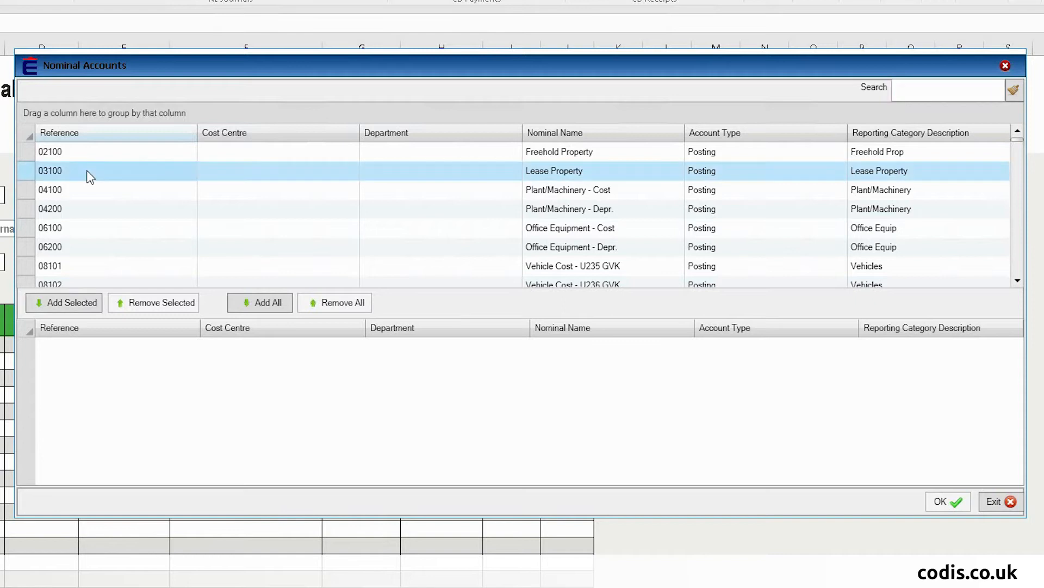
Step: Add Office Equipment, Lease Property and accounts 06100 through 08103 to the chosen list
{"action": "double_click", "coordinate": [83, 245]}
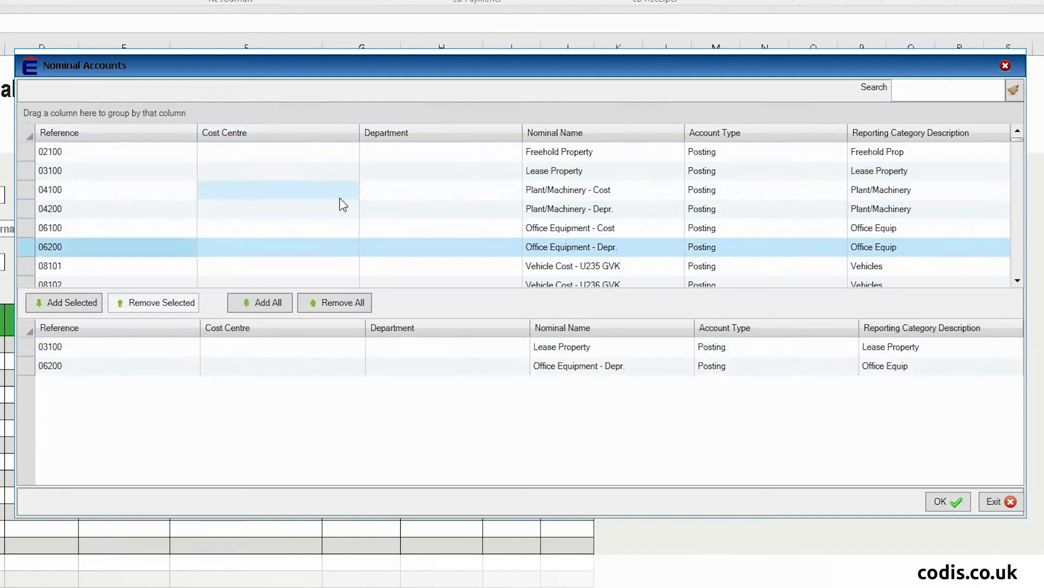
{"action": "left_click", "coordinate": [221, 178]}
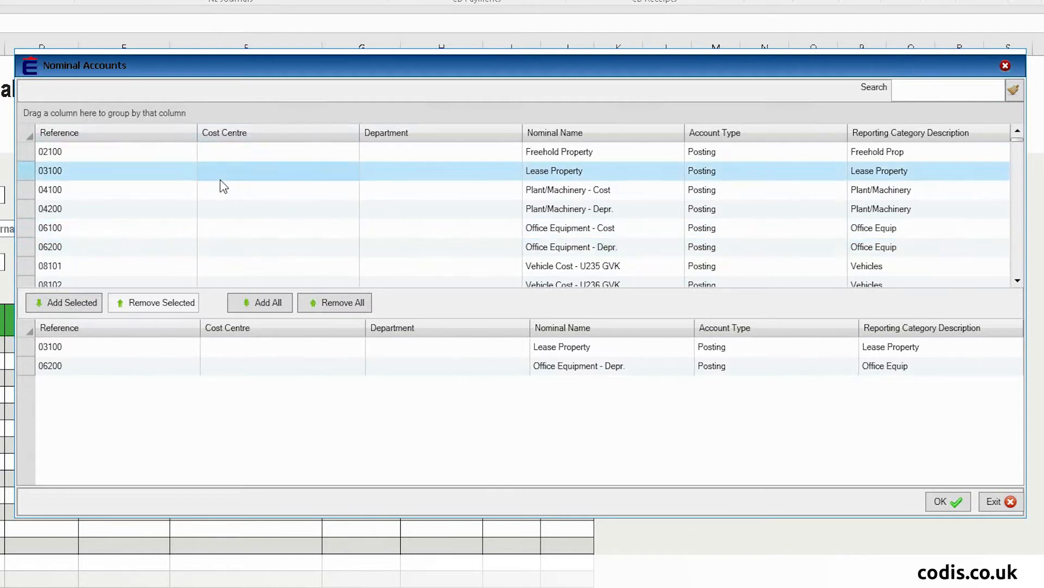
{"action": "scroll", "coordinate": [221, 180], "scroll_direction": "down", "scroll_amount": 1}
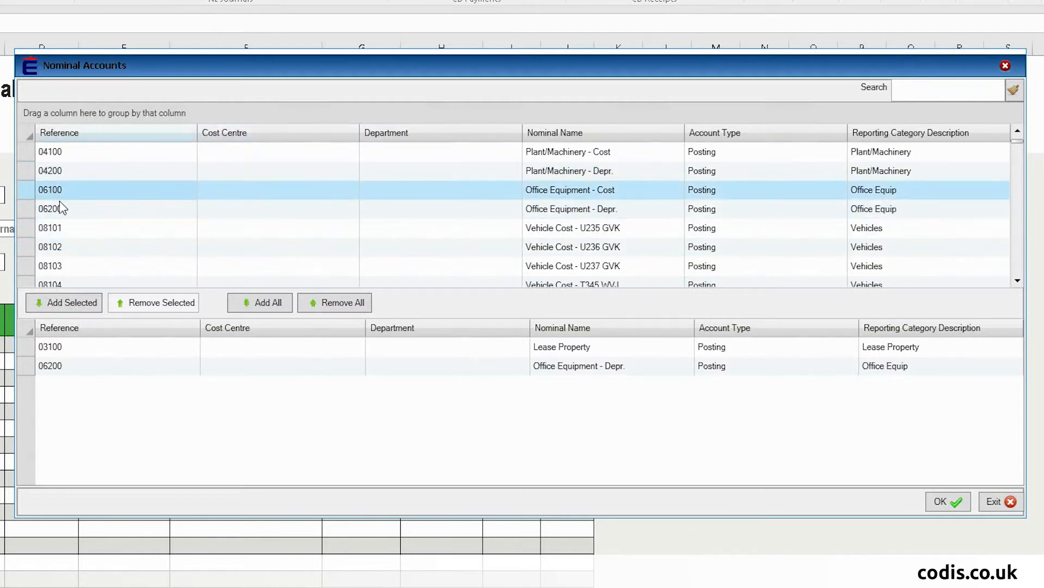
{"action": "left_click", "coordinate": [60, 272], "text": "shift"}
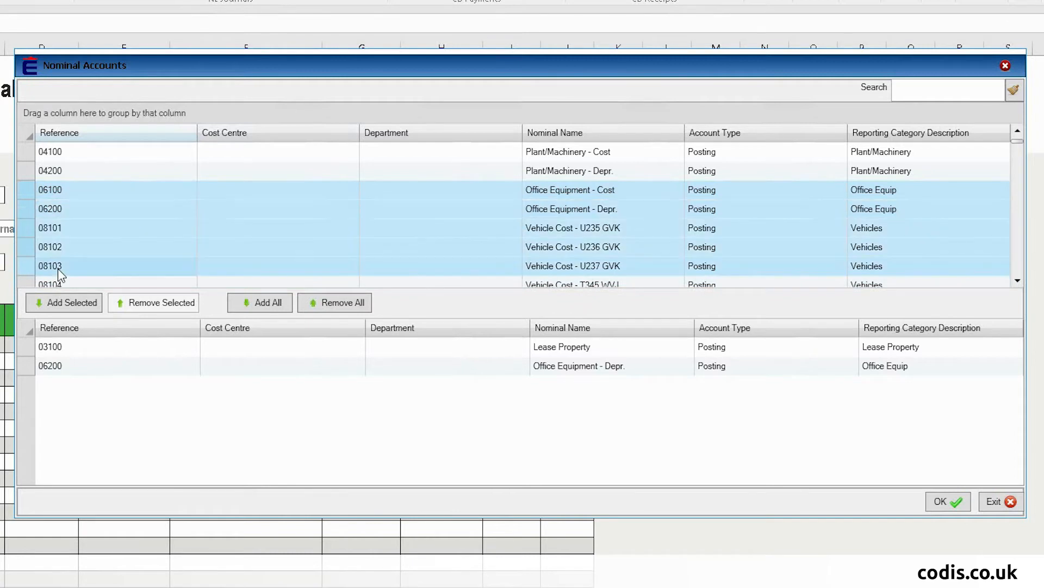
{"action": "left_click", "coordinate": [81, 303]}
Step: Search for and add nominal 41100 SCO/BES and Accruals account 29100
{"action": "left_click", "coordinate": [923, 91]}
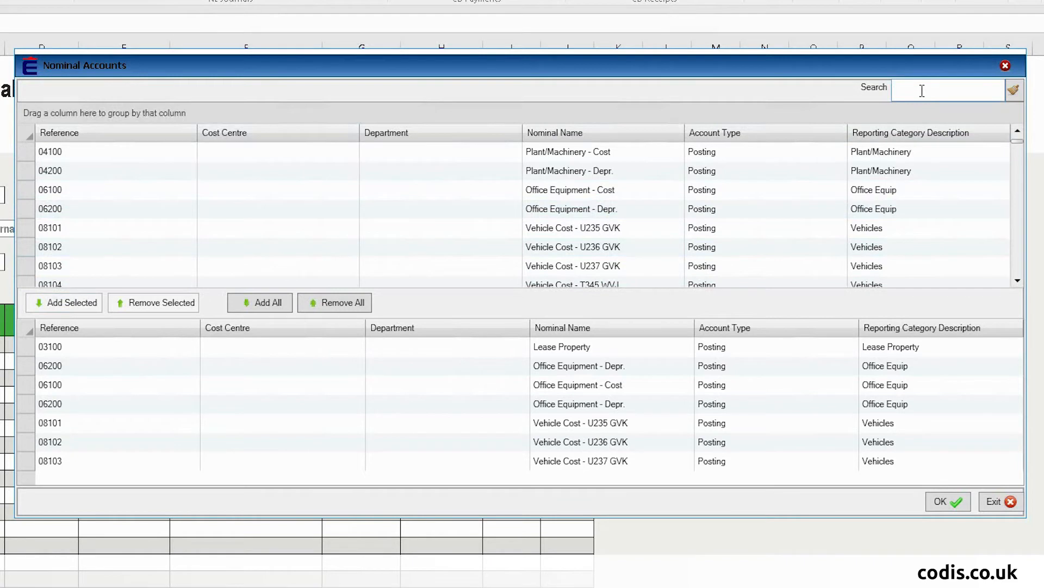
{"action": "type", "text": "411"}
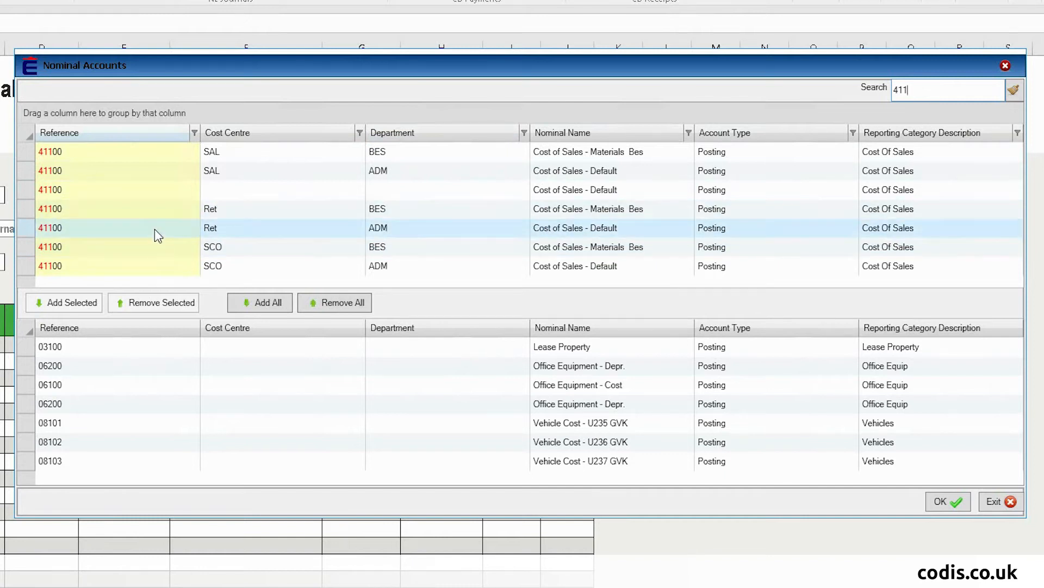
{"action": "double_click", "coordinate": [214, 252]}
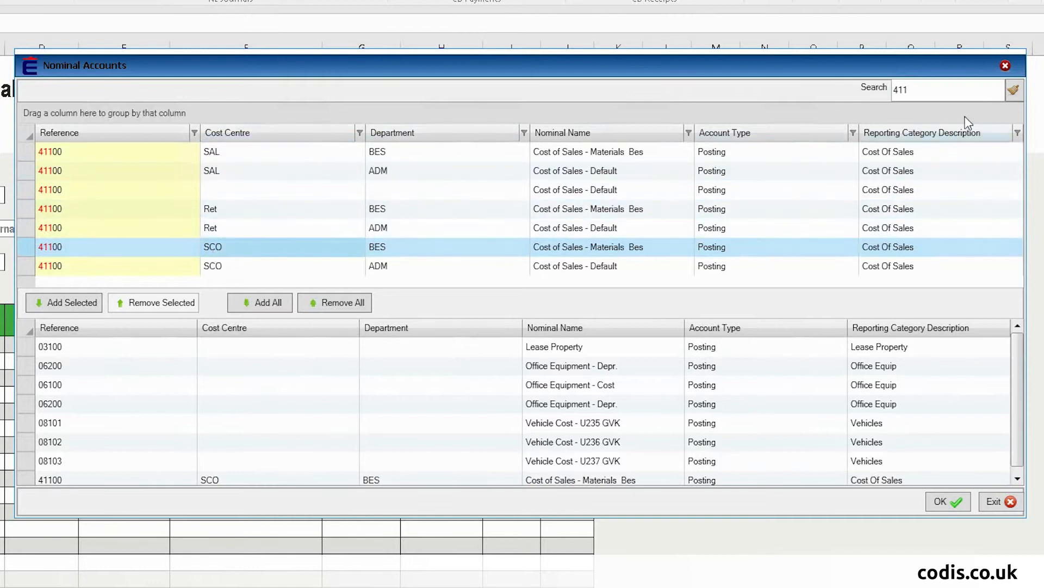
{"action": "left_click", "coordinate": [938, 89]}
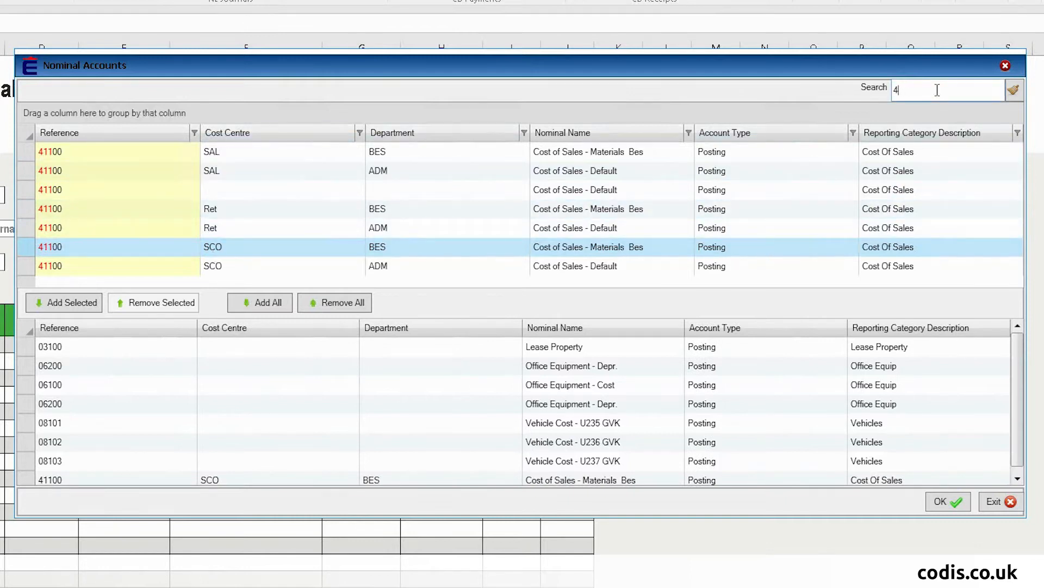
{"action": "key", "text": "BackSpace"}
{"action": "type", "text": "accr"}
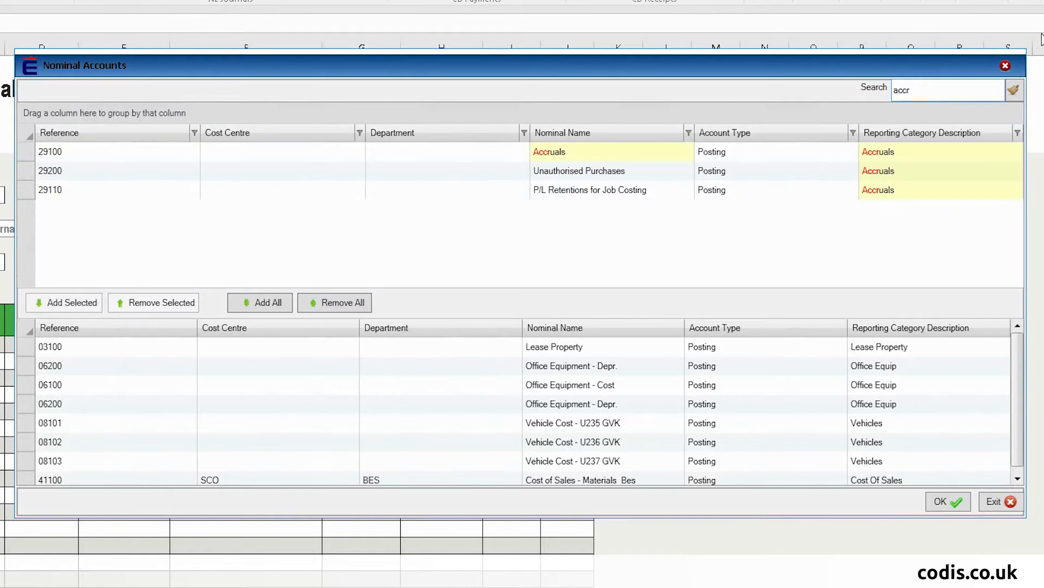
{"action": "key", "text": "Down"}
{"action": "key", "text": "Down"}
{"action": "key", "text": "Down"}
{"action": "key", "text": "Up"}
{"action": "key", "text": "Up"}
{"action": "key", "text": "Return"}
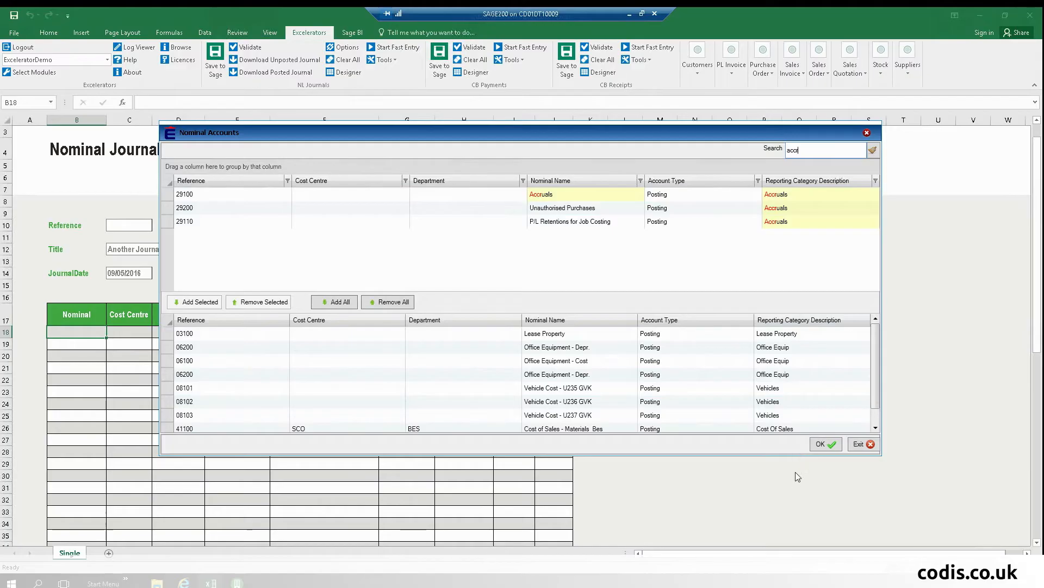
Step: Confirm the chosen accounts into the journal and review the total, balance and narrative formulas
{"action": "left_click", "coordinate": [826, 444]}
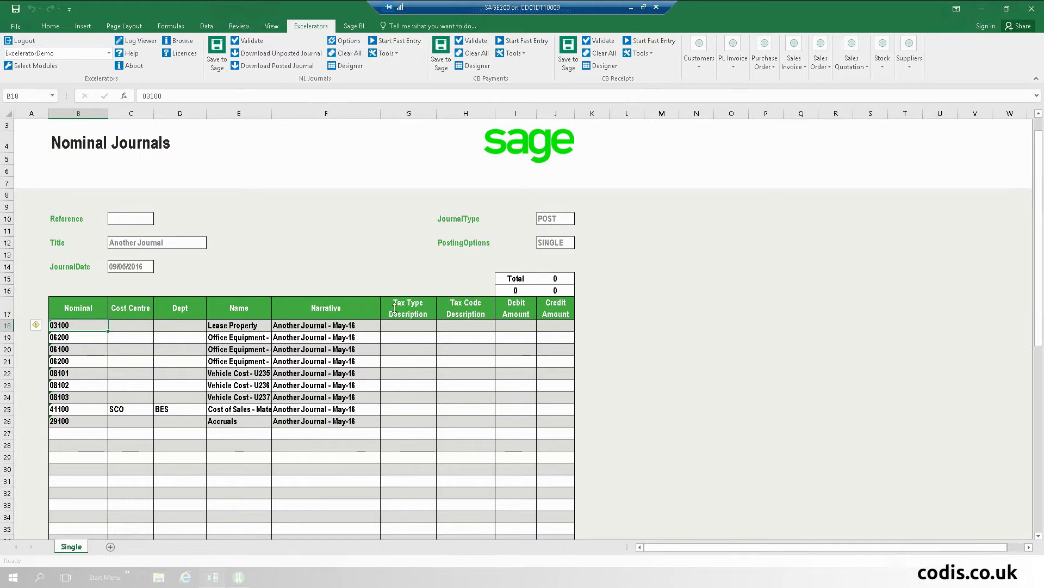
{"action": "left_click", "coordinate": [720, 254]}
{"action": "left_click", "coordinate": [504, 287]}
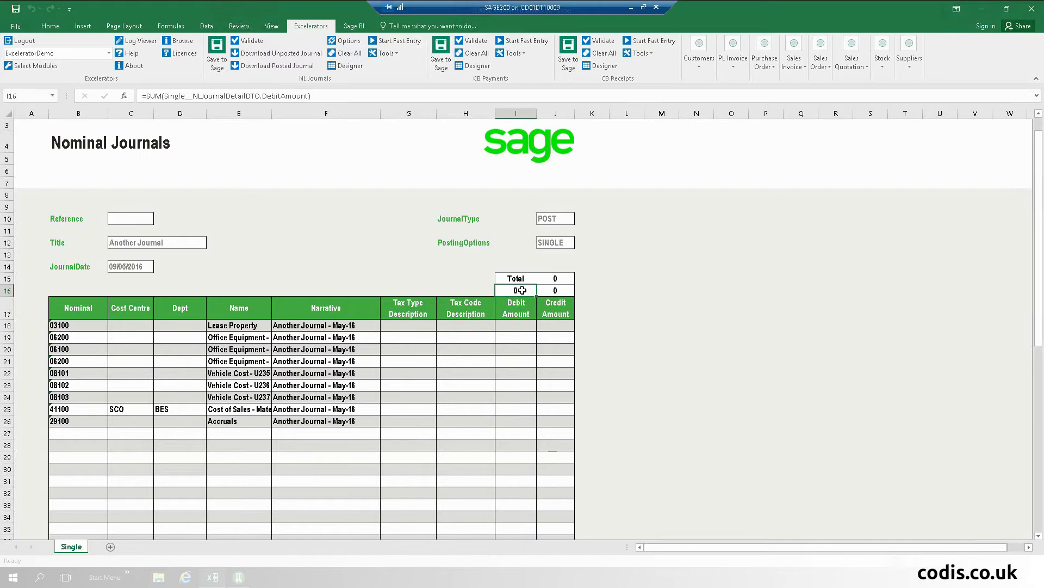
{"action": "left_click", "coordinate": [559, 290]}
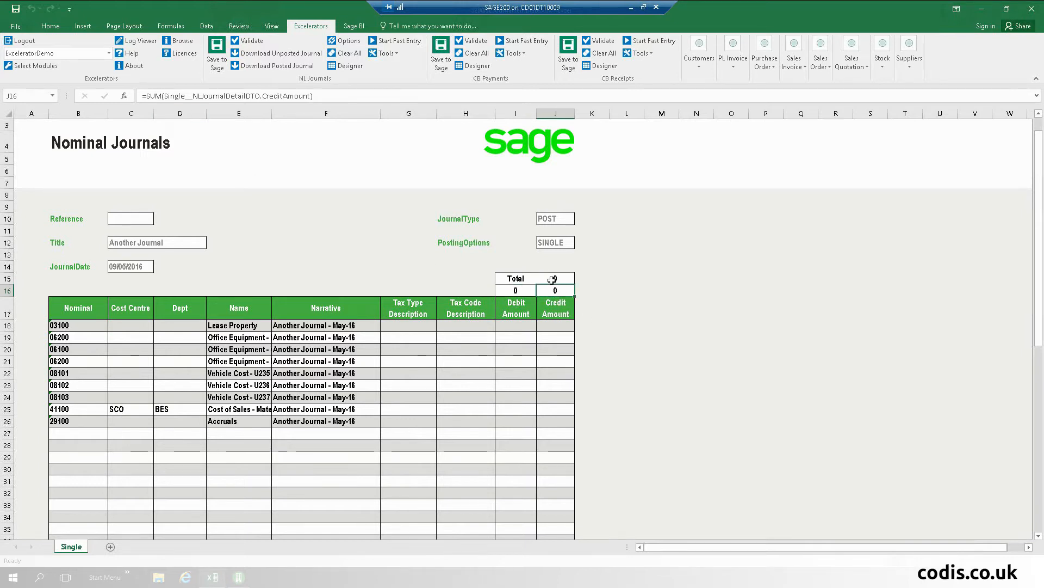
{"action": "left_click", "coordinate": [557, 279]}
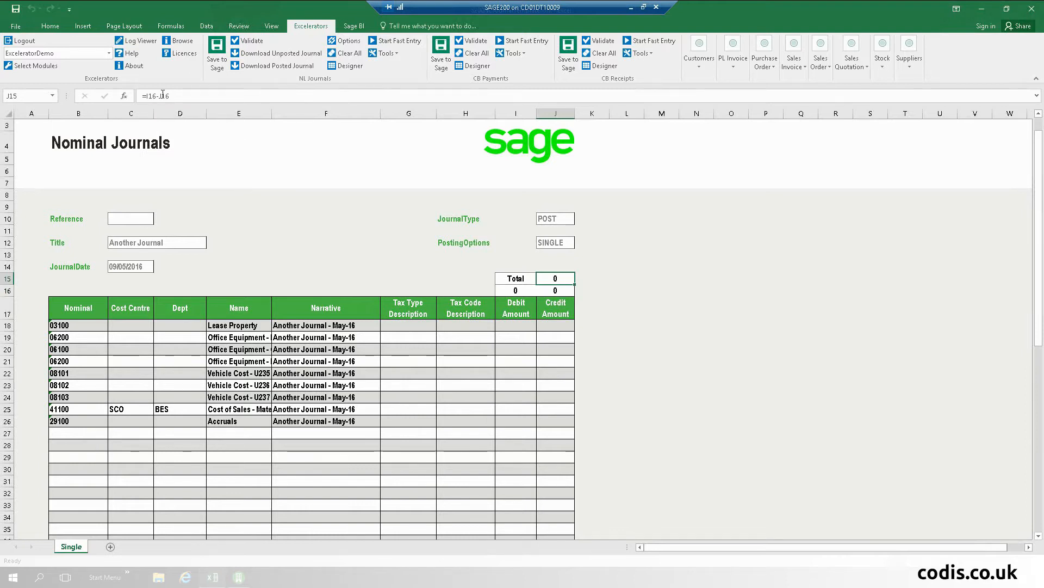
{"action": "left_click", "coordinate": [317, 326]}
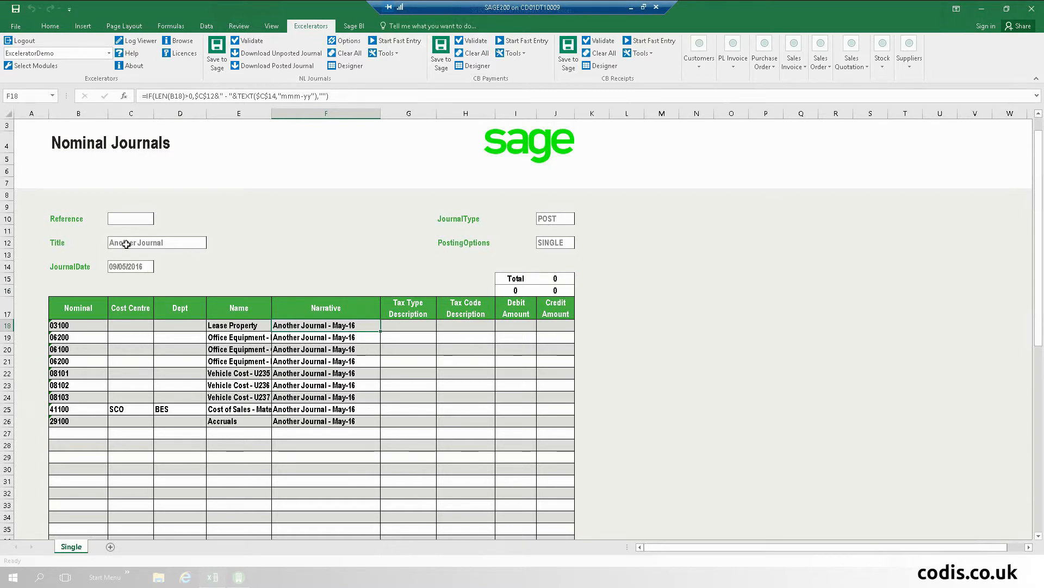
Step: Change the journal title to 'Another Jrnl' and check the updated narrative
{"action": "left_click", "coordinate": [161, 241]}
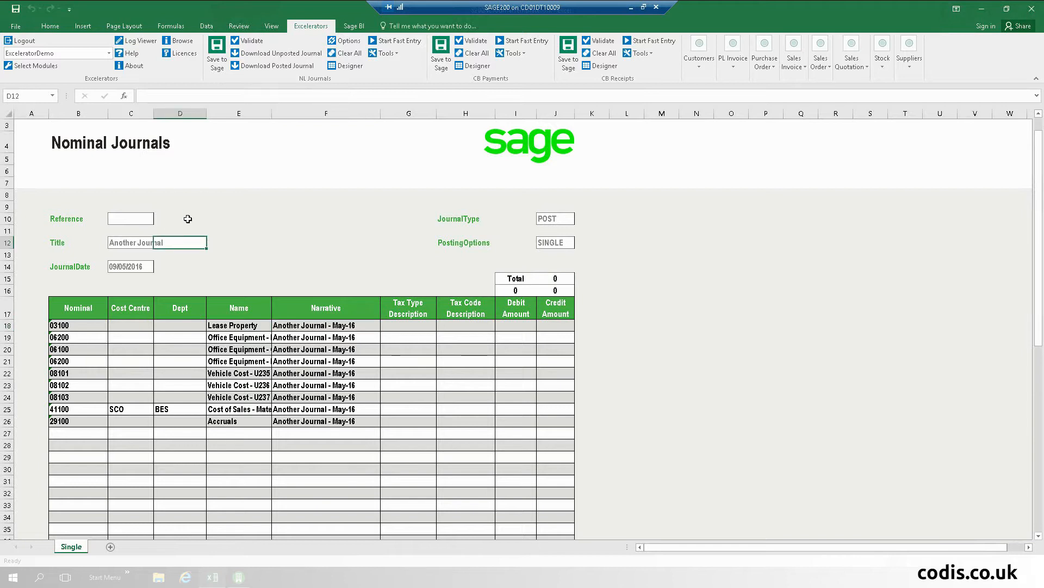
{"action": "left_click", "coordinate": [124, 242]}
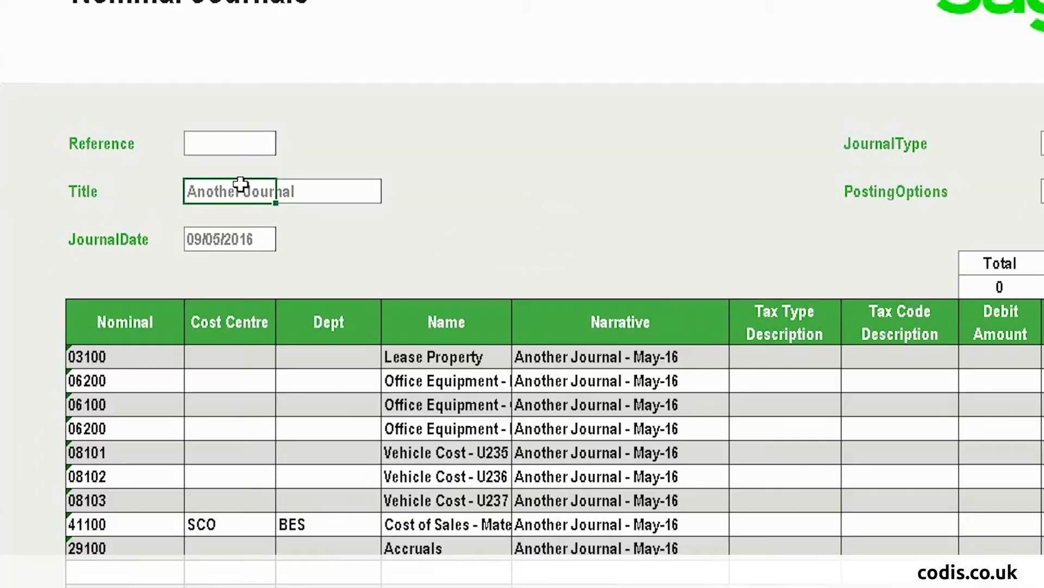
{"action": "double_click", "coordinate": [288, 183]}
{"action": "key", "text": "BackSpace"}
{"action": "key", "text": "BackSpace"}
{"action": "key", "text": "BackSpace"}
{"action": "key", "text": "BackSpace"}
{"action": "key", "text": "BackSpace"}
{"action": "key", "text": "BackSpace"}
{"action": "type", "text": "rnl"}
{"action": "key", "text": "Return"}
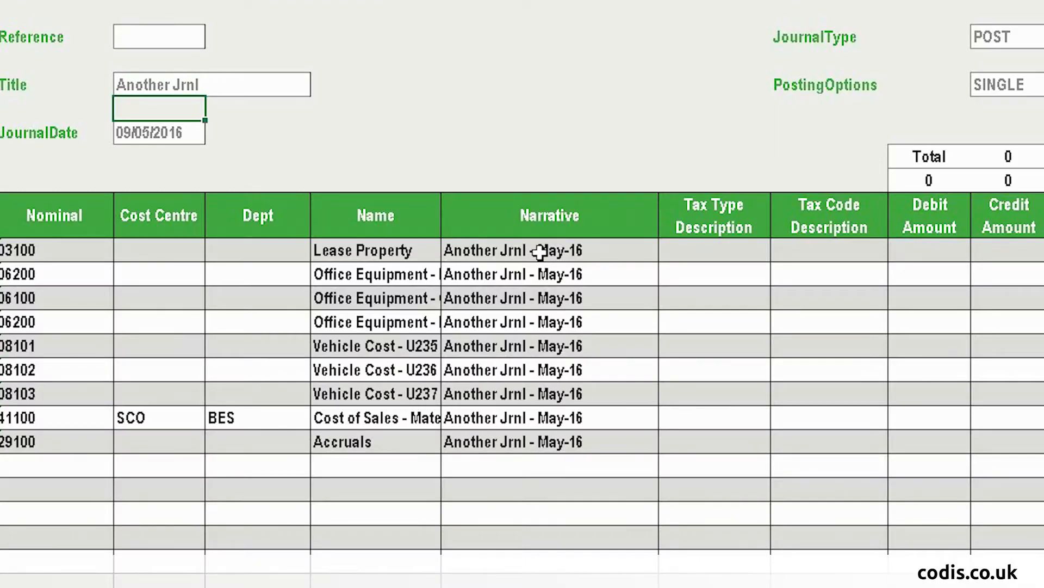
{"action": "left_click", "coordinate": [541, 252]}
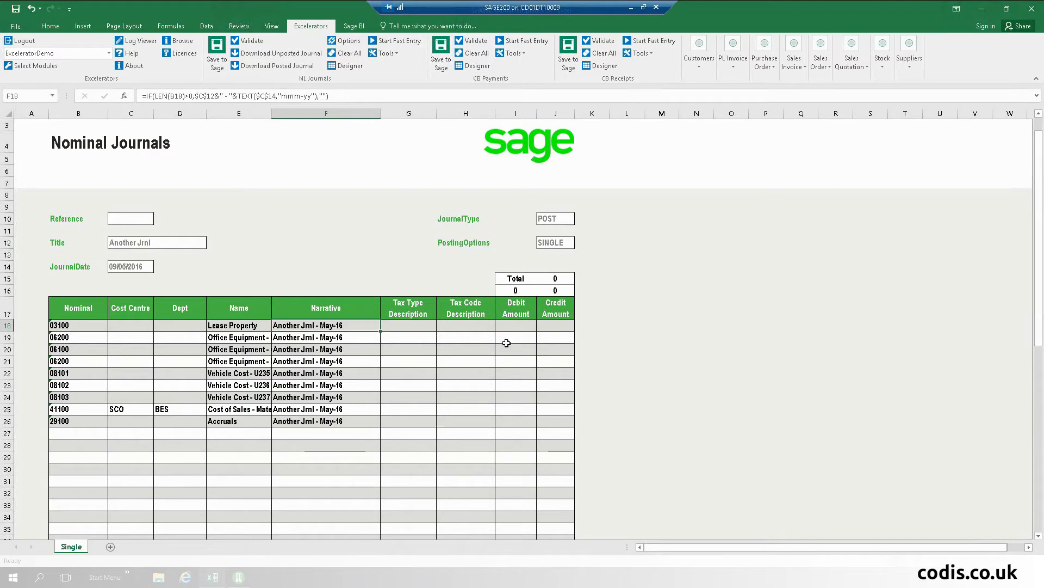
Step: Enter debits 10 and 20, then fill the series to 80.00 in I18:I25
{"action": "left_click", "coordinate": [516, 323]}
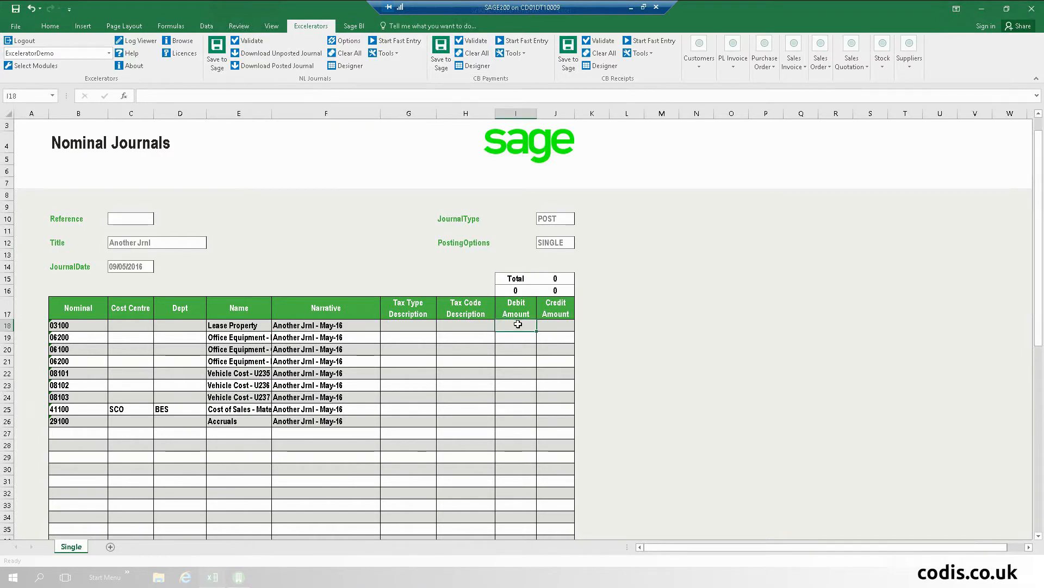
{"action": "type", "text": "10"}
{"action": "key", "text": "Return"}
{"action": "type", "text": "20"}
{"action": "key", "text": "Return"}
{"action": "left_click_drag", "start_coordinate": [518, 324], "coordinate": [537, 414]}
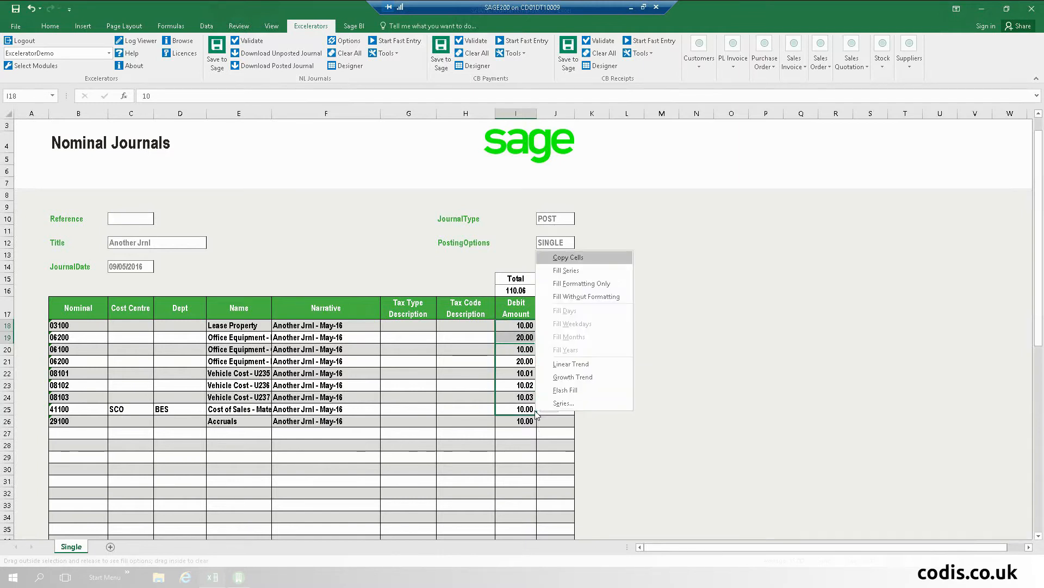
{"action": "left_click", "coordinate": [582, 297]}
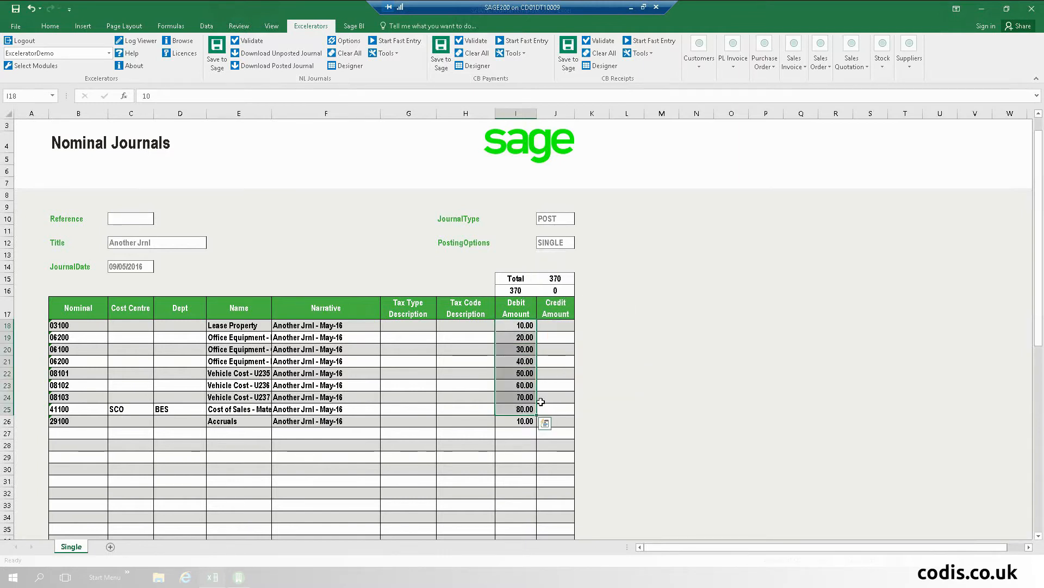
Step: Clear the Accruals debit and credit J26 with the AutoSum of I18:I25
{"action": "left_click", "coordinate": [526, 420]}
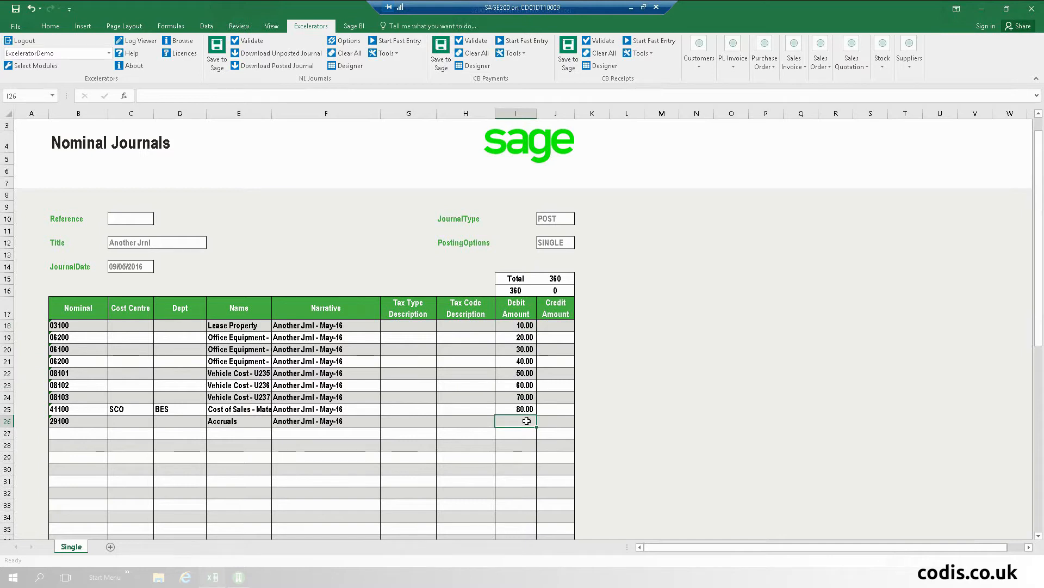
{"action": "key", "text": "Delete"}
{"action": "key", "text": "Tab"}
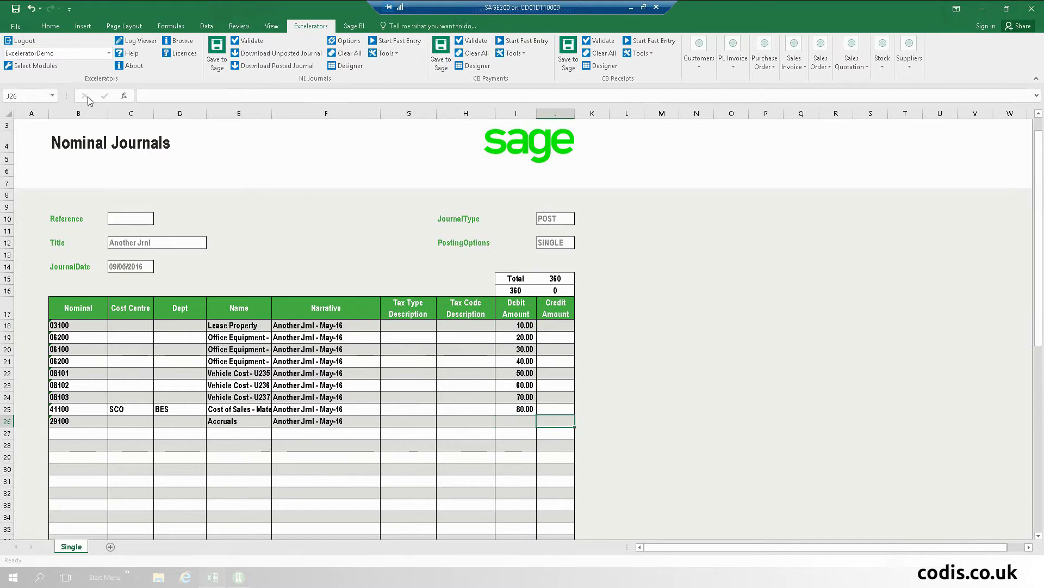
{"action": "left_click", "coordinate": [50, 26]}
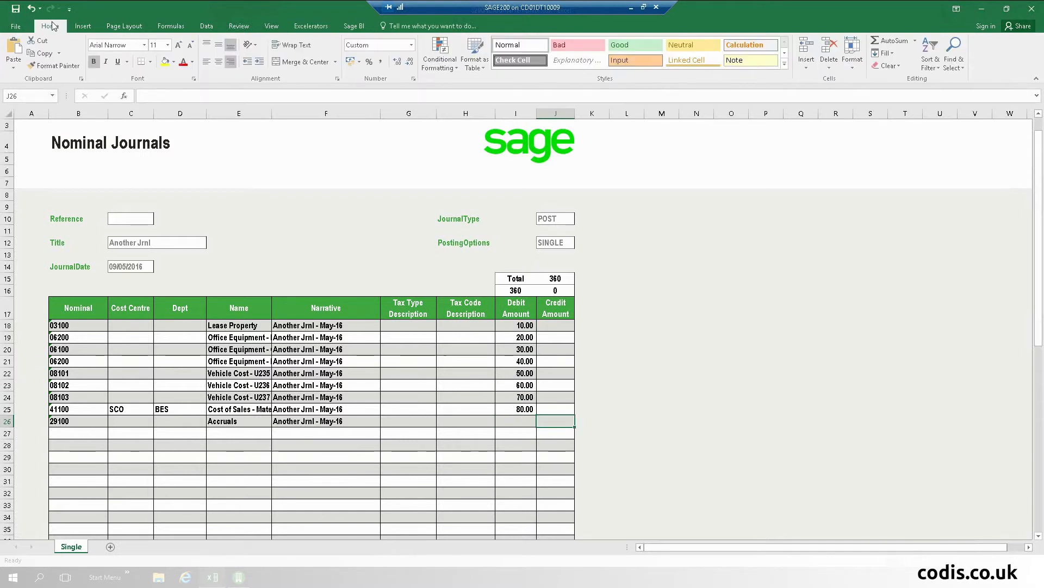
{"action": "left_click", "coordinate": [890, 40]}
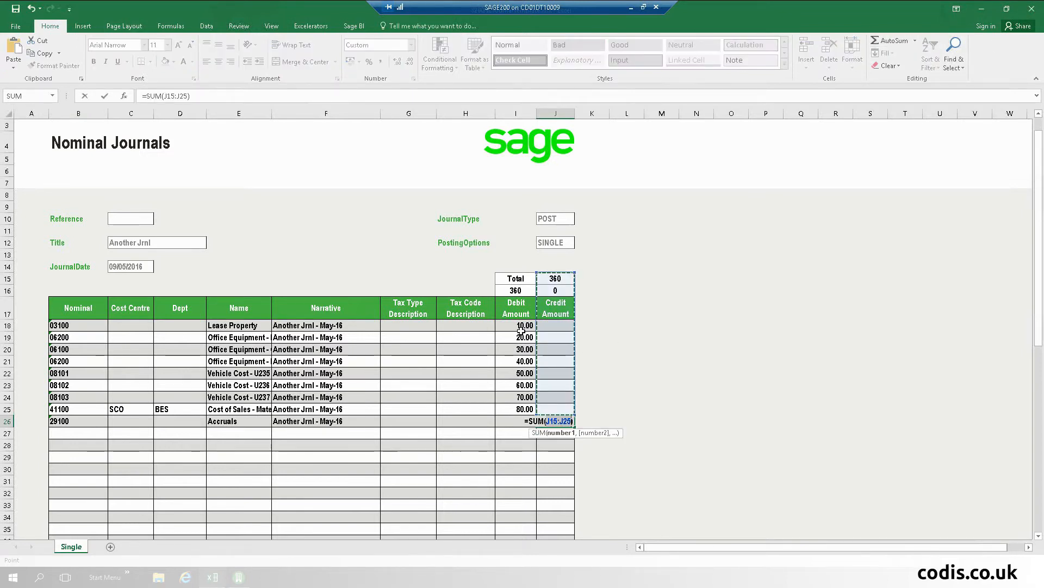
{"action": "left_click_drag", "start_coordinate": [524, 325], "coordinate": [524, 408]}
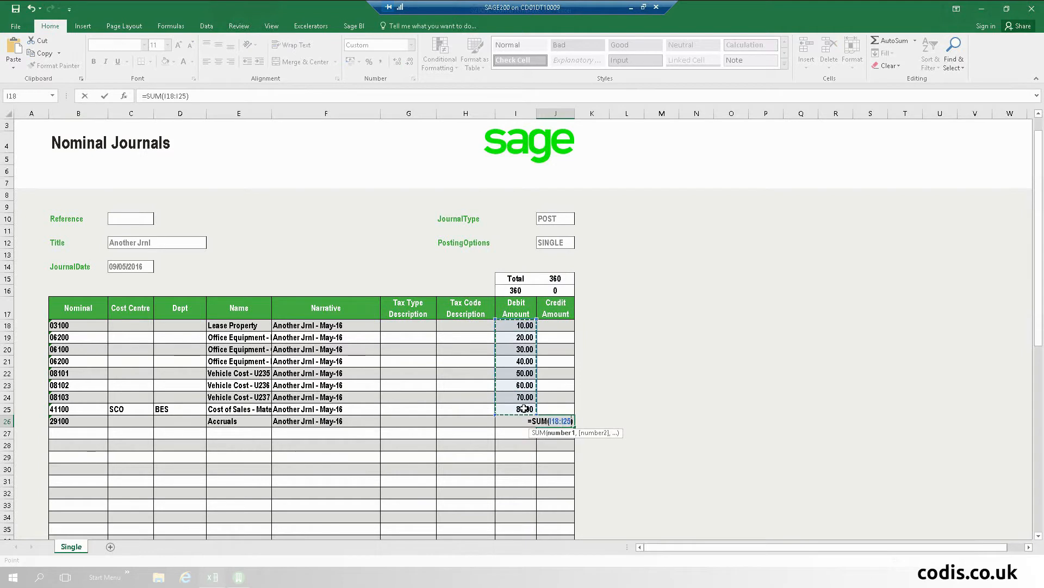
{"action": "key", "text": "Return"}
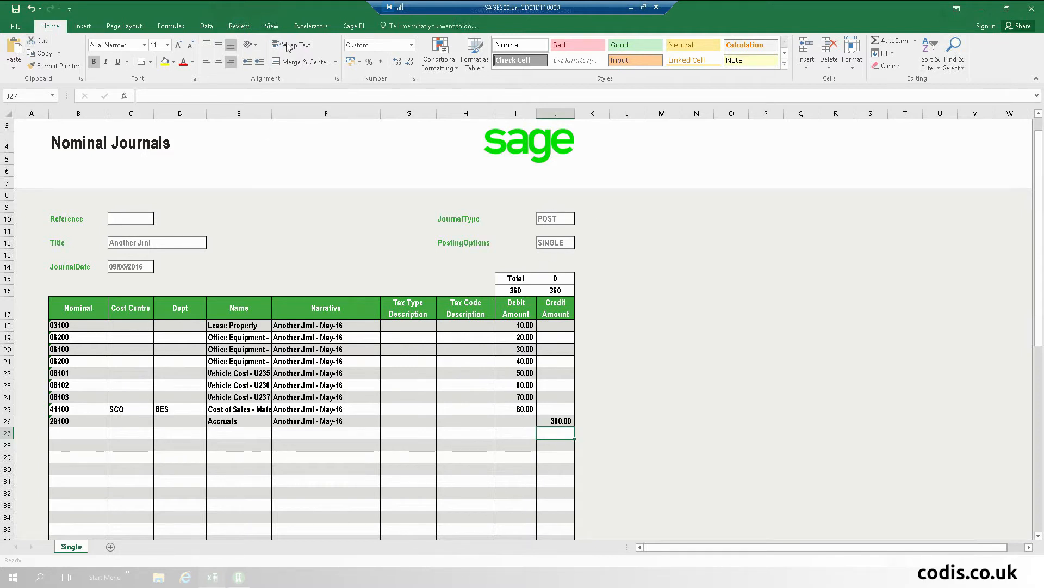
Step: Save the balanced journal to Sage 200 and dismiss the confirmation
{"action": "left_click", "coordinate": [311, 26]}
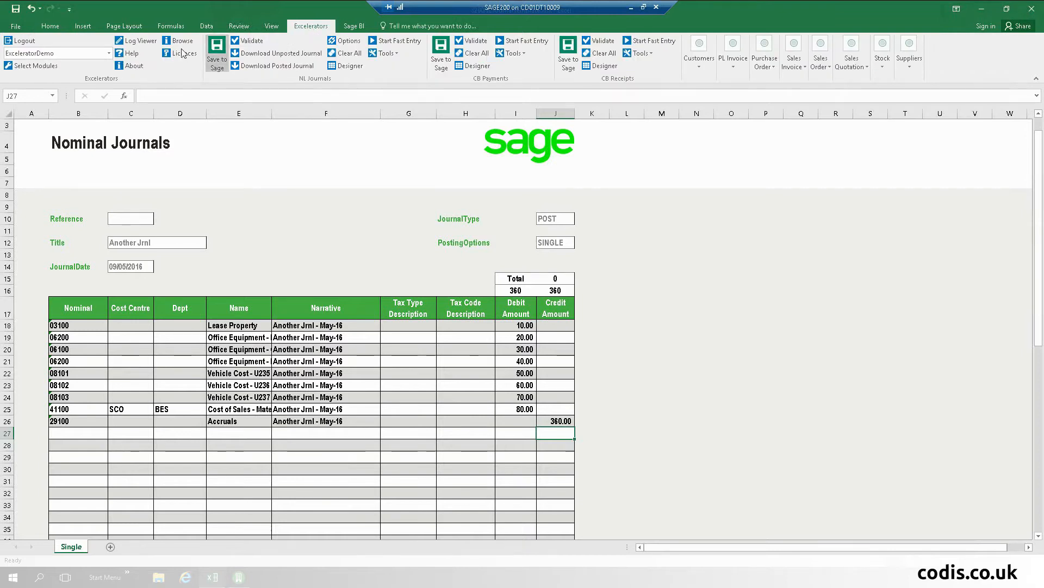
{"action": "left_click", "coordinate": [216, 52]}
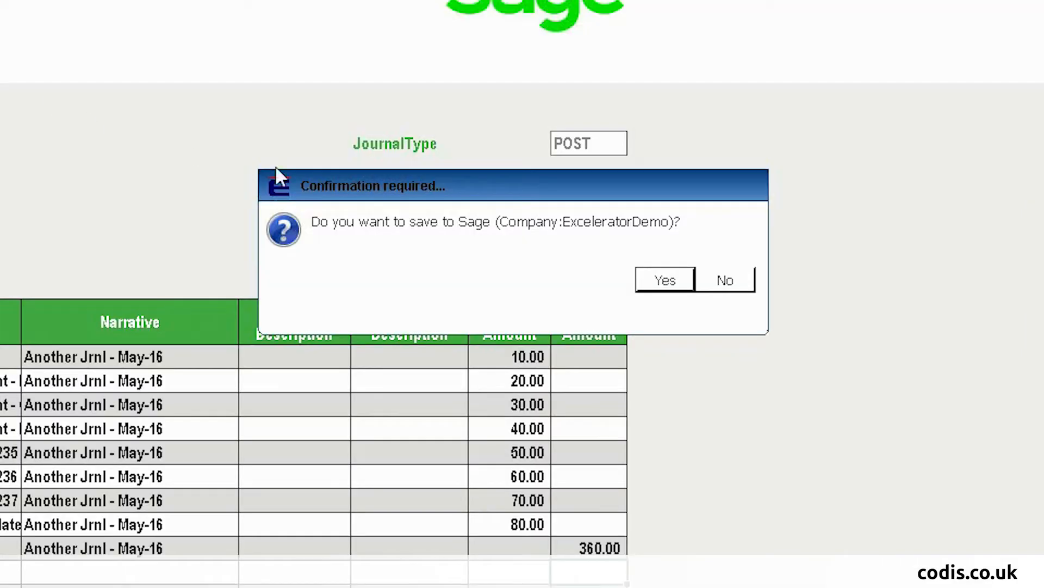
{"action": "left_click", "coordinate": [672, 280]}
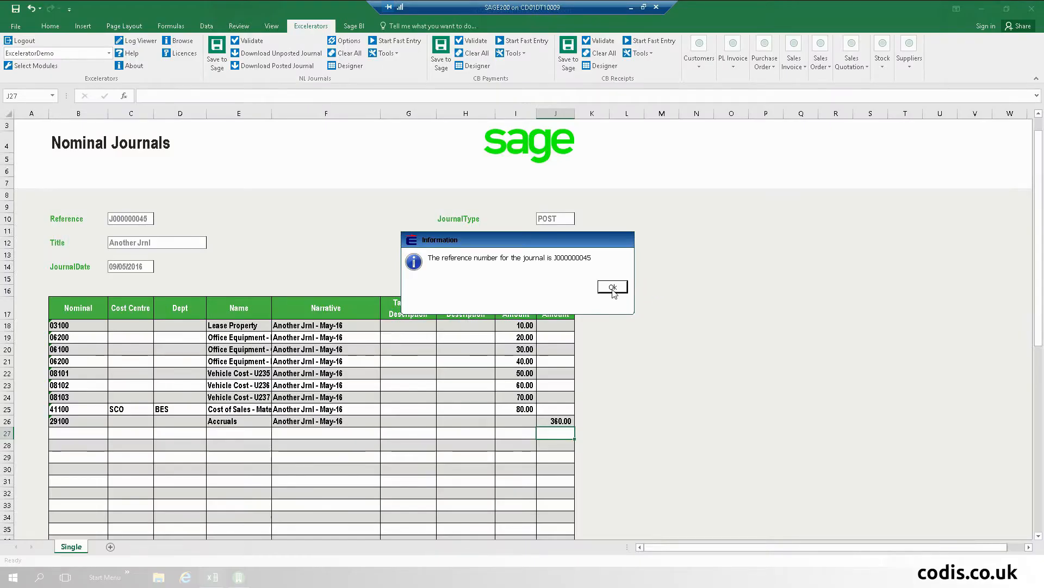
{"action": "left_click", "coordinate": [704, 280]}
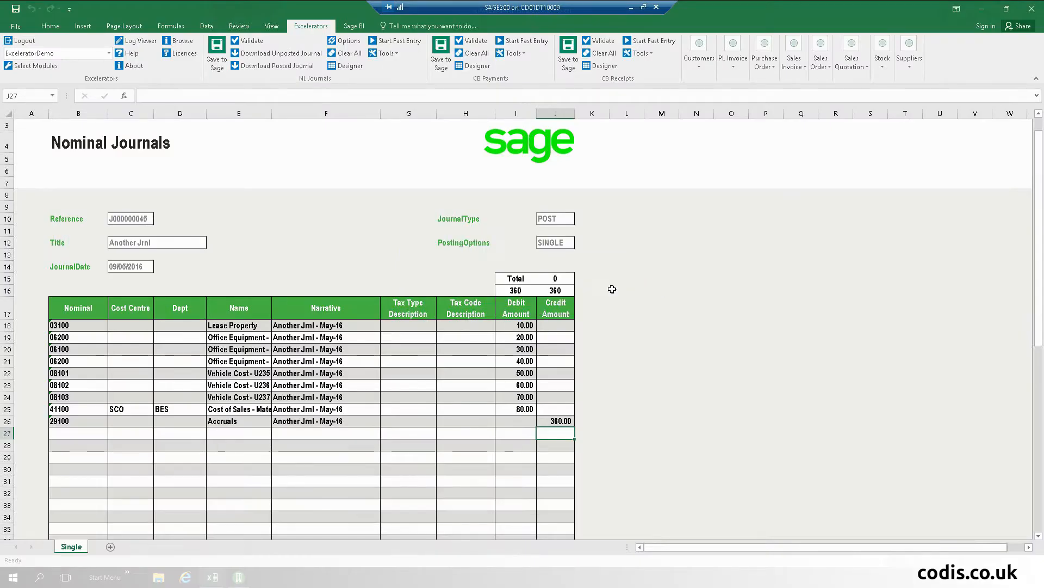
Step: Copy journal reference J000000045 and switch to Sage 200
{"action": "right_click", "coordinate": [125, 218]}
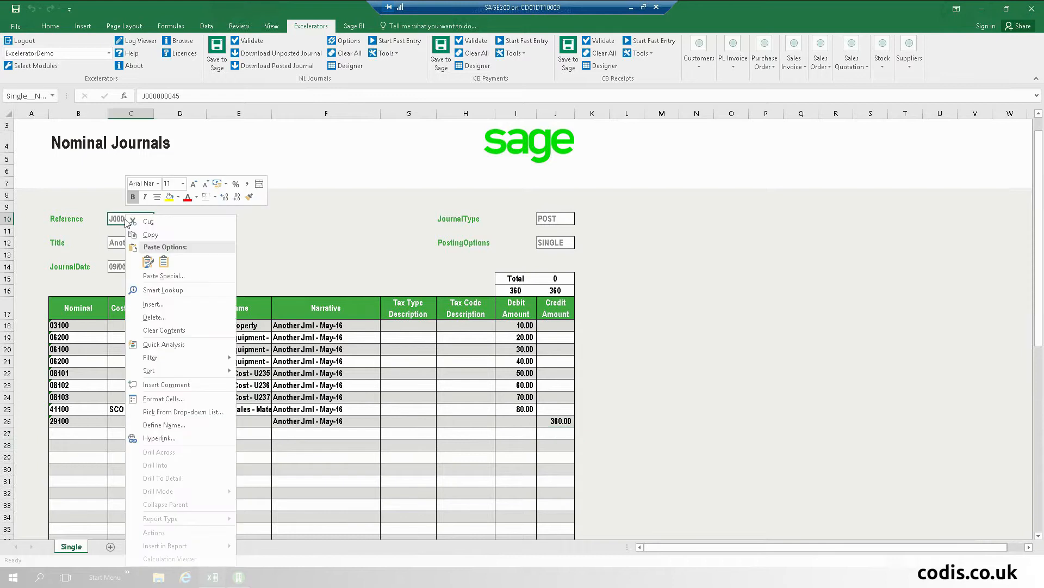
{"action": "left_click", "coordinate": [141, 235]}
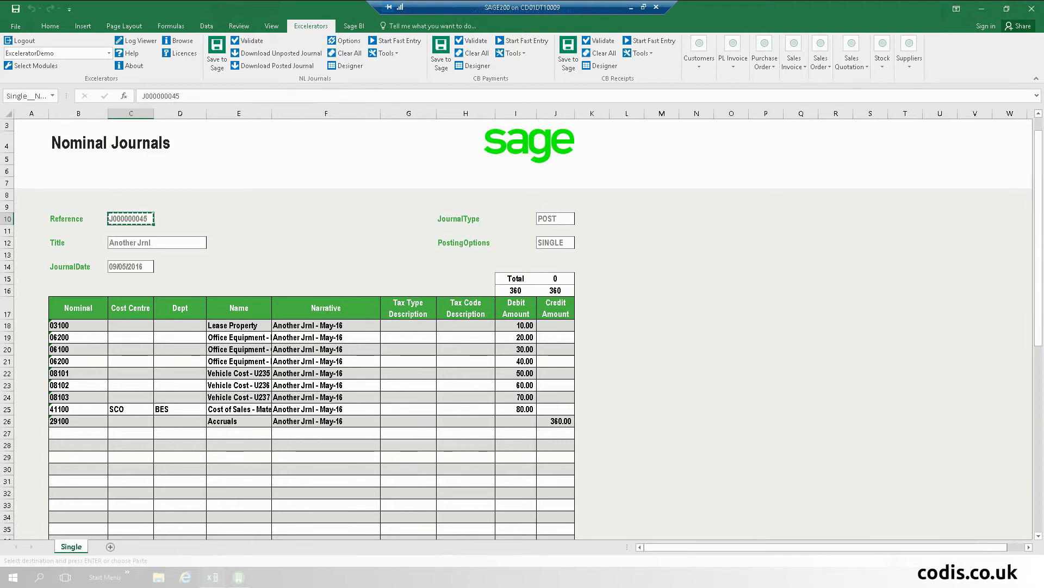
{"action": "left_click", "coordinate": [239, 578]}
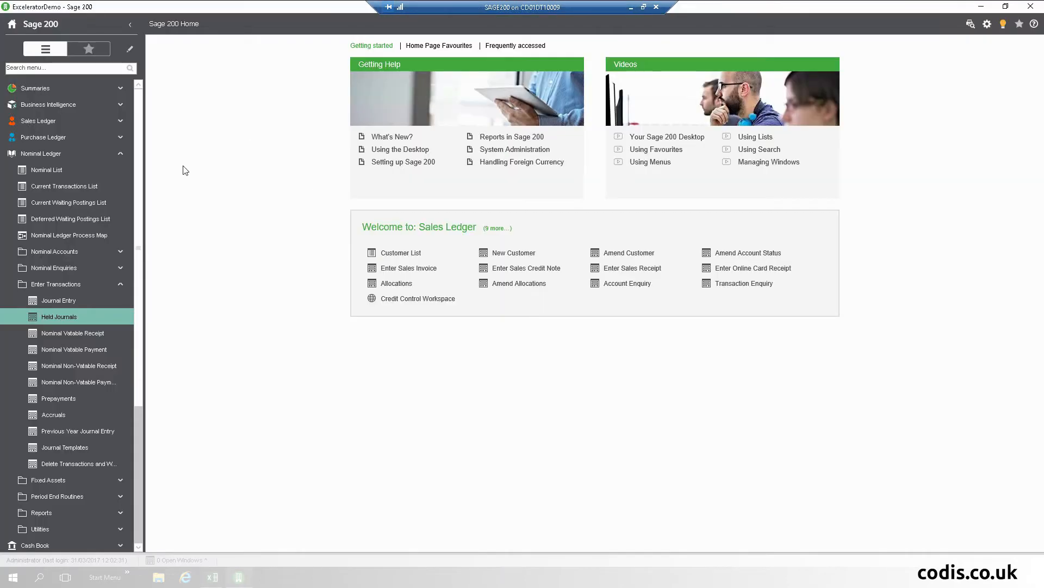
Step: Open the Transaction Audit Trail List under Accounting System Manager
{"action": "left_click", "coordinate": [72, 169]}
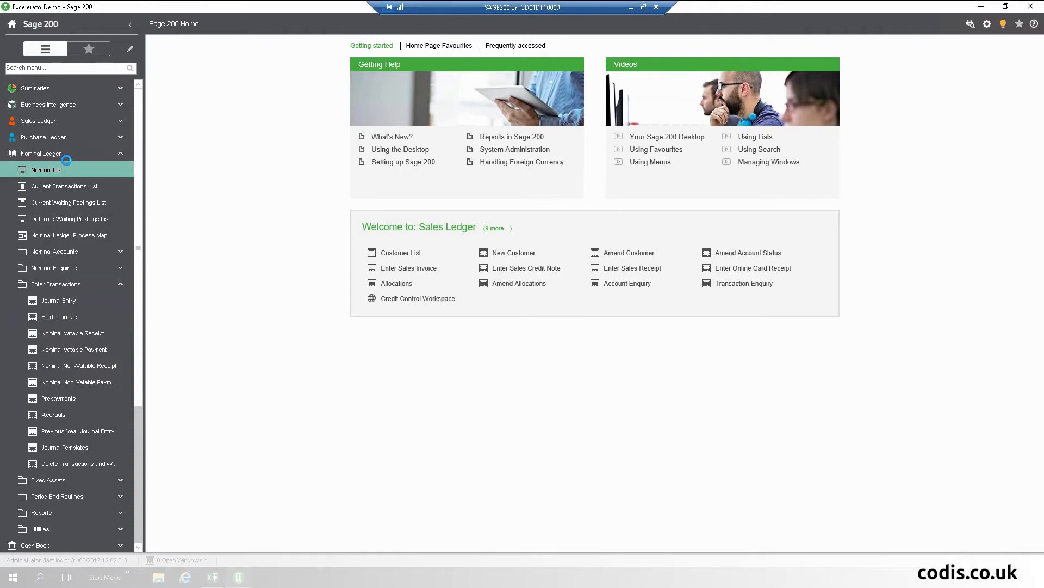
{"action": "left_click", "coordinate": [66, 156]}
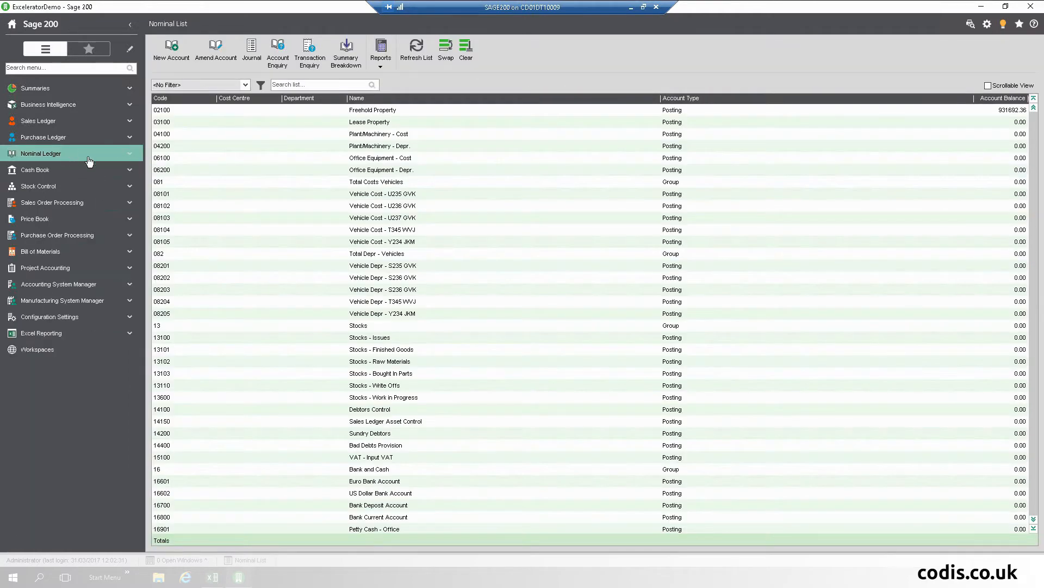
{"action": "left_click", "coordinate": [84, 284]}
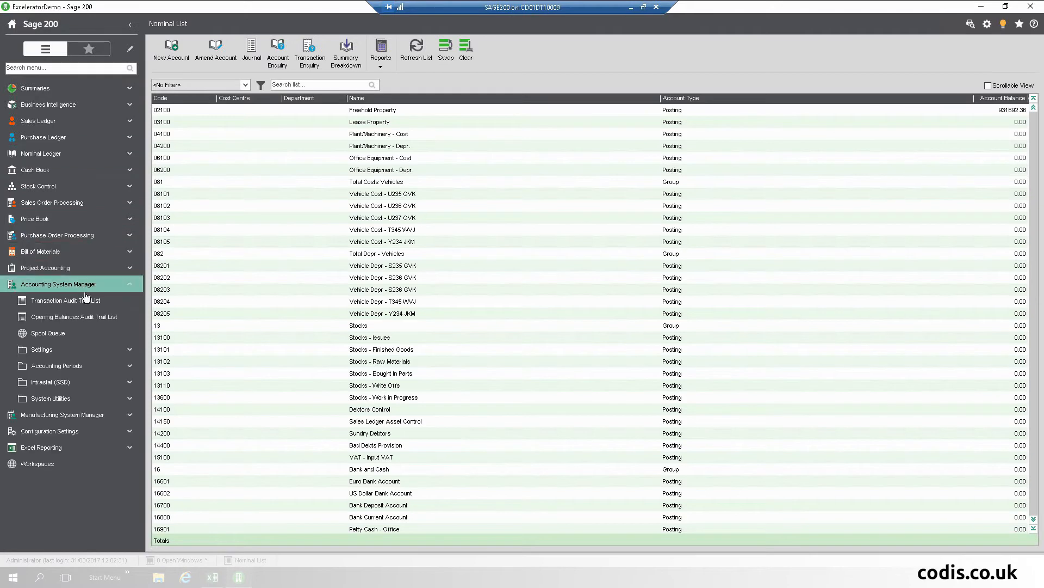
{"action": "left_click", "coordinate": [86, 300]}
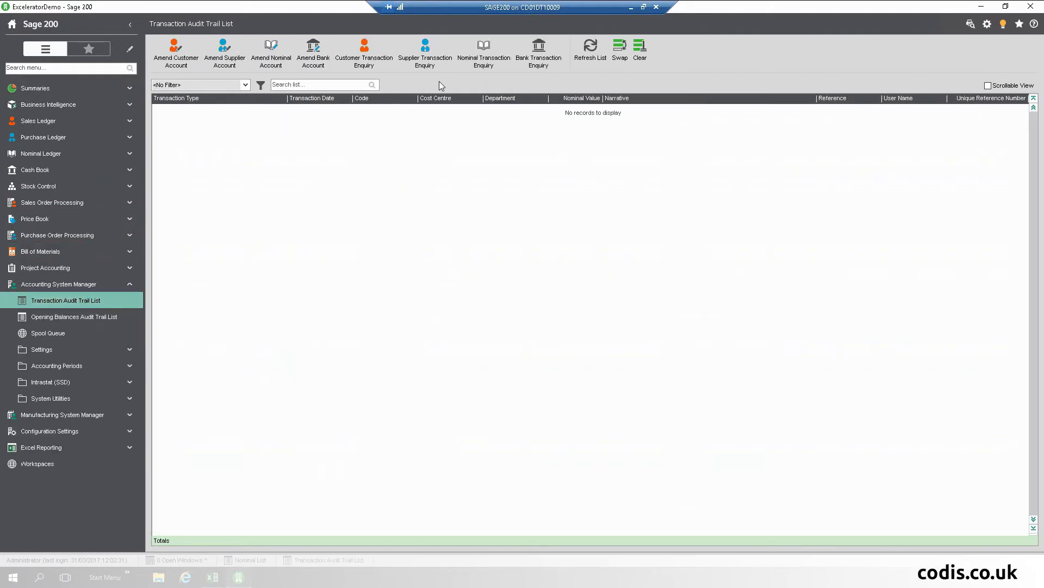
Step: Filter the audit trail by the pasted reference J000000045, then return to Excel
{"action": "right_click", "coordinate": [300, 88]}
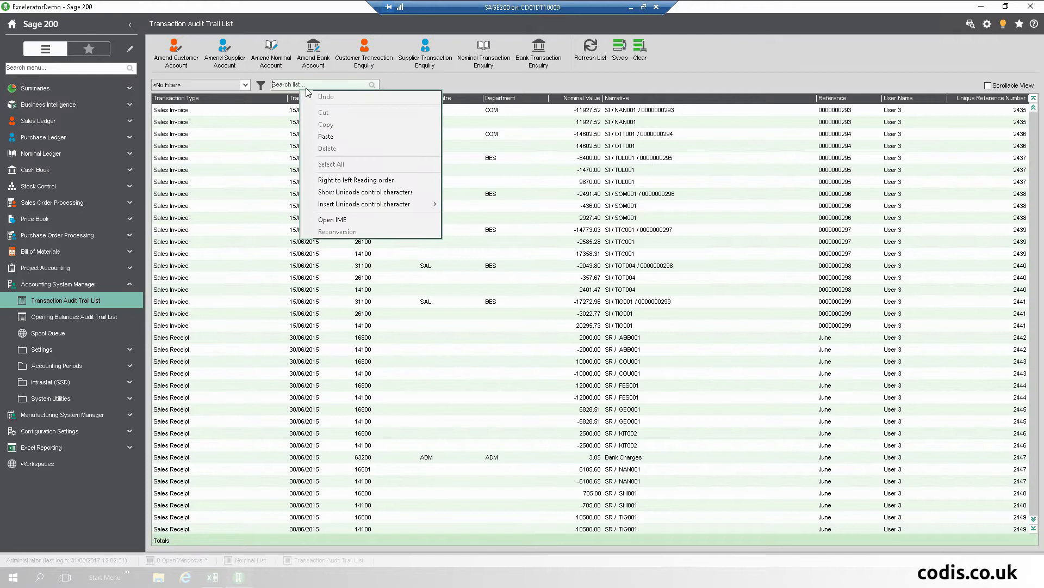
{"action": "left_click", "coordinate": [296, 85]}
{"action": "right_click", "coordinate": [293, 81]}
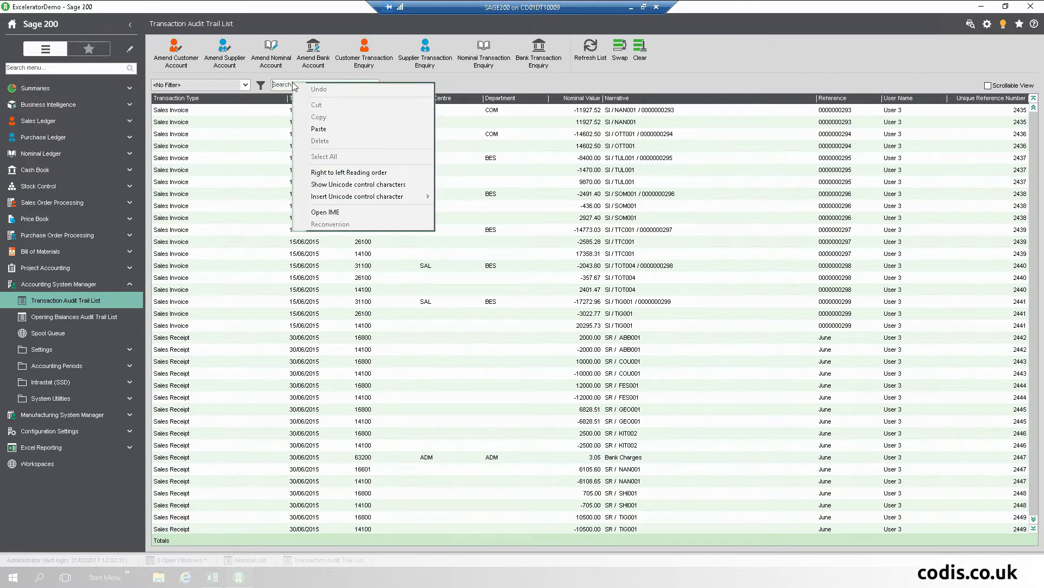
{"action": "left_click", "coordinate": [326, 129]}
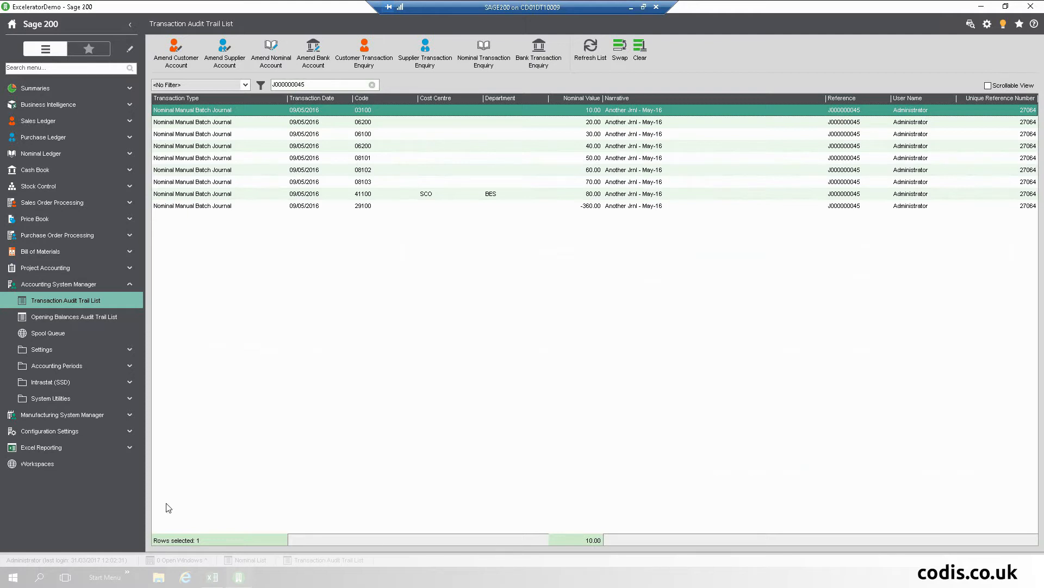
{"action": "left_click", "coordinate": [212, 578]}
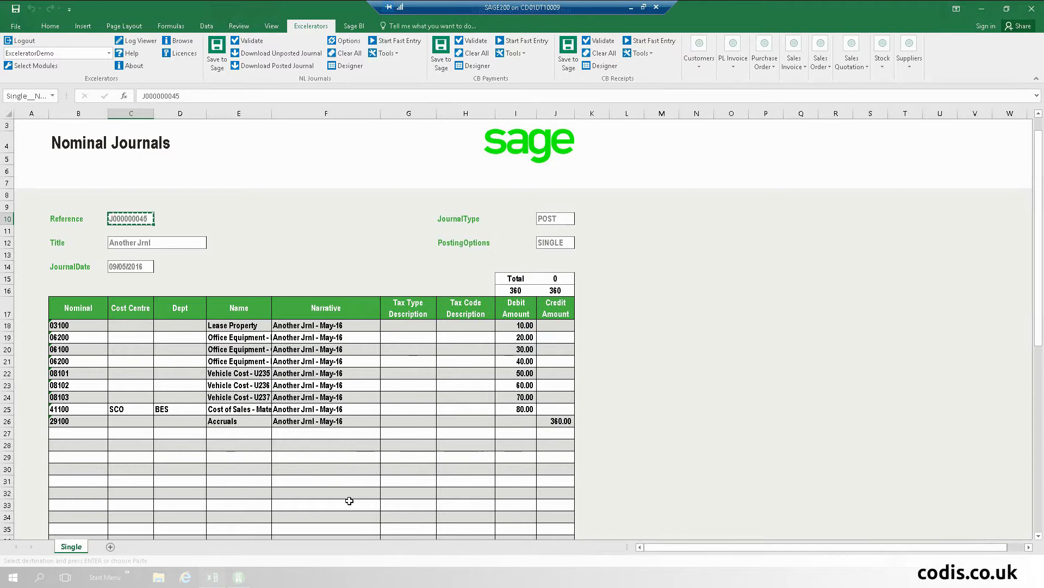
Step: Change the nominal codes to 789798 on row 22 and 56777 on row 19
{"action": "left_click", "coordinate": [339, 400]}
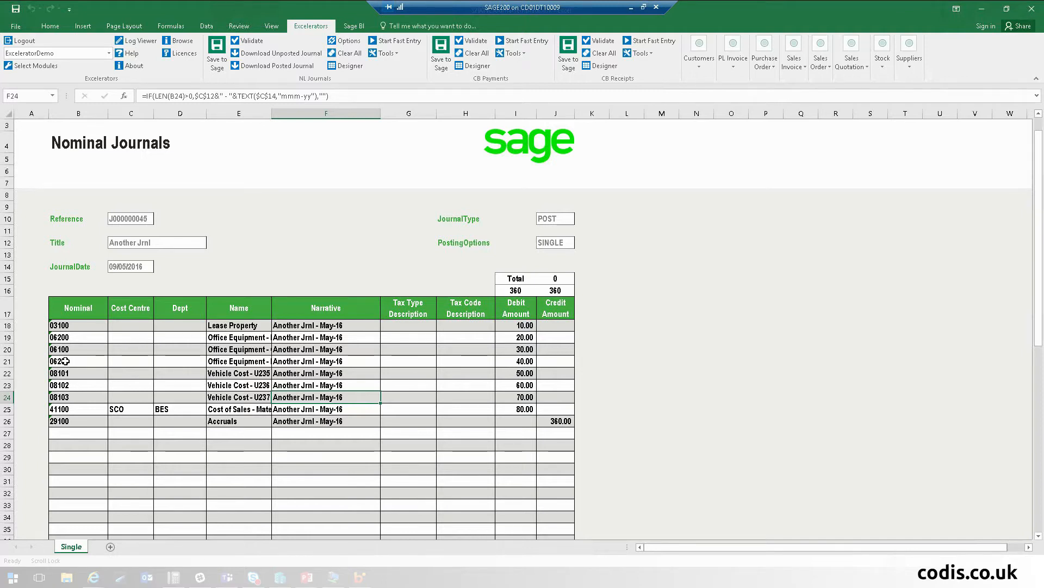
{"action": "left_click", "coordinate": [72, 338]}
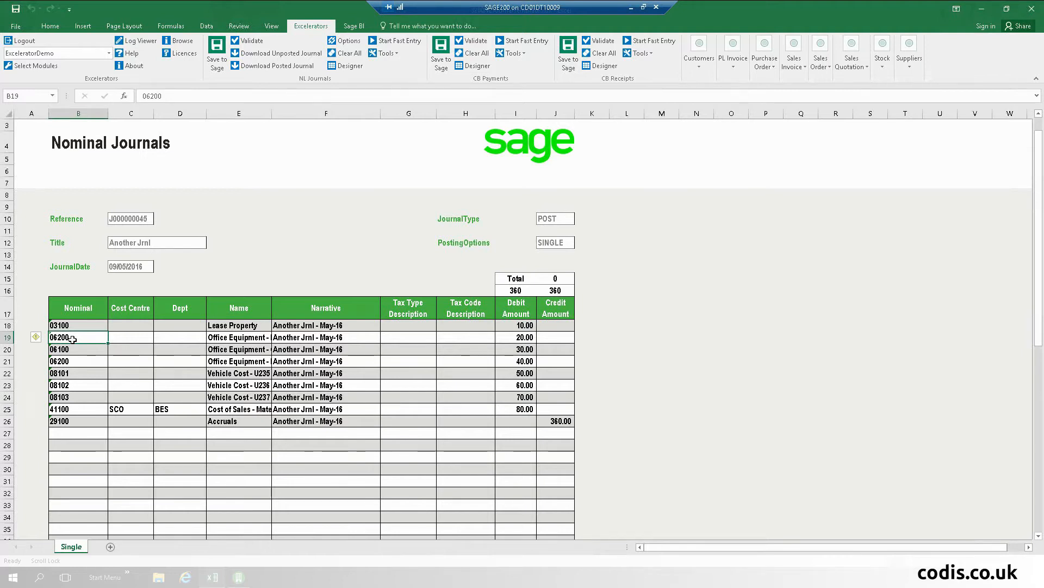
{"action": "left_click", "coordinate": [79, 372]}
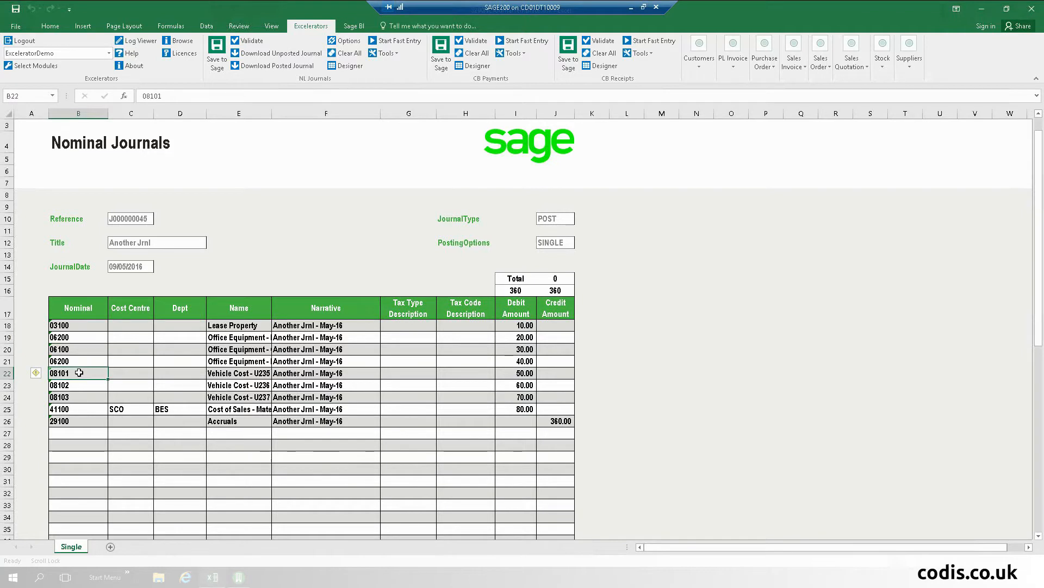
{"action": "type", "text": "789798"}
{"action": "key", "text": "Tab"}
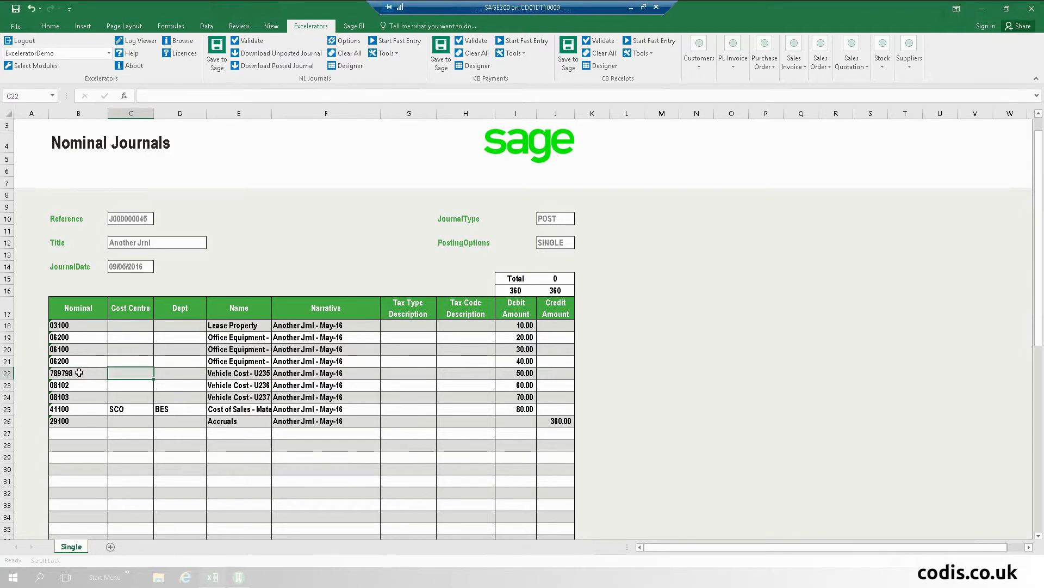
{"action": "left_click", "coordinate": [65, 337]}
{"action": "type", "text": "56777"}
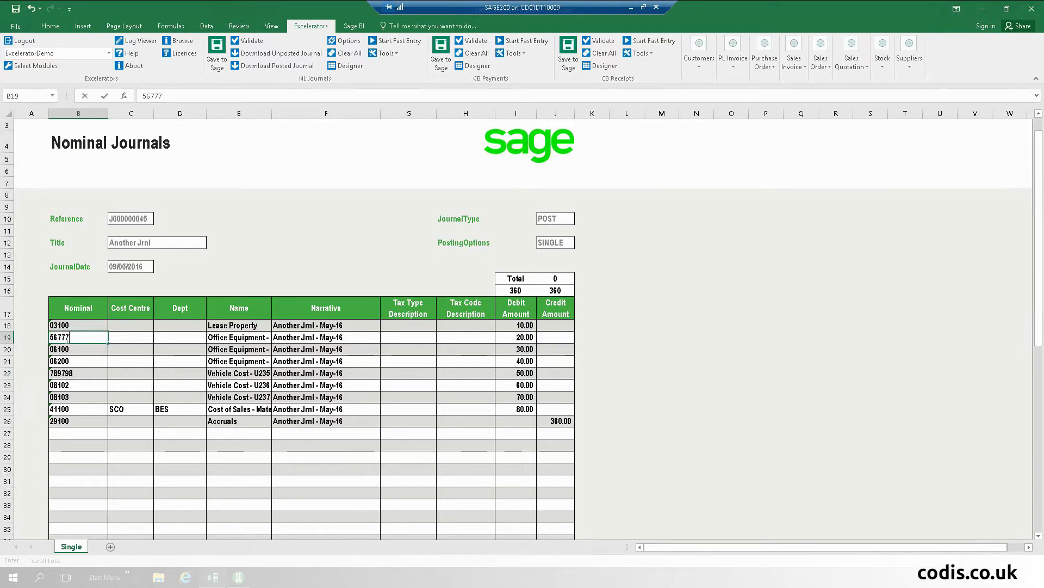
{"action": "key", "text": "Tab"}
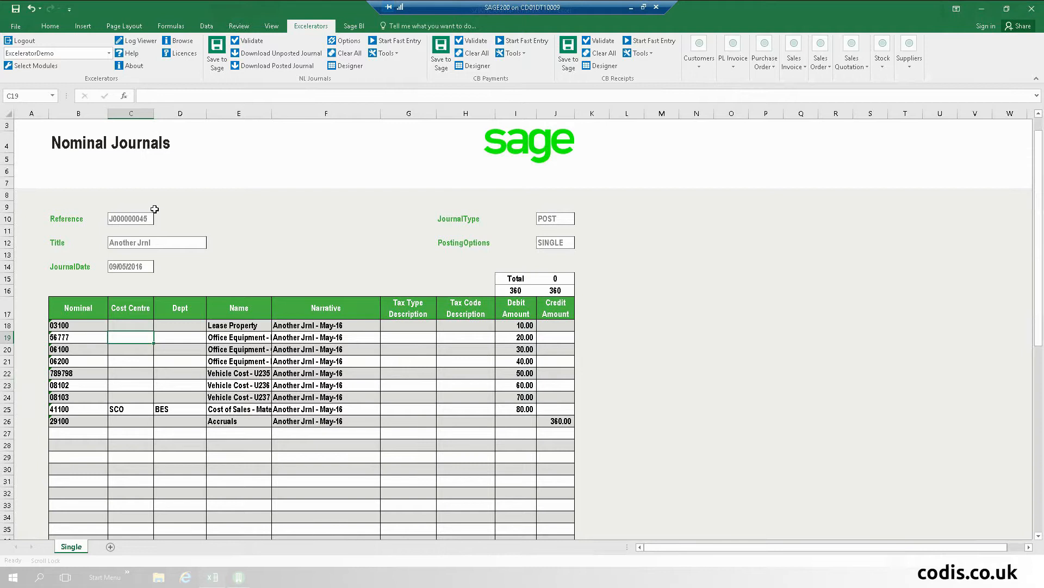
Step: Clear the journal reference and retitle the journal 'Journal Title2'
{"action": "left_click", "coordinate": [124, 218]}
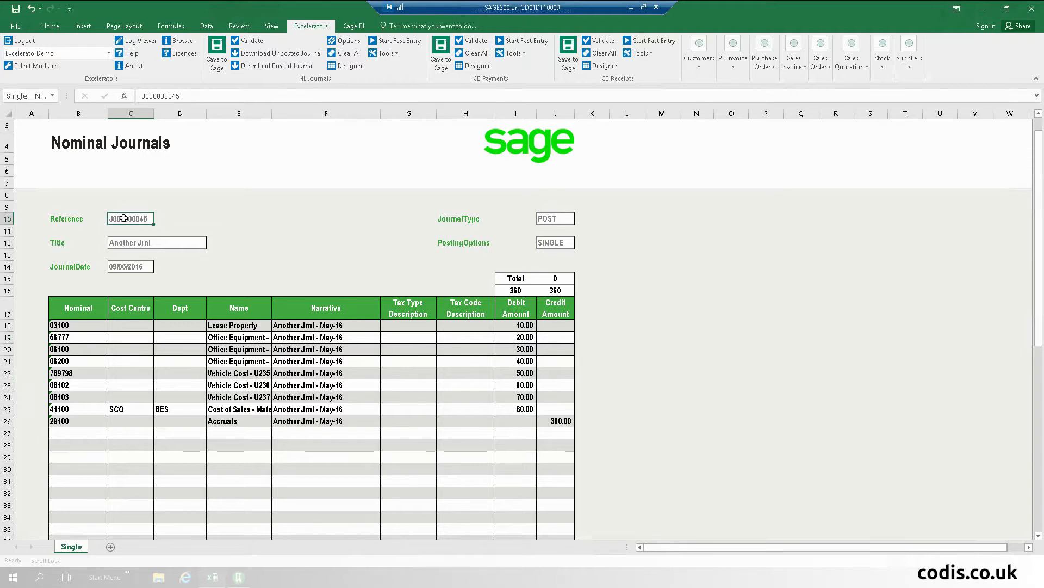
{"action": "key", "text": "Delete"}
{"action": "key", "text": "Return"}
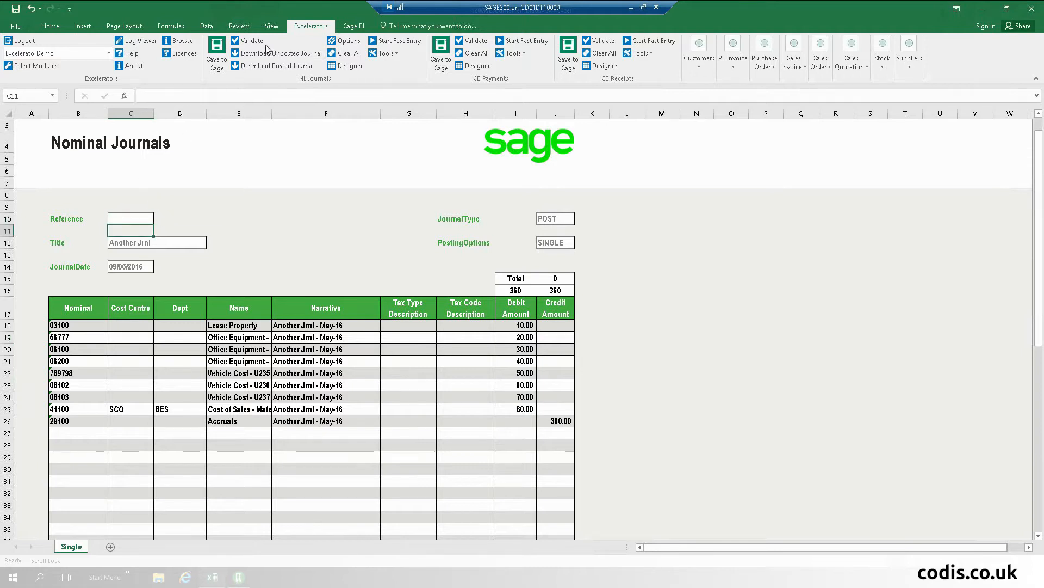
{"action": "left_click", "coordinate": [214, 60]}
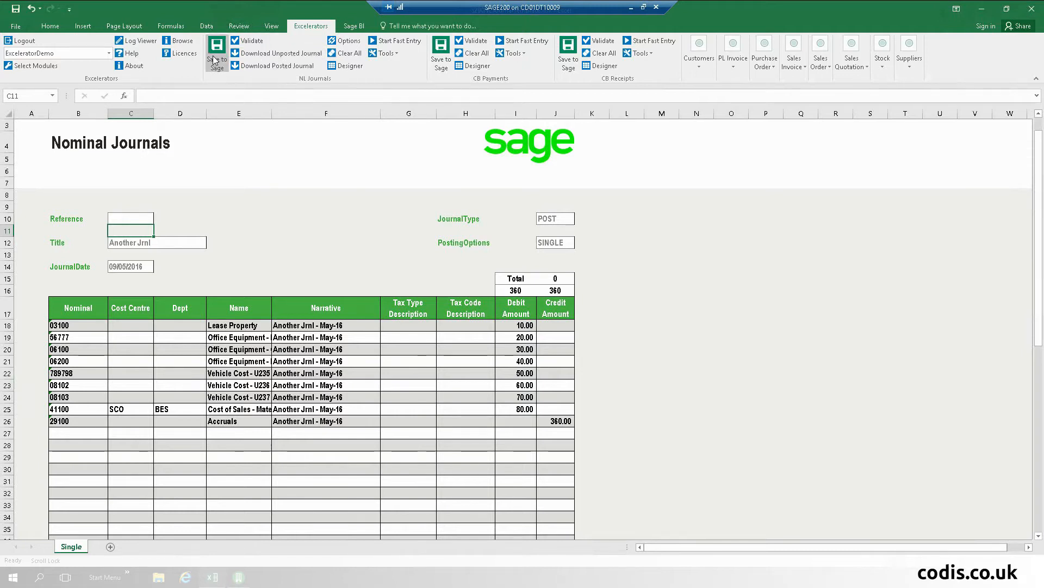
{"action": "left_click", "coordinate": [239, 241]}
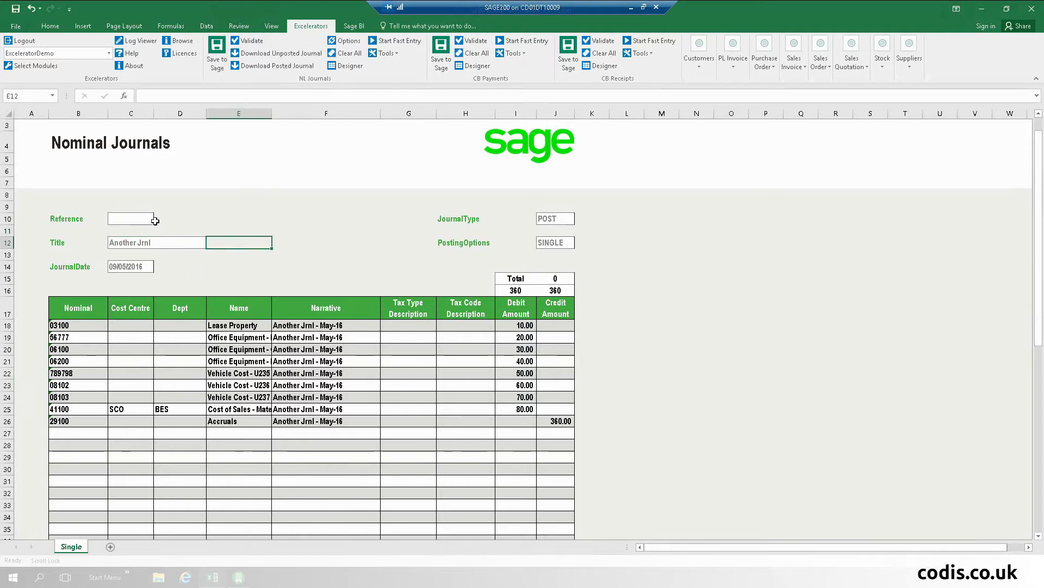
{"action": "left_click", "coordinate": [133, 218]}
{"action": "left_click", "coordinate": [139, 242]}
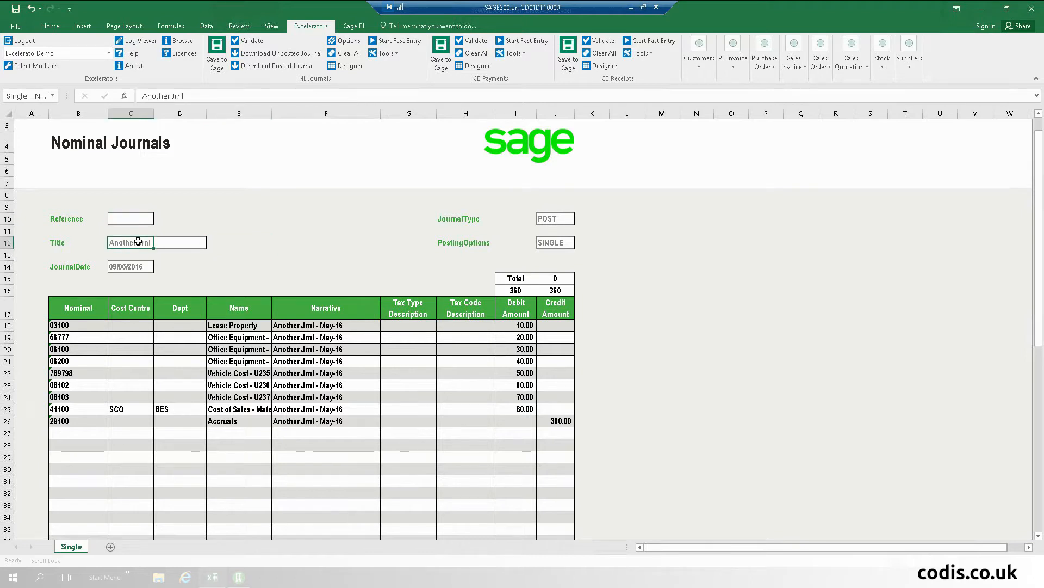
{"action": "type", "text": "Journal Title2"}
{"action": "key", "text": "Return"}
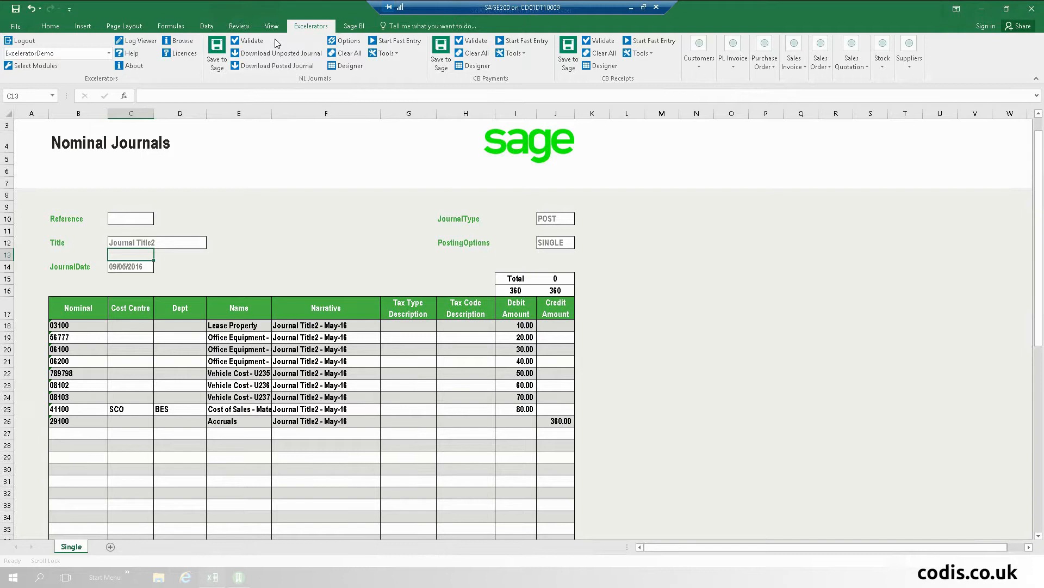
Step: Validate the journal, review the 789798 and 56777 mismatch errors, and enable Fast Entry
{"action": "left_click", "coordinate": [258, 46]}
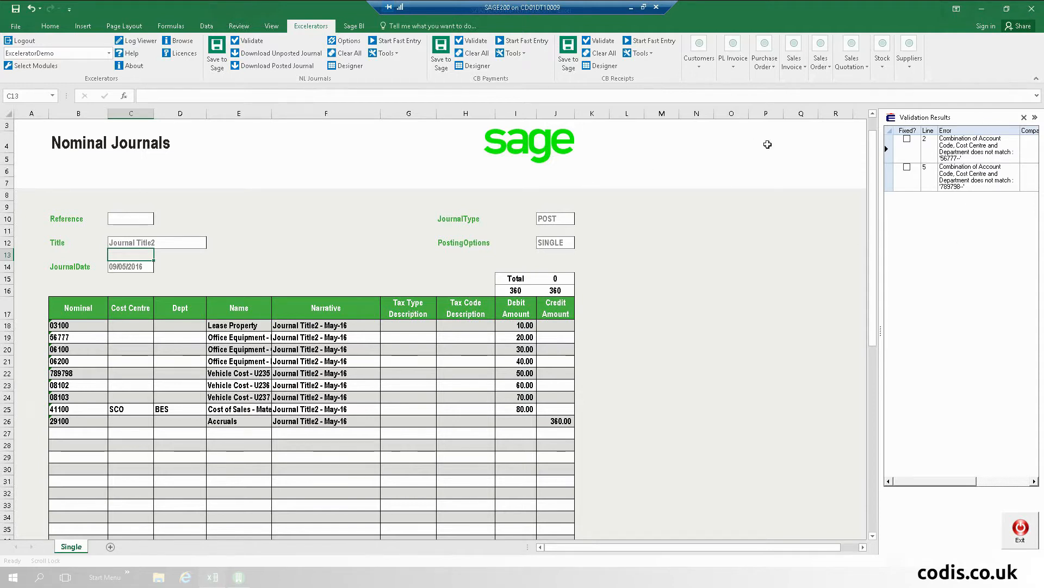
{"action": "left_click", "coordinate": [898, 178]}
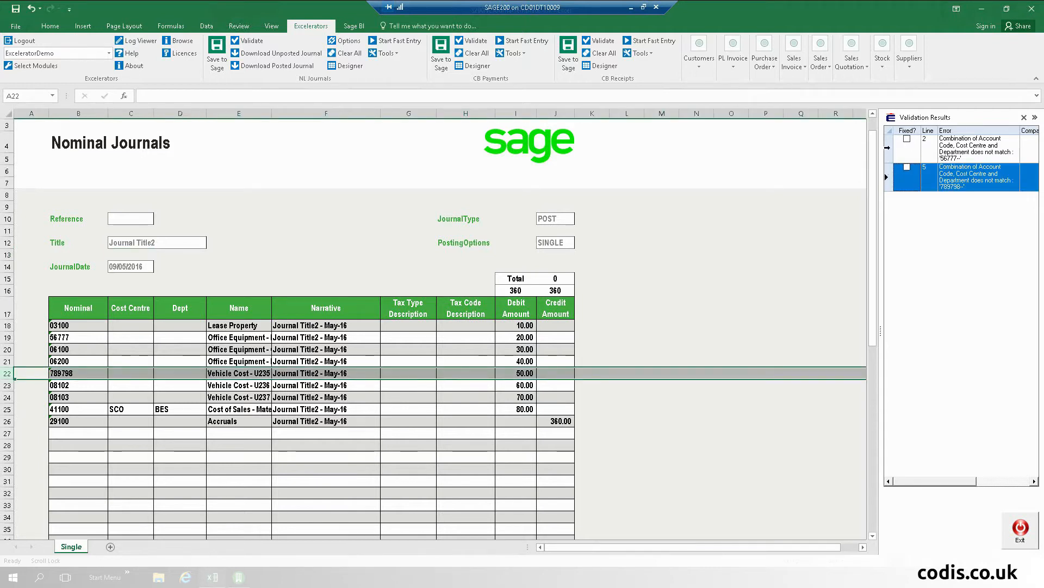
{"action": "left_click", "coordinate": [887, 147]}
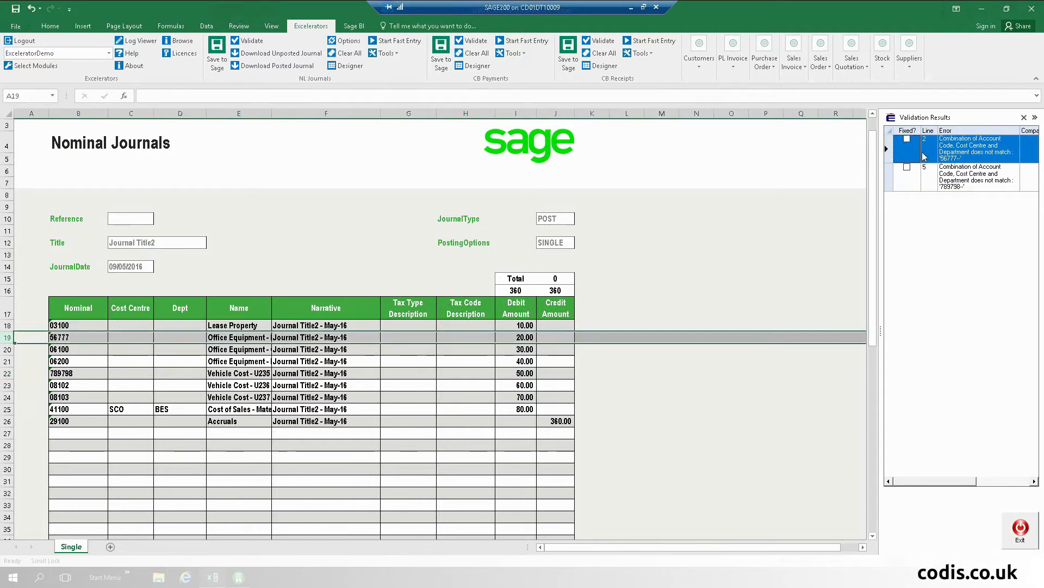
{"action": "left_click", "coordinate": [75, 336]}
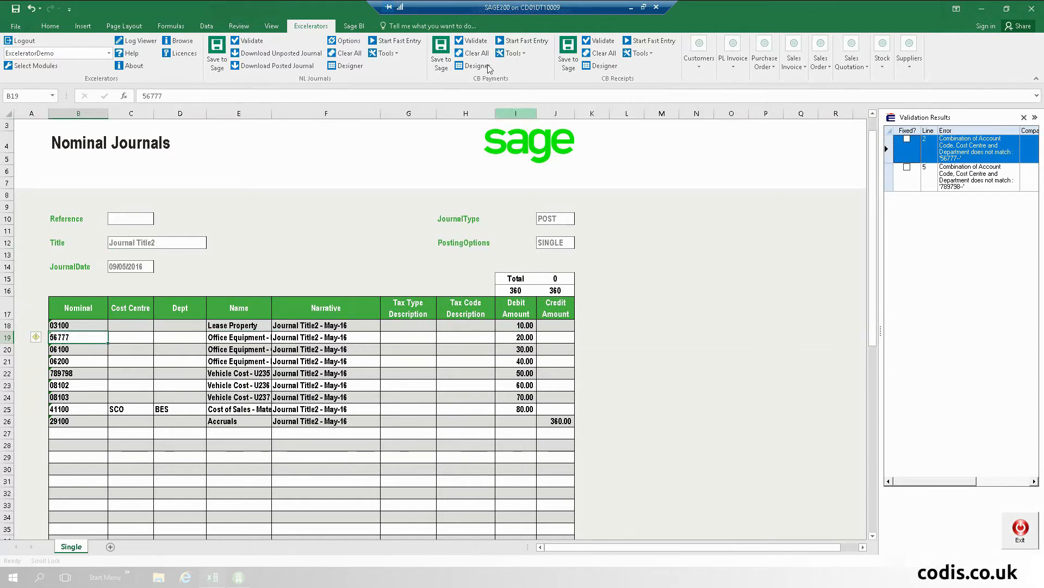
{"action": "left_click", "coordinate": [398, 41]}
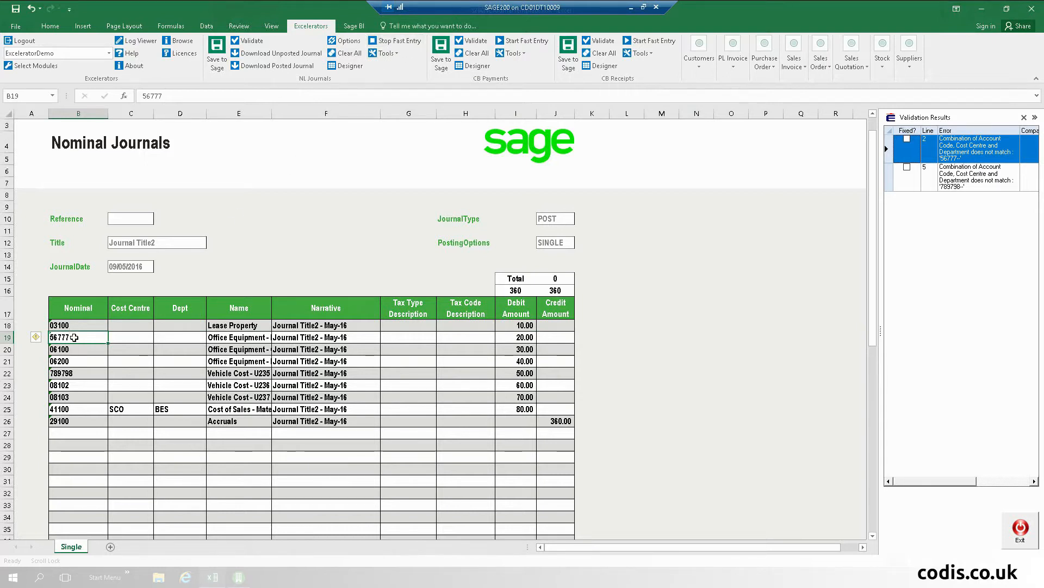
Step: Replace 56777 on row 19 with nominal 41100, cost centre SCO, department ADM
{"action": "type", "text": "411"}
{"action": "key", "text": "Return"}
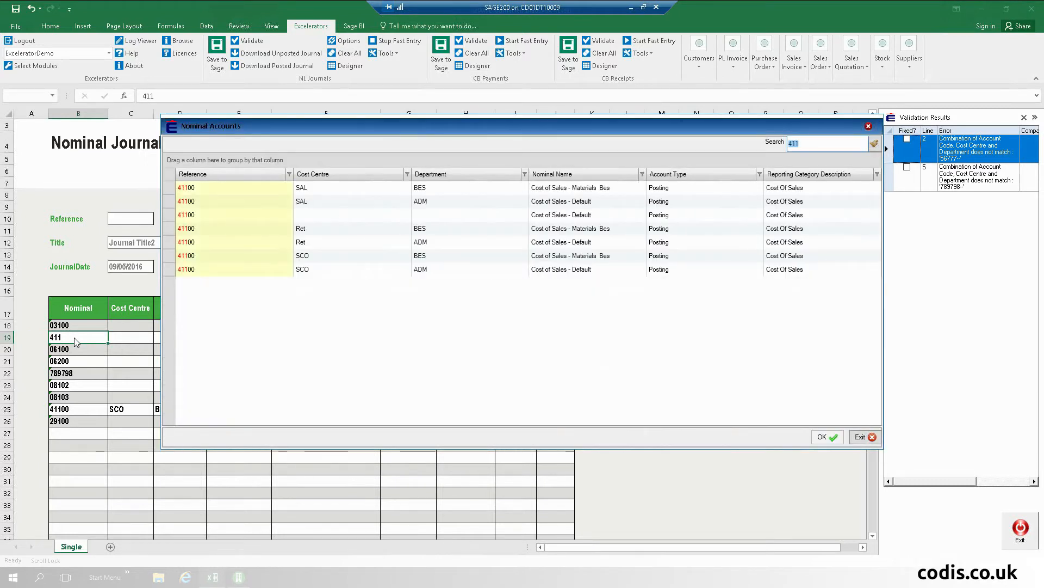
{"action": "key", "text": "Down"}
{"action": "key", "text": "Down"}
{"action": "key", "text": "Down"}
{"action": "key", "text": "Down"}
{"action": "key", "text": "Down"}
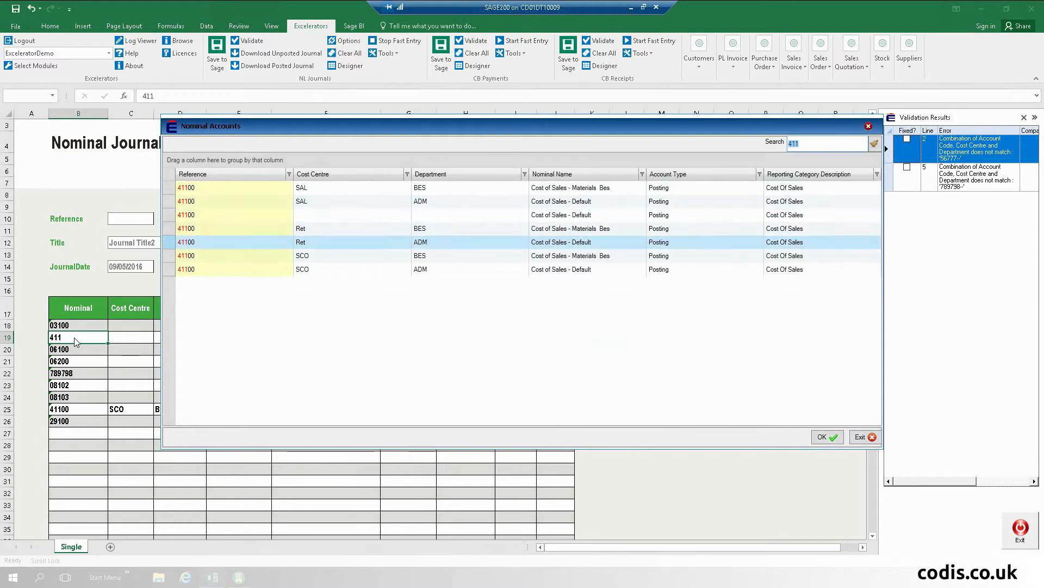
{"action": "key", "text": "Down"}
{"action": "key", "text": "Down"}
{"action": "key", "text": "Return"}
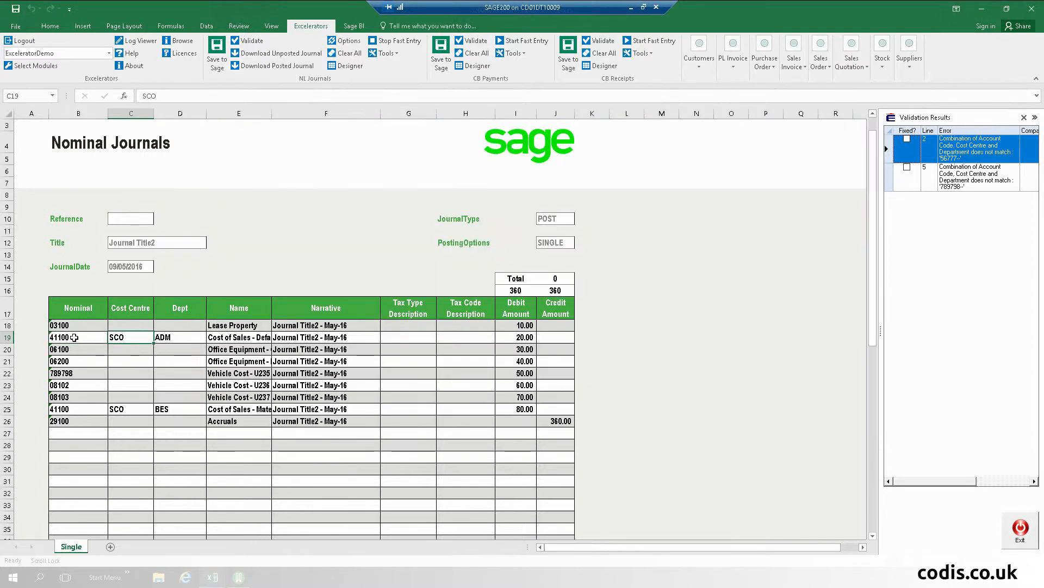
Step: Jump to the row 22 line flagged by the second validation error
{"action": "left_click", "coordinate": [63, 372]}
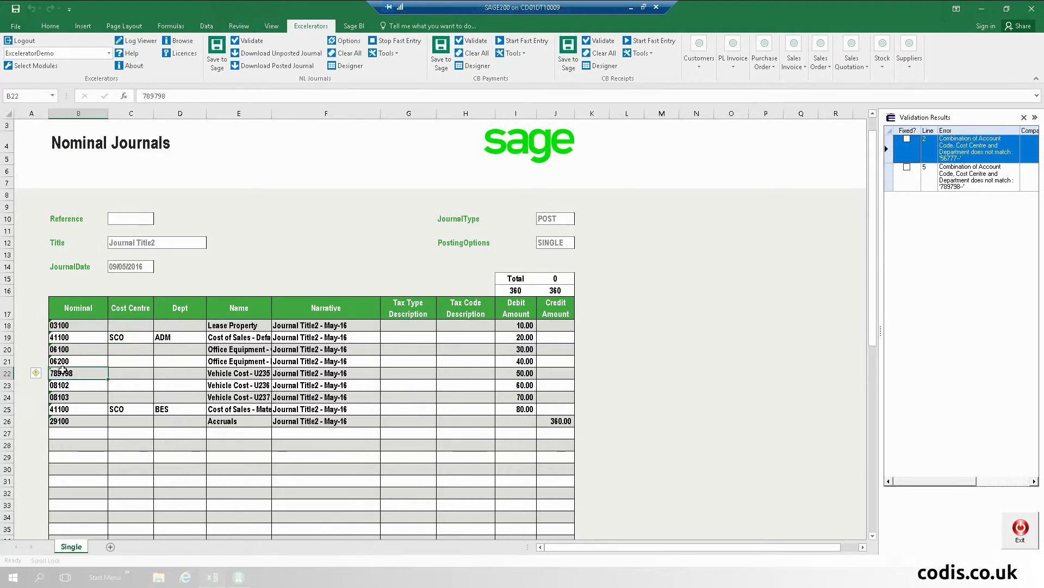
{"action": "left_click", "coordinate": [78, 347]}
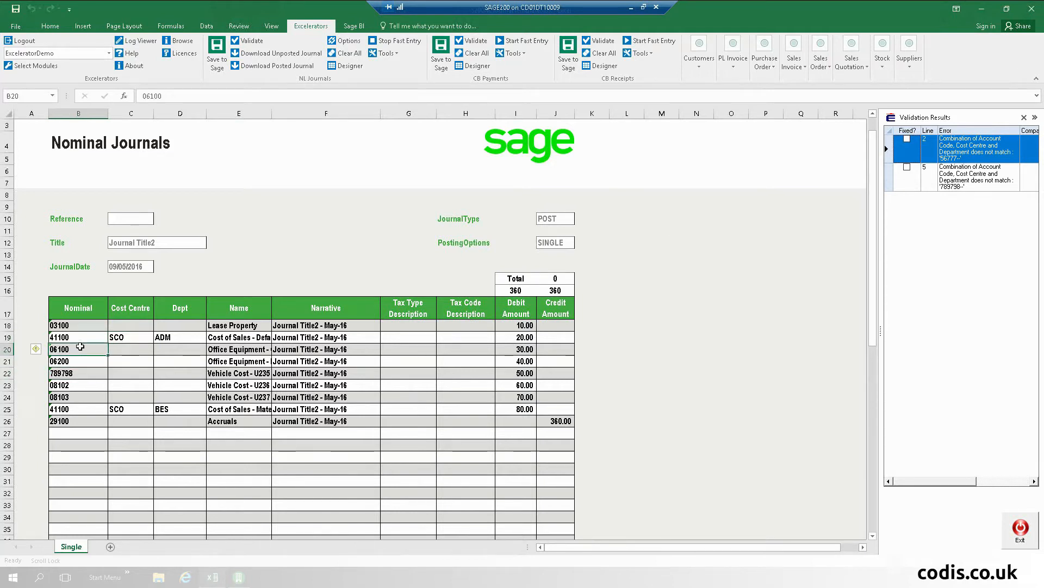
{"action": "left_click", "coordinate": [890, 178]}
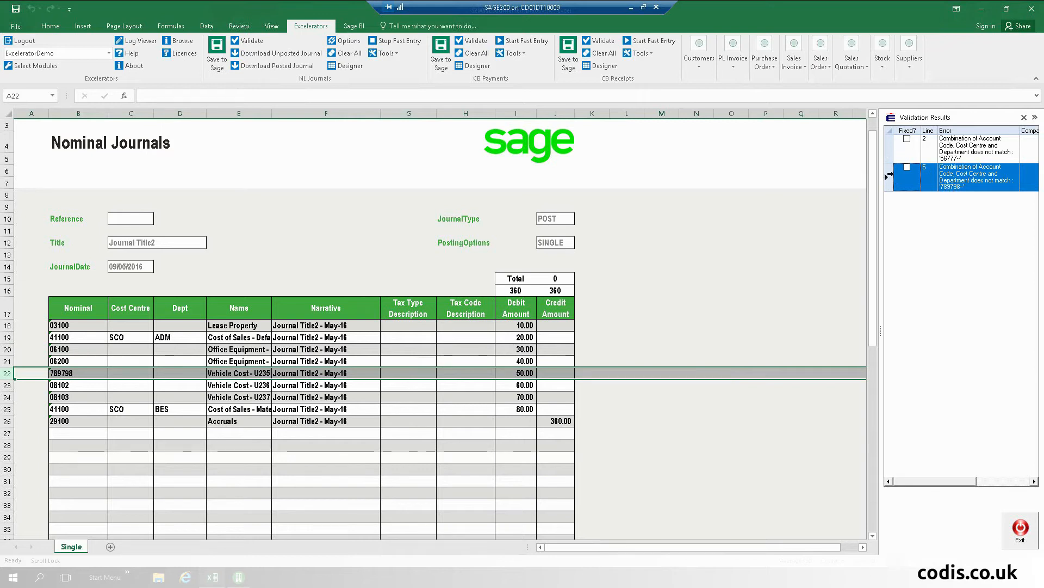
Step: Replace 789798 on row 22 with 63200 Bank Charges (ADM/ADM) and close Validation Results
{"action": "left_click", "coordinate": [76, 374]}
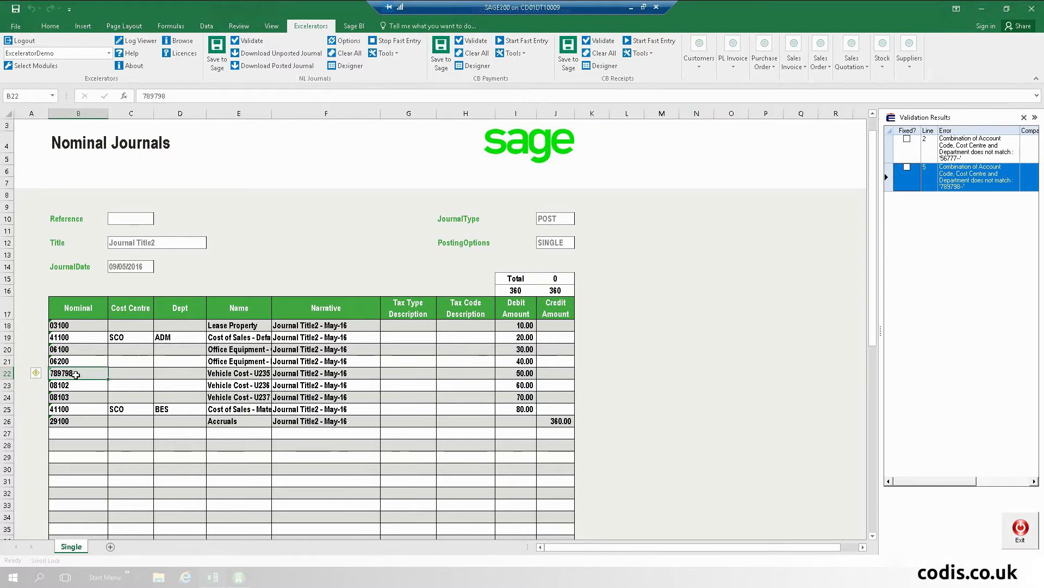
{"action": "type", "text": "accr"}
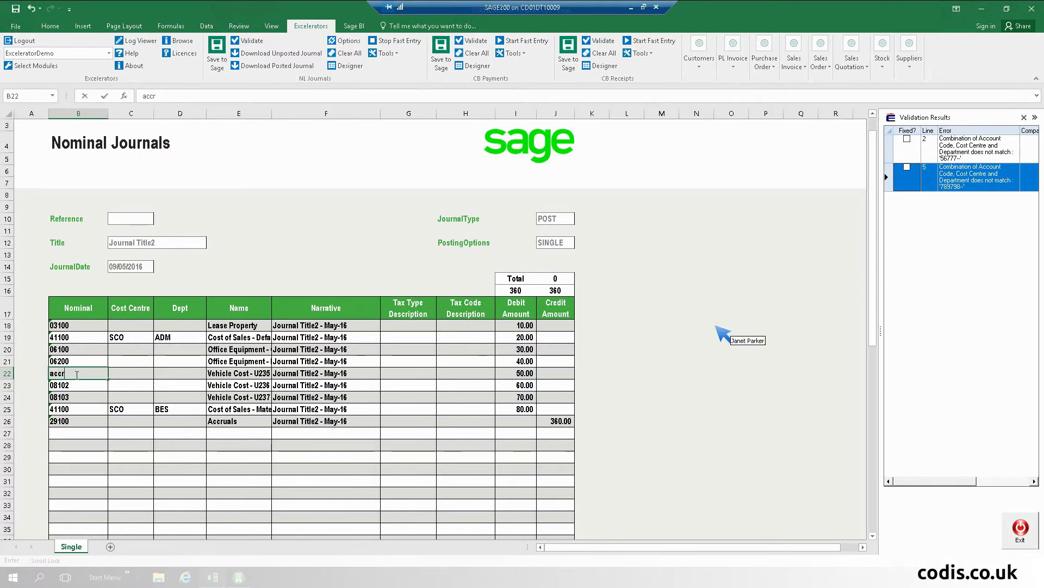
{"action": "key", "text": "BackSpace"}
{"action": "key", "text": "BackSpace"}
{"action": "key", "text": "BackSpace"}
{"action": "key", "text": "BackSpace"}
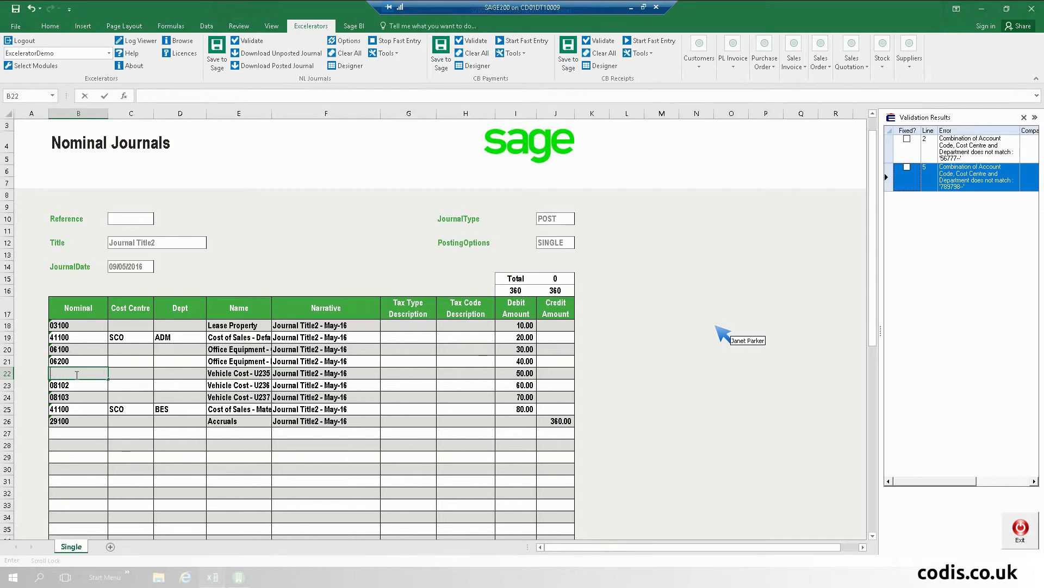
{"action": "type", "text": "Bank Ch"}
{"action": "key", "text": "Return"}
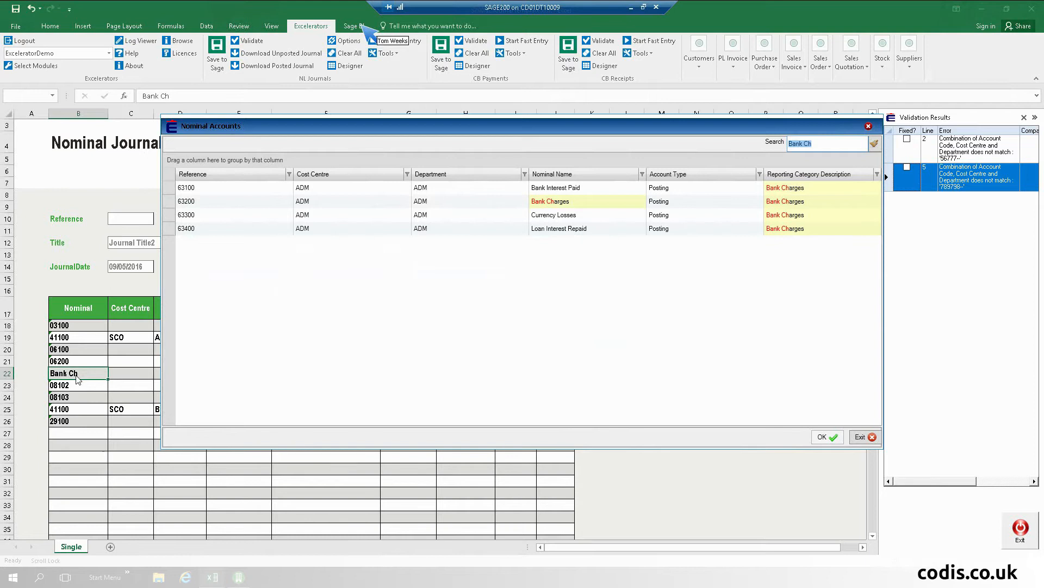
{"action": "key", "text": "Down"}
{"action": "key", "text": "Down"}
{"action": "key", "text": "Up"}
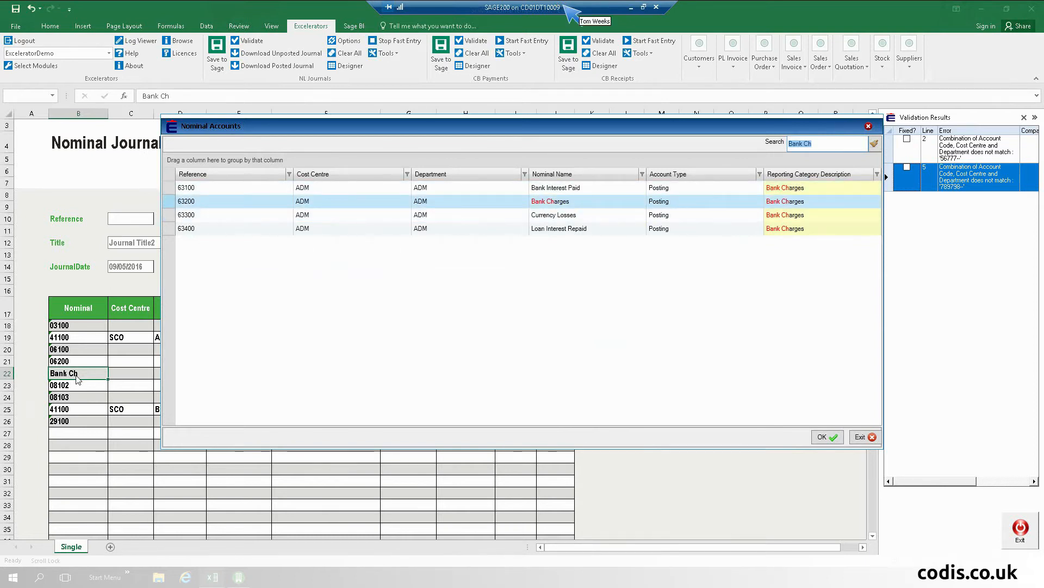
{"action": "key", "text": "Return"}
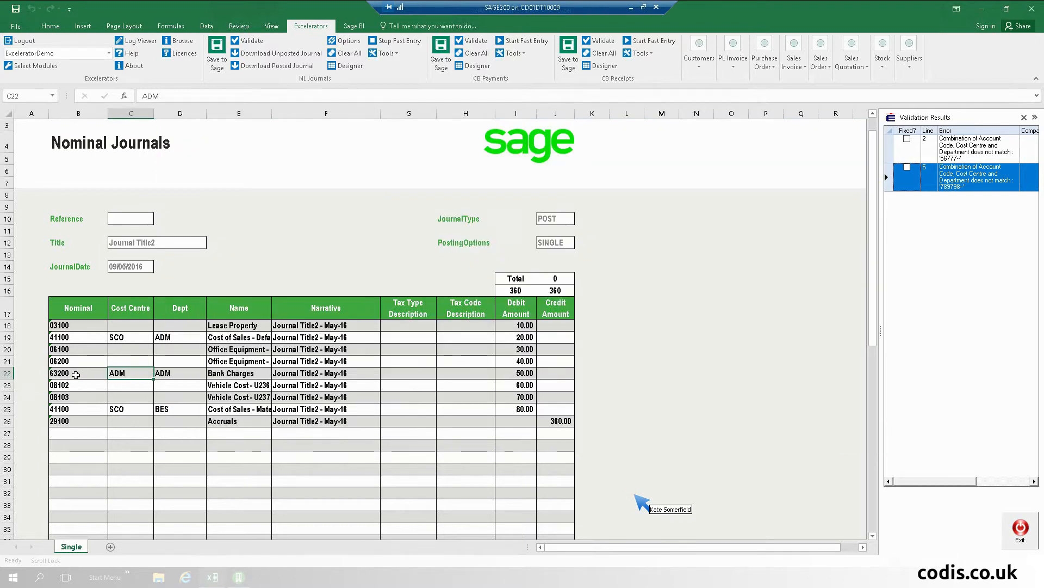
{"action": "left_click", "coordinate": [1024, 118]}
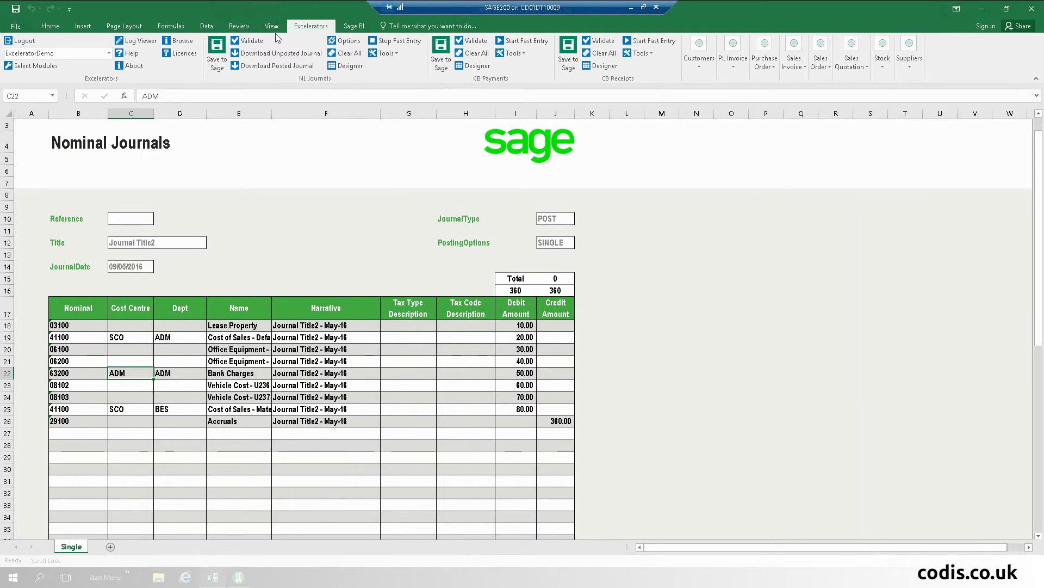
{"action": "left_click", "coordinate": [248, 41]}
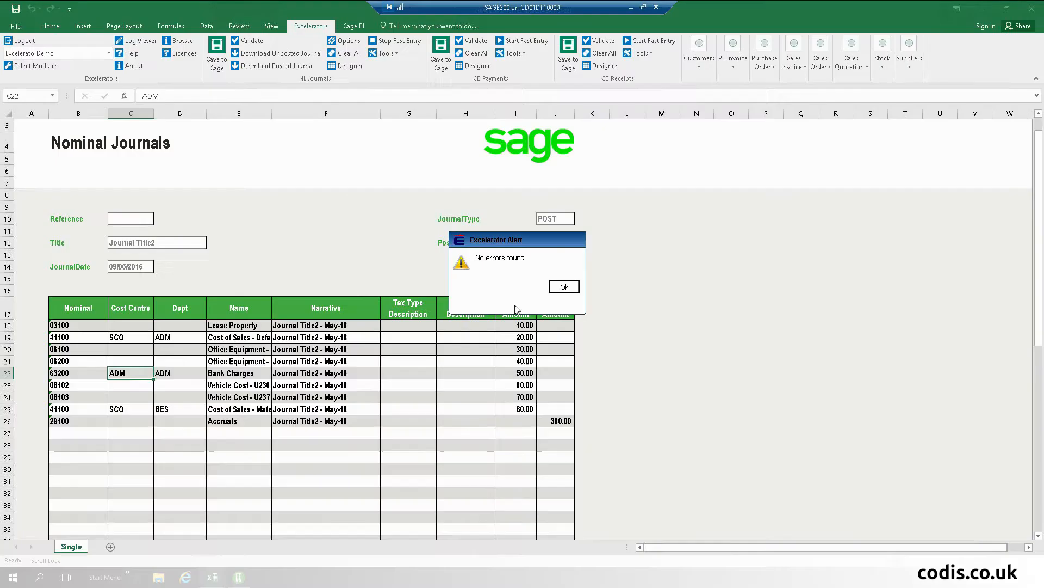
{"action": "left_click", "coordinate": [564, 287]}
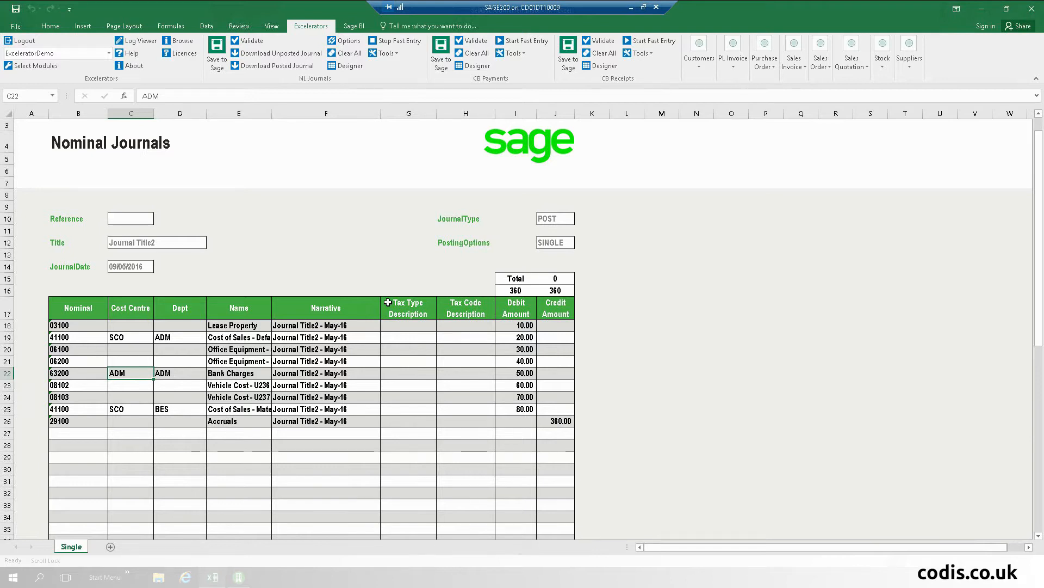
Step: Add a blank Sheet1 and open the NL Journals Excelerator Designer
{"action": "left_click", "coordinate": [110, 547]}
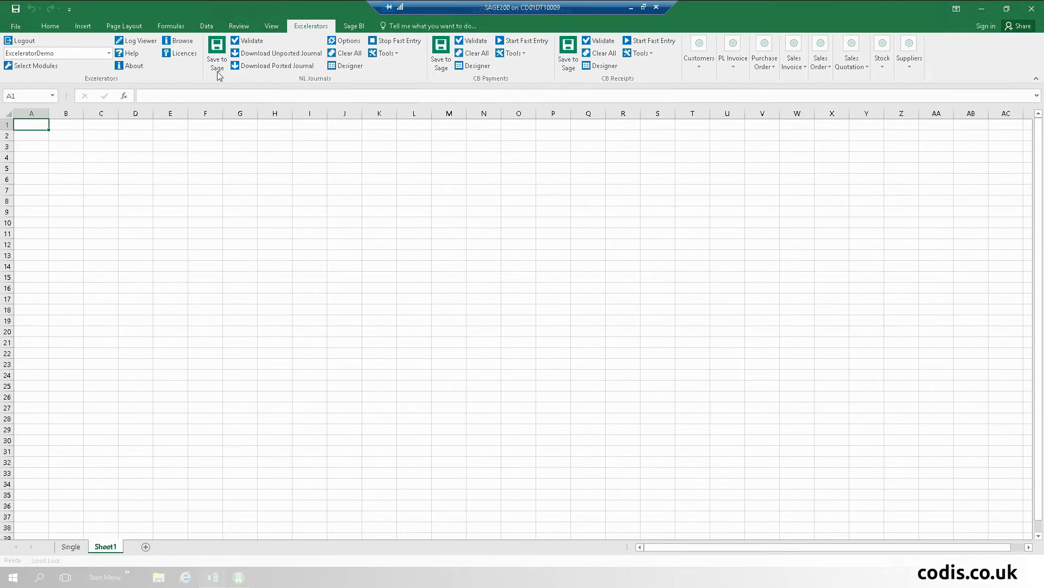
{"action": "left_click", "coordinate": [354, 68]}
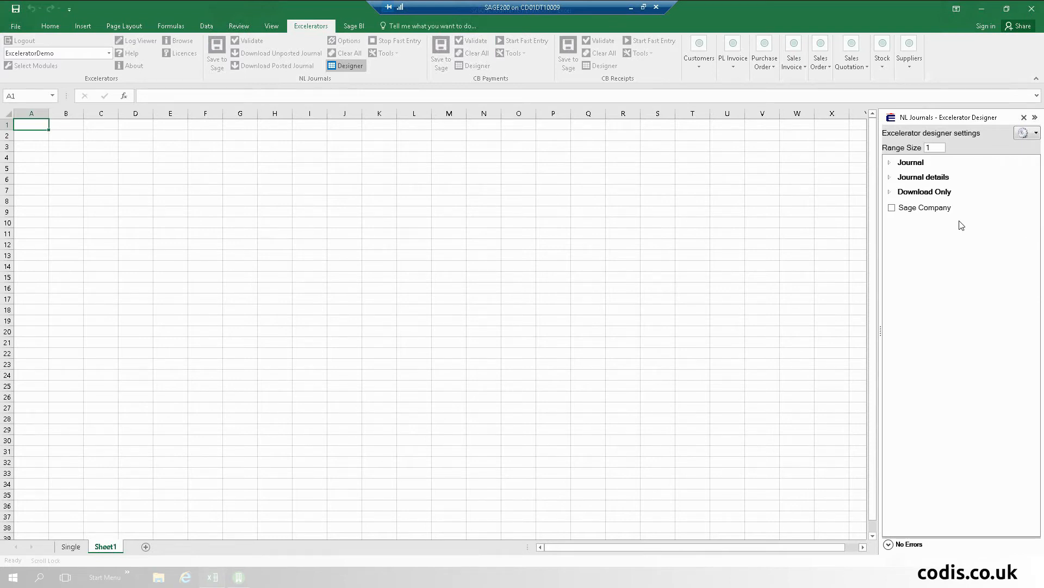
Step: Map C3 as the Journal Reference field, dismiss the Narrative error, and close the designer
{"action": "left_click", "coordinate": [894, 163]}
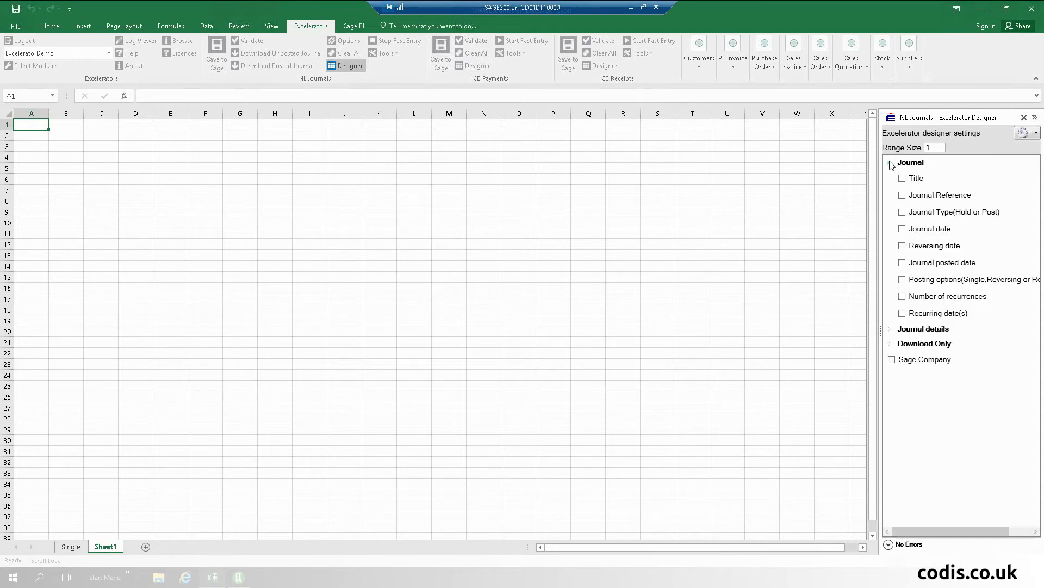
{"action": "left_click", "coordinate": [894, 333]}
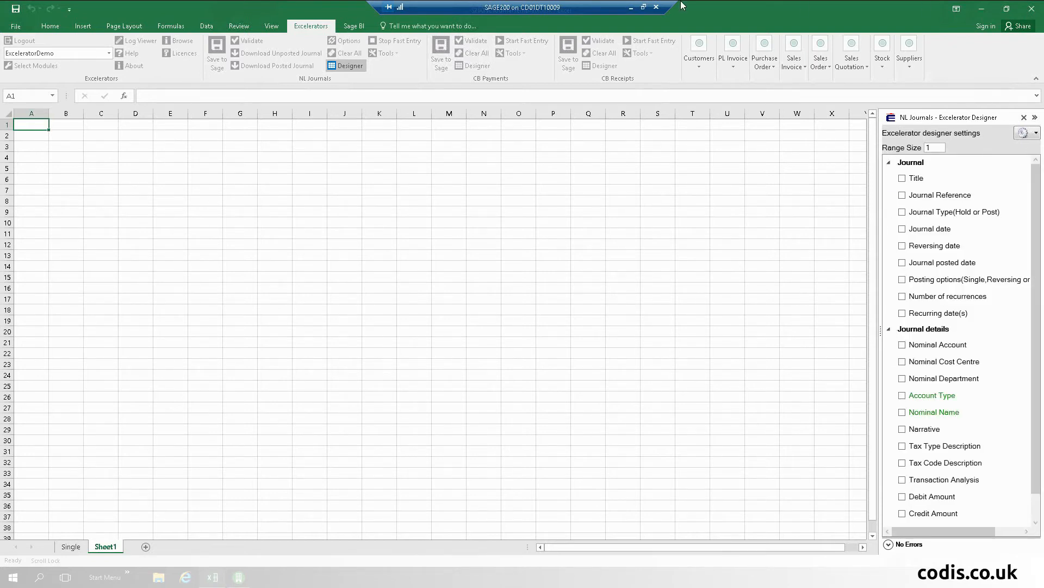
{"action": "left_click", "coordinate": [107, 148]}
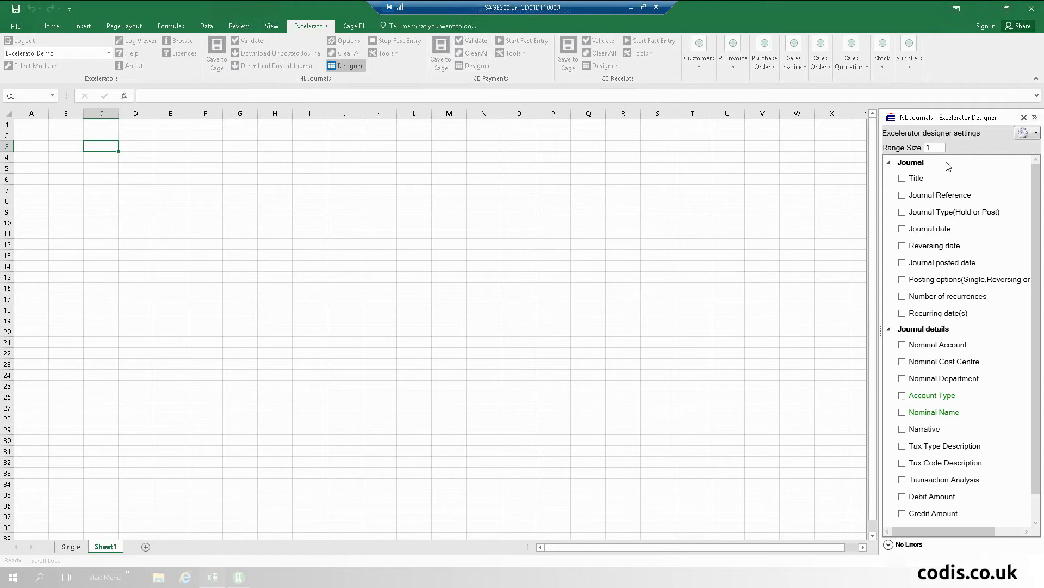
{"action": "left_click", "coordinate": [903, 196]}
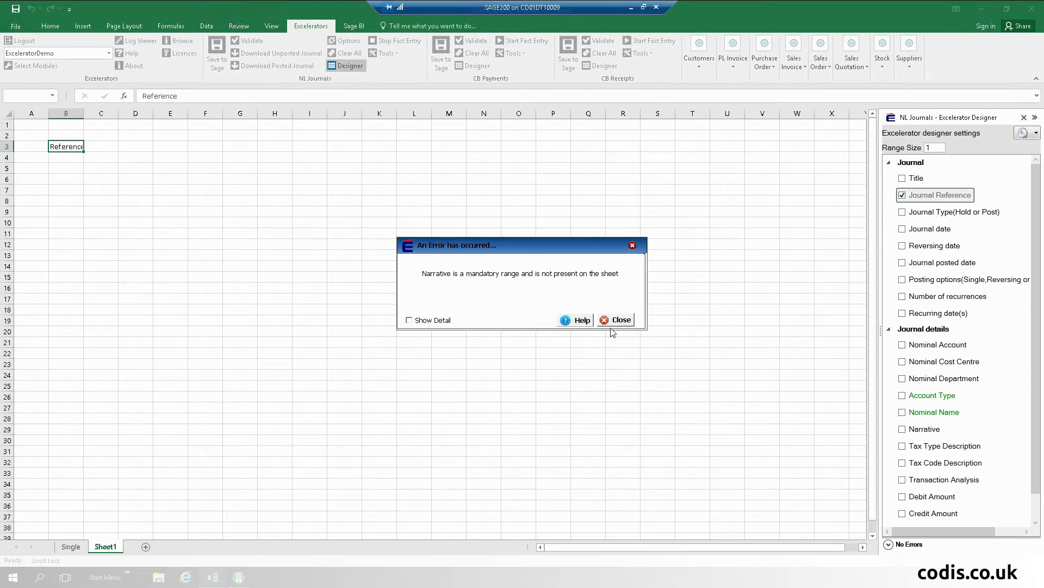
{"action": "left_click", "coordinate": [622, 319]}
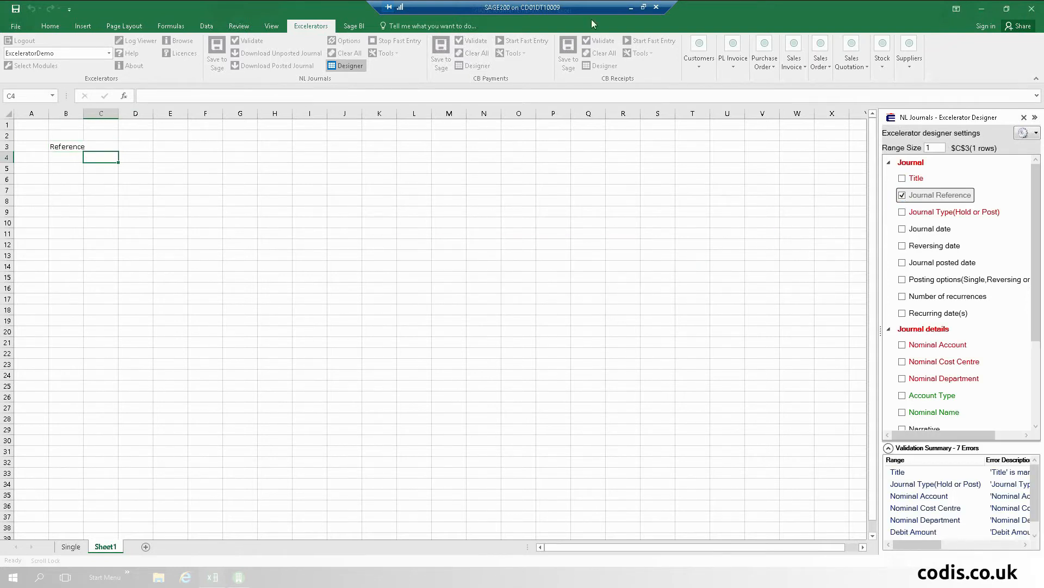
{"action": "left_click", "coordinate": [1024, 118]}
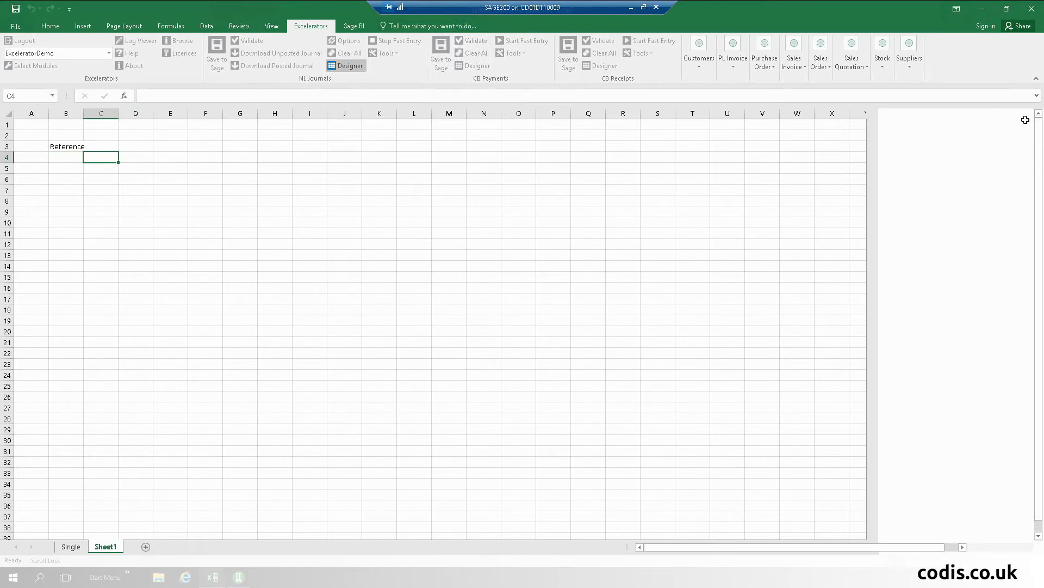
Step: Add Title and Journal Type below Reference, and JournalDate and PostingOptions starting at H3
{"action": "left_click", "coordinate": [346, 65]}
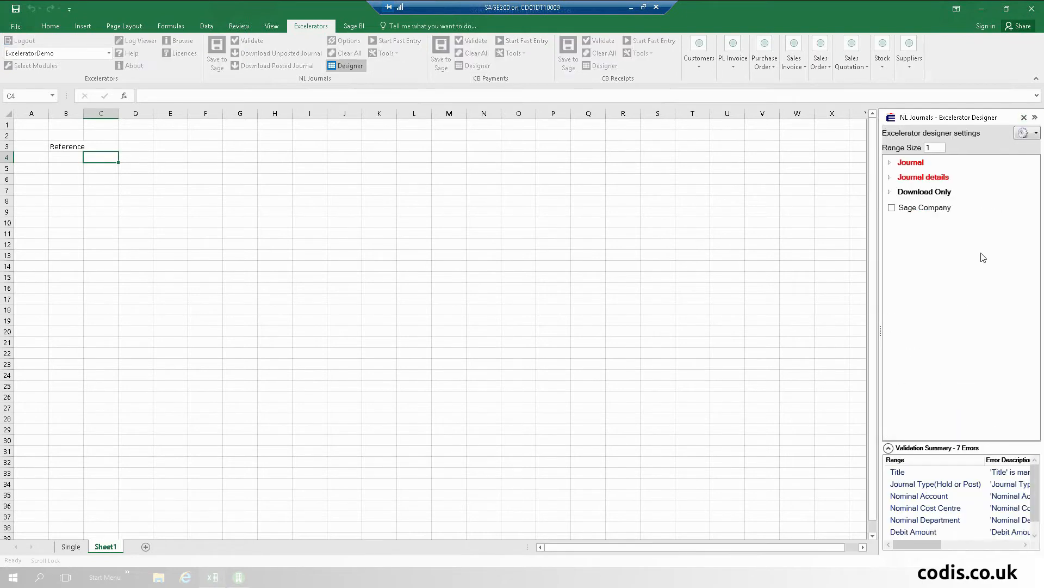
{"action": "left_click", "coordinate": [889, 162]}
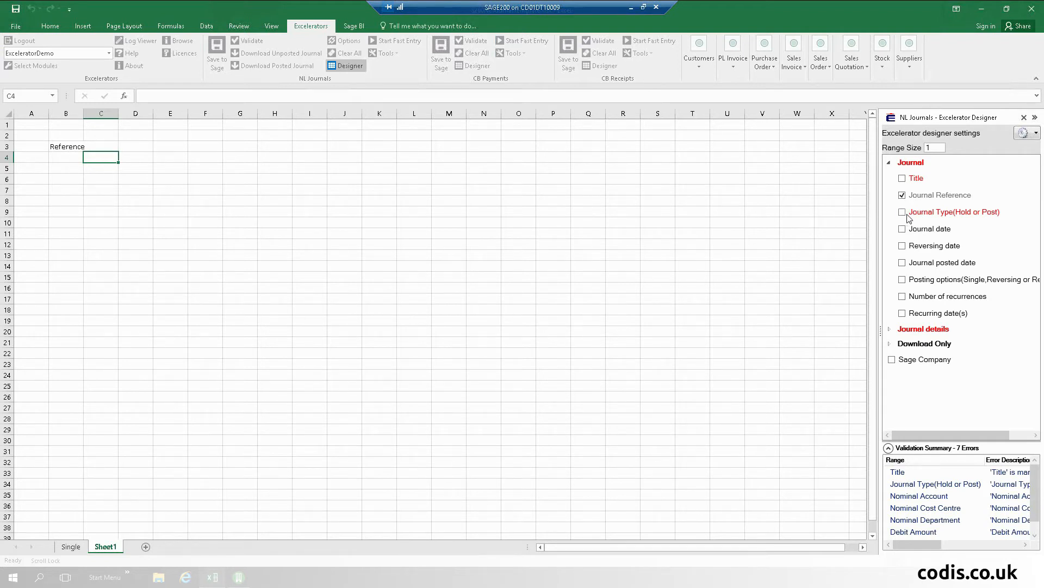
{"action": "left_click", "coordinate": [902, 178]}
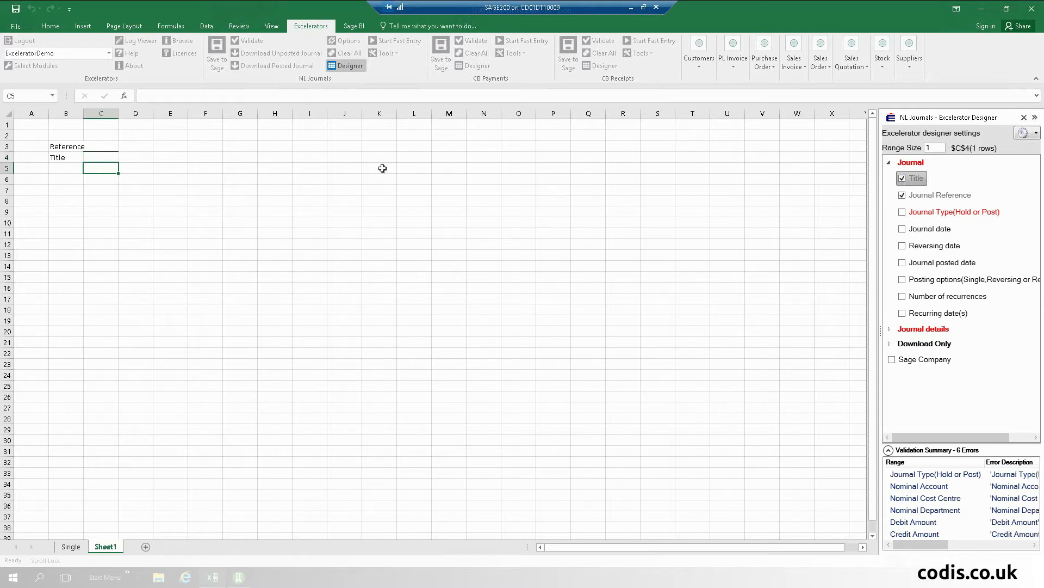
{"action": "left_click", "coordinate": [902, 212]}
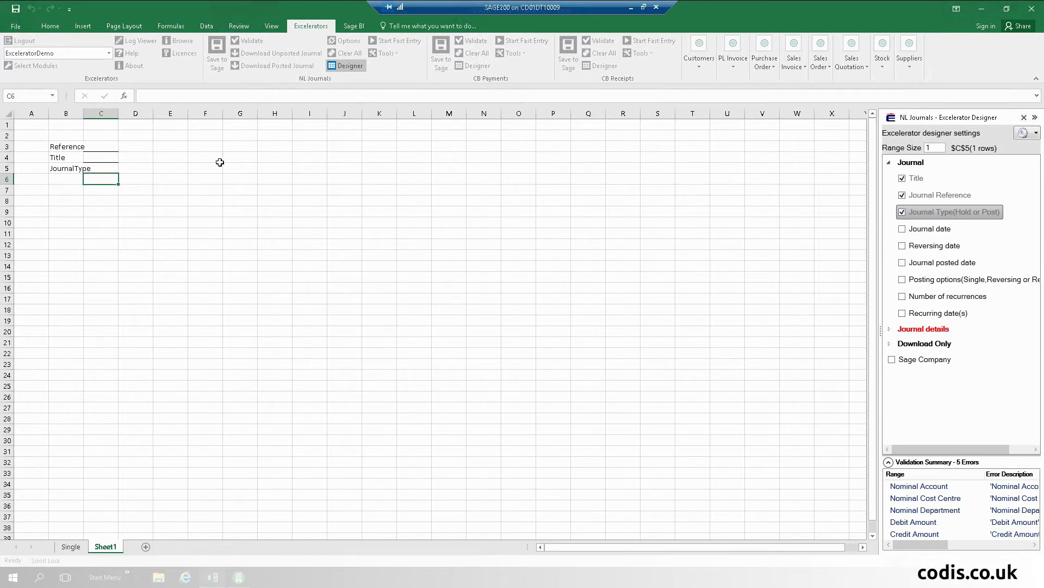
{"action": "left_click", "coordinate": [275, 145]}
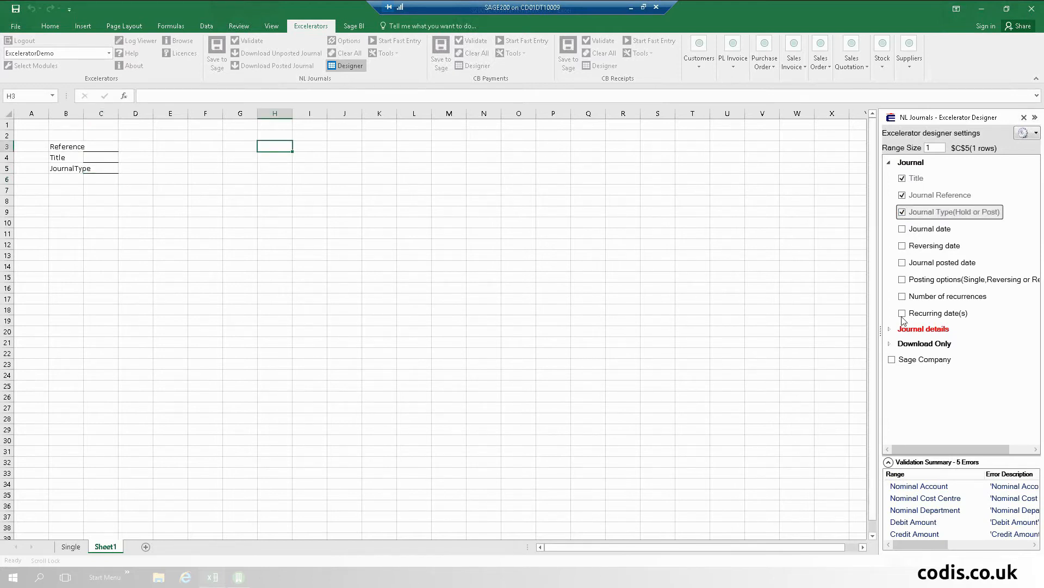
{"action": "left_click", "coordinate": [902, 229]}
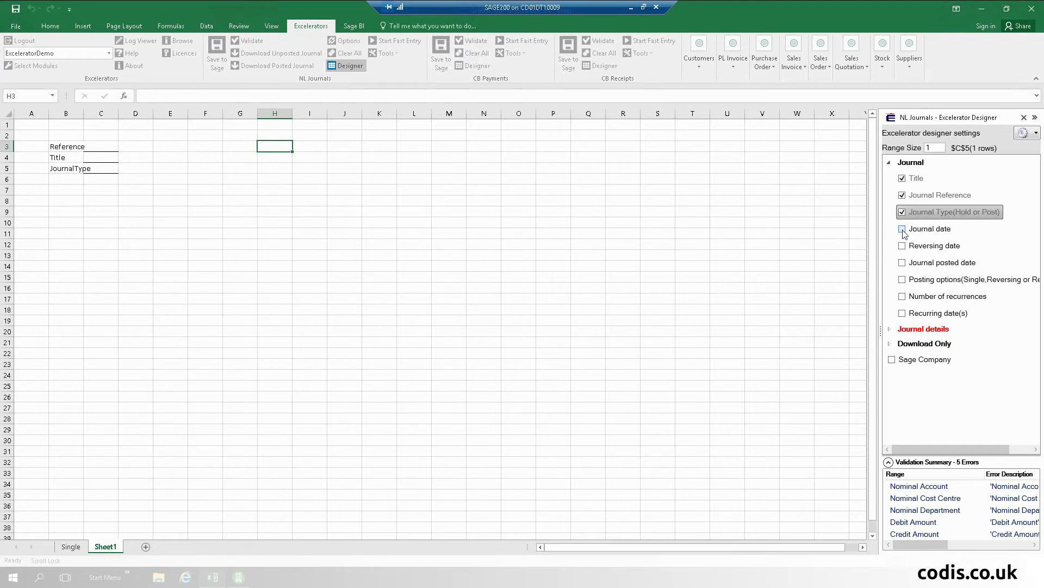
{"action": "left_click", "coordinate": [903, 280]}
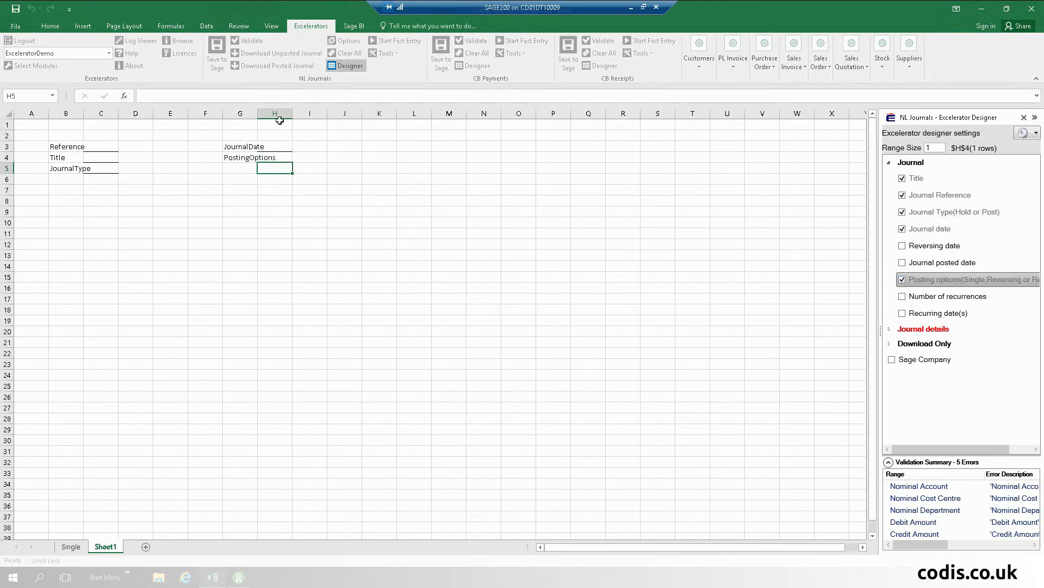
{"action": "left_click_drag", "start_coordinate": [257, 113], "coordinate": [279, 113]}
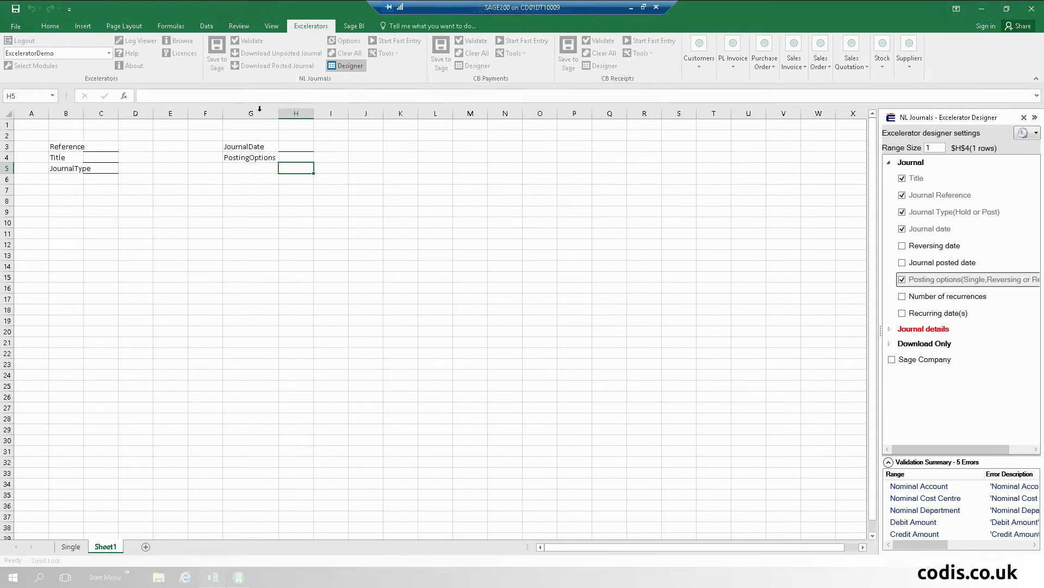
Step: Start the journal lines at B9 with a 100-row AccountReference column
{"action": "left_click", "coordinate": [76, 214]}
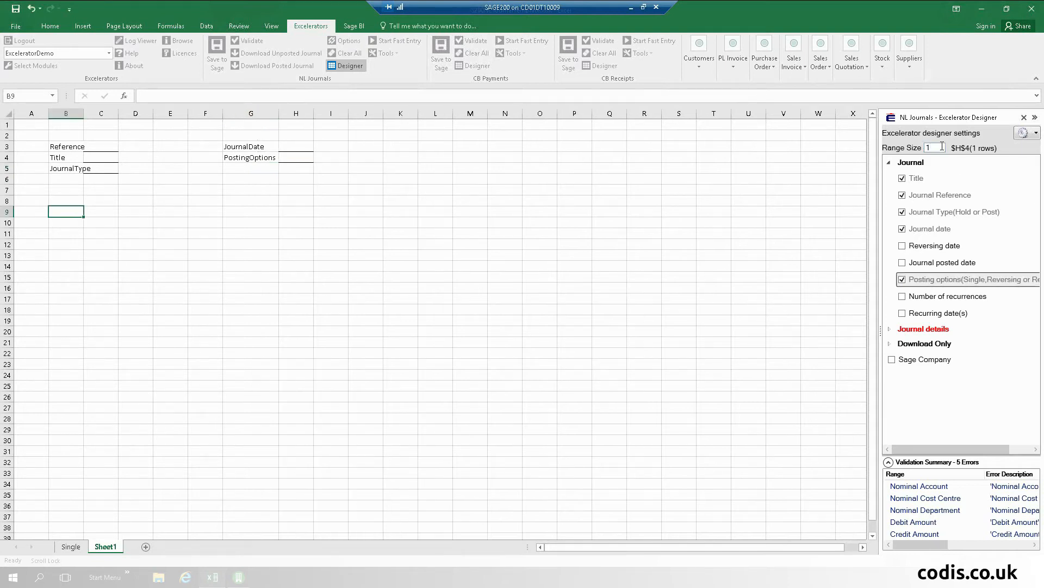
{"action": "left_click", "coordinate": [943, 146]}
{"action": "type", "text": "00"}
{"action": "left_click", "coordinate": [892, 329]}
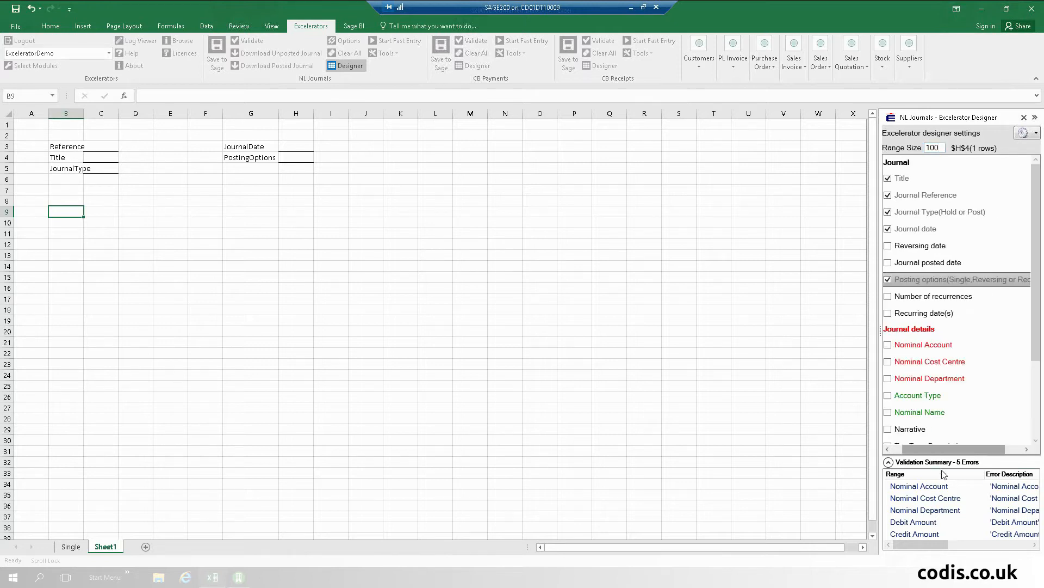
{"action": "left_click_drag", "start_coordinate": [955, 453], "coordinate": [944, 454]}
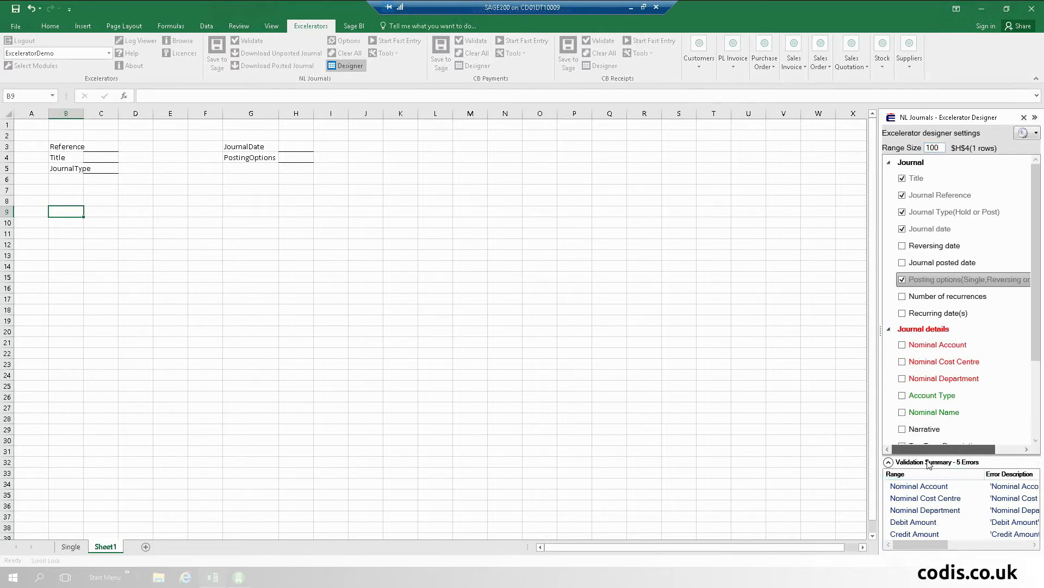
{"action": "mouse_move", "coordinate": [961, 412]}
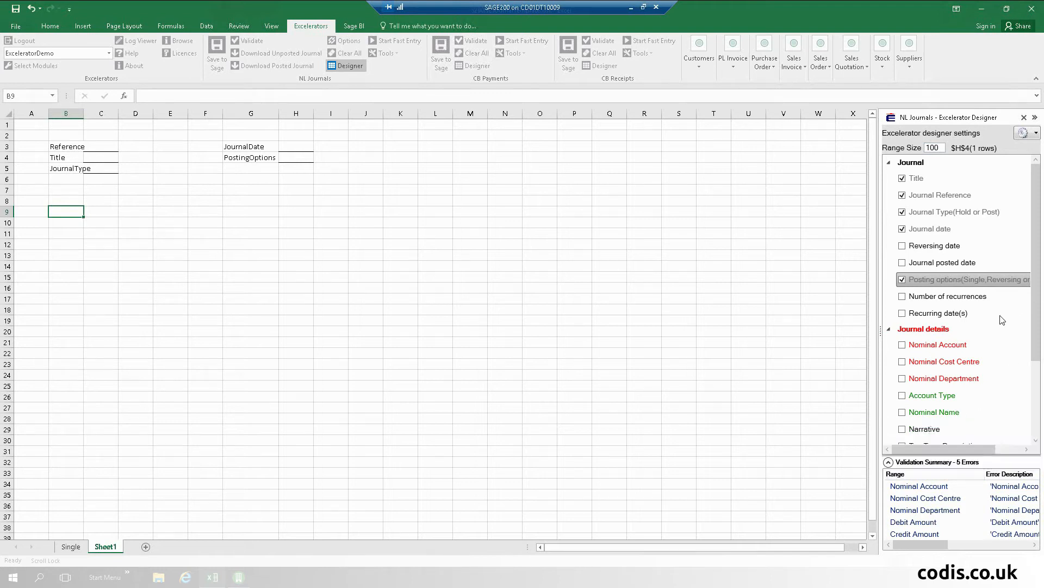
{"action": "left_click", "coordinate": [902, 345]}
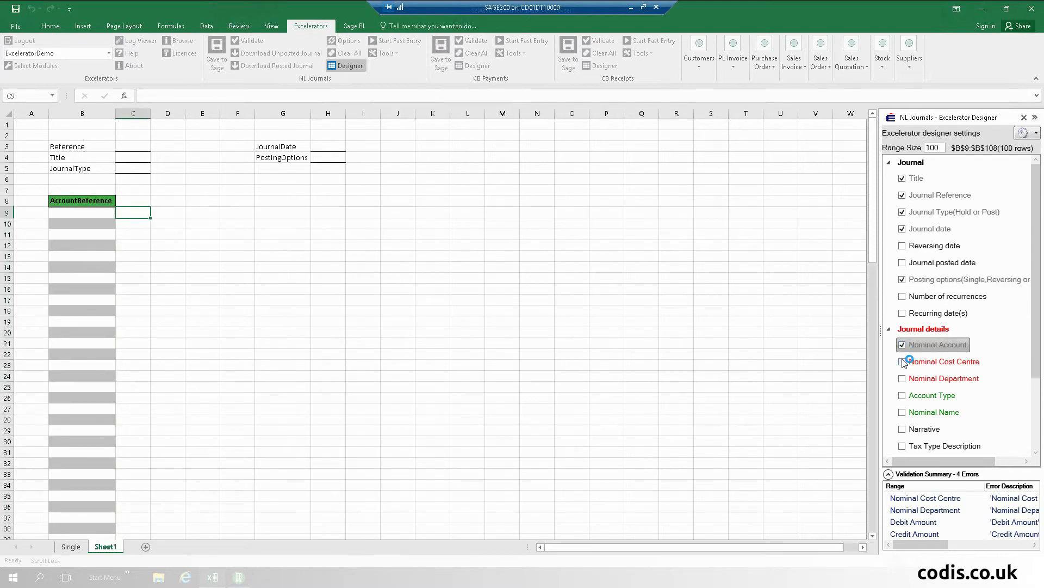
Step: Add CostCentre, Department, DebitAmount and CreditAmount columns, then close the designer
{"action": "left_click", "coordinate": [903, 361]}
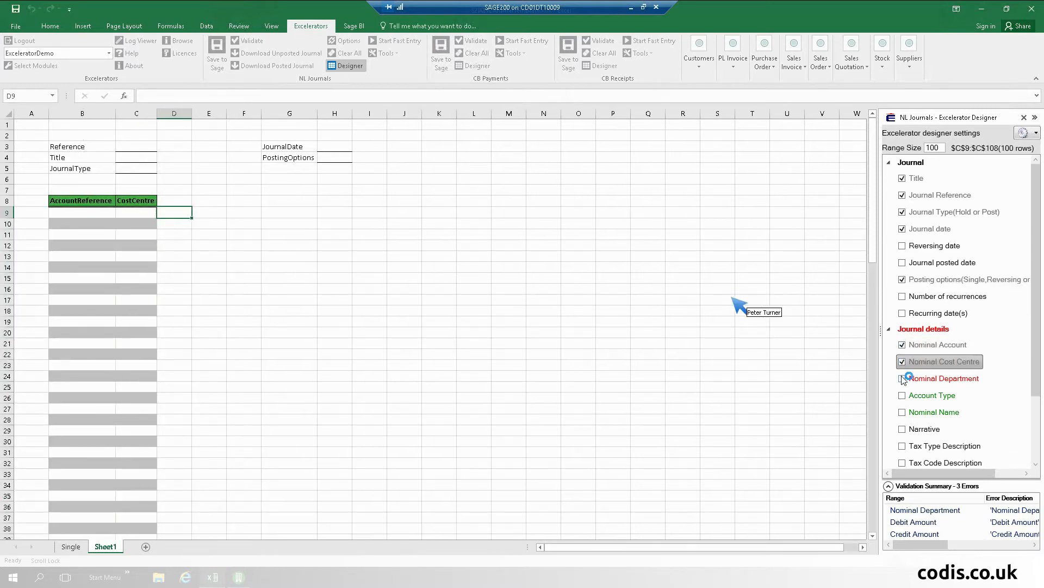
{"action": "left_click", "coordinate": [902, 378]}
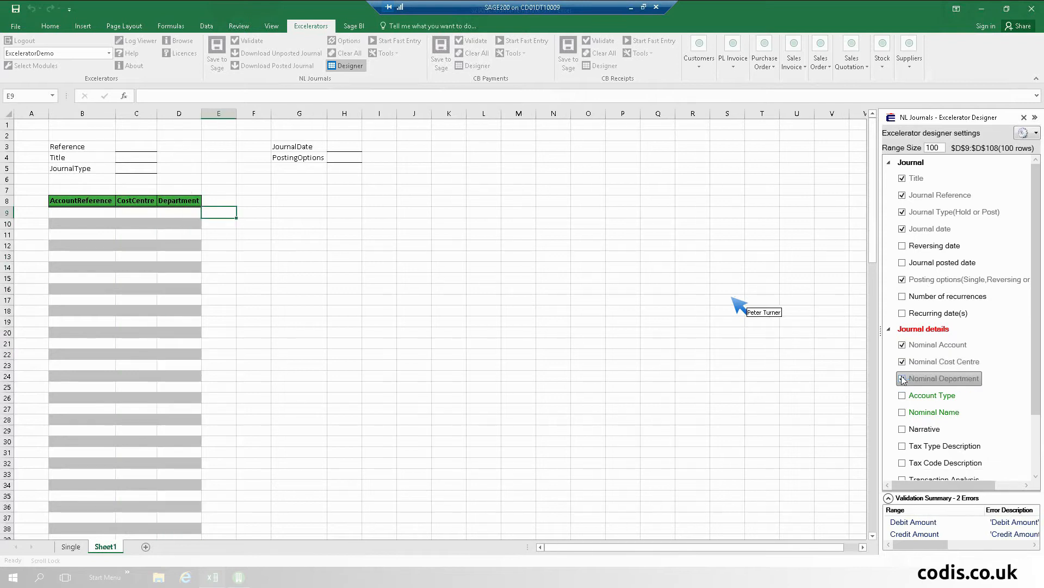
{"action": "scroll", "coordinate": [958, 375], "scroll_direction": "down", "scroll_amount": 2}
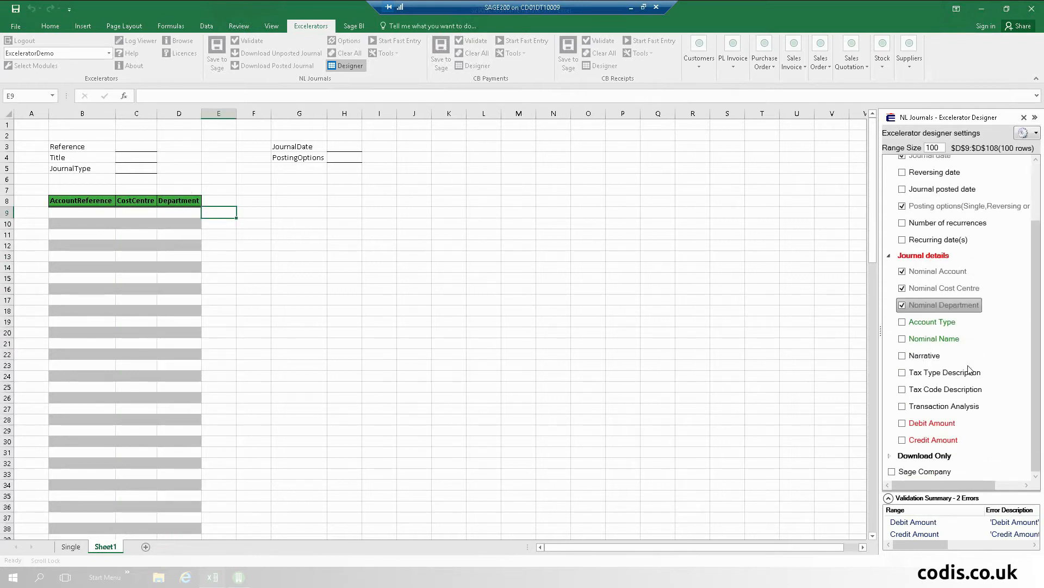
{"action": "left_click", "coordinate": [905, 424]}
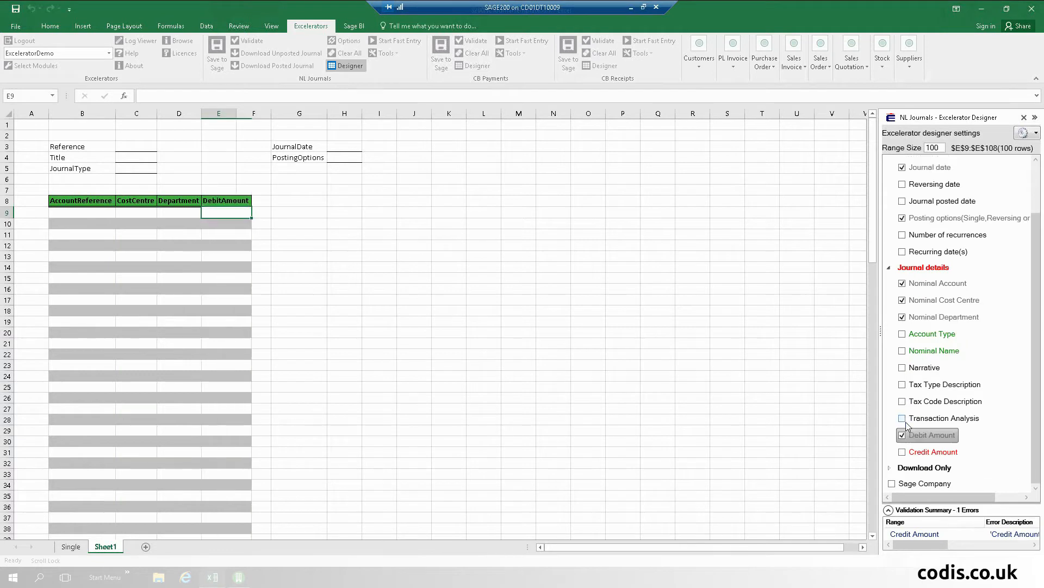
{"action": "left_click", "coordinate": [903, 452]}
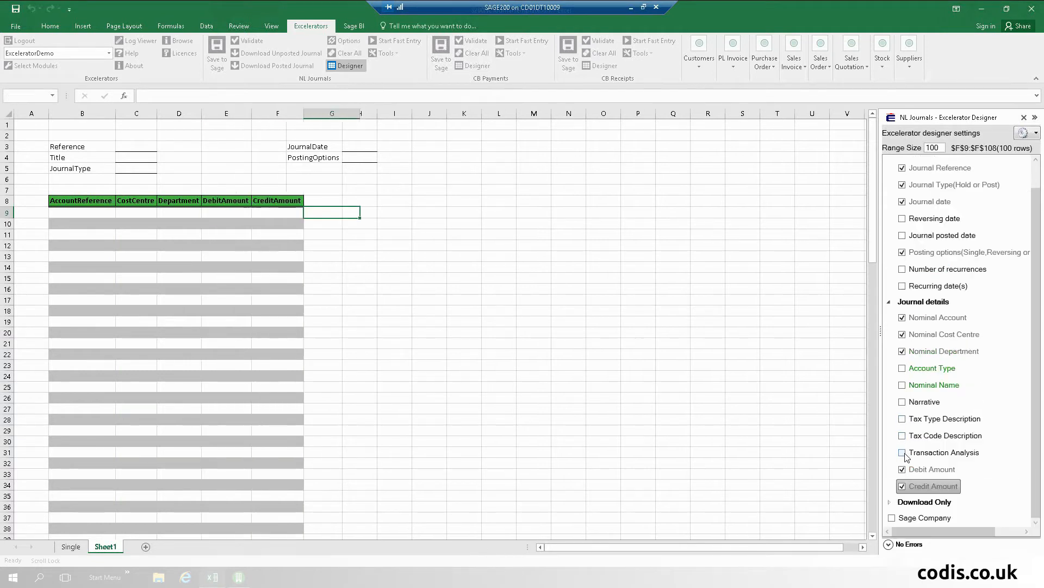
{"action": "left_click", "coordinate": [1024, 118]}
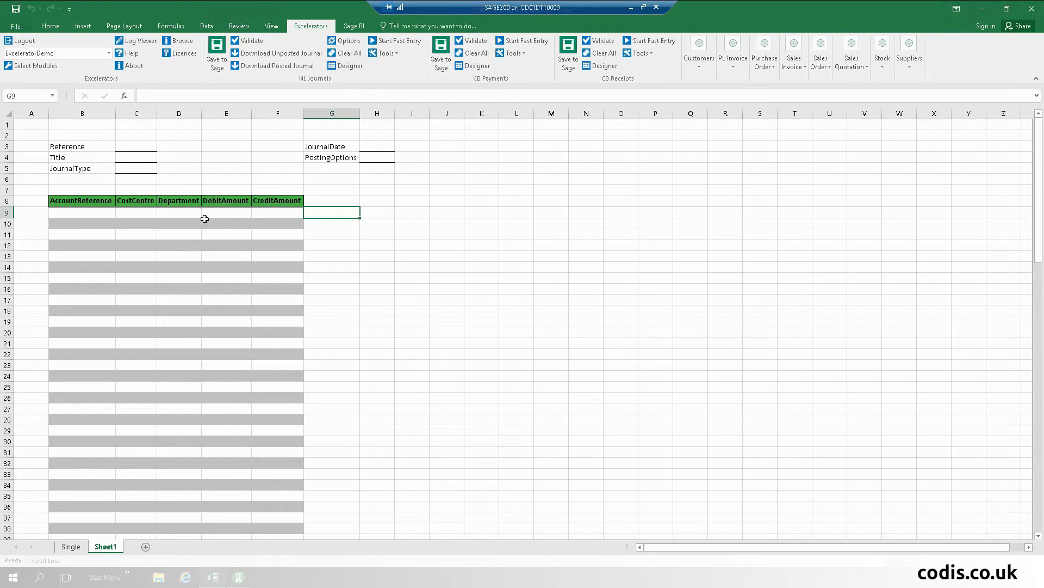
Step: Set the PostingOptions cell H4 to SINGLE from the Browse Records lookup
{"action": "right_click", "coordinate": [384, 159]}
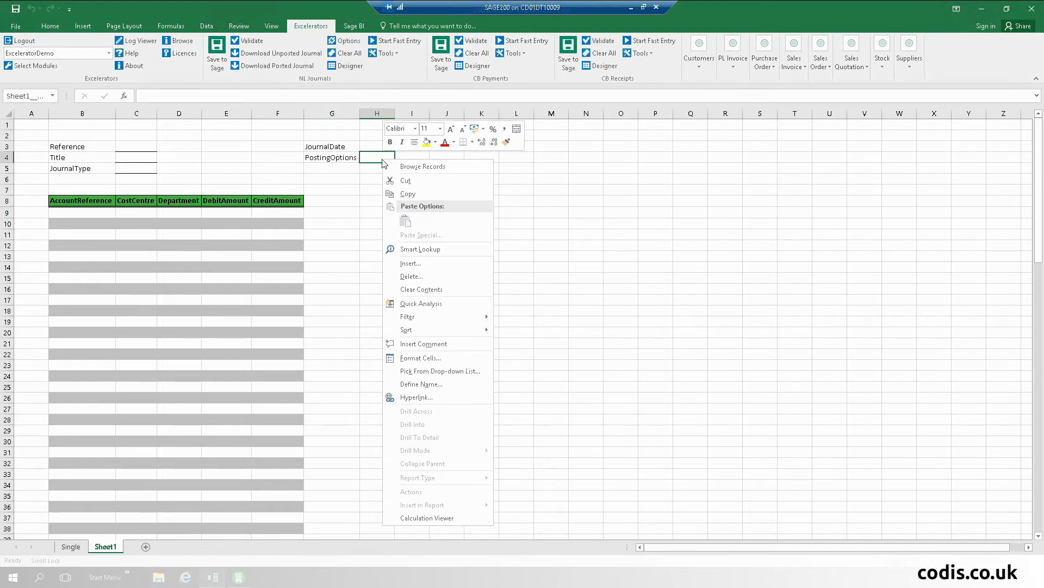
{"action": "left_click", "coordinate": [402, 165]}
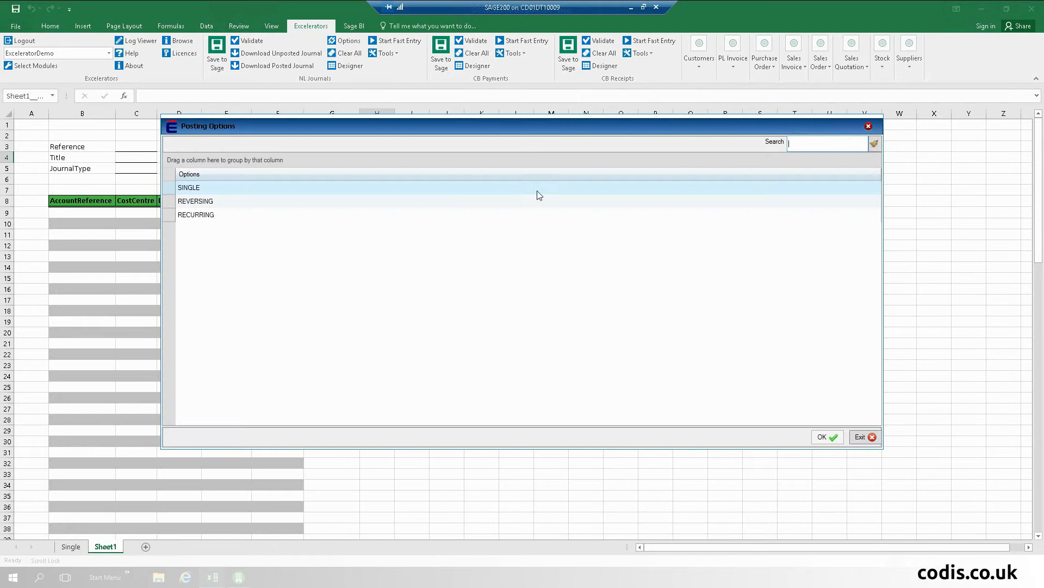
{"action": "double_click", "coordinate": [210, 188]}
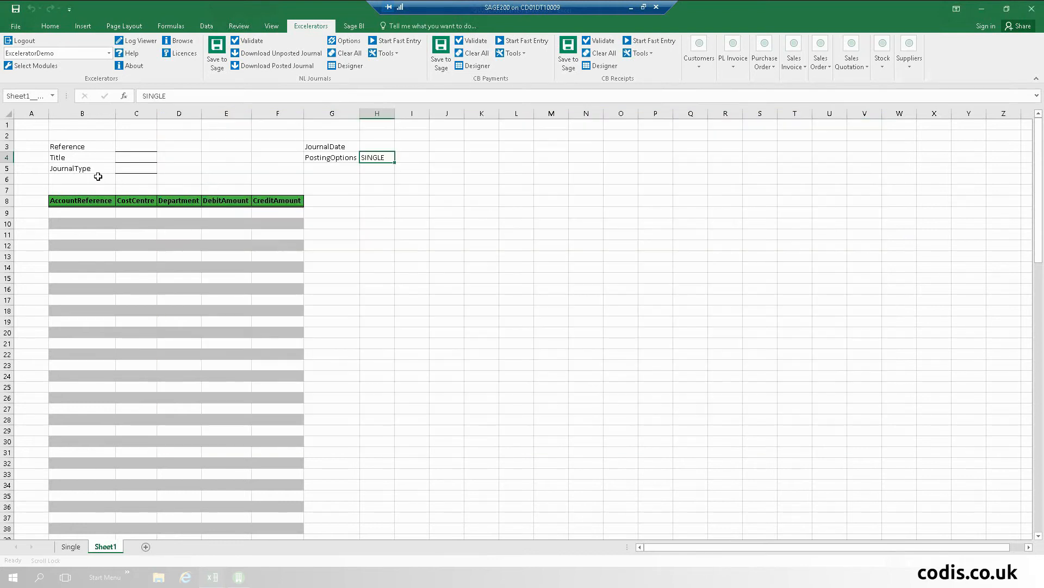
Step: Set the JournalType cell C5 to POST from the Browse Records lookup
{"action": "left_click", "coordinate": [131, 170]}
{"action": "right_click", "coordinate": [133, 170]}
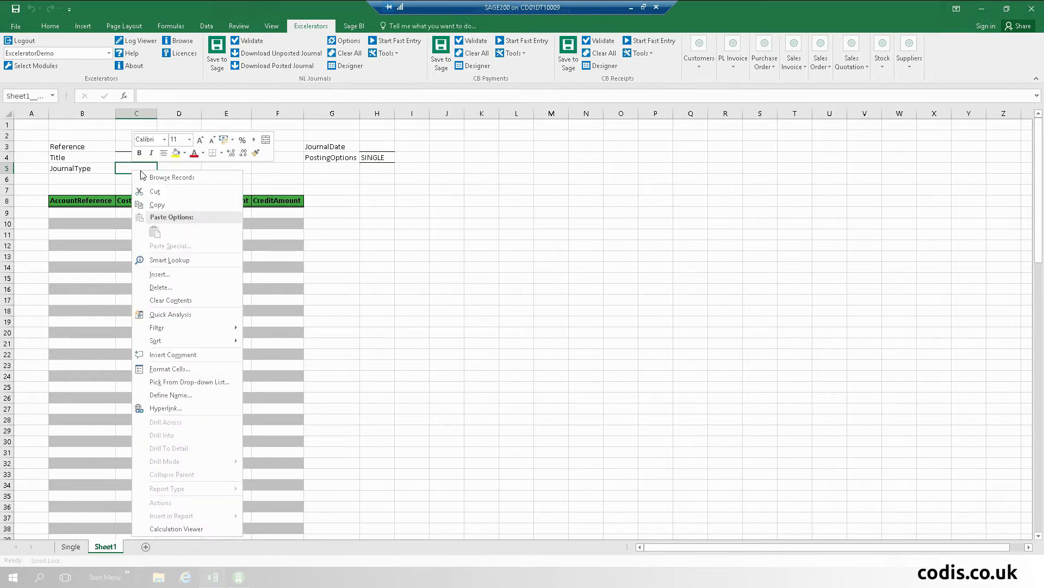
{"action": "left_click", "coordinate": [160, 178]}
{"action": "left_click", "coordinate": [212, 201]}
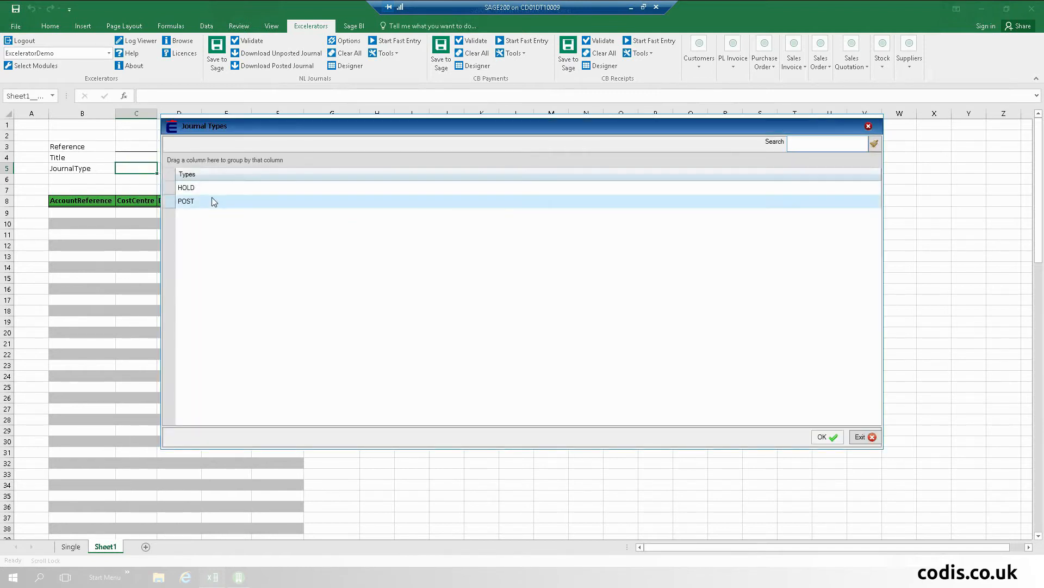
{"action": "double_click", "coordinate": [211, 199]}
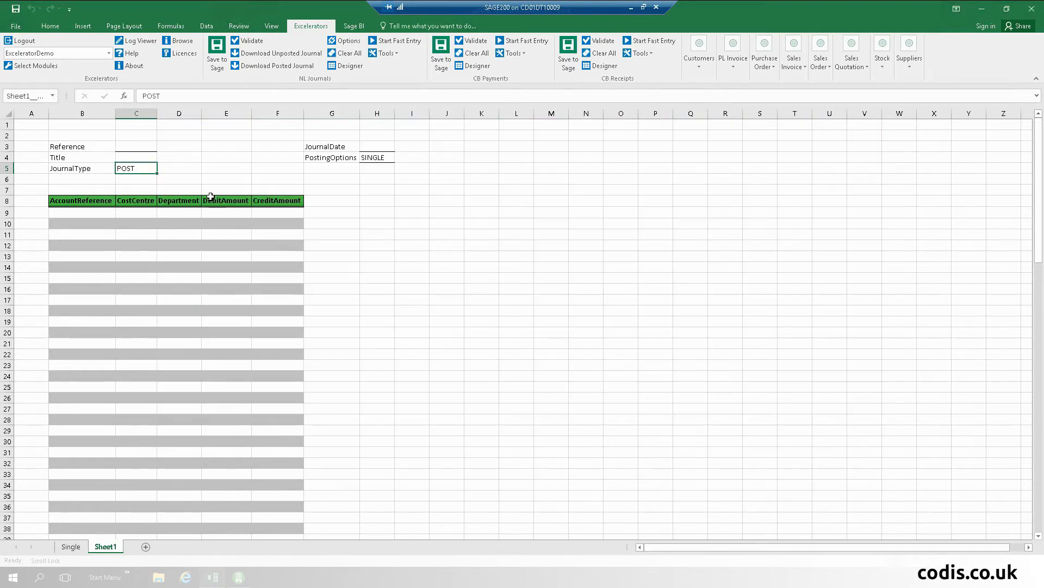
{"action": "left_click", "coordinate": [70, 209]}
{"action": "right_click", "coordinate": [75, 209]}
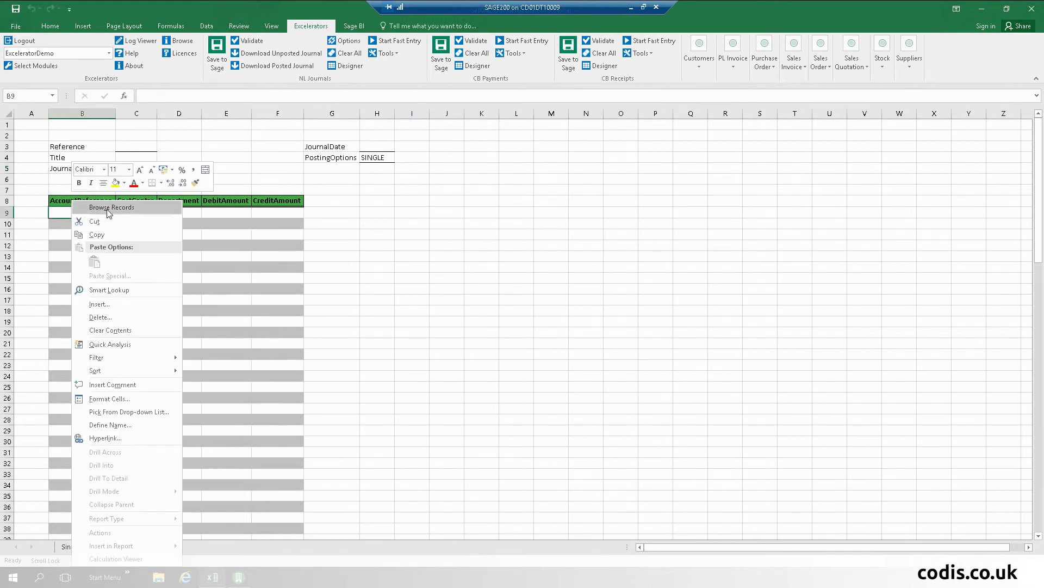
Step: Fill B9:B13 with nominal accounts 02100, 03100, 04100, 04200 and 06100 from the browser
{"action": "left_click", "coordinate": [130, 210]}
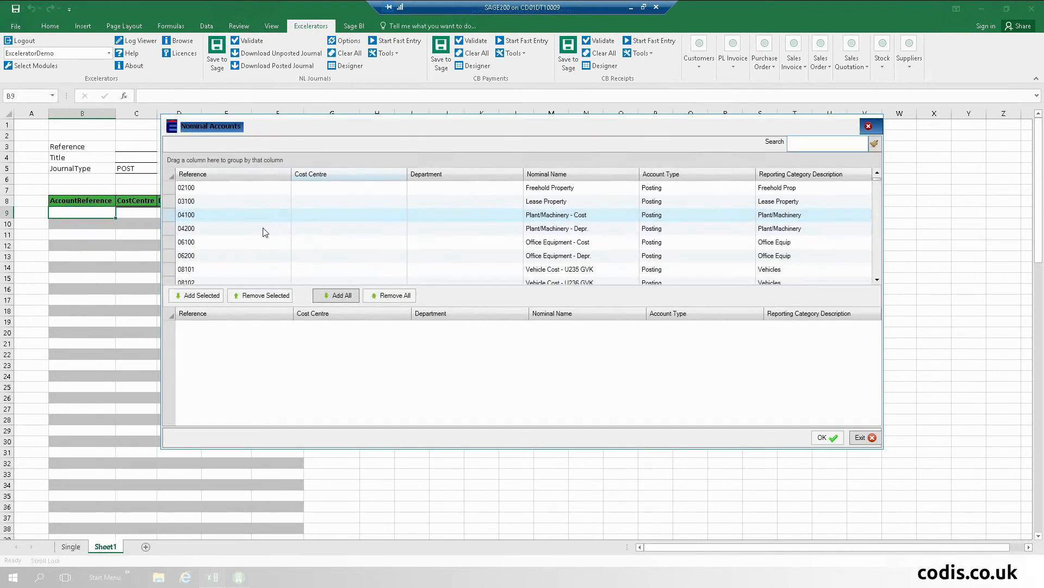
{"action": "left_click", "coordinate": [250, 191]}
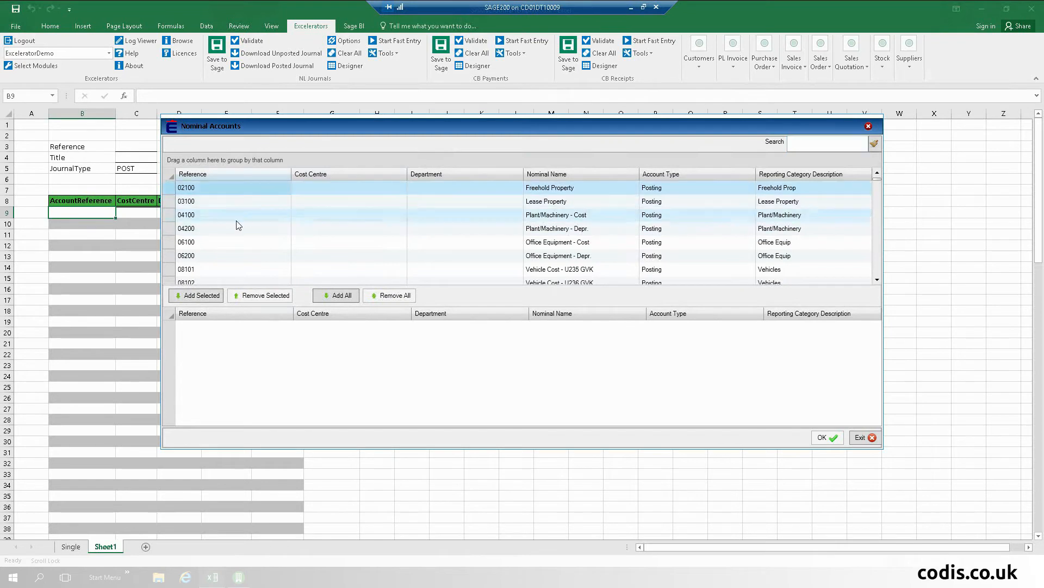
{"action": "left_click", "coordinate": [231, 237], "text": "shift"}
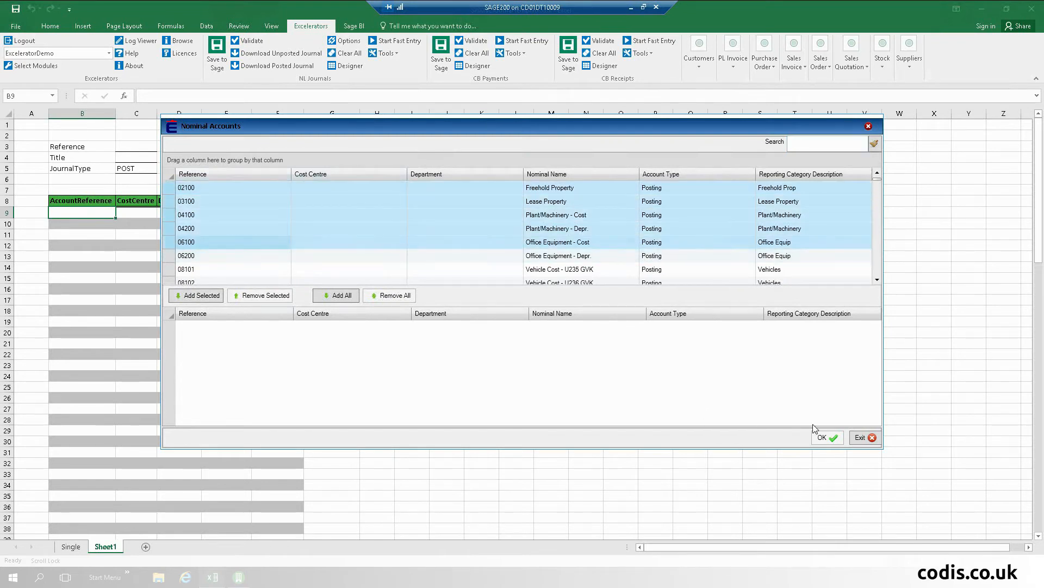
{"action": "left_click", "coordinate": [203, 296]}
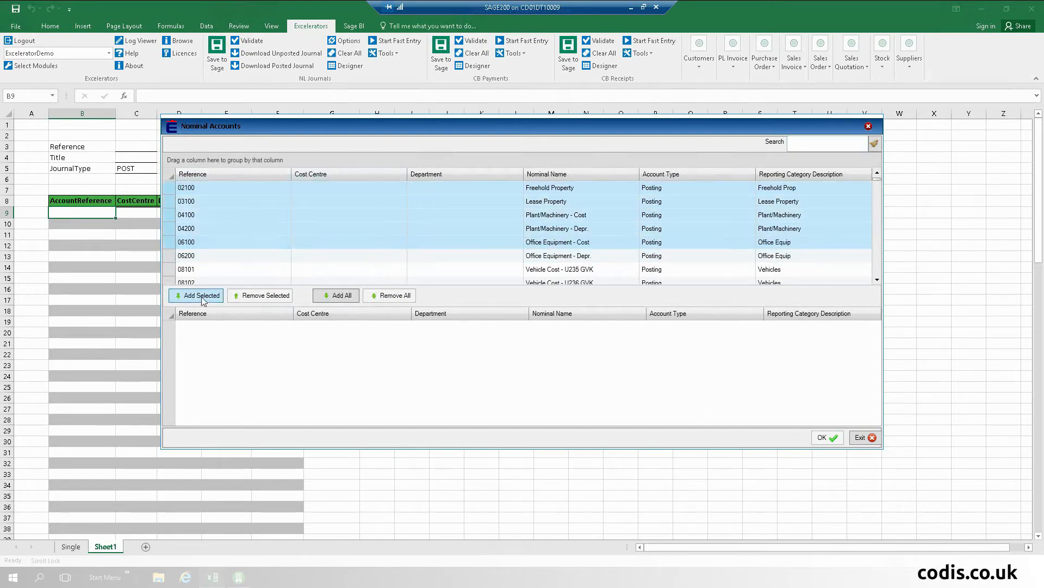
{"action": "left_click", "coordinate": [826, 438]}
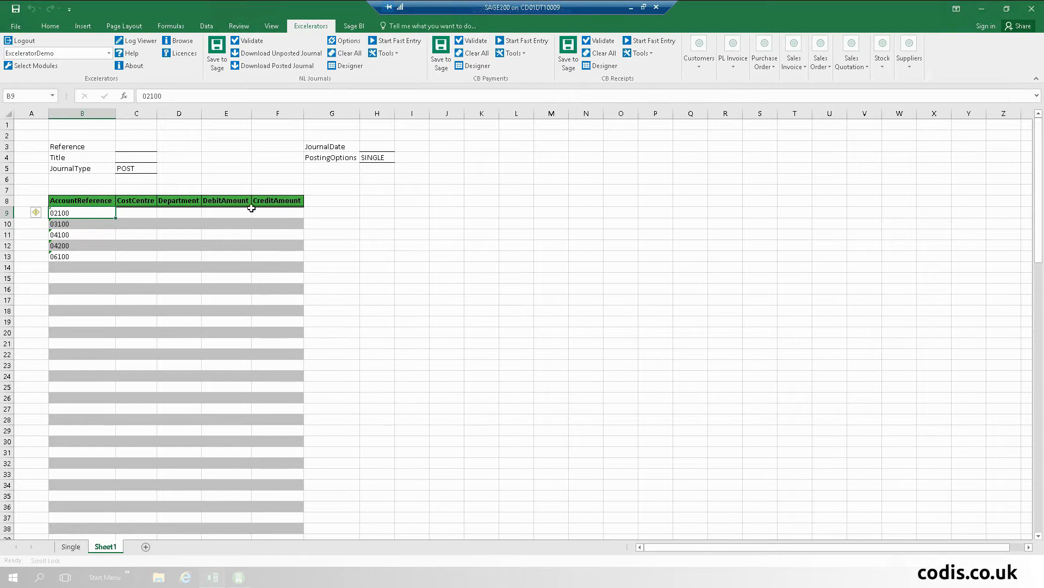
{"action": "left_click", "coordinate": [226, 210]}
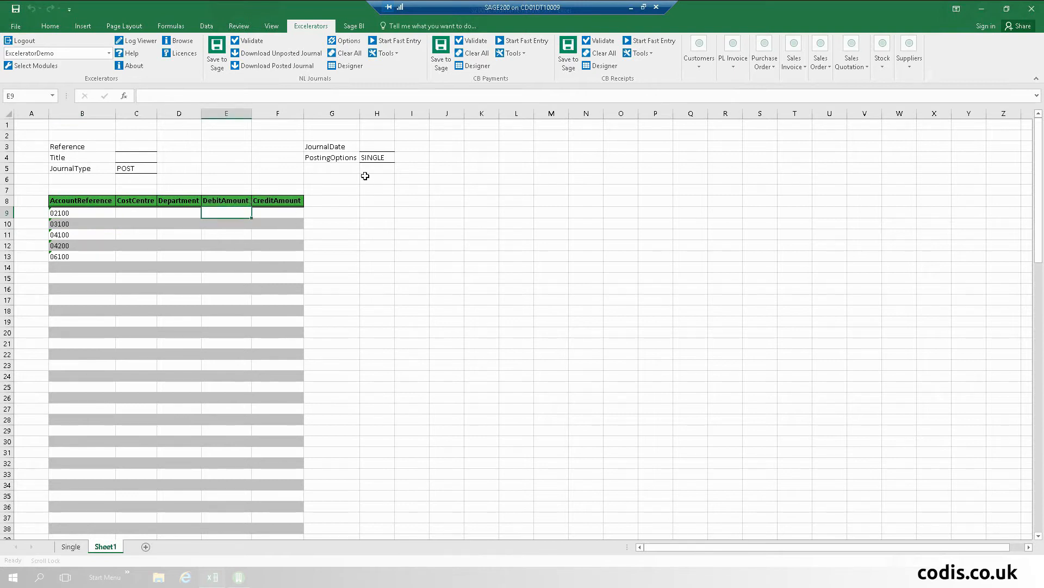
Step: Rename the B8 header to 'Nominal a/c' and clear all journal data with Clear All
{"action": "left_click", "coordinate": [90, 202]}
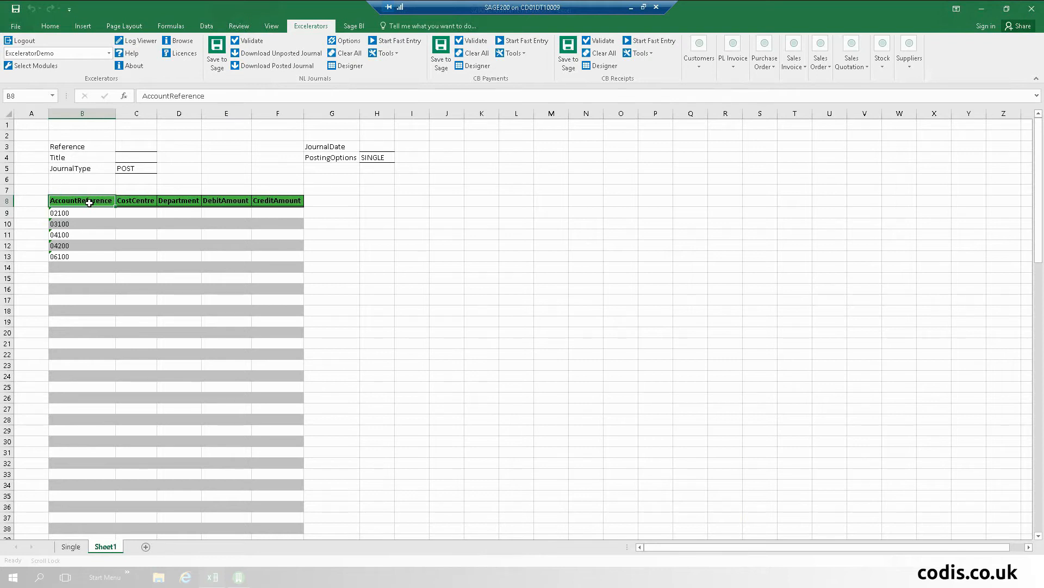
{"action": "type", "text": "Nominal"}
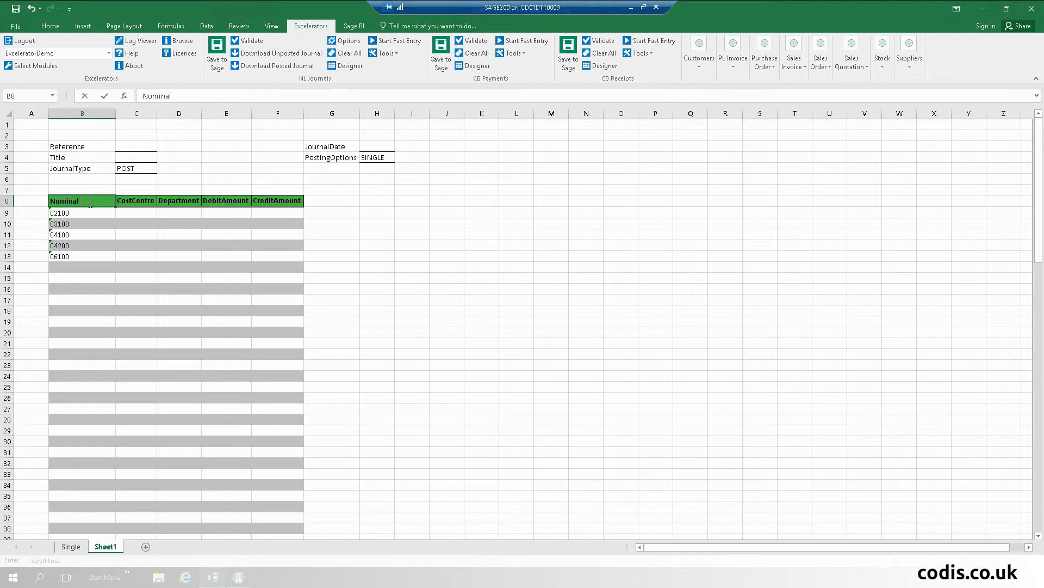
{"action": "key", "text": "Return"}
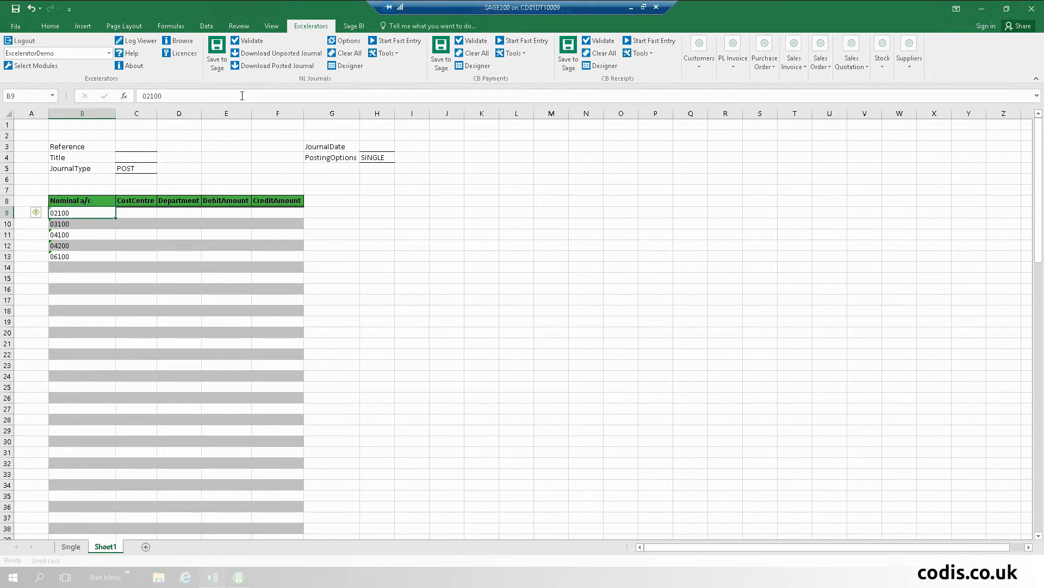
{"action": "left_click", "coordinate": [346, 54]}
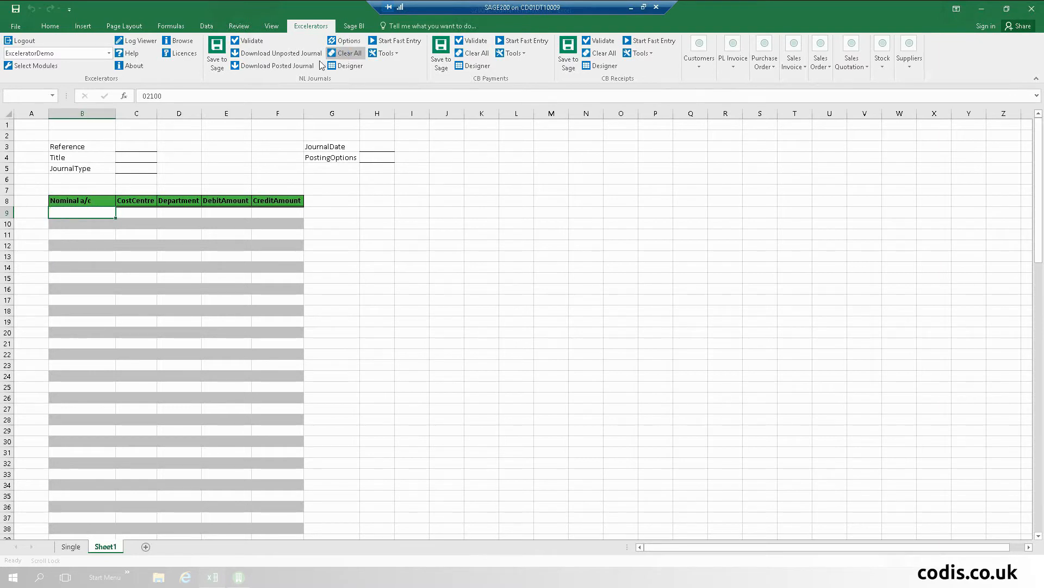
Step: Download the unposted journal 'Not Enough Hours in the day' into a cleared sheet and widen column H
{"action": "left_click", "coordinate": [285, 55]}
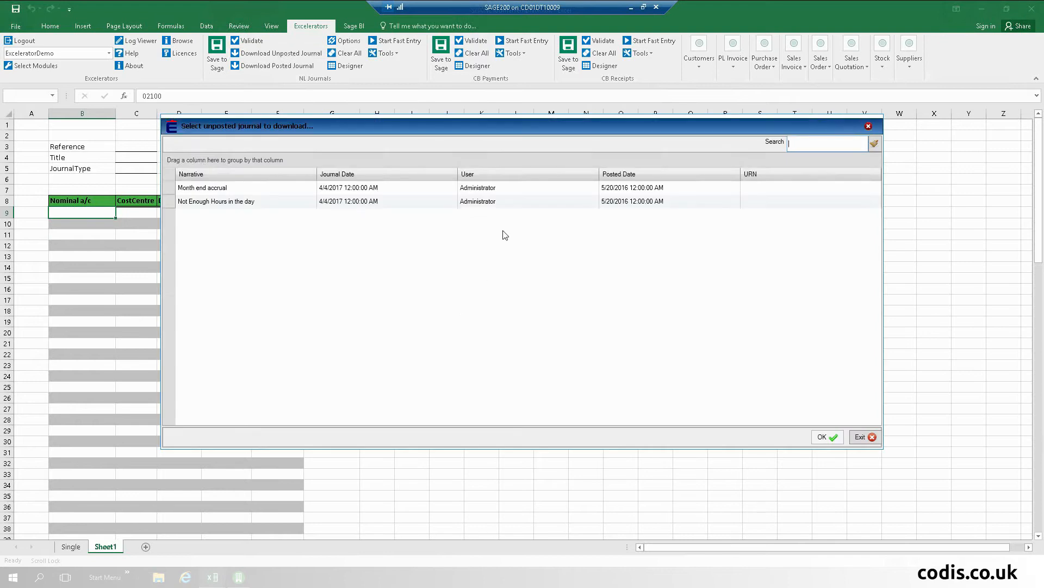
{"action": "left_click", "coordinate": [321, 201]}
{"action": "double_click", "coordinate": [354, 201]}
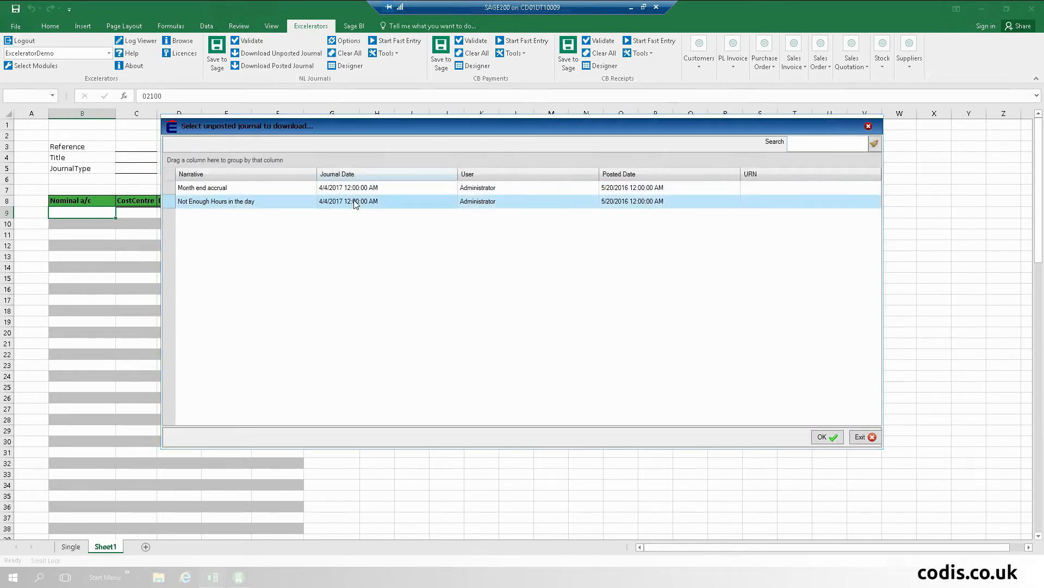
{"action": "left_click", "coordinate": [551, 286]}
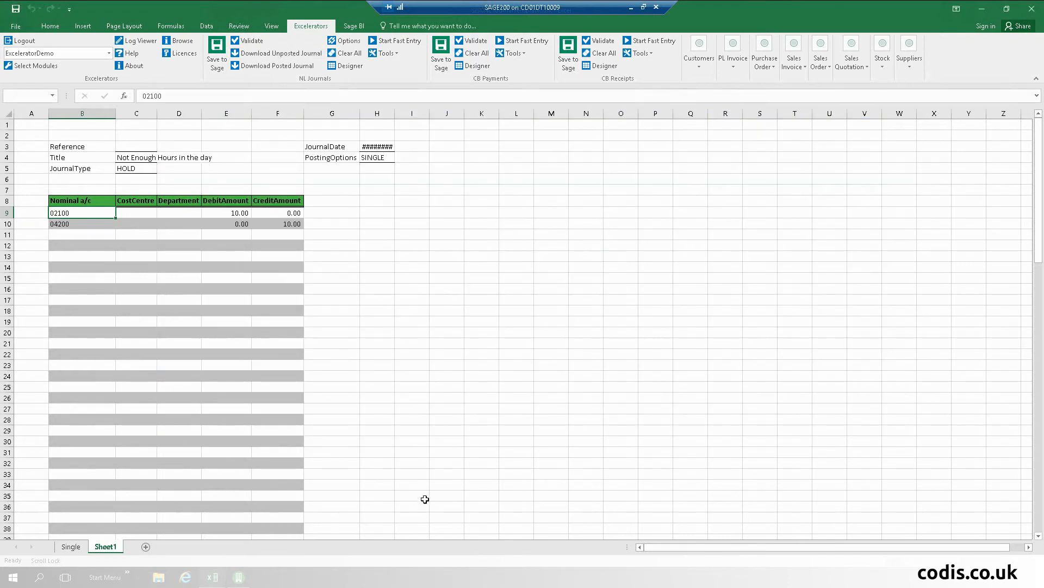
{"action": "double_click", "coordinate": [396, 115]}
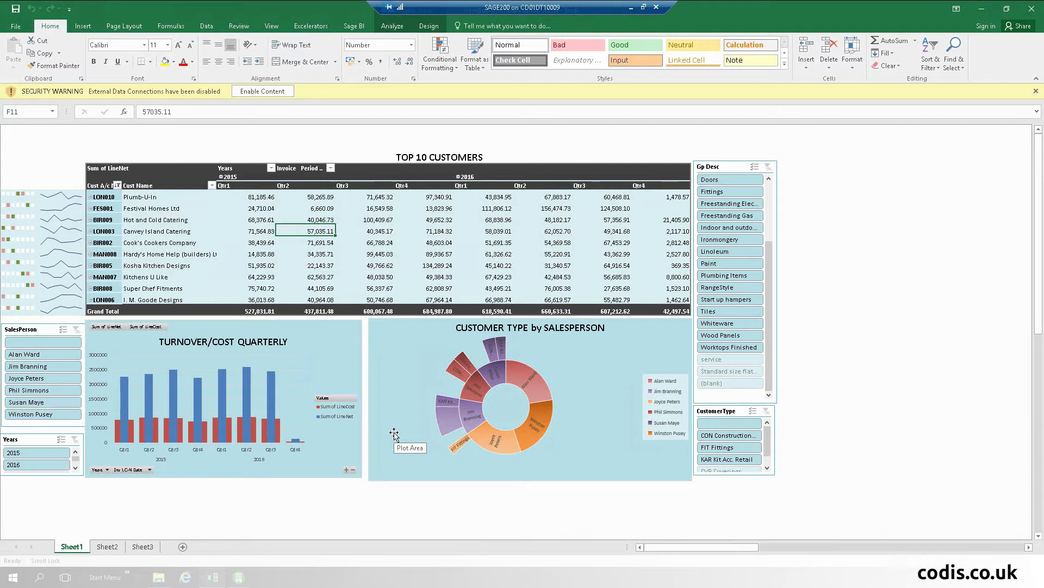
Step: Enable the dashboard's external data content and inspect the chart values
{"action": "left_click", "coordinate": [263, 92]}
{"action": "mouse_move", "coordinate": [245, 384]}
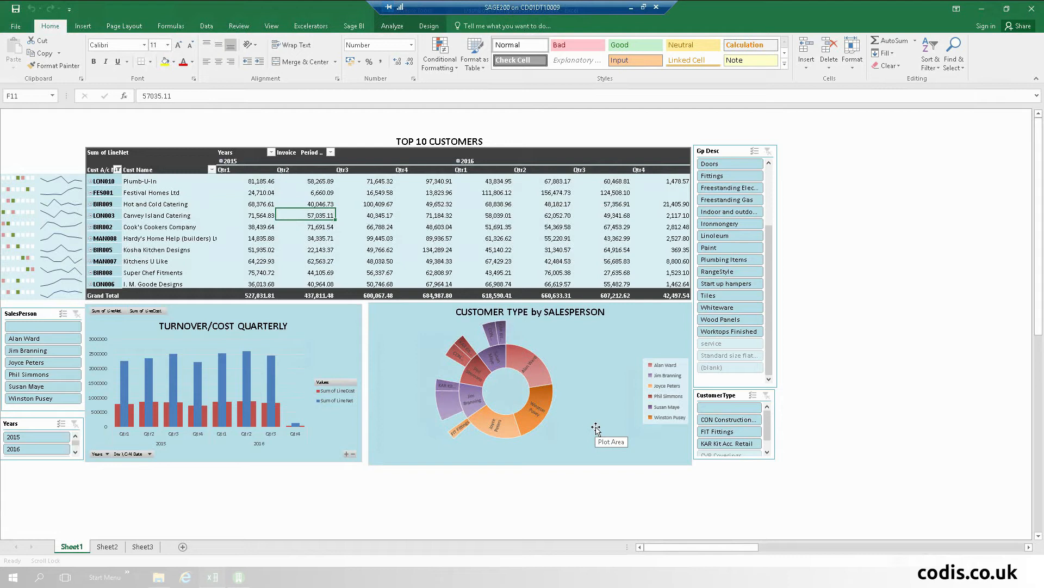
{"action": "scroll", "coordinate": [594, 425], "scroll_direction": "up", "scroll_amount": 3, "text": "ctrl"}
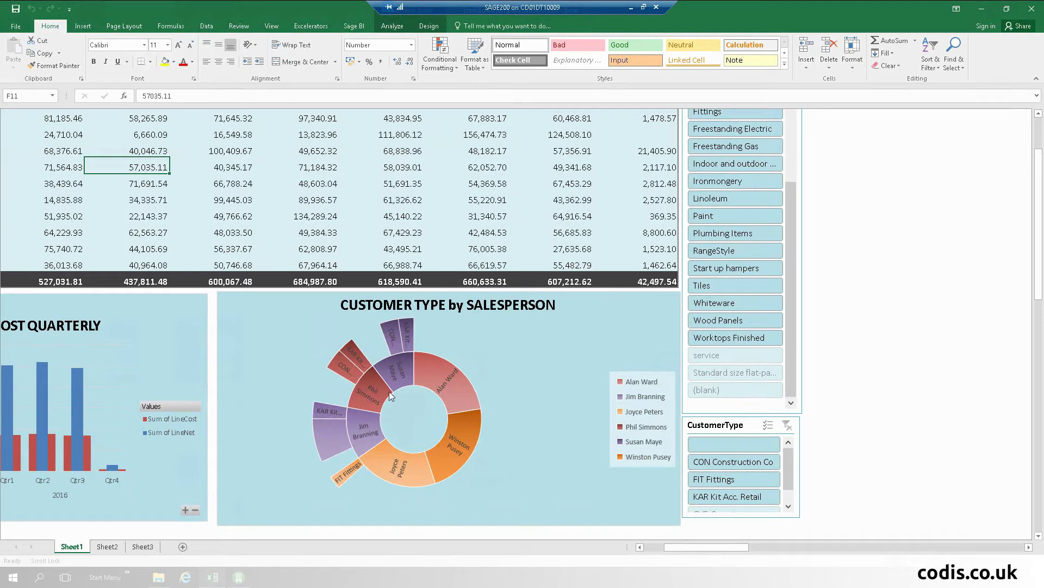
{"action": "mouse_move", "coordinate": [378, 452]}
{"action": "mouse_move", "coordinate": [161, 580]}
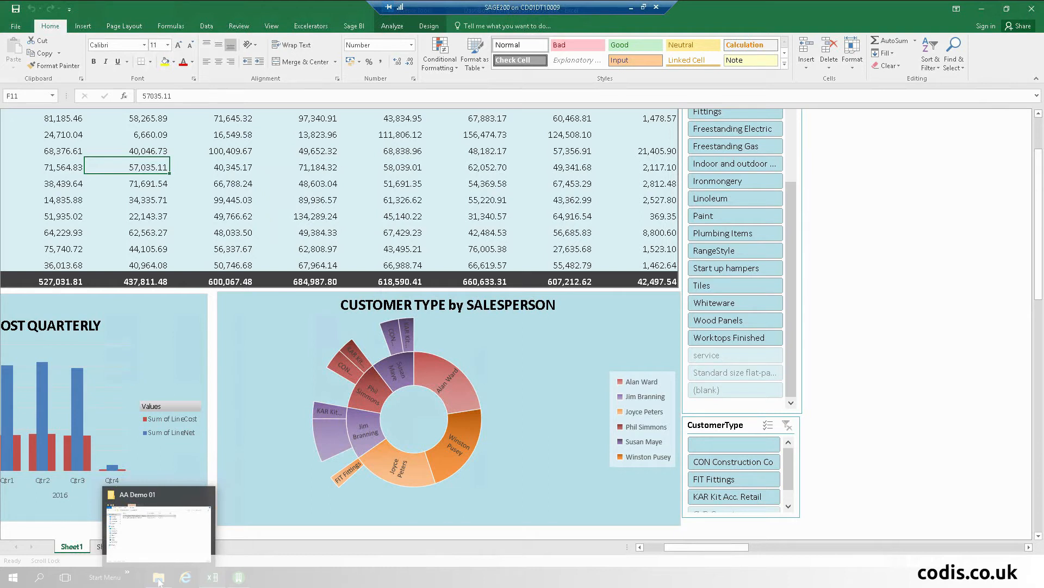
Step: Open the A1 S200CustomerDemo workbook from the AA Demo 01 folder and go to its Customers sheet
{"action": "left_click", "coordinate": [158, 579]}
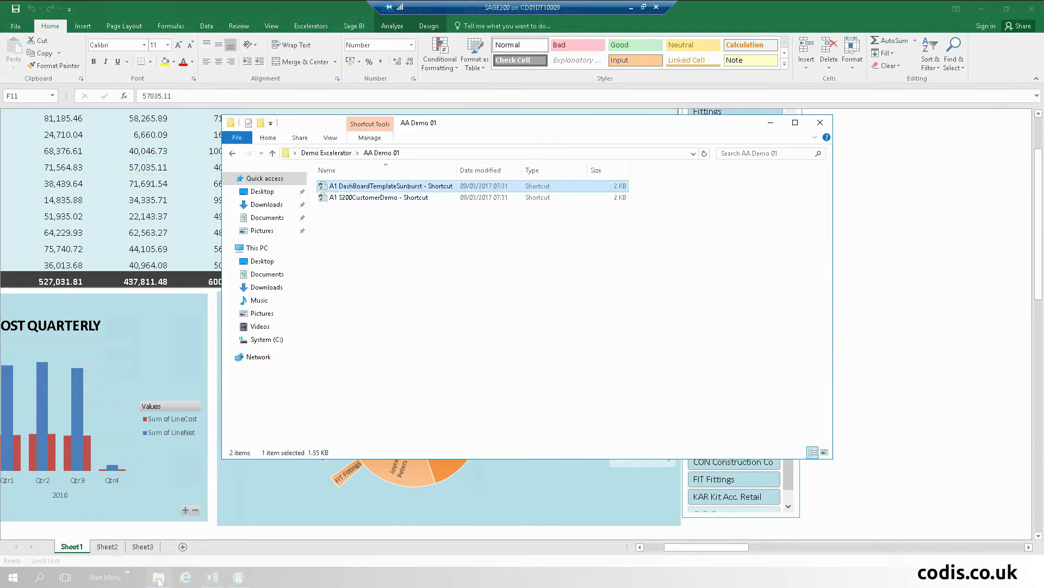
{"action": "double_click", "coordinate": [408, 198]}
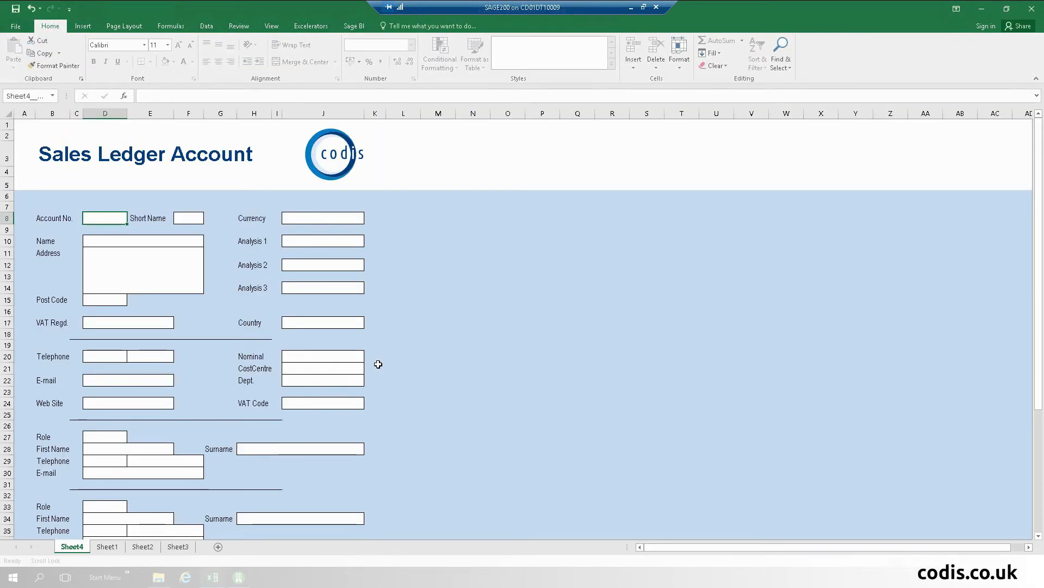
{"action": "left_click", "coordinate": [107, 546]}
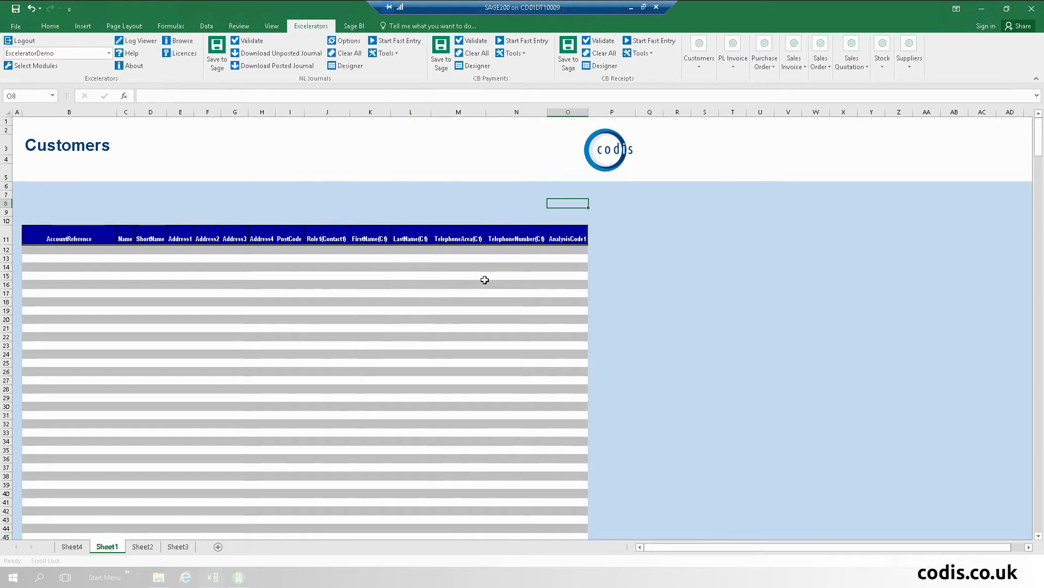
Step: Add Analysis Code 2 from Trading > Analysis Codes as a column at P12, then close the Customers designer
{"action": "left_click", "coordinate": [700, 61]}
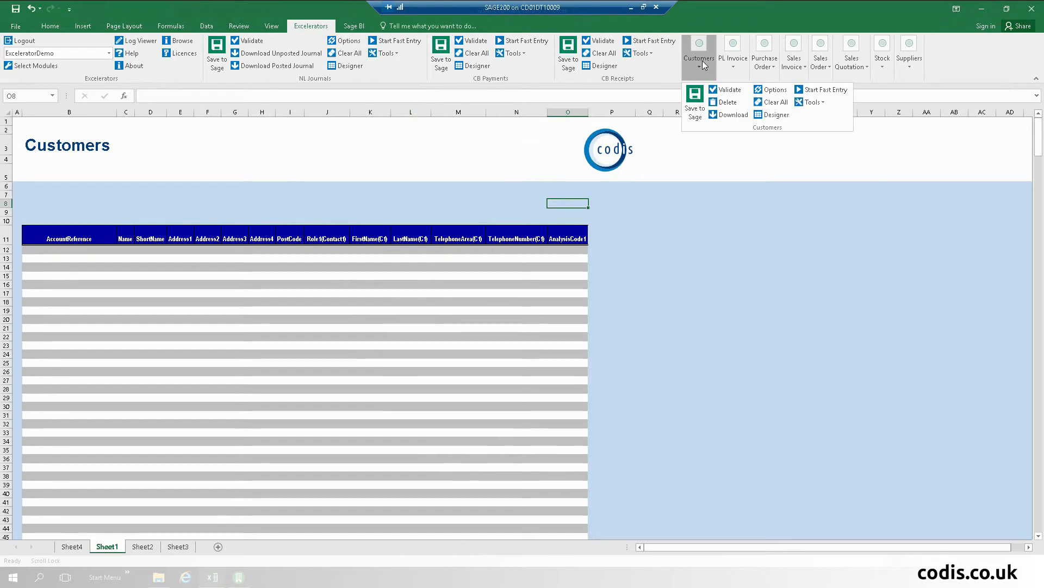
{"action": "left_click", "coordinate": [781, 116]}
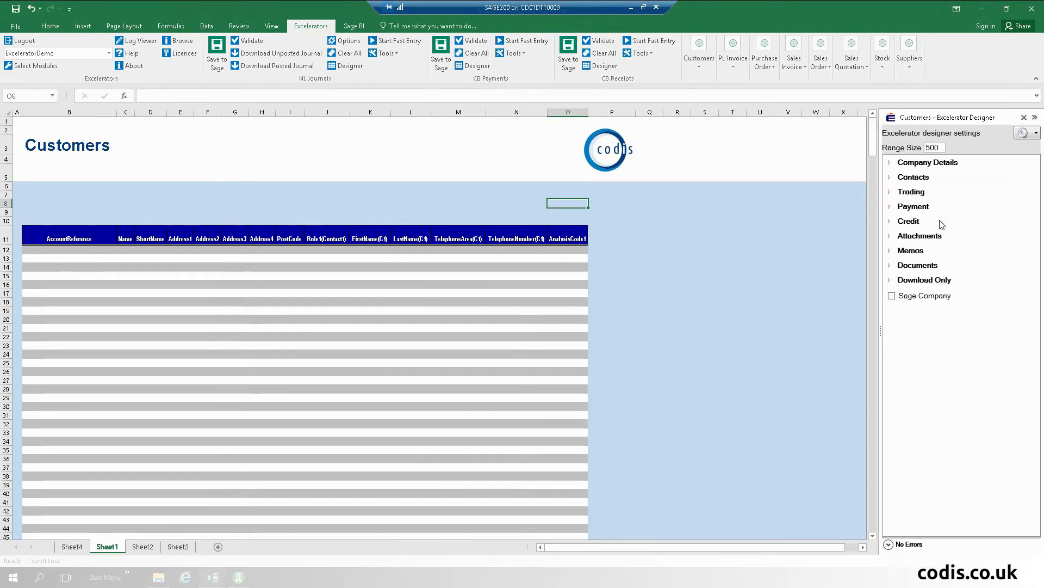
{"action": "left_click", "coordinate": [890, 193]}
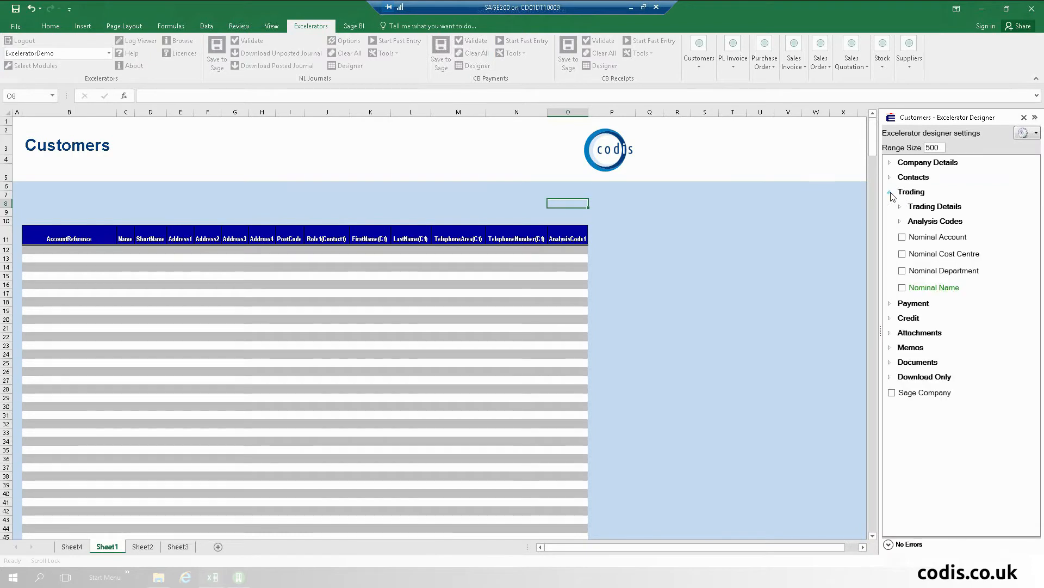
{"action": "left_click", "coordinate": [901, 221]}
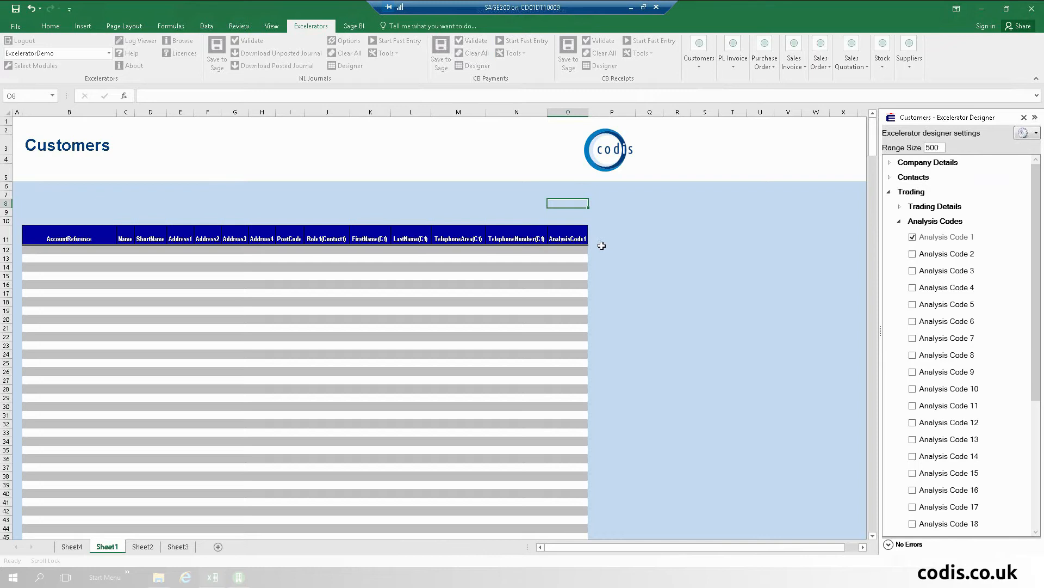
{"action": "left_click", "coordinate": [599, 248]}
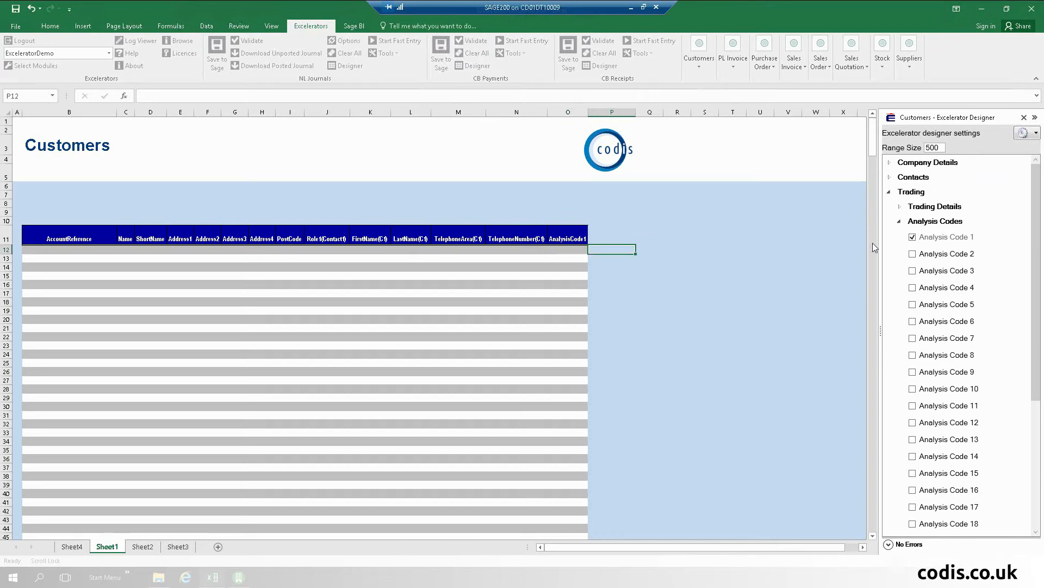
{"action": "left_click", "coordinate": [912, 254]}
{"action": "left_click", "coordinate": [913, 254]}
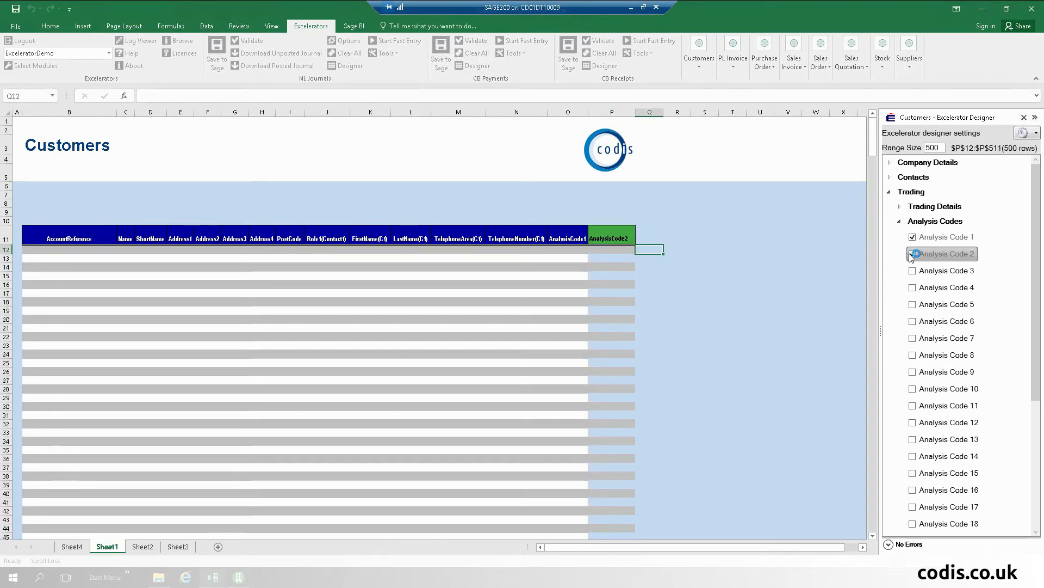
{"action": "left_click", "coordinate": [914, 254]}
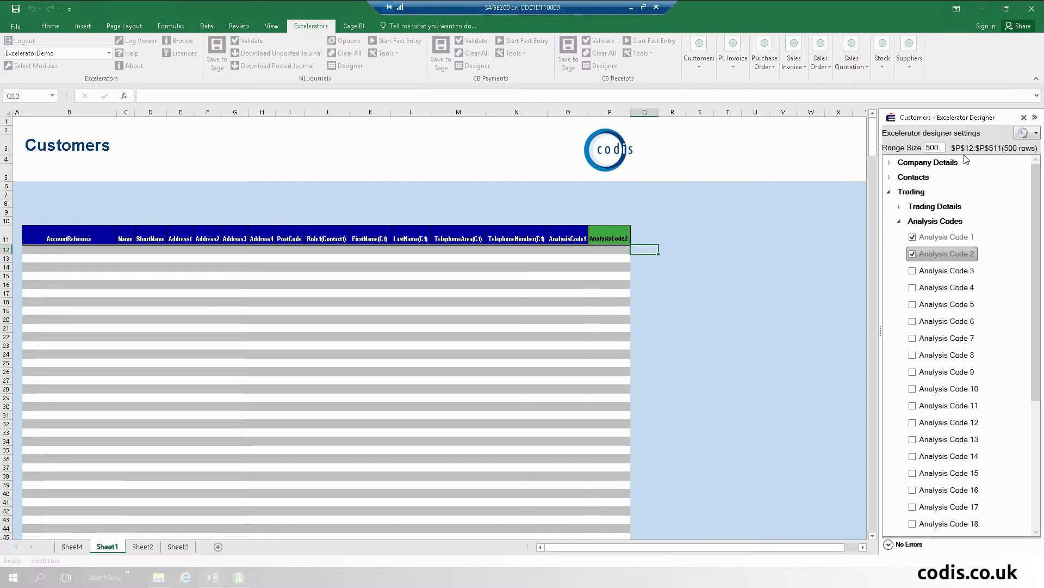
{"action": "left_click", "coordinate": [1024, 117]}
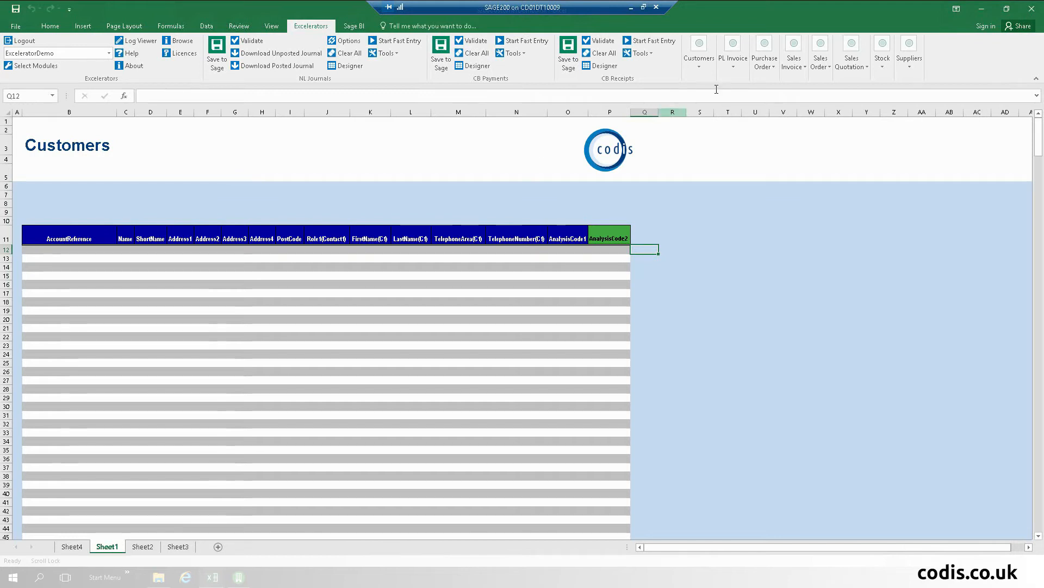
Step: Download all Sage 200 customers into the cleared Customers template and review the results
{"action": "left_click", "coordinate": [711, 67]}
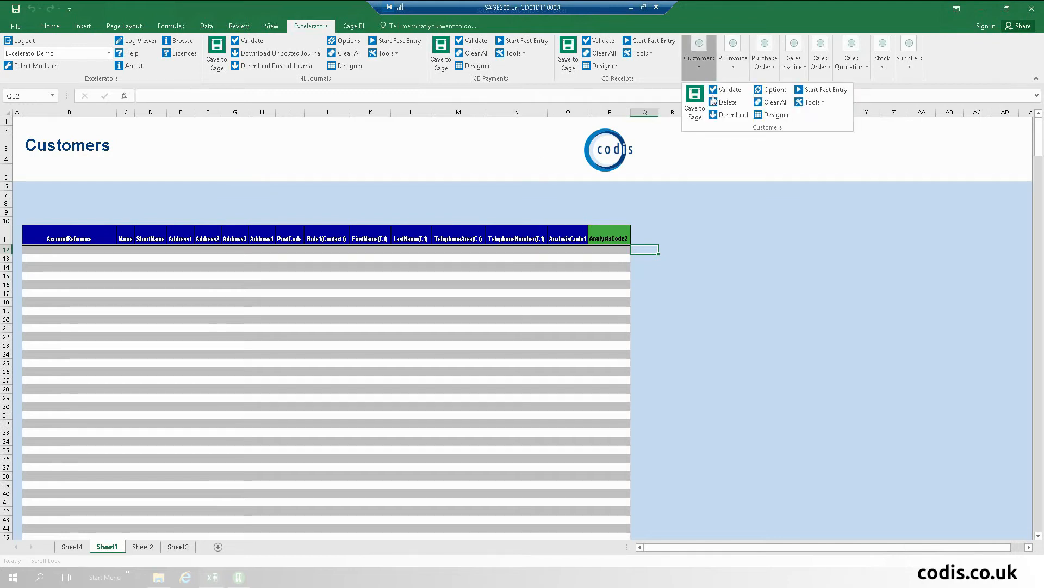
{"action": "left_click", "coordinate": [732, 115]}
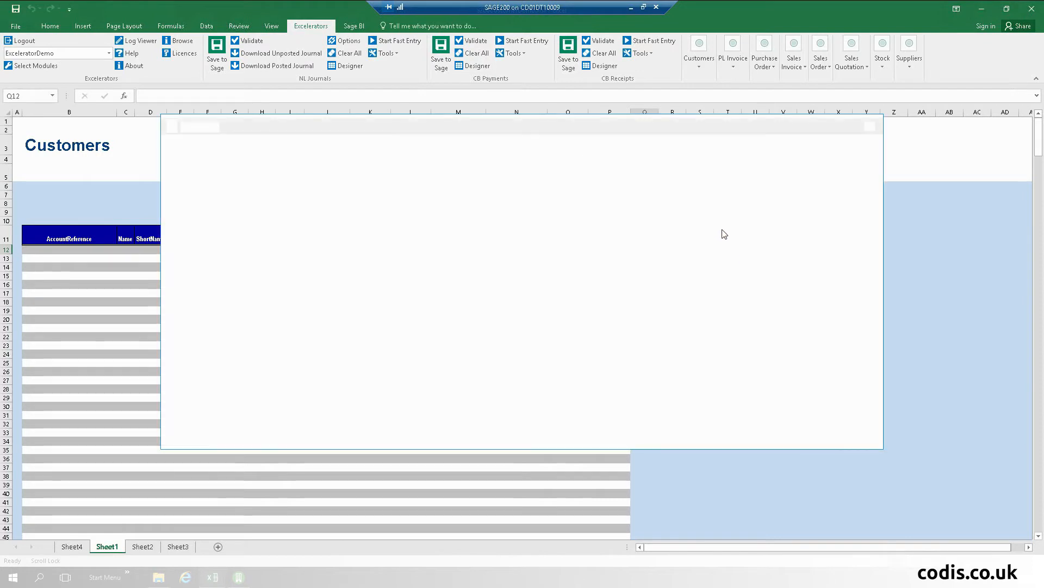
{"action": "left_click", "coordinate": [338, 294]}
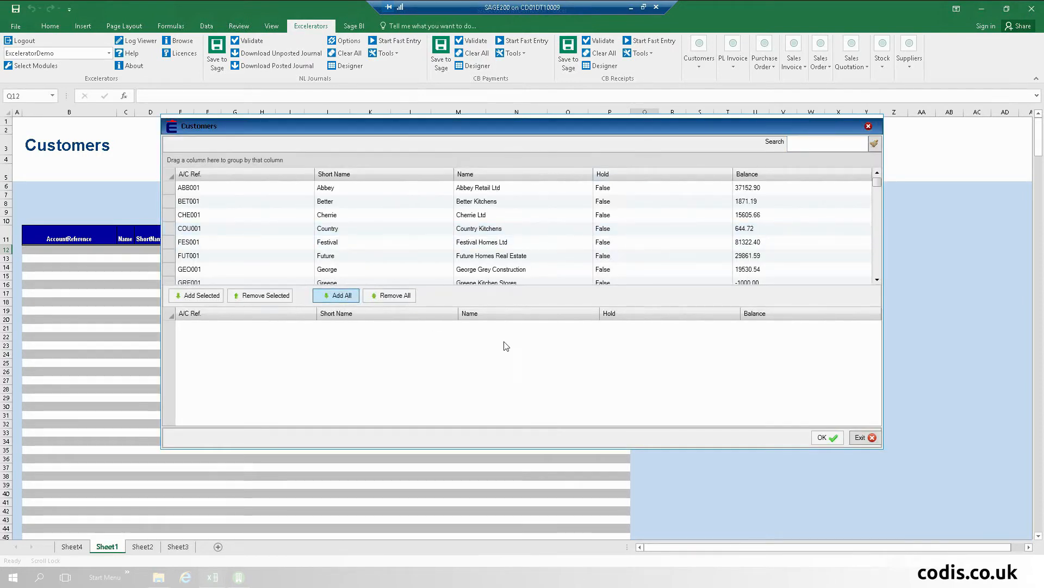
{"action": "left_click", "coordinate": [820, 440]}
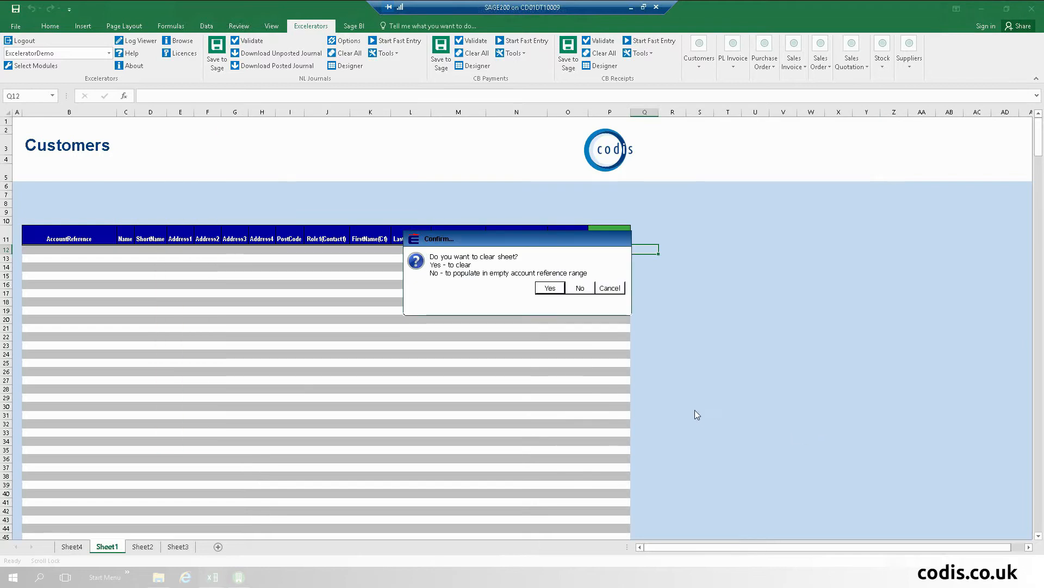
{"action": "left_click", "coordinate": [550, 289]}
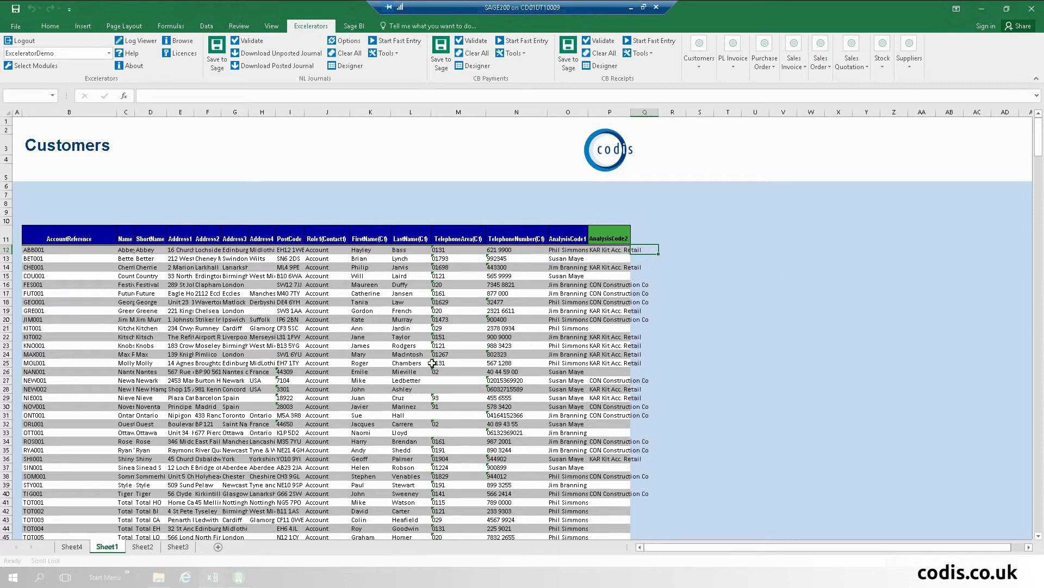
{"action": "left_click", "coordinate": [217, 381]}
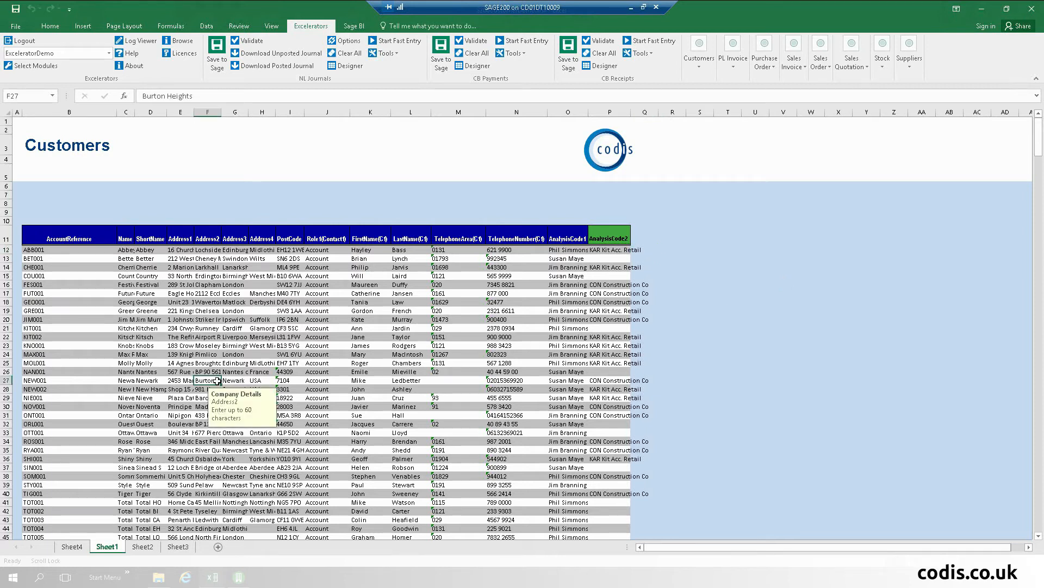
{"action": "left_click", "coordinate": [208, 28]}
Step: Filter the Customers table to blank AnalysisCode2 values, then clear the filter and select an empty AnalysisCode2 cell
{"action": "left_click", "coordinate": [371, 54]}
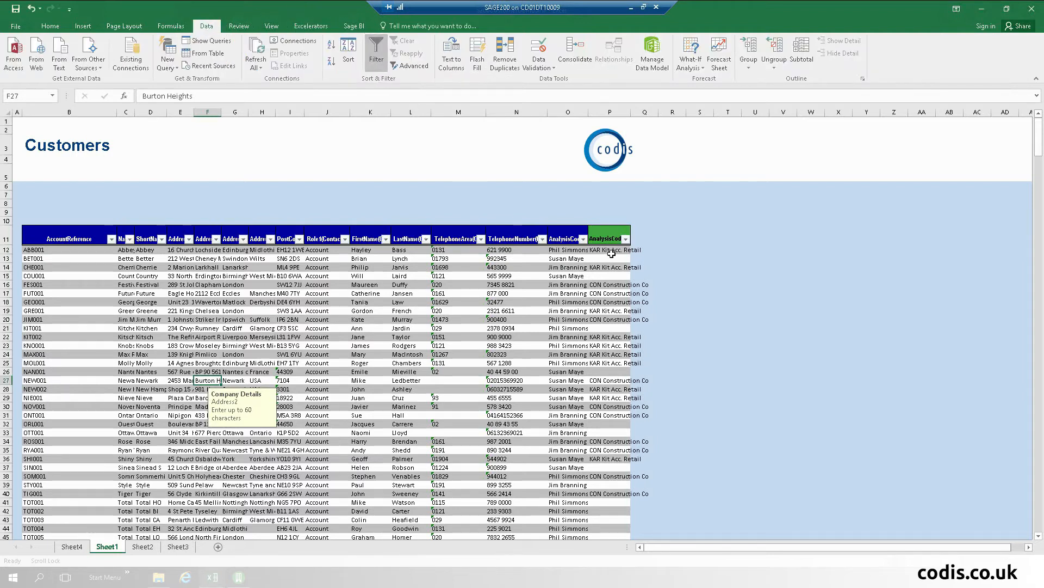
{"action": "left_click", "coordinate": [625, 240]}
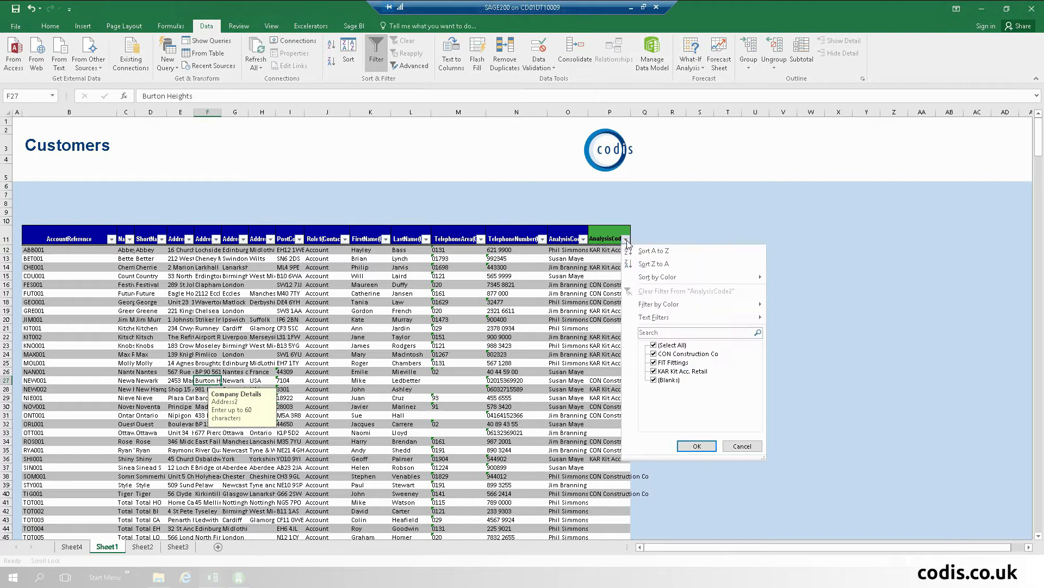
{"action": "left_click", "coordinate": [654, 345]}
{"action": "left_click", "coordinate": [655, 380]}
{"action": "left_click", "coordinate": [697, 446]}
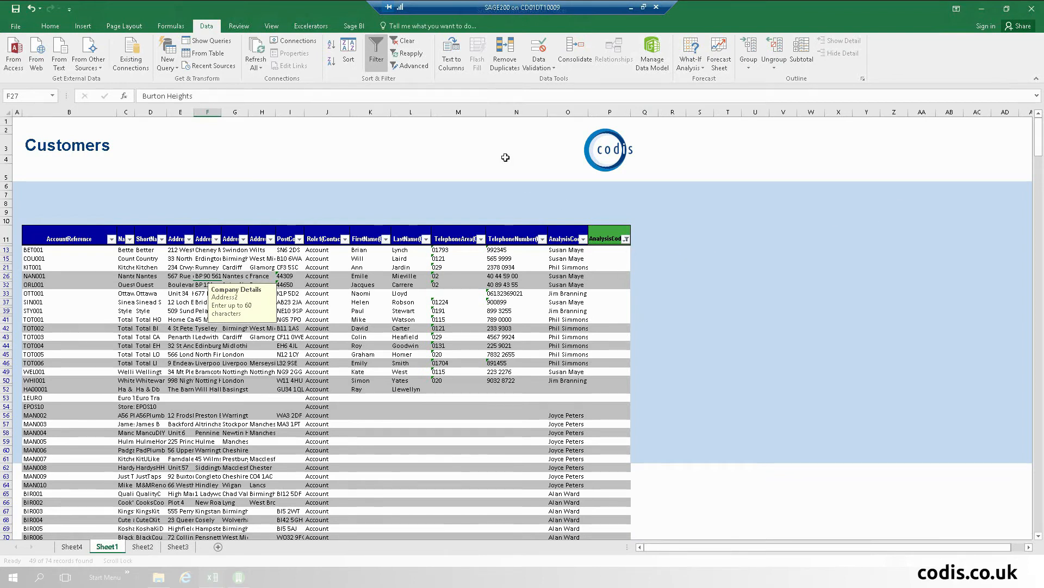
{"action": "left_click", "coordinate": [405, 41]}
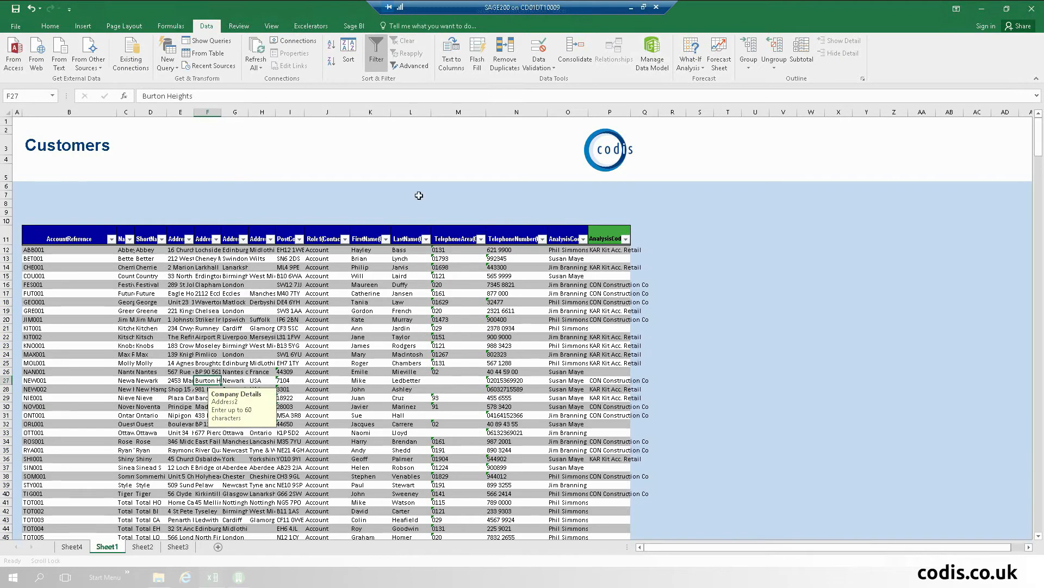
{"action": "left_click", "coordinate": [609, 275]}
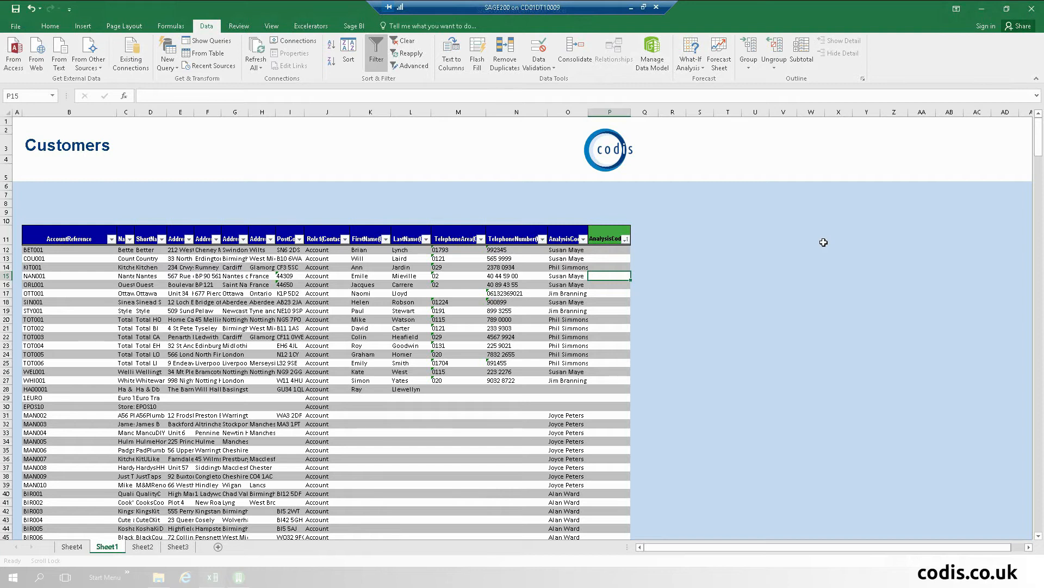
Step: Browse Cus Type records to put CVR Coverings into P12:P14, then fill it down to P60
{"action": "left_click", "coordinate": [602, 250]}
{"action": "right_click", "coordinate": [601, 250]}
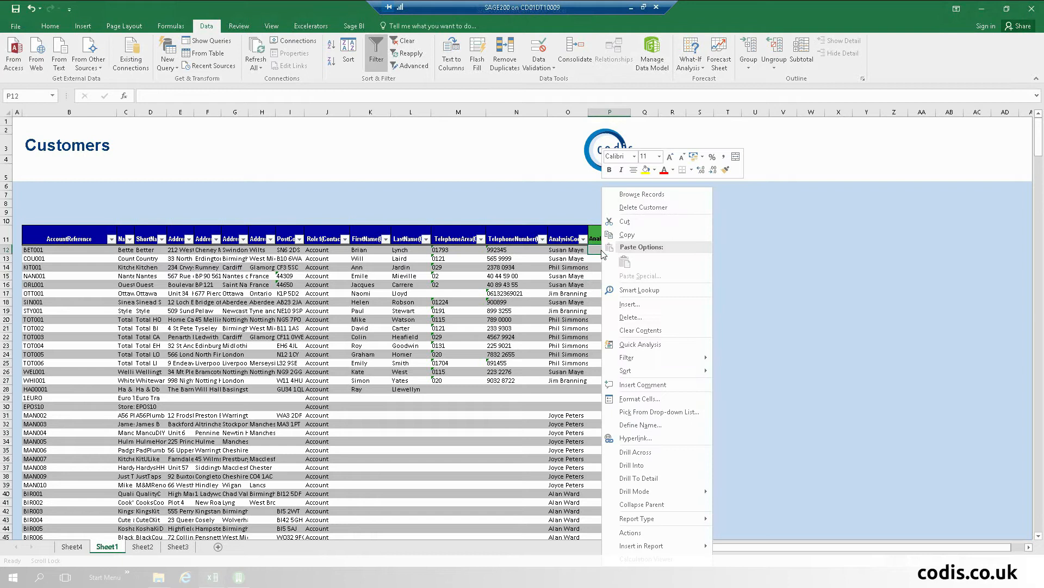
{"action": "left_click", "coordinate": [655, 195]}
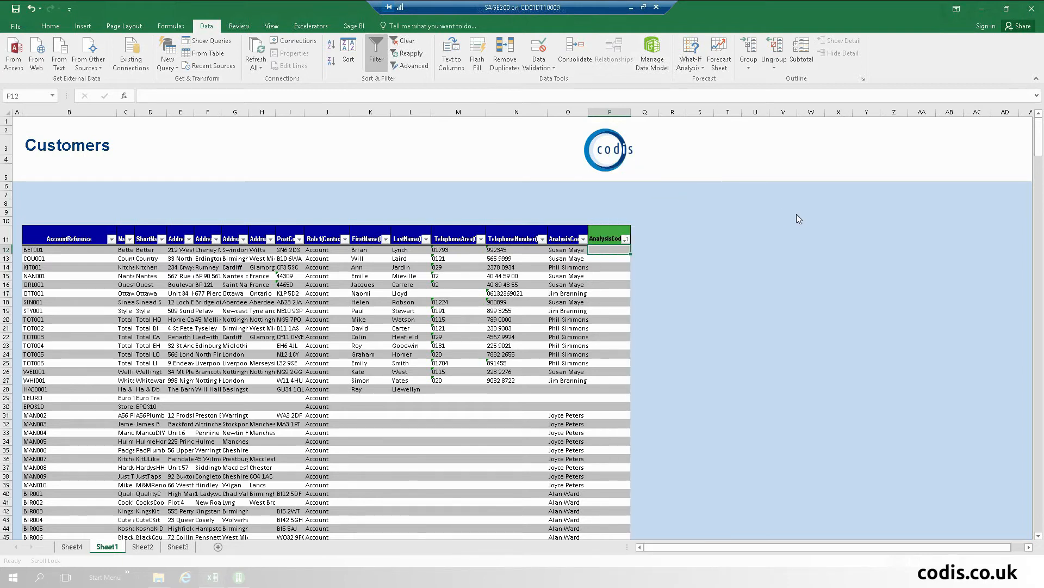
{"action": "left_click", "coordinate": [177, 206]}
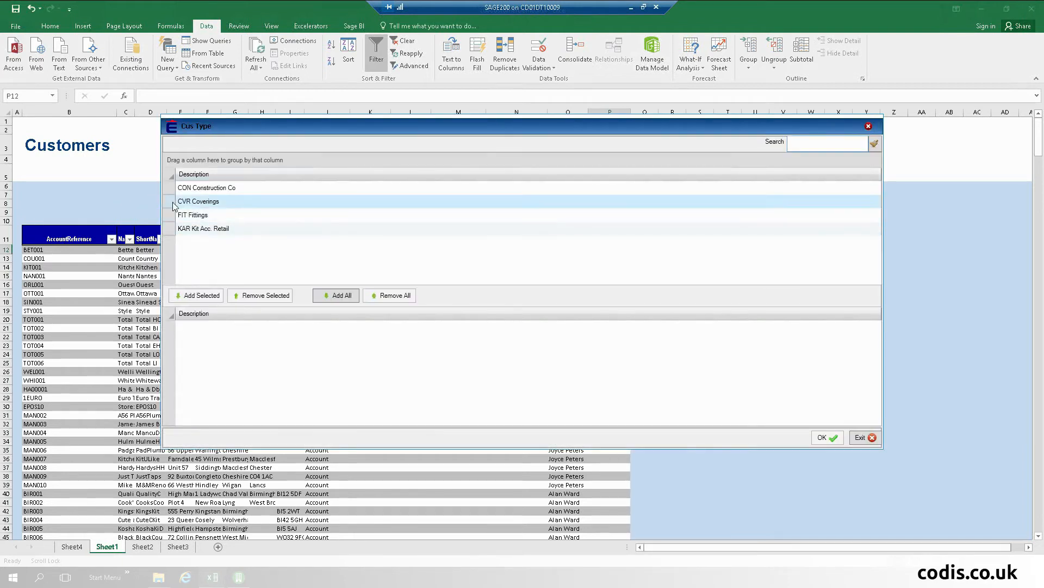
{"action": "double_click", "coordinate": [183, 205]}
{"action": "double_click", "coordinate": [183, 206]}
{"action": "double_click", "coordinate": [182, 203]}
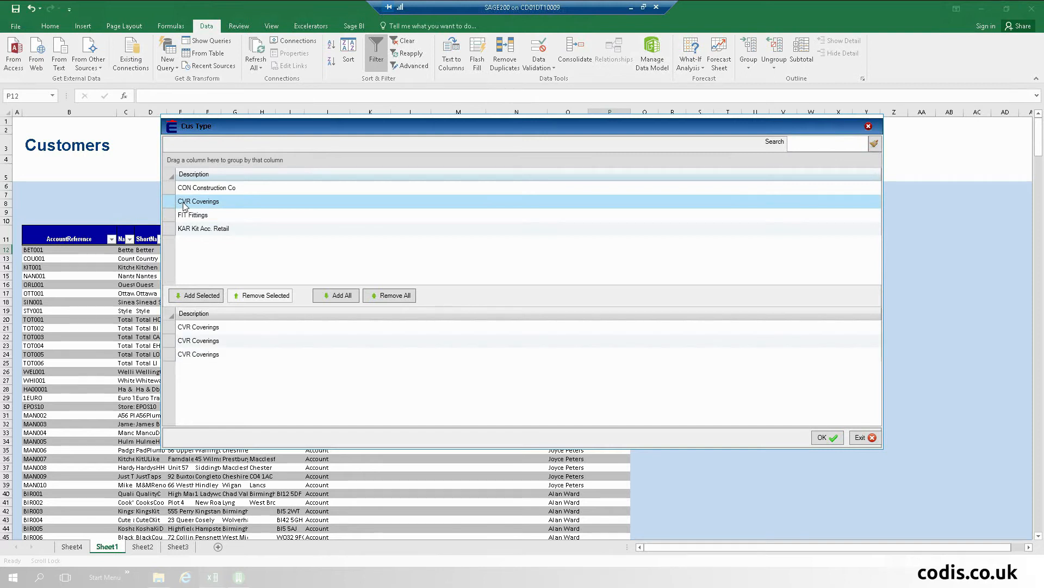
{"action": "left_click", "coordinate": [831, 440]}
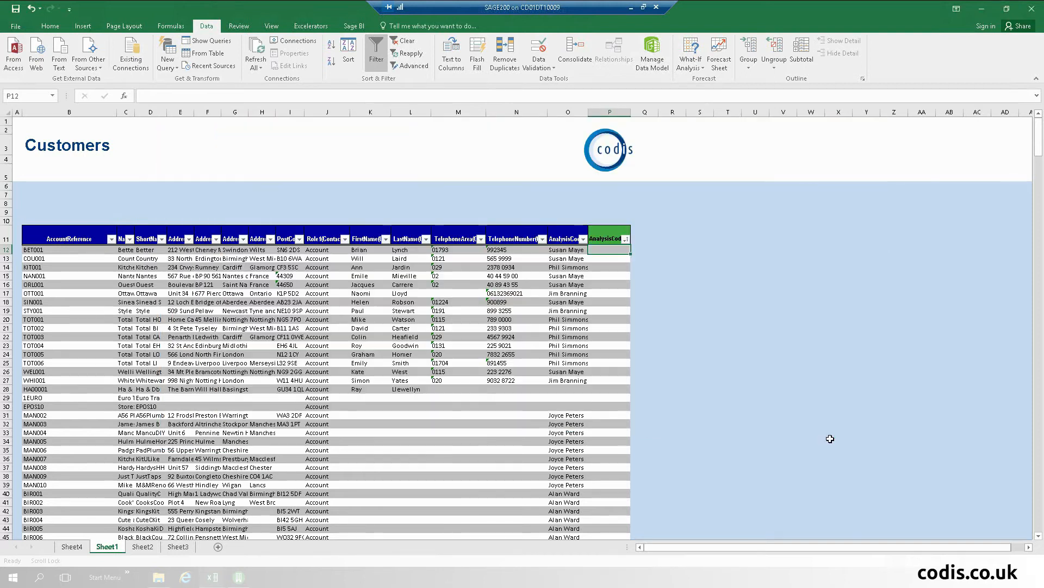
{"action": "left_click_drag", "start_coordinate": [611, 256], "coordinate": [618, 338]}
{"action": "left_click", "coordinate": [610, 280]}
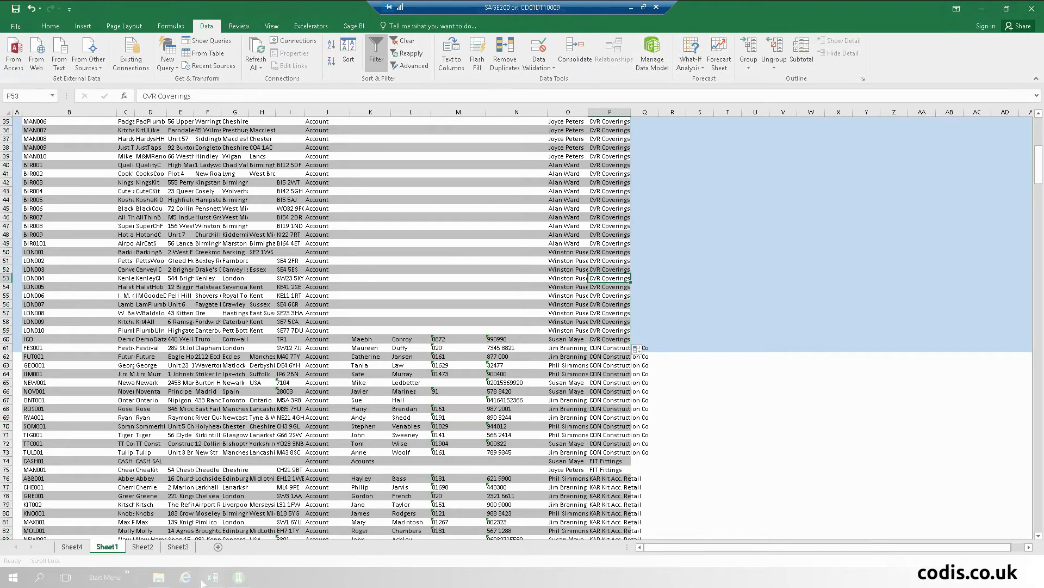
Step: Refresh the sunburst dashboard's pivot table, then return to the customer list workbook
{"action": "mouse_move", "coordinate": [212, 580]}
{"action": "left_click", "coordinate": [184, 555]}
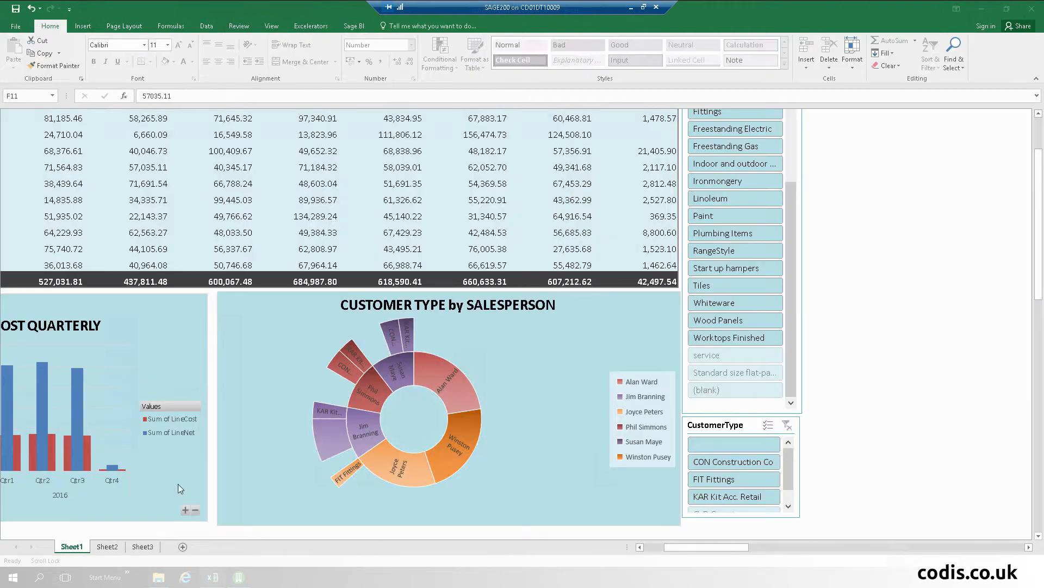
{"action": "right_click", "coordinate": [233, 180]}
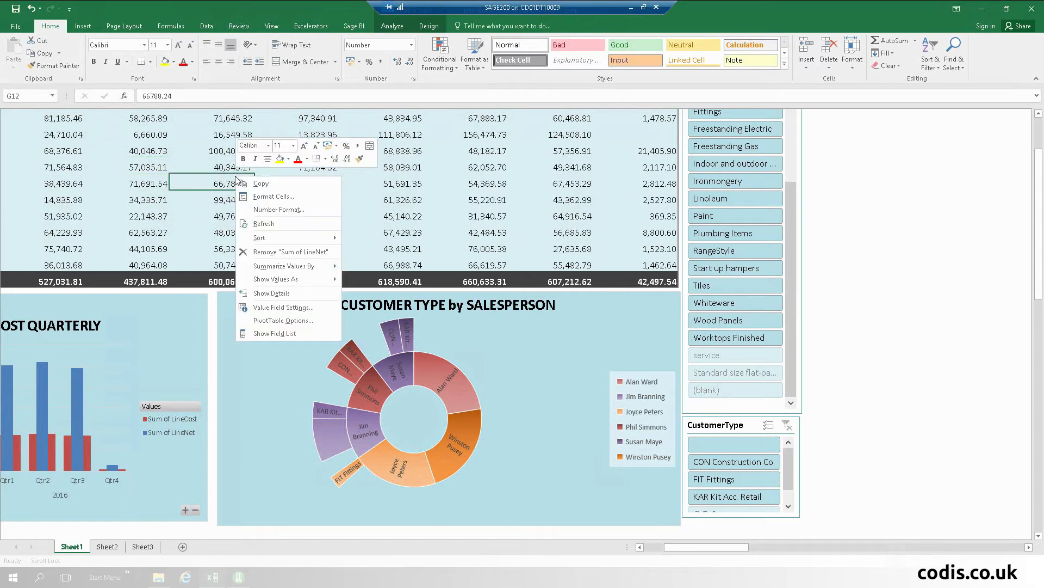
{"action": "left_click", "coordinate": [271, 224]}
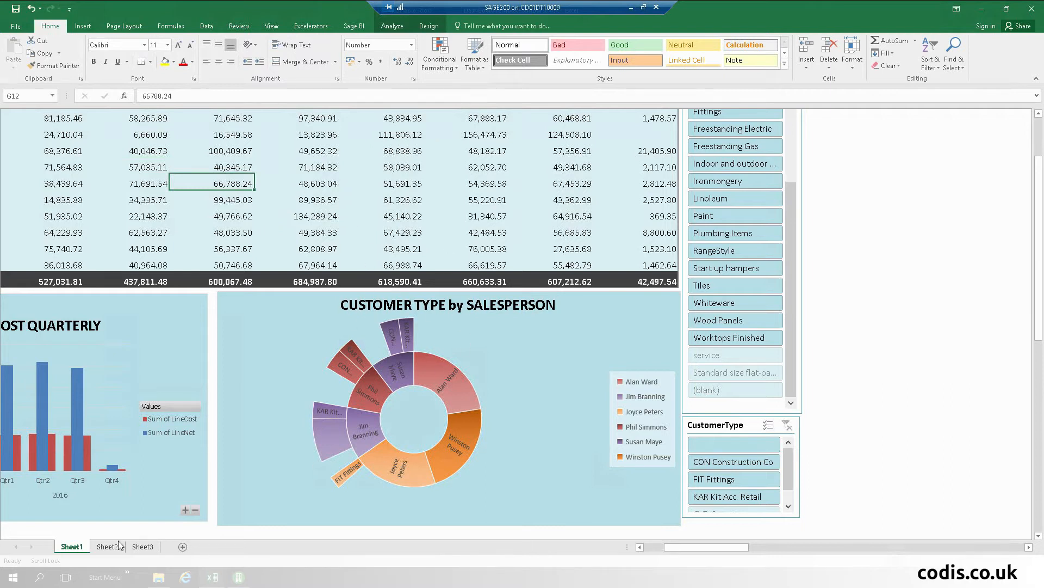
{"action": "mouse_move", "coordinate": [211, 581]}
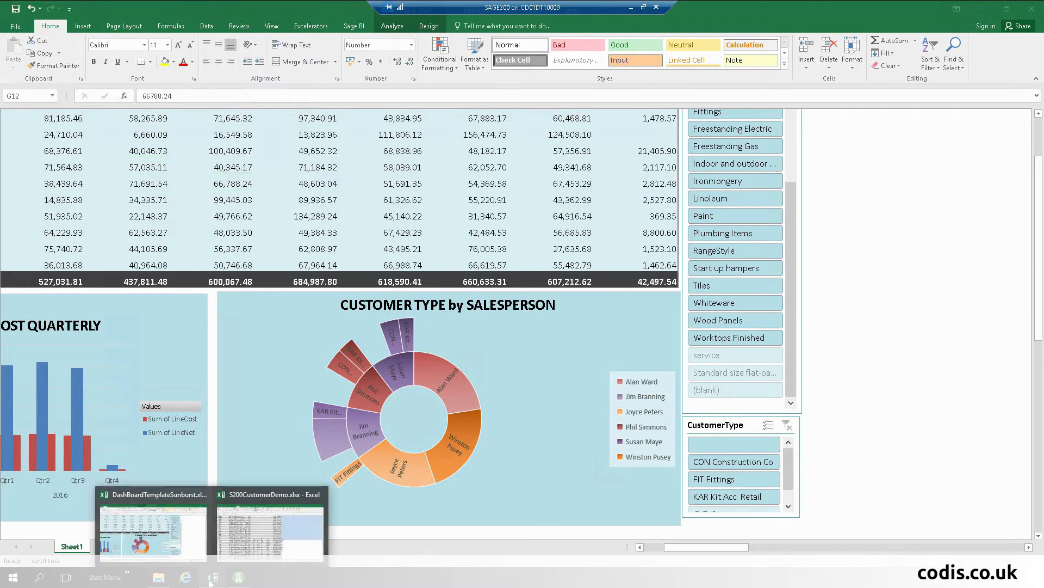
{"action": "left_click", "coordinate": [257, 524]}
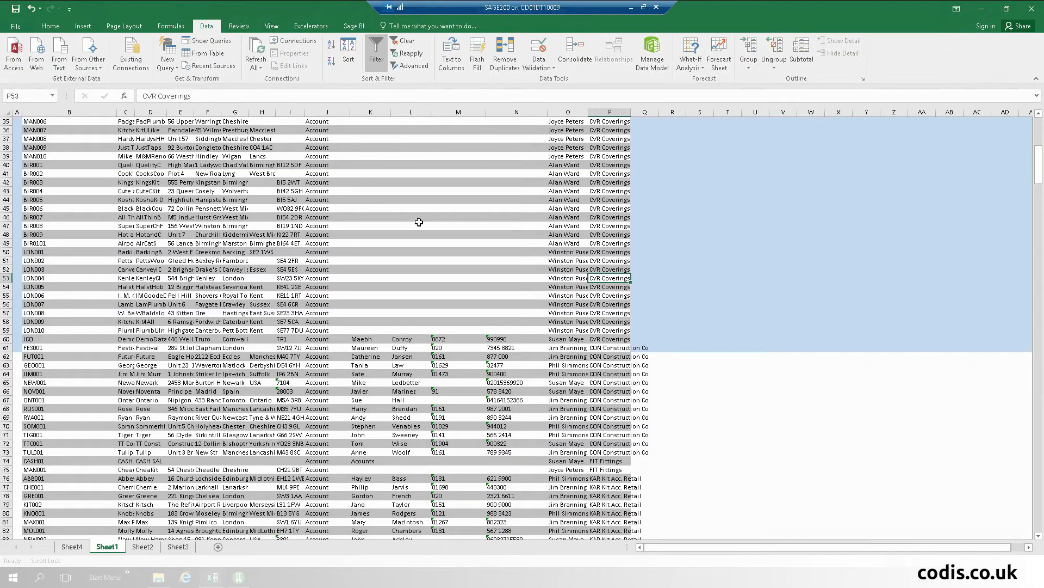
Step: Save the Customers list to Sage 200 via Excelerators, confirming the 49 updated, 0 new result
{"action": "scroll", "coordinate": [422, 223], "scroll_direction": "up", "scroll_amount": 10}
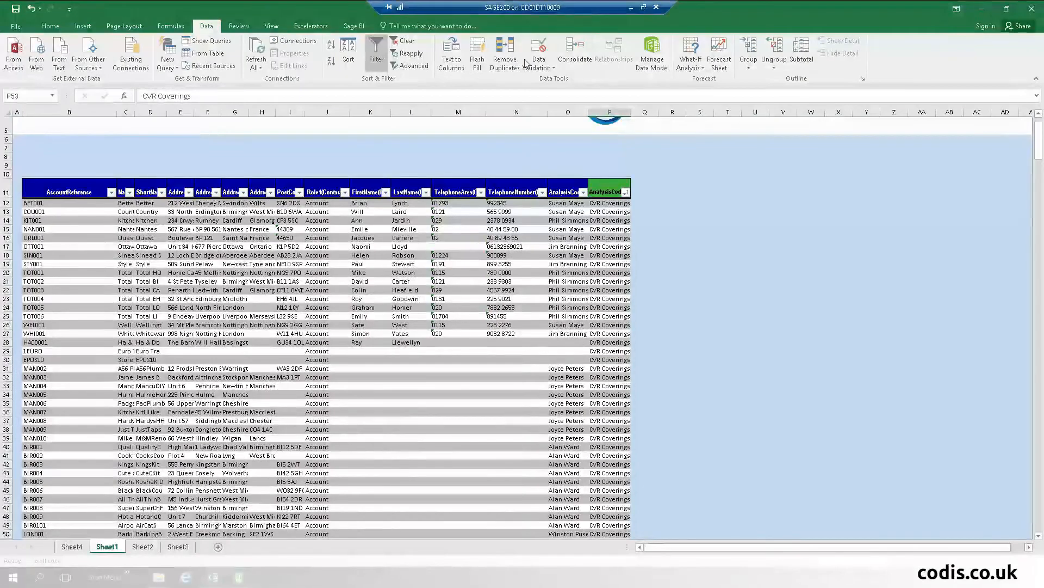
{"action": "left_click", "coordinate": [313, 27]}
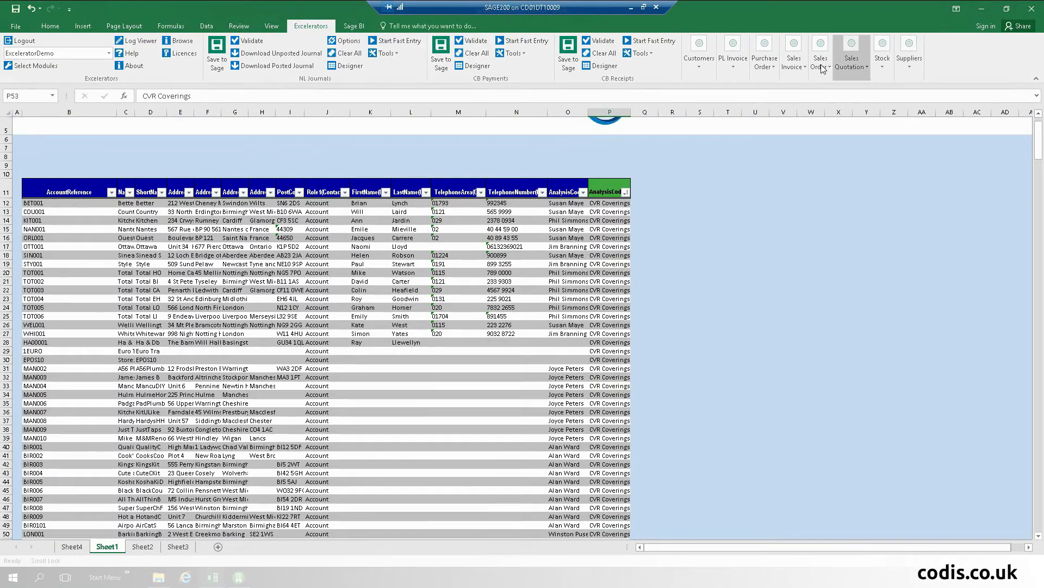
{"action": "left_click", "coordinate": [706, 72]}
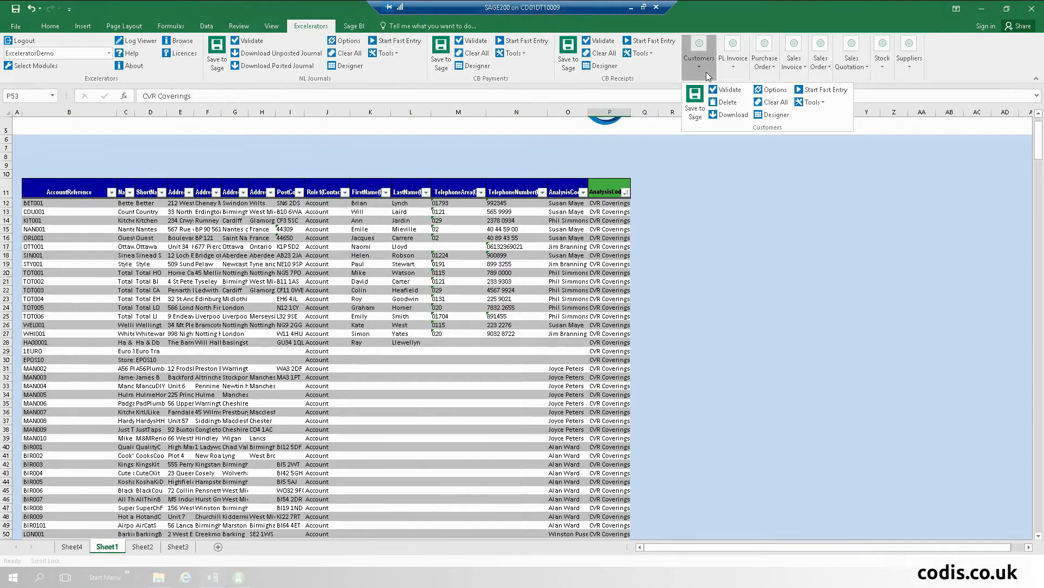
{"action": "left_click", "coordinate": [696, 102]}
{"action": "left_click", "coordinate": [718, 287]}
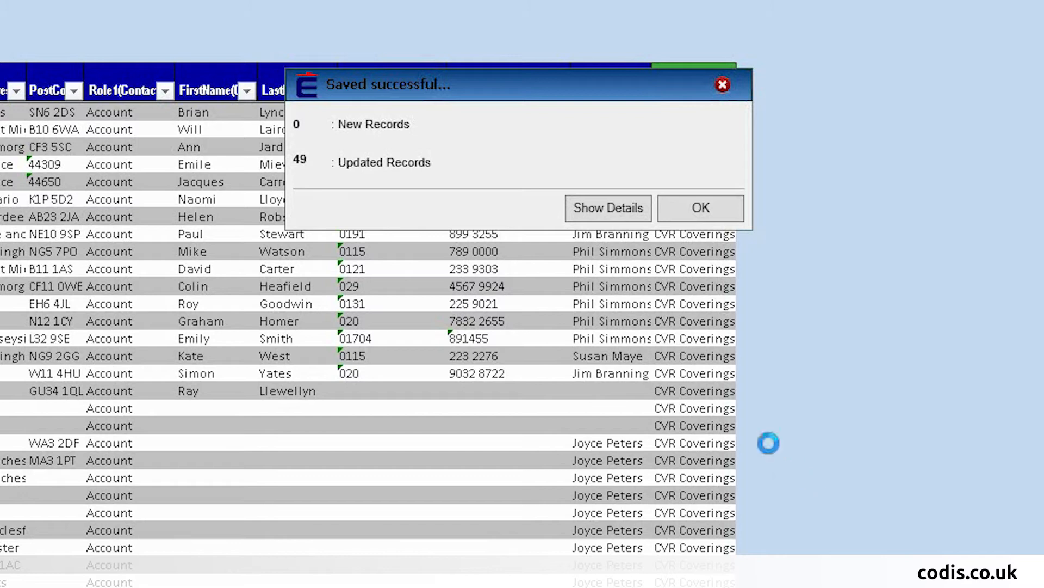
{"action": "left_click", "coordinate": [708, 217]}
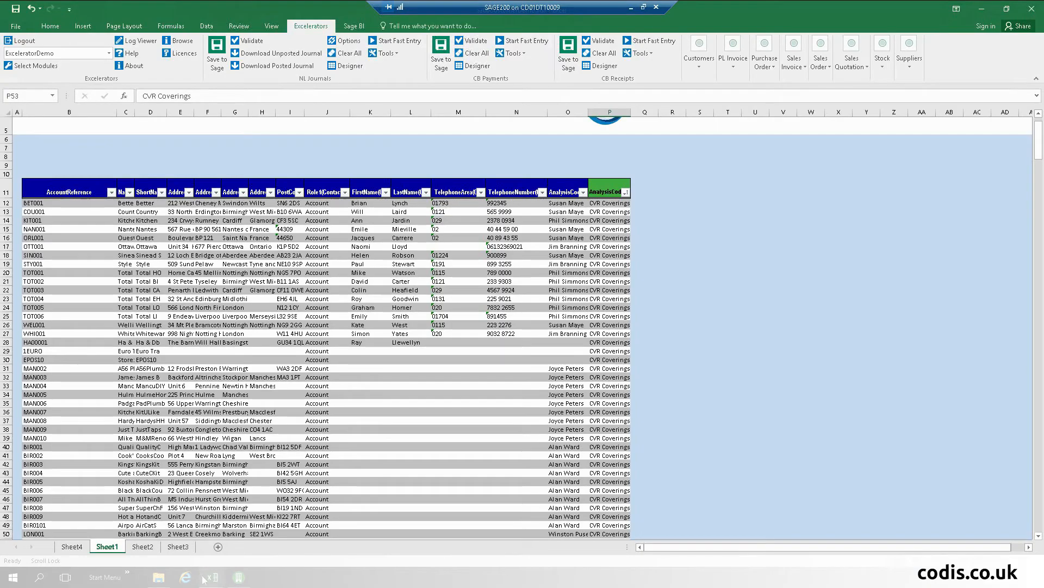
{"action": "mouse_move", "coordinate": [204, 578]}
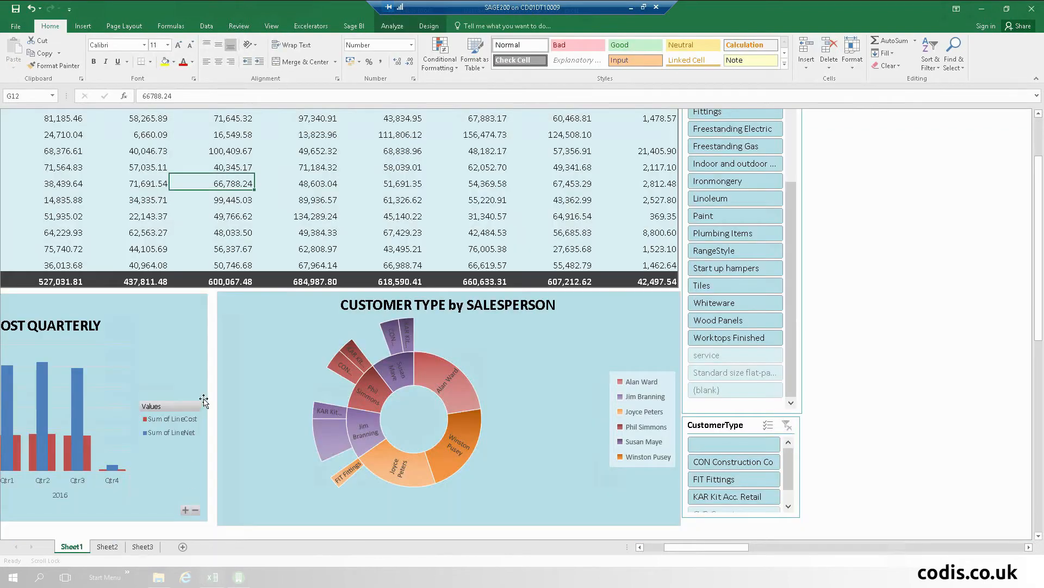
Step: Refresh the CUSTOMER TYPE by SALESPERSON pivot report with current data
{"action": "right_click", "coordinate": [283, 151]}
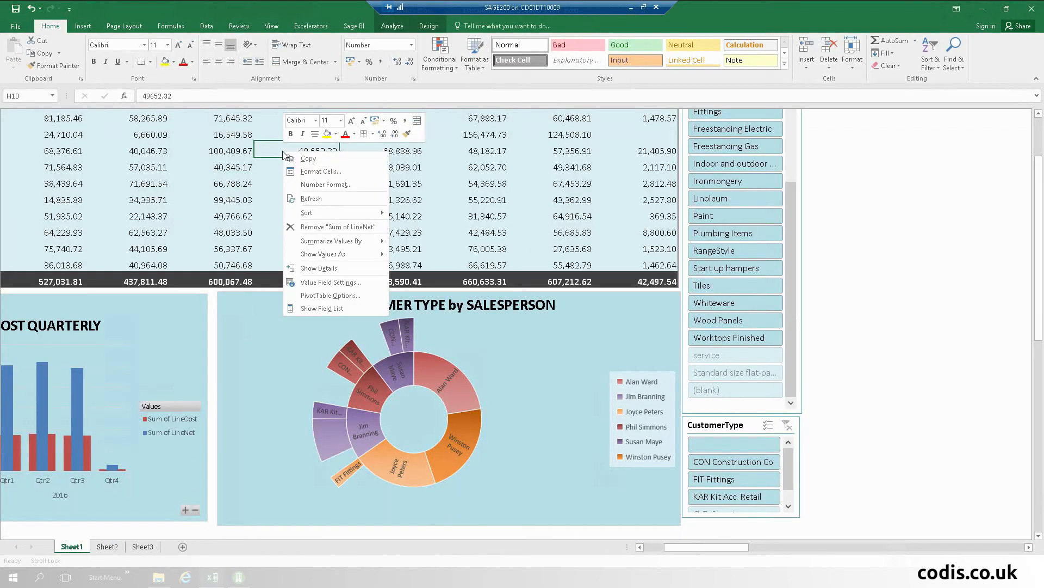
{"action": "left_click", "coordinate": [346, 196]}
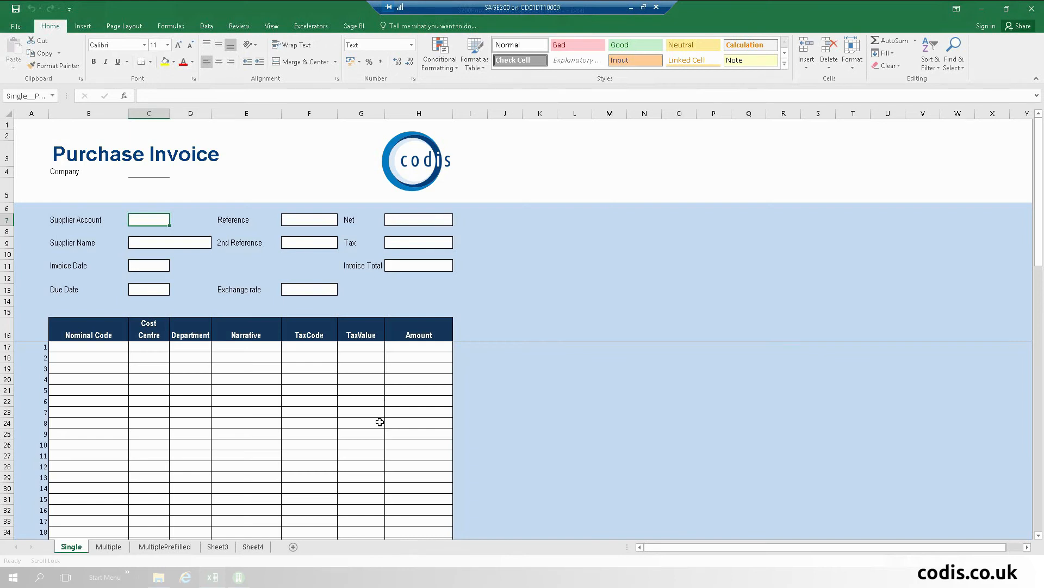
Step: Switch to the Multiple sheet of the Purchase Invoice workbook
{"action": "left_click", "coordinate": [108, 546]}
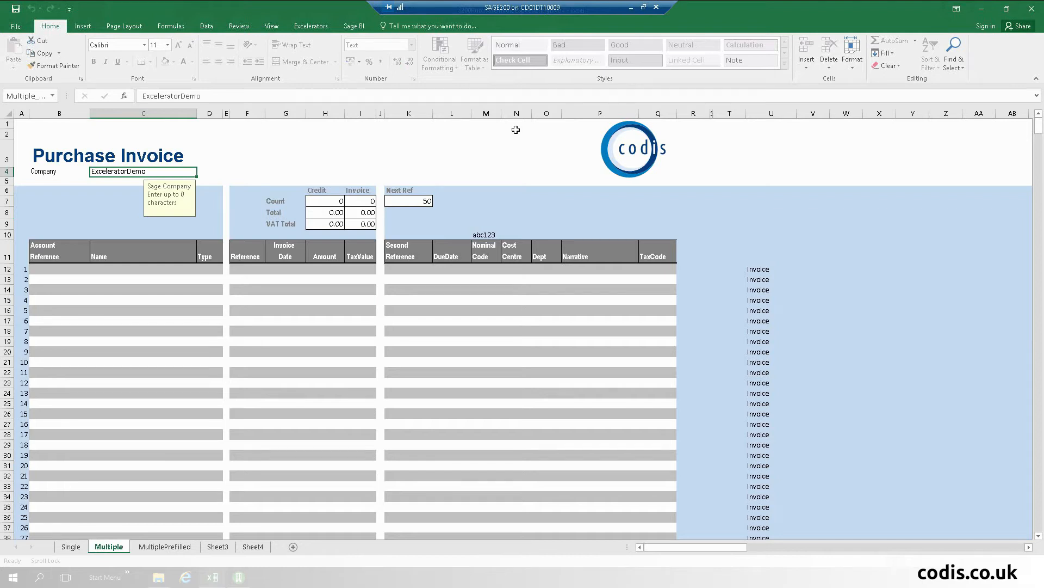
Step: Pick supplier BGT001 into cell B12 from the Sage supplier records
{"action": "left_click", "coordinate": [49, 268]}
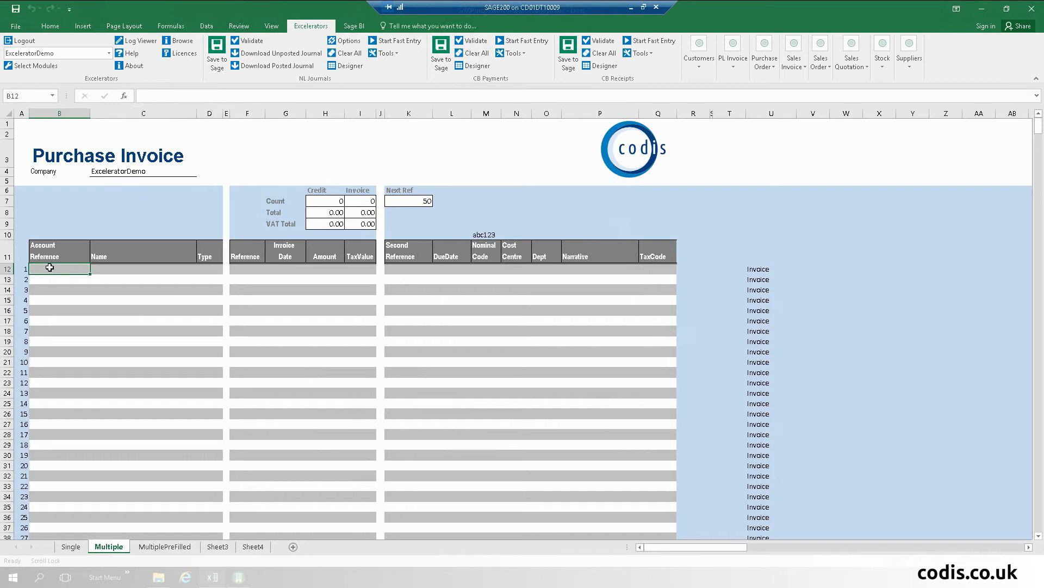
{"action": "right_click", "coordinate": [50, 268]}
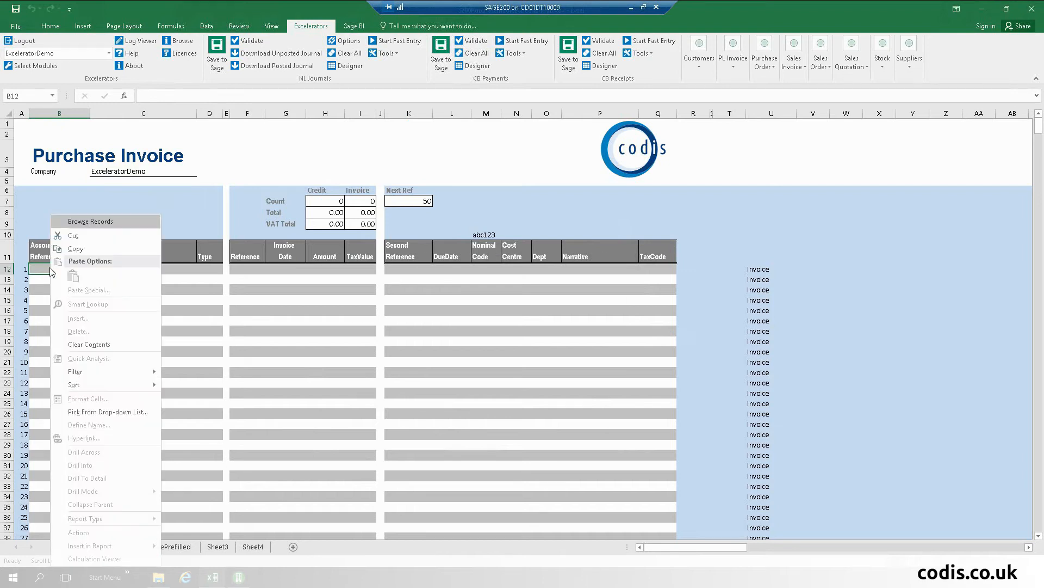
{"action": "left_click", "coordinate": [95, 226]}
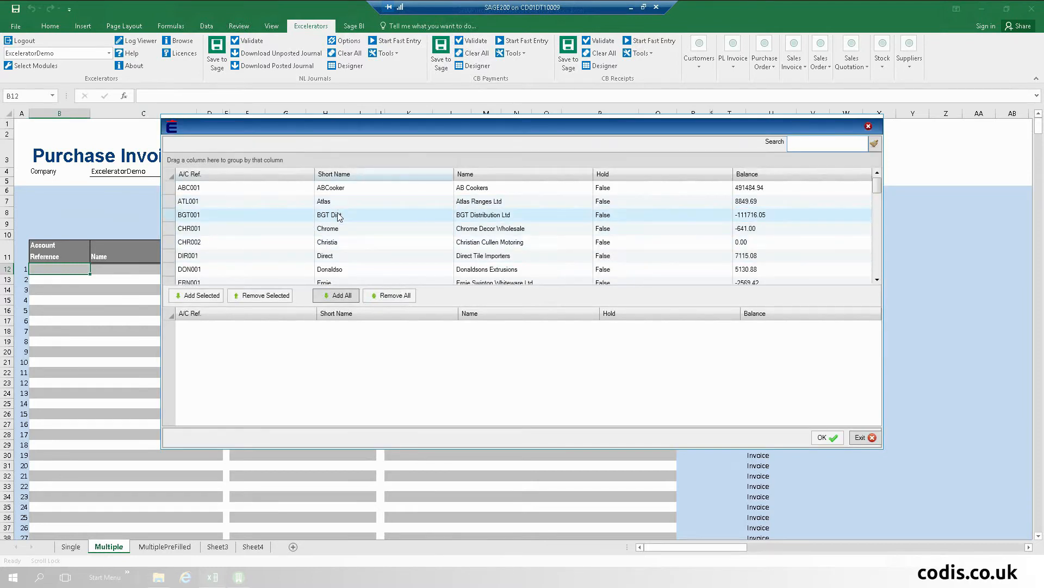
{"action": "double_click", "coordinate": [339, 217]}
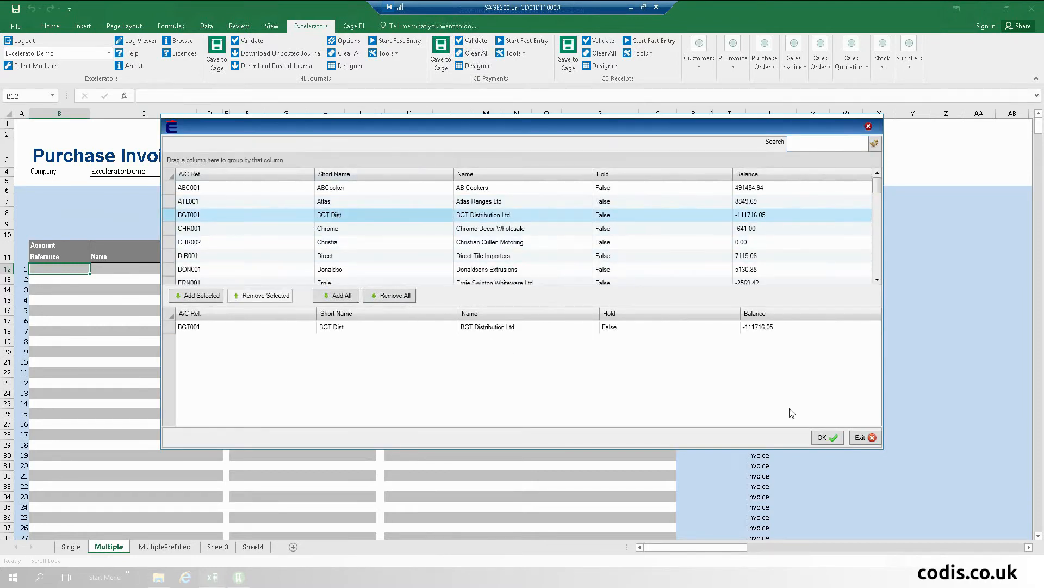
{"action": "left_click", "coordinate": [822, 436]}
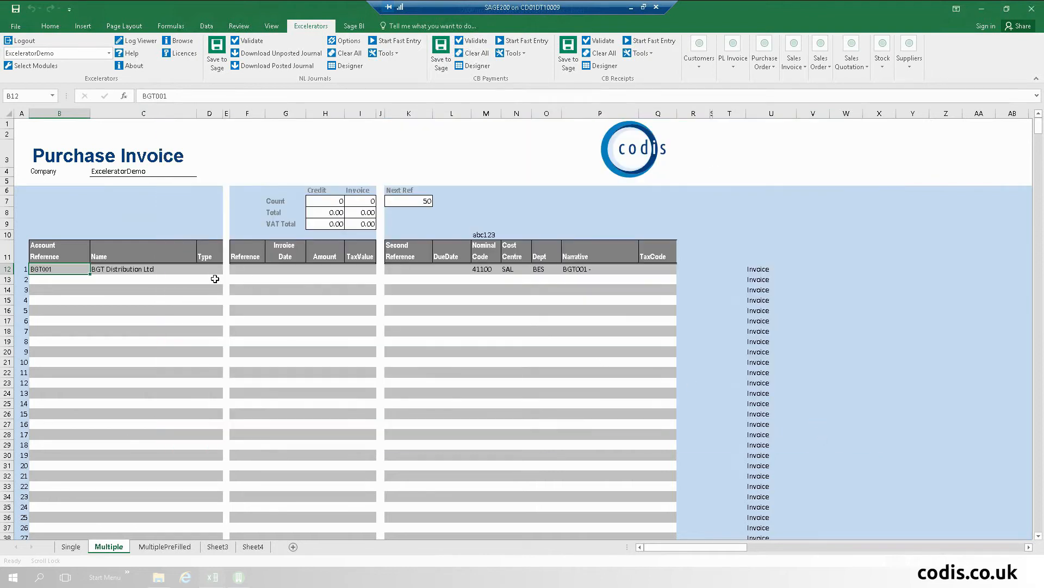
Step: Enter invoice reference PI9909, date 20/10/2016 and amount 990 in F12:H12
{"action": "left_click", "coordinate": [246, 268]}
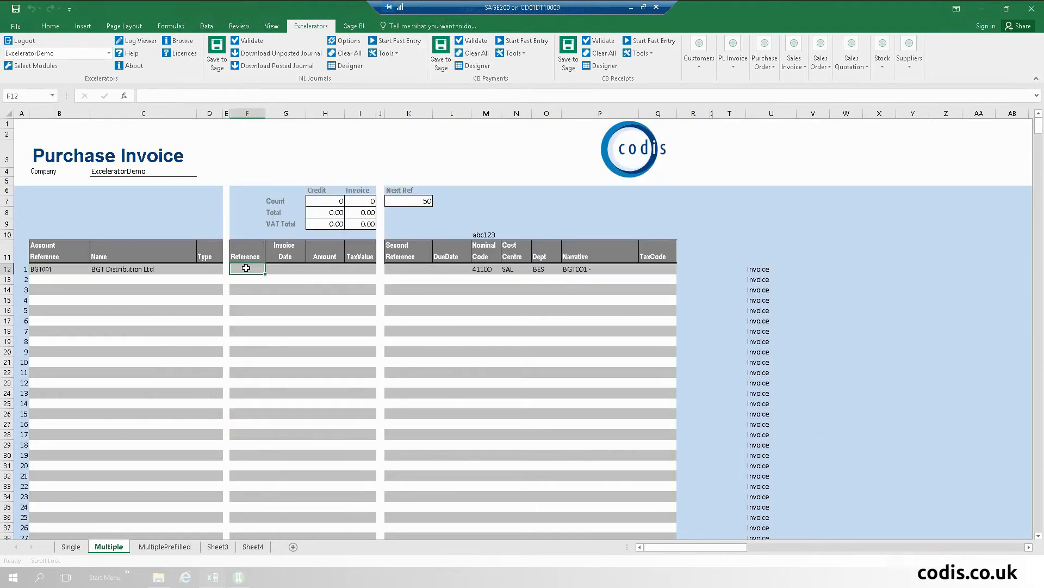
{"action": "type", "text": "PI9909"}
{"action": "key", "text": "Tab"}
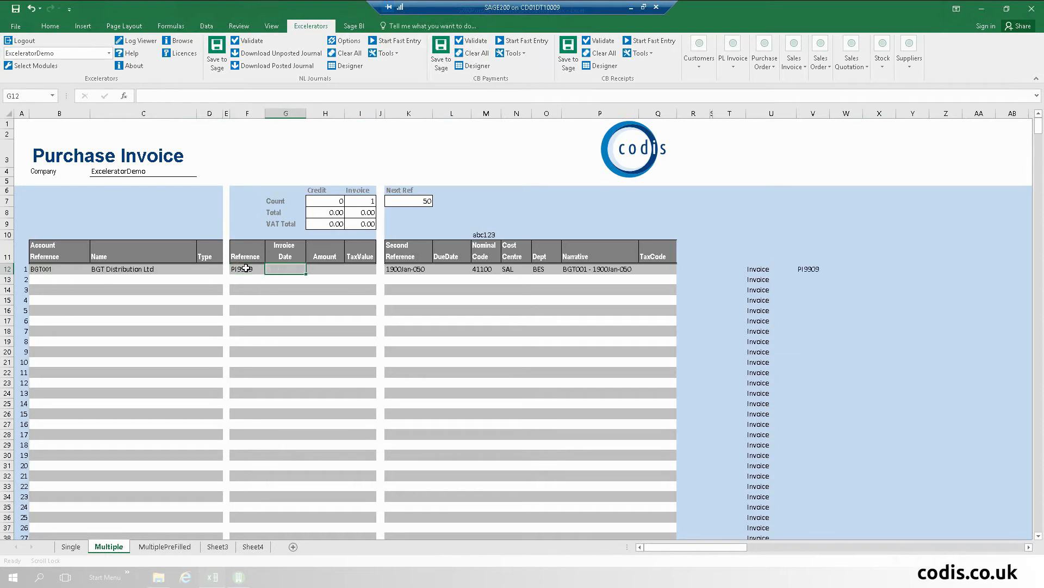
{"action": "type", "text": "20/10/2016"}
{"action": "key", "text": "Tab"}
{"action": "type", "text": "990"}
{"action": "key", "text": "Return"}
{"action": "key", "text": "Left"}
{"action": "key", "text": "Left"}
{"action": "key", "text": "Left"}
{"action": "key", "text": "Left"}
{"action": "key", "text": "Left"}
{"action": "key", "text": "Left"}
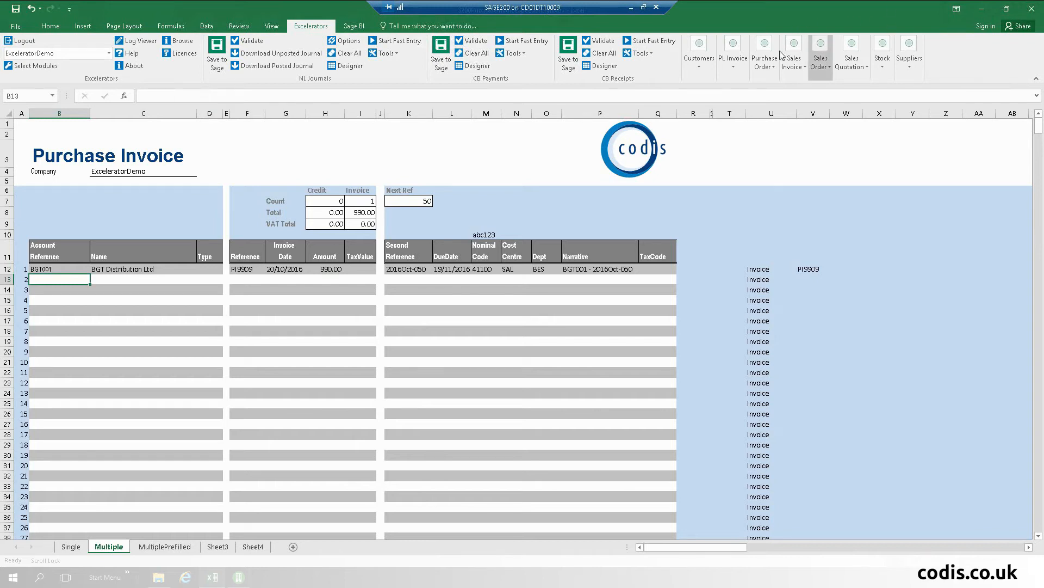
Step: Start PL Invoice Fast Entry and choose supplier ABC001 (AB Cookers) for row 13 by typing 'abc'
{"action": "left_click", "coordinate": [731, 55]}
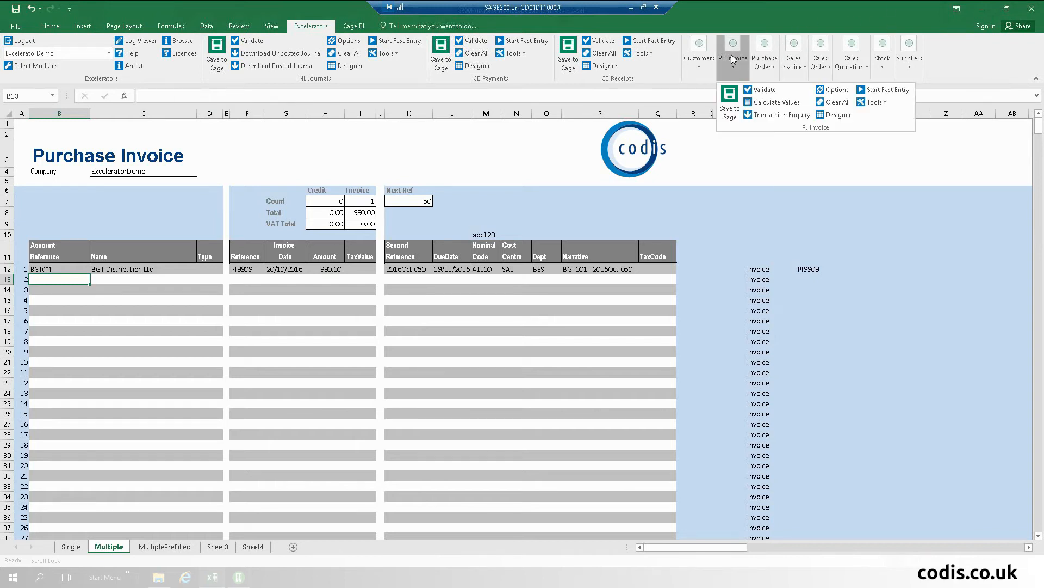
{"action": "left_click", "coordinate": [872, 92]}
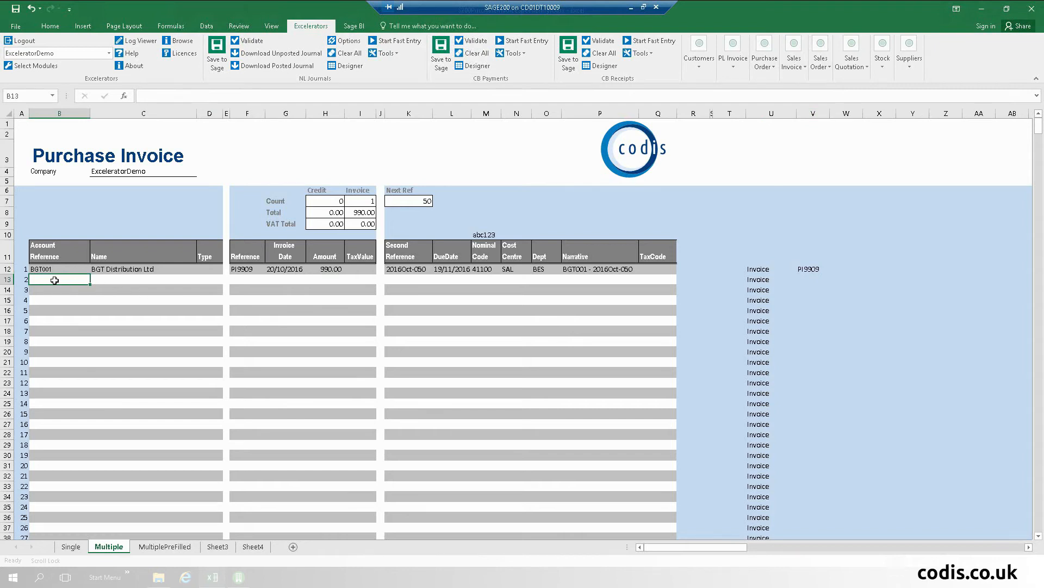
{"action": "type", "text": "abc"}
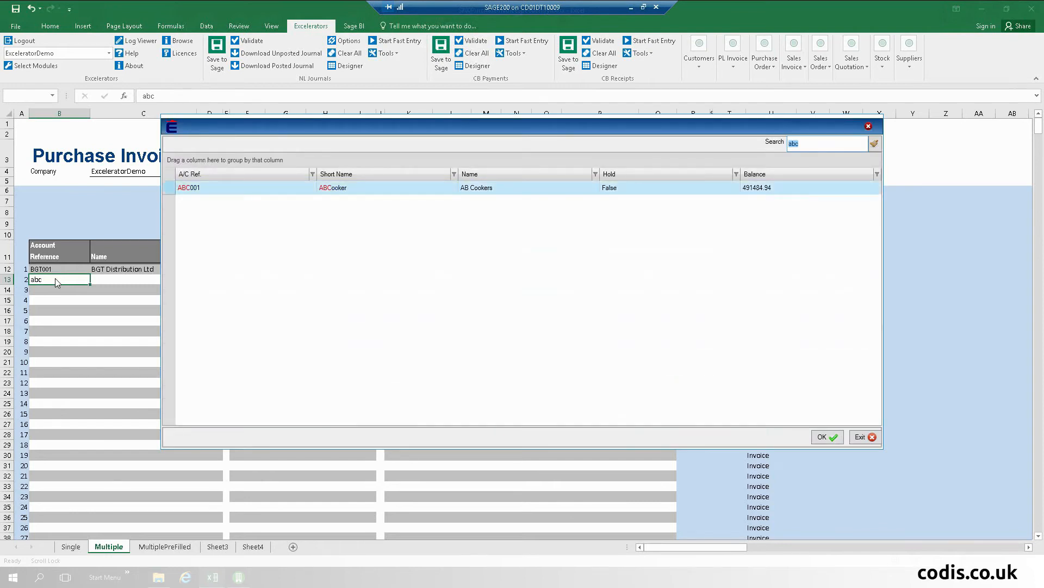
{"action": "key", "text": "Return"}
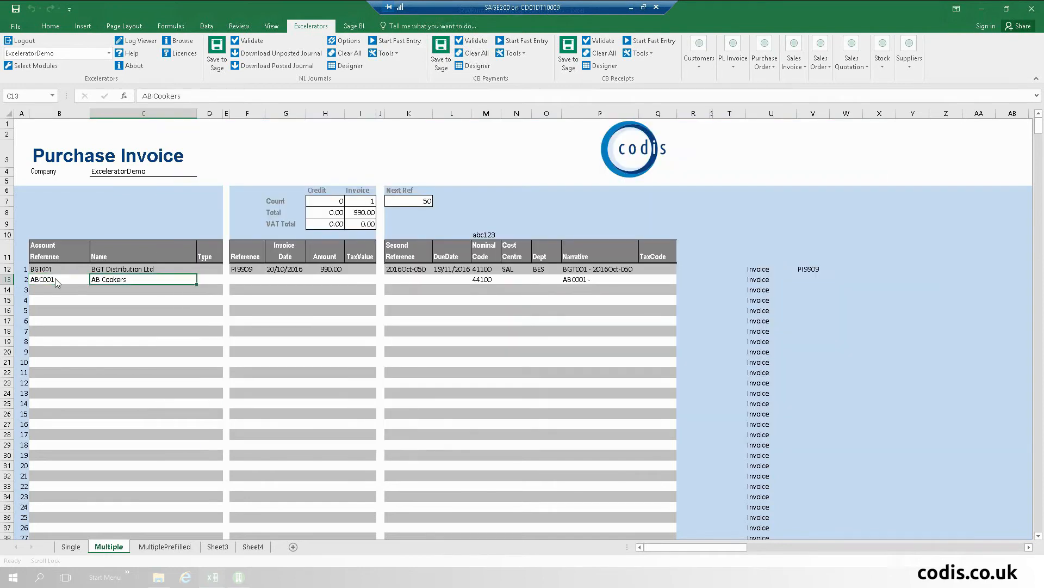
{"action": "key", "text": "Tab"}
Step: Enter reference '08908, copy the date 20/10/2016 from above, and amount 8898
{"action": "key", "text": "Tab"}
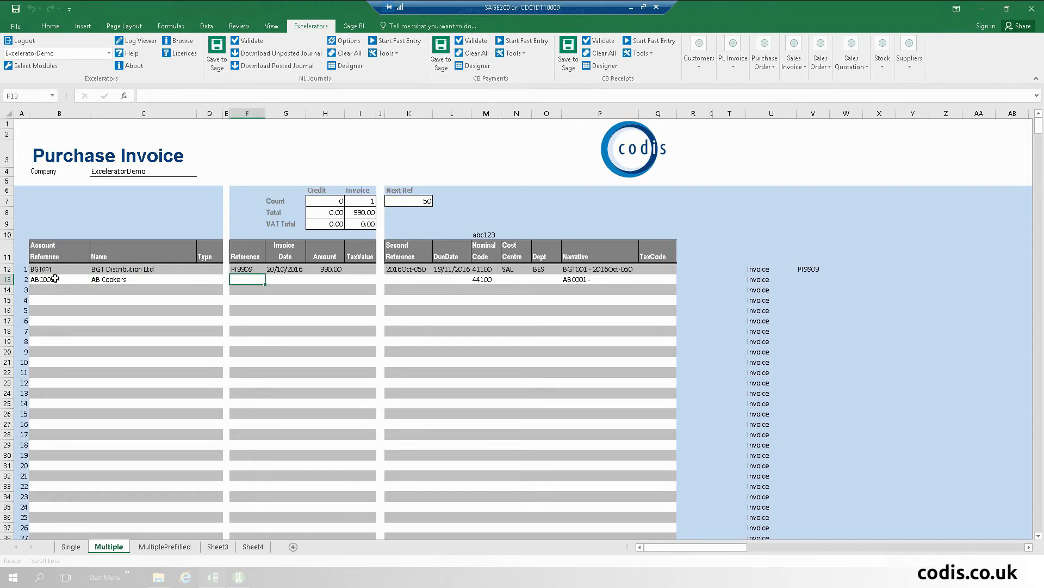
{"action": "type", "text": "'08908"}
{"action": "key", "text": "Tab"}
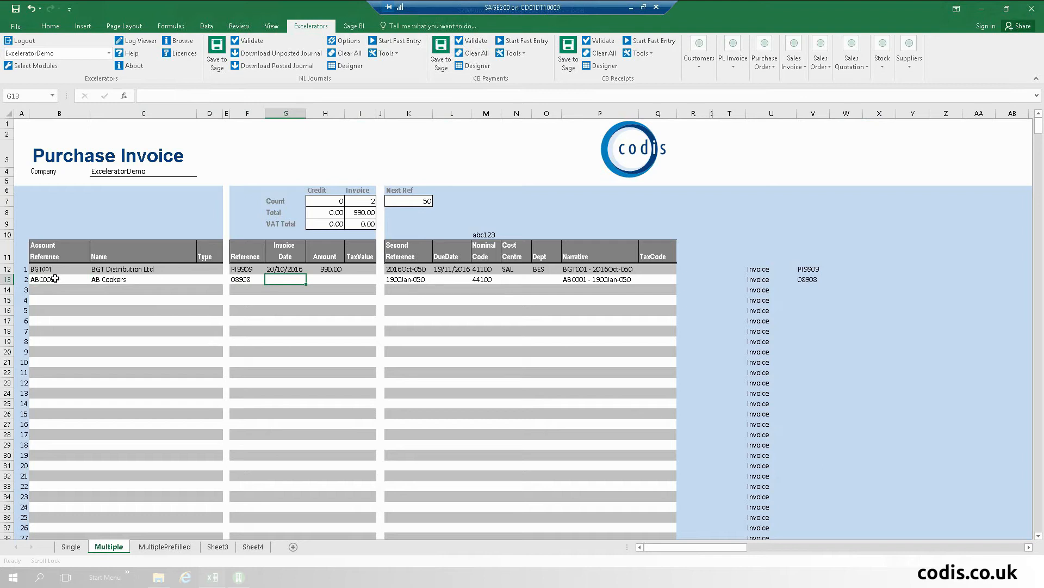
{"action": "key", "text": "ctrl+apostrophe"}
{"action": "key", "text": "Tab"}
{"action": "type", "text": "8898"}
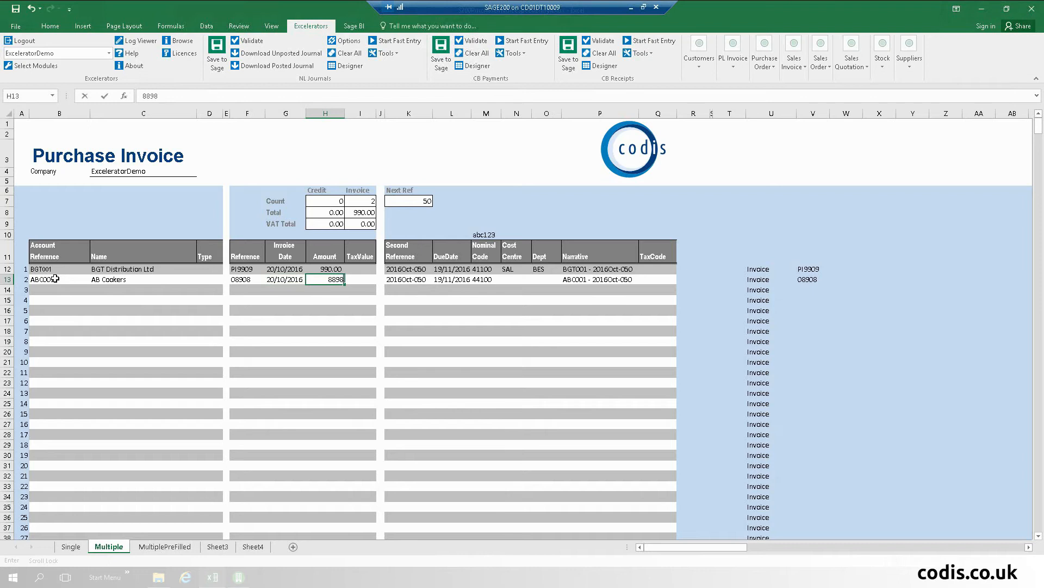
{"action": "key", "text": "Tab"}
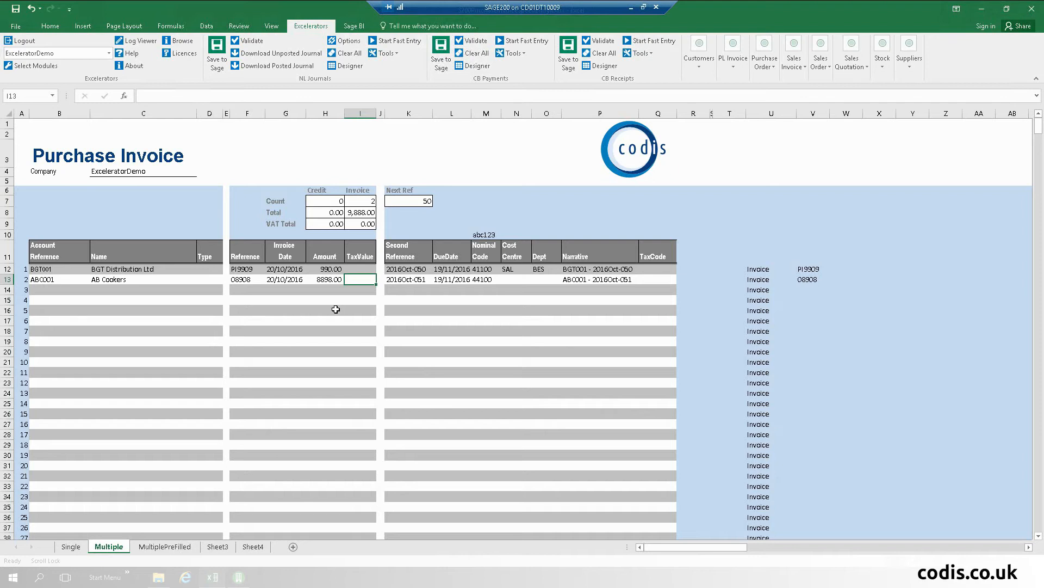
Step: Inspect the Second Reference formula in K12 and the date in G12, then open File Info
{"action": "left_click", "coordinate": [409, 268]}
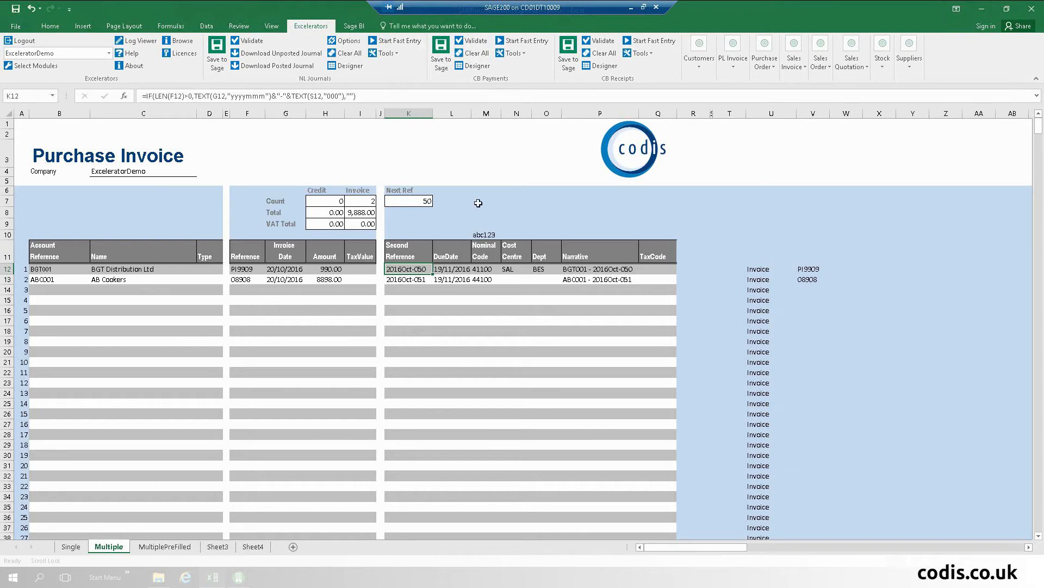
{"action": "left_click", "coordinate": [279, 269]}
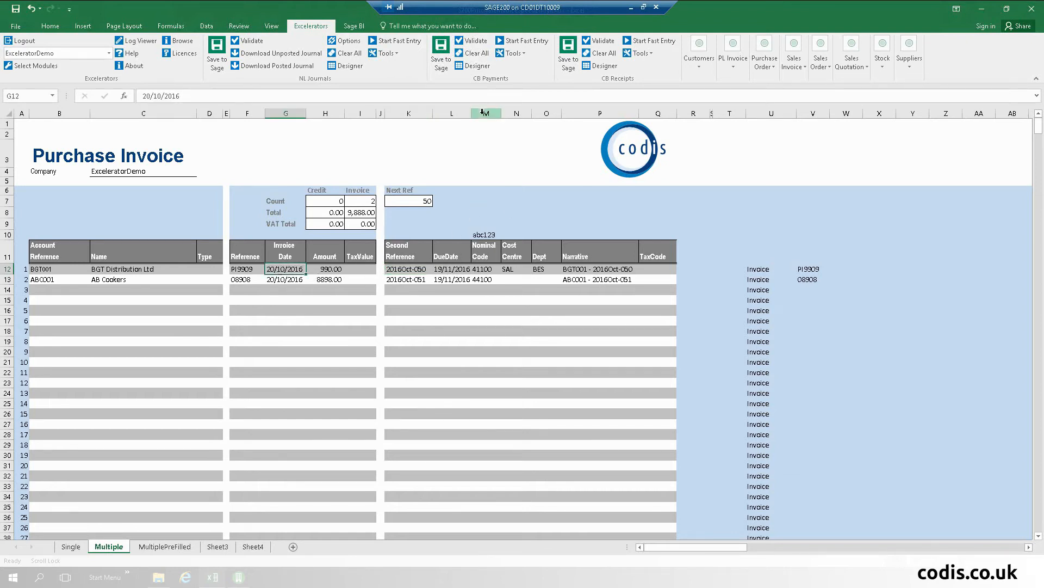
{"action": "left_click", "coordinate": [16, 27]}
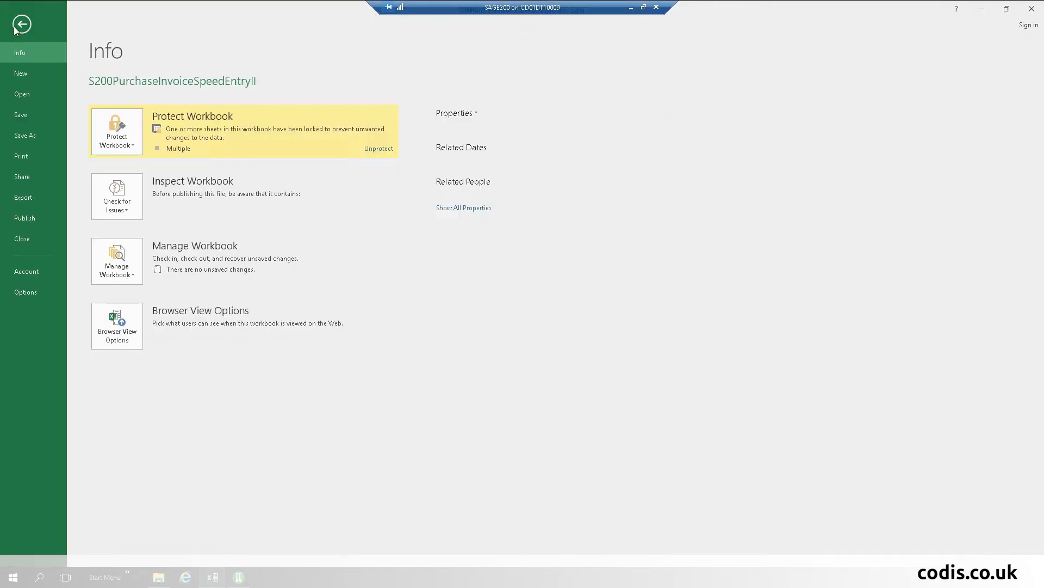
{"action": "left_click", "coordinate": [380, 150]}
{"action": "type", "text": "123456"}
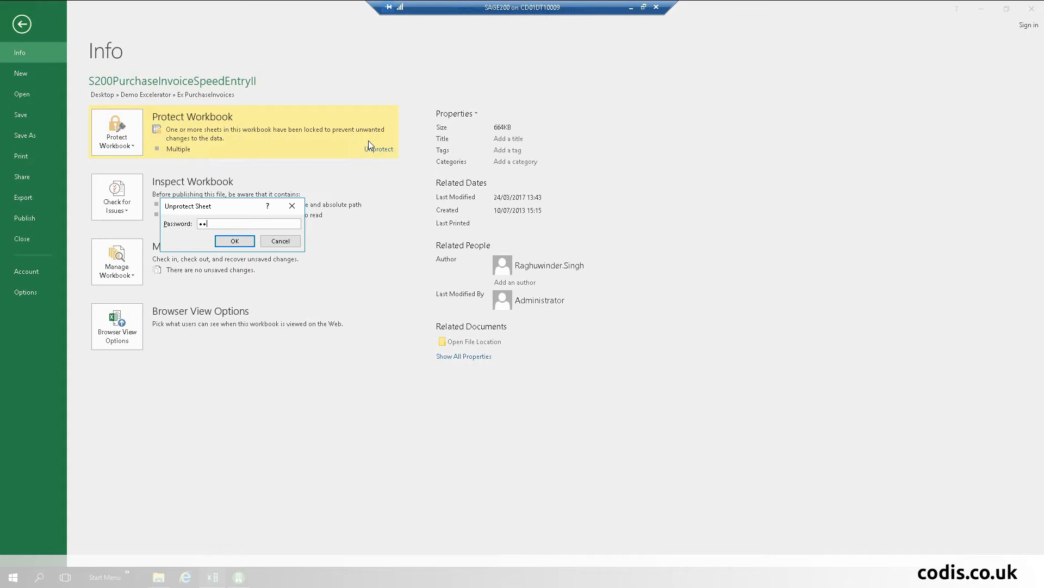
{"action": "key", "text": "Return"}
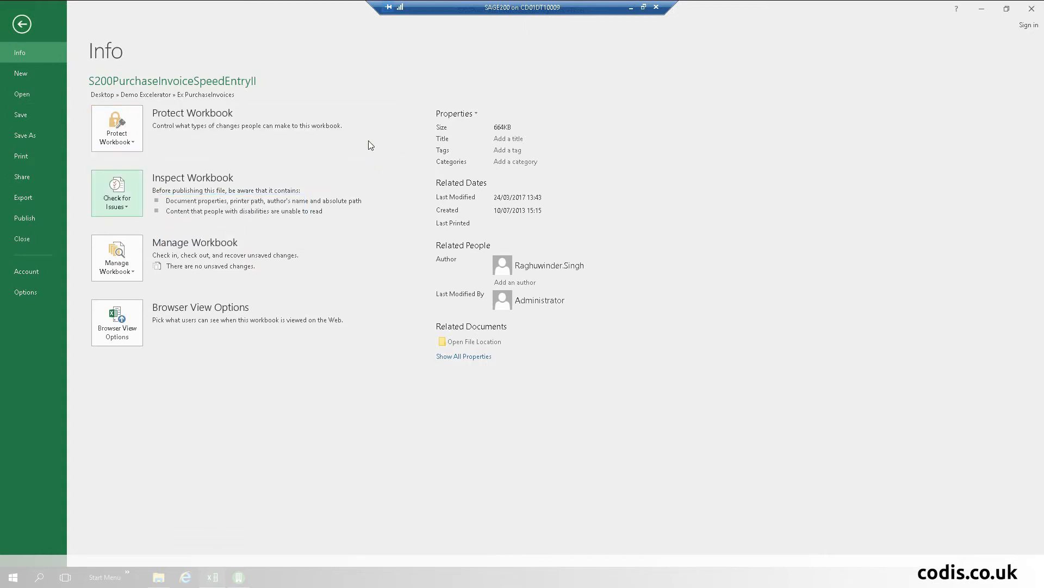
{"action": "left_click", "coordinate": [21, 25]}
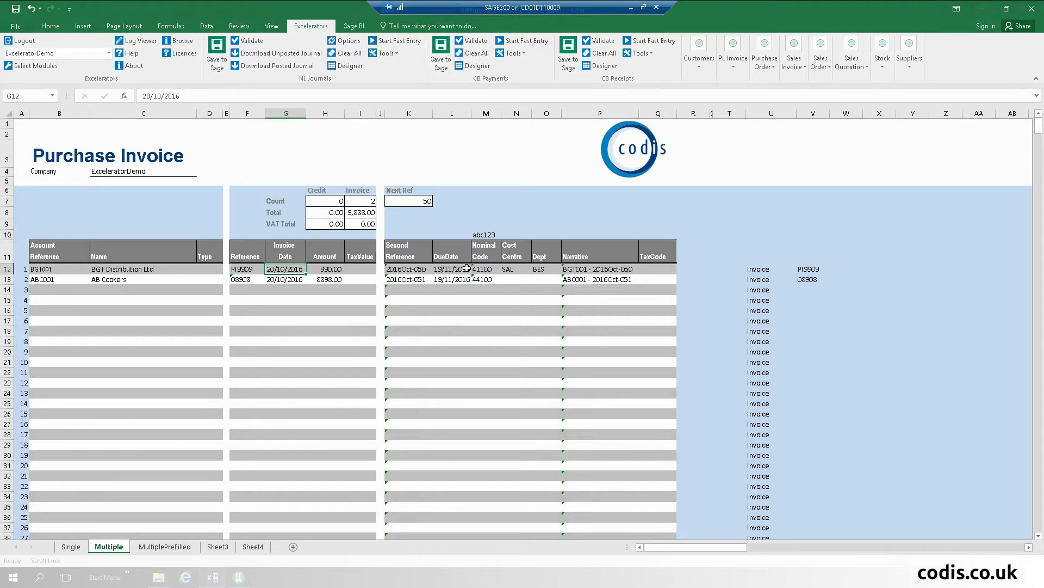
{"action": "left_click", "coordinate": [417, 271]}
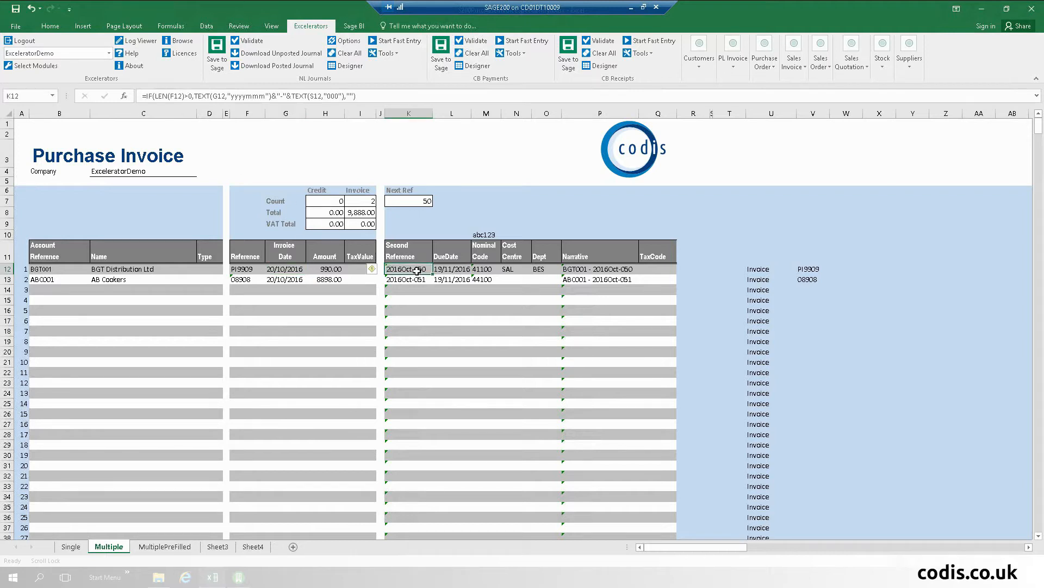
{"action": "left_click", "coordinate": [466, 268]}
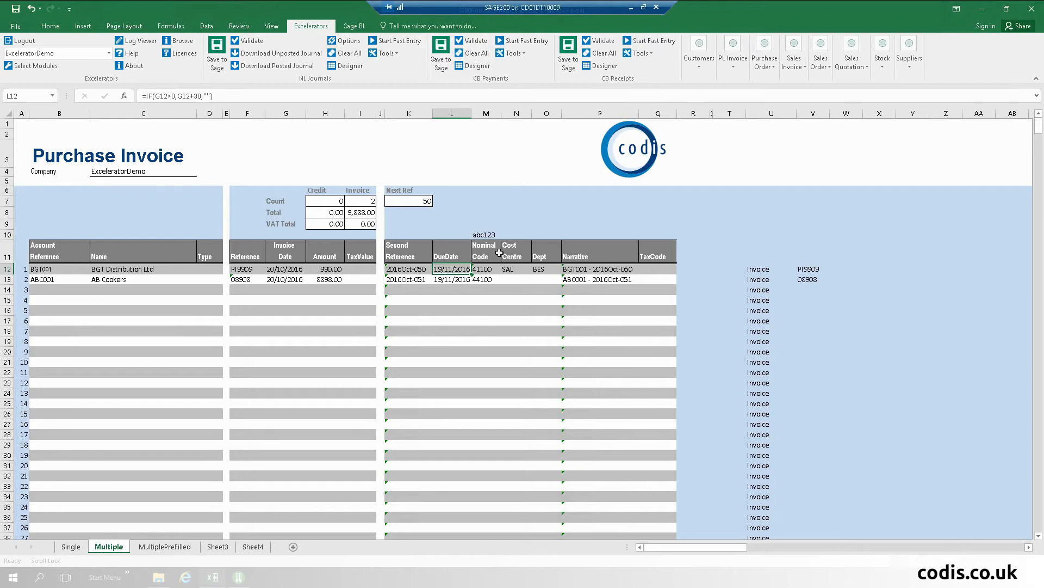
Step: On the MultiplePreFilled sheet, review the pre-filled nominal codes such as 83100 and account references
{"action": "left_click", "coordinate": [163, 546]}
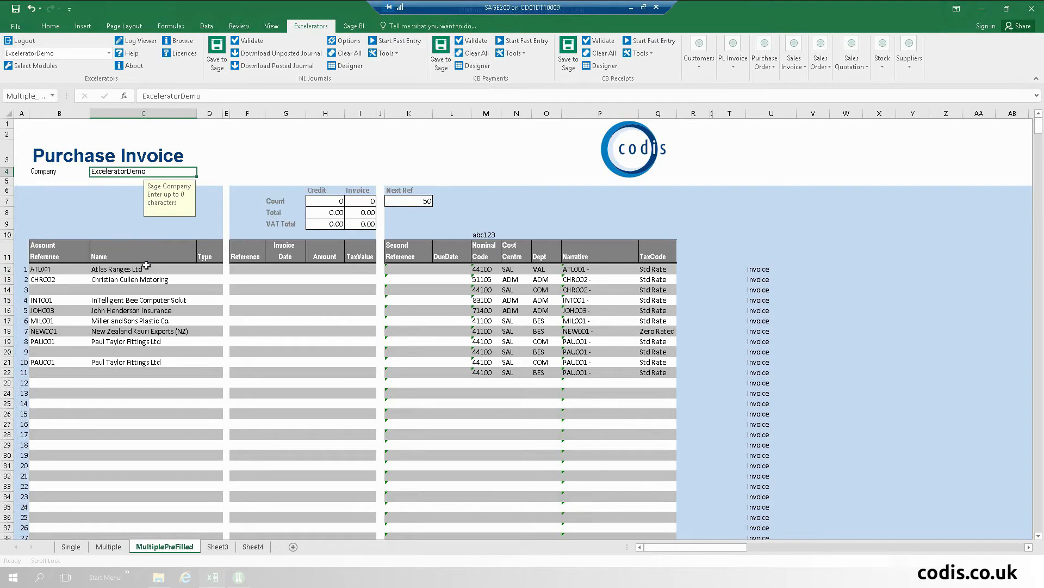
{"action": "left_click", "coordinate": [483, 290]}
{"action": "left_click", "coordinate": [486, 301]}
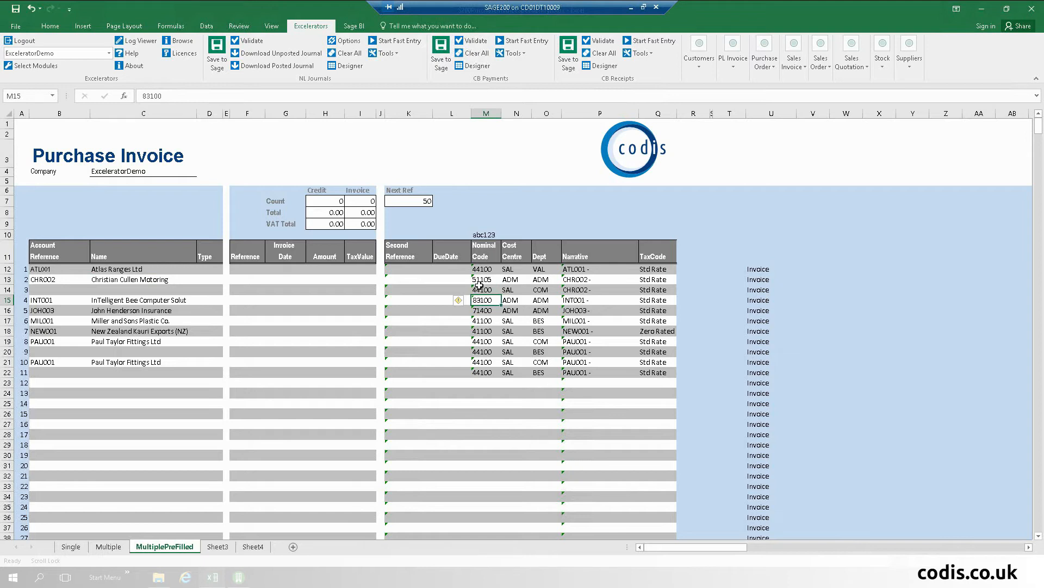
{"action": "left_click", "coordinate": [48, 344]}
{"action": "left_click", "coordinate": [51, 361]}
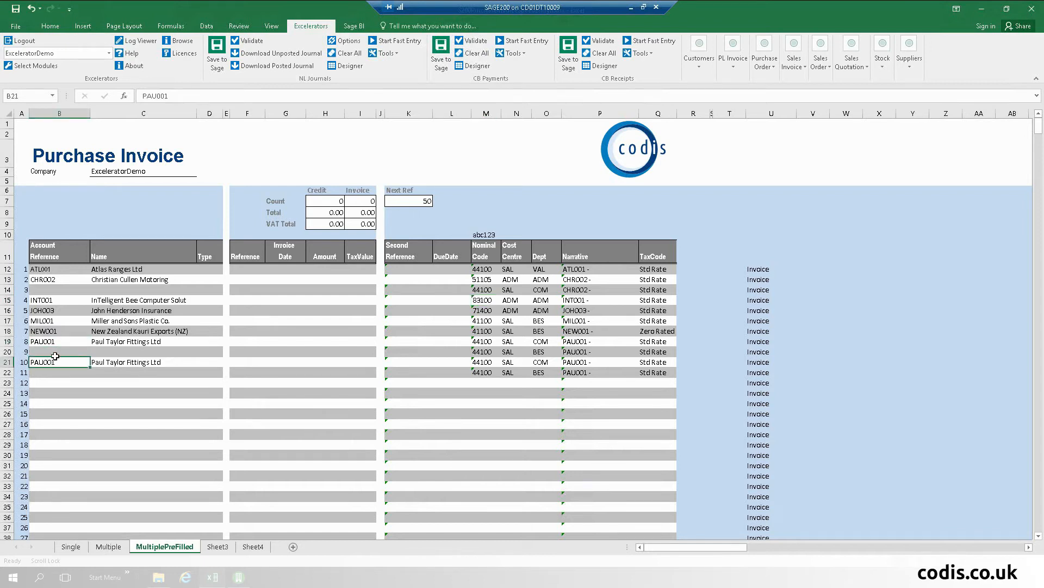
Step: Enter invoice reference PI909, date 20/05/2016 and amount 890.00 on the second supplier row
{"action": "left_click", "coordinate": [248, 280]}
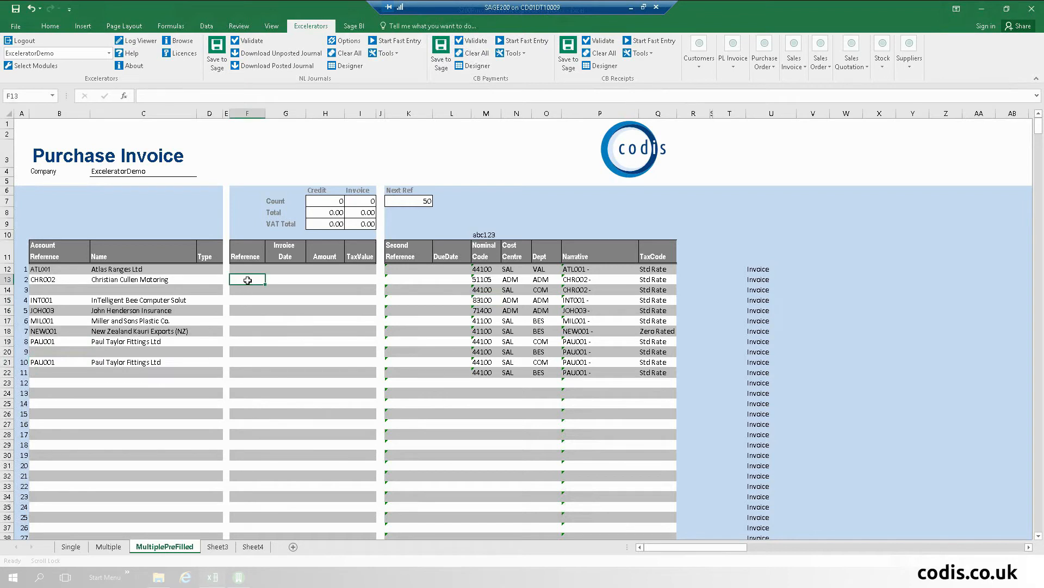
{"action": "type", "text": "PI909"}
{"action": "key", "text": "Tab"}
{"action": "type", "text": "2"}
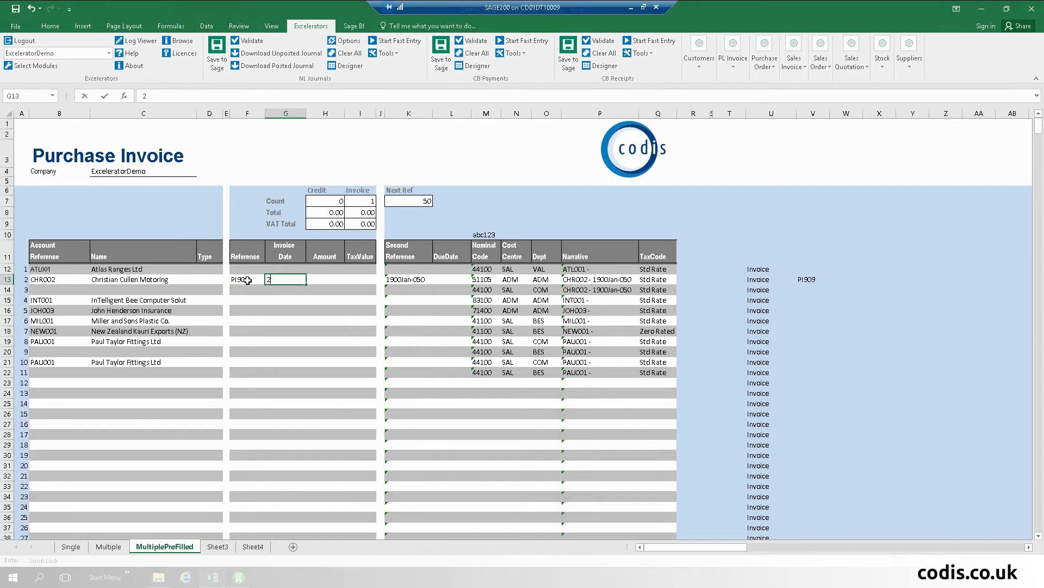
{"action": "type", "text": "0/05/2016"}
{"action": "key", "text": "Tab"}
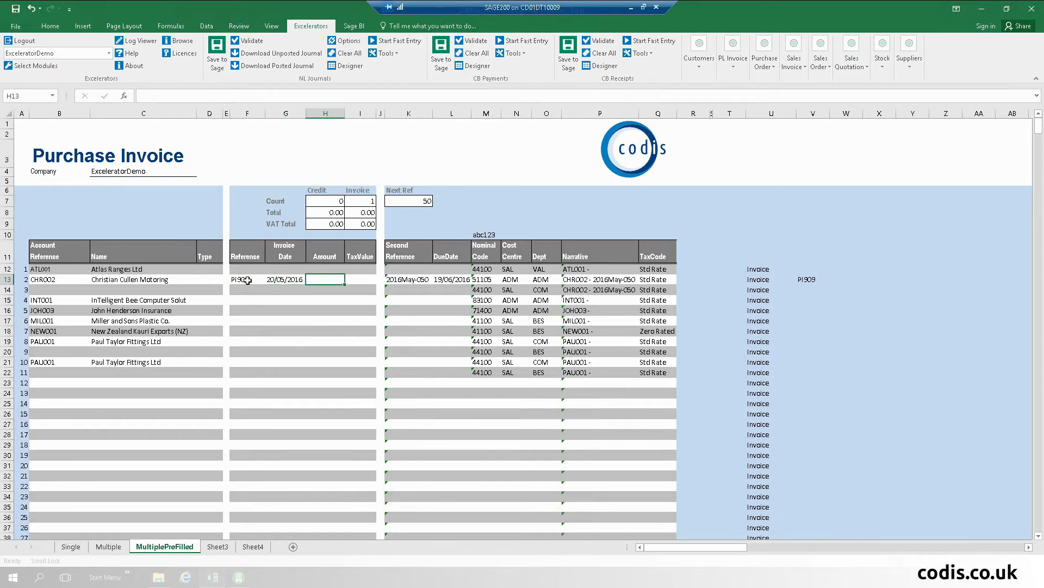
{"action": "type", "text": "890.00"}
{"action": "key", "text": "Tab"}
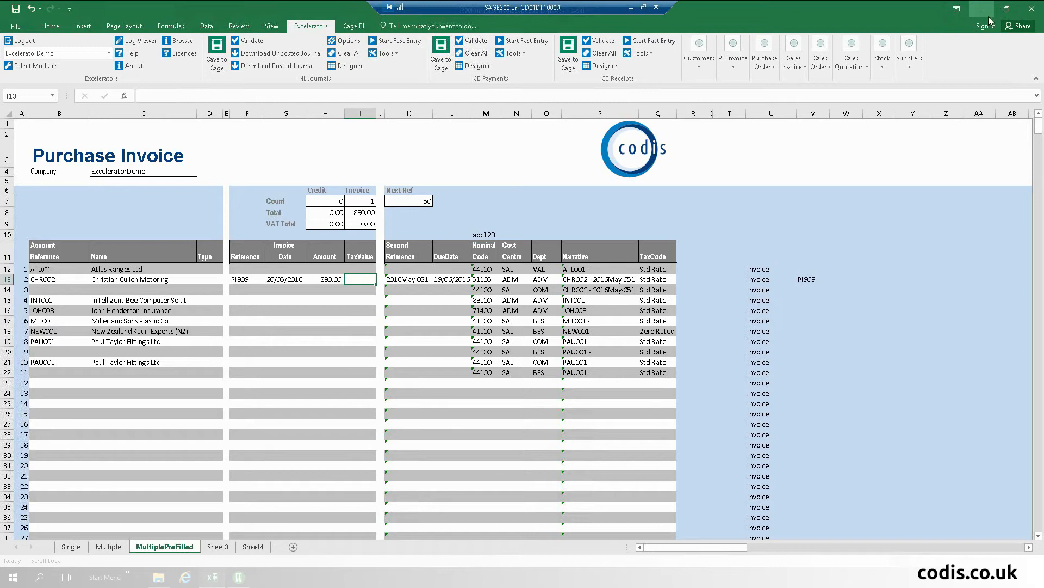
Step: Close the purchase invoice workbook without saving and open the A2.2 SOPCustomerOrders workbook
{"action": "left_click", "coordinate": [1032, 8]}
{"action": "left_click", "coordinate": [521, 302]}
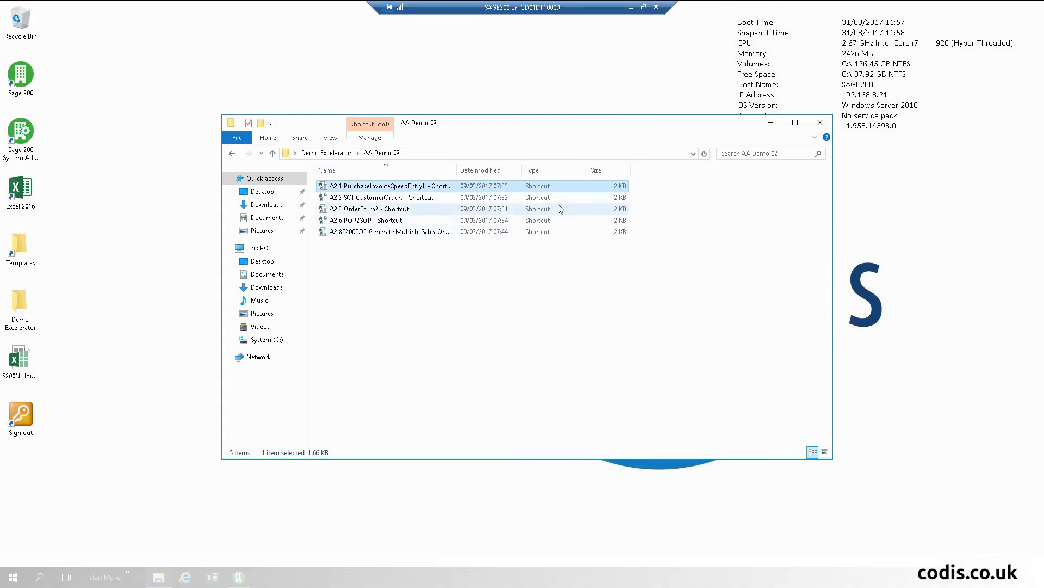
{"action": "double_click", "coordinate": [387, 198]}
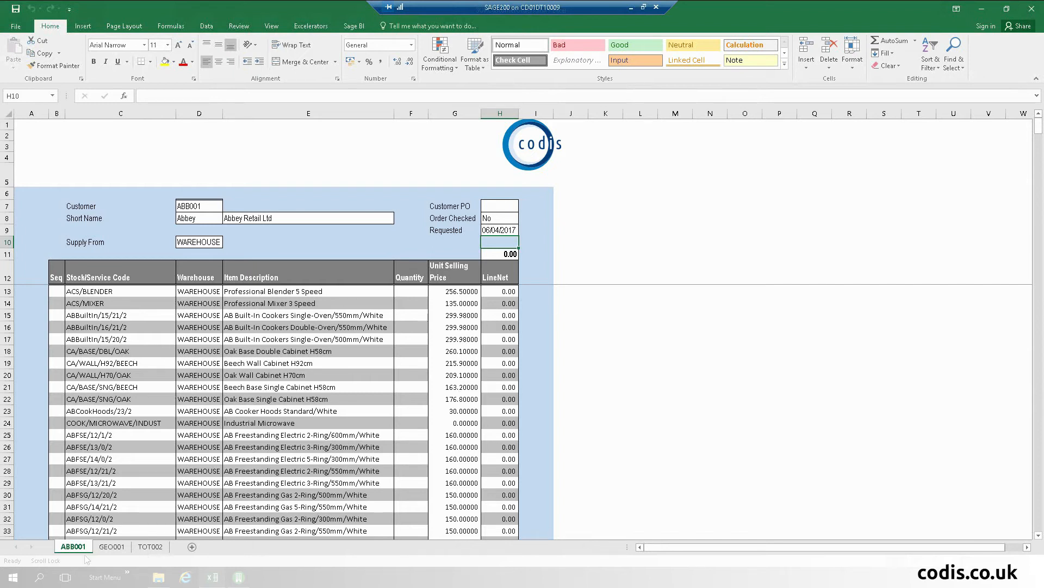
Step: Look through the GEO001 and TOT002 customer order sheets, then return to ABB001
{"action": "left_click", "coordinate": [111, 548]}
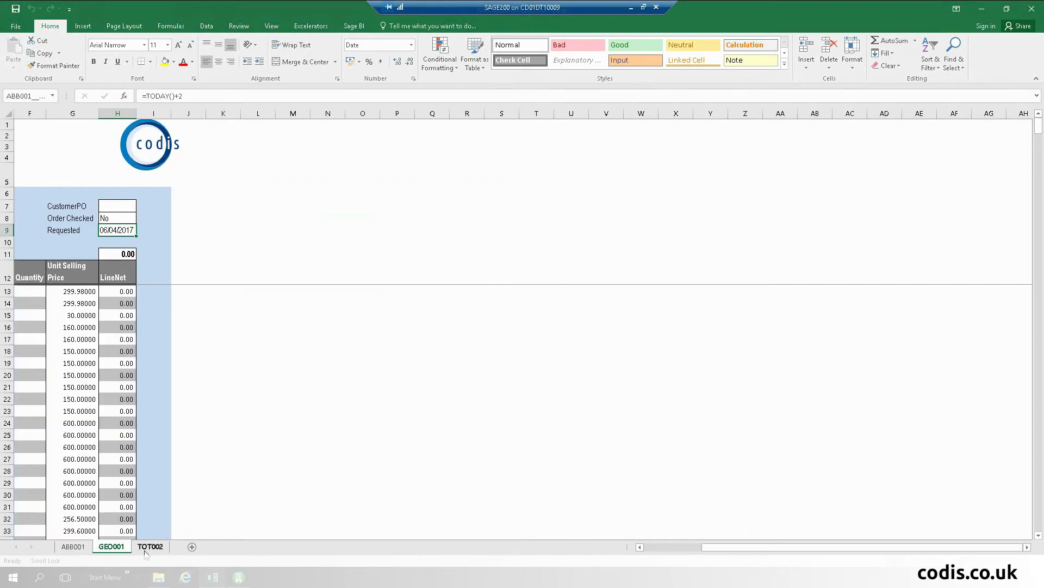
{"action": "left_click", "coordinate": [675, 549]}
{"action": "left_click", "coordinate": [155, 549]}
{"action": "left_click", "coordinate": [74, 549]}
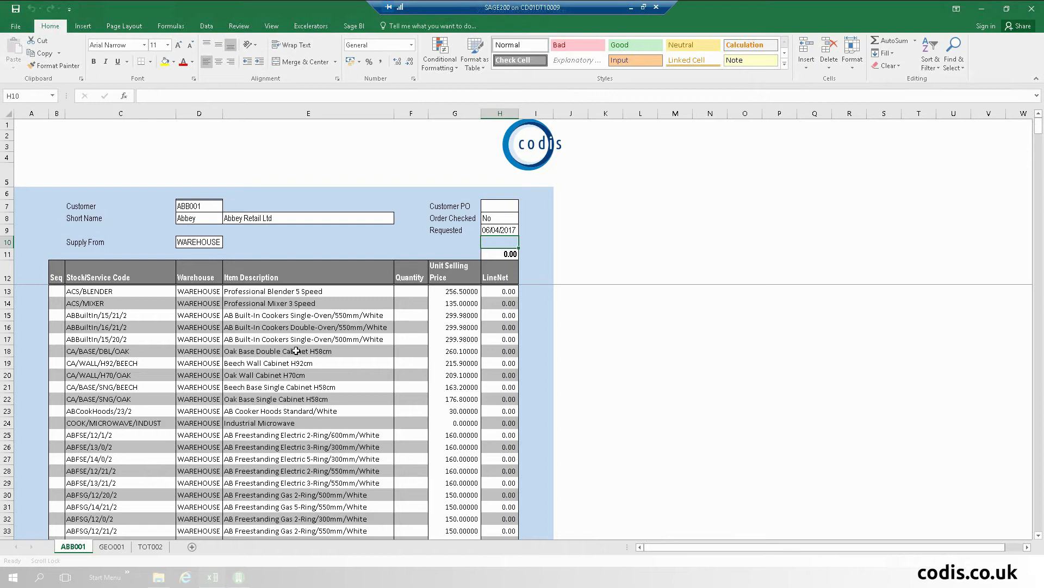
Step: Enter order quantities 3, 2 and 1 in F15, F17 and F23
{"action": "left_click", "coordinate": [410, 315]}
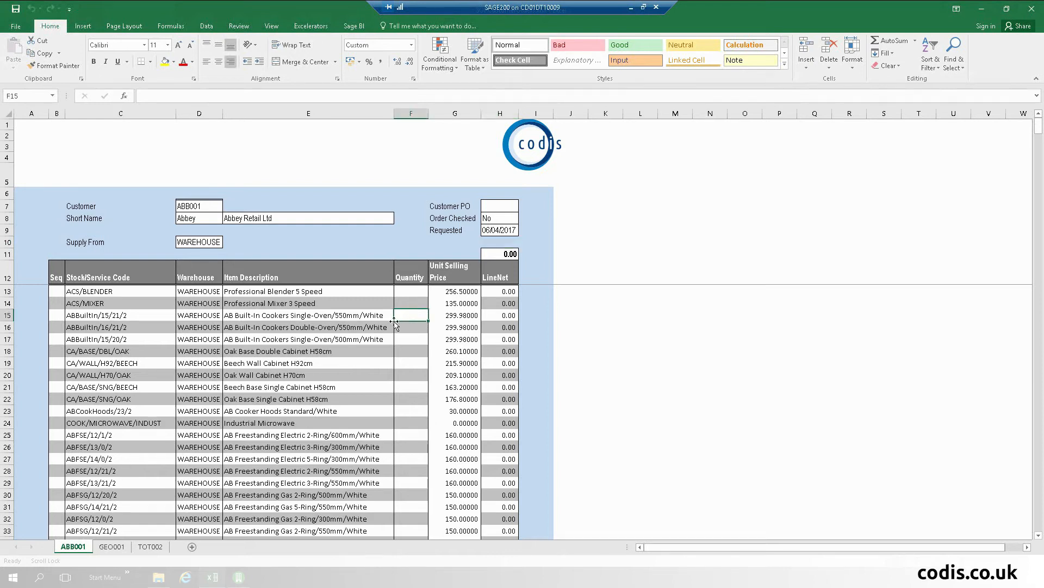
{"action": "scroll", "coordinate": [395, 323], "scroll_direction": "down", "scroll_amount": 1}
{"action": "type", "text": "3"}
{"action": "scroll", "coordinate": [394, 321], "scroll_direction": "down", "scroll_amount": 3}
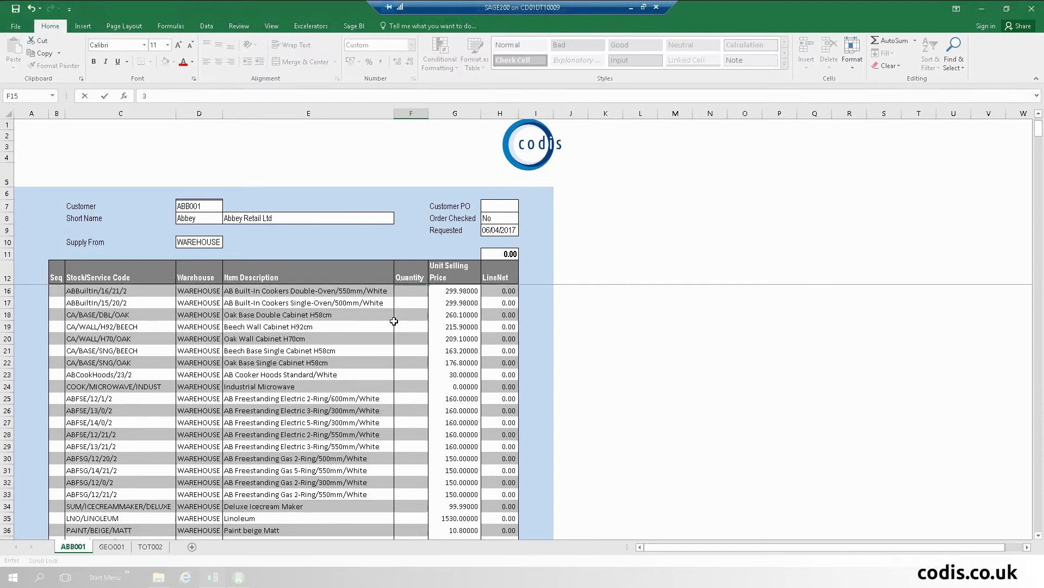
{"action": "scroll", "coordinate": [394, 321], "scroll_direction": "up", "scroll_amount": 4}
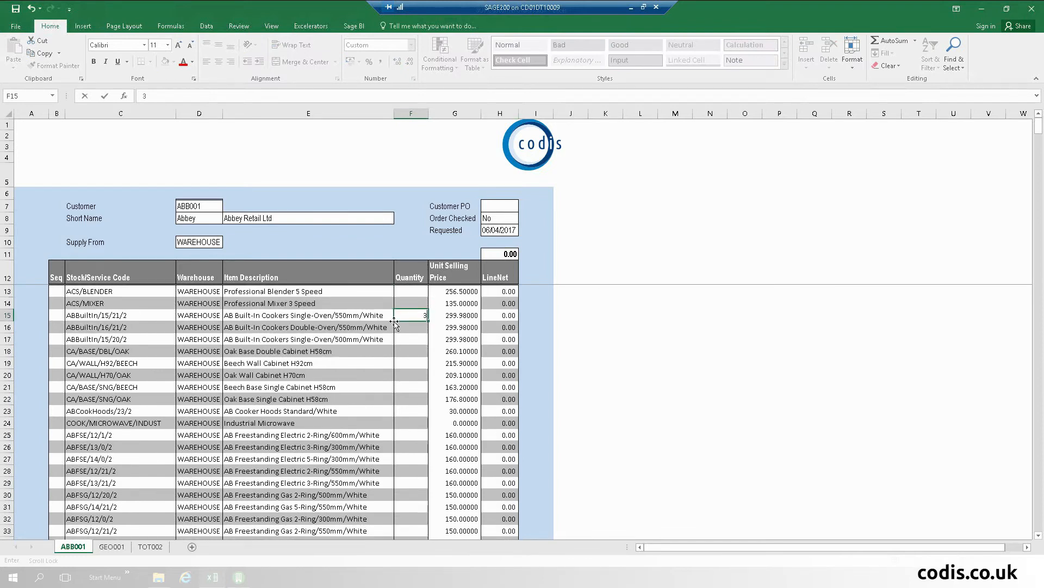
{"action": "left_click", "coordinate": [415, 340]}
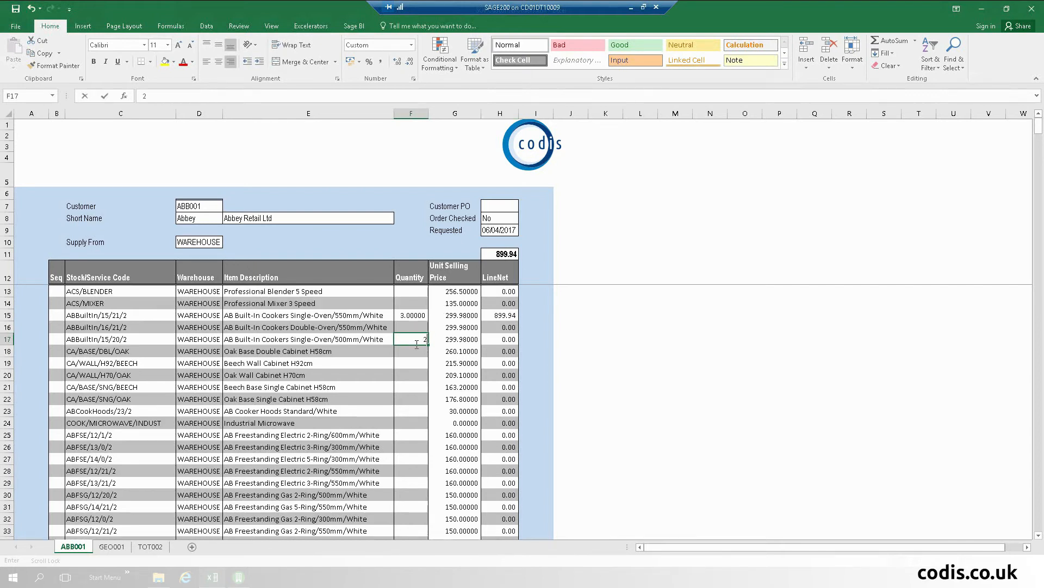
{"action": "type", "text": "2"}
{"action": "left_click", "coordinate": [410, 405]}
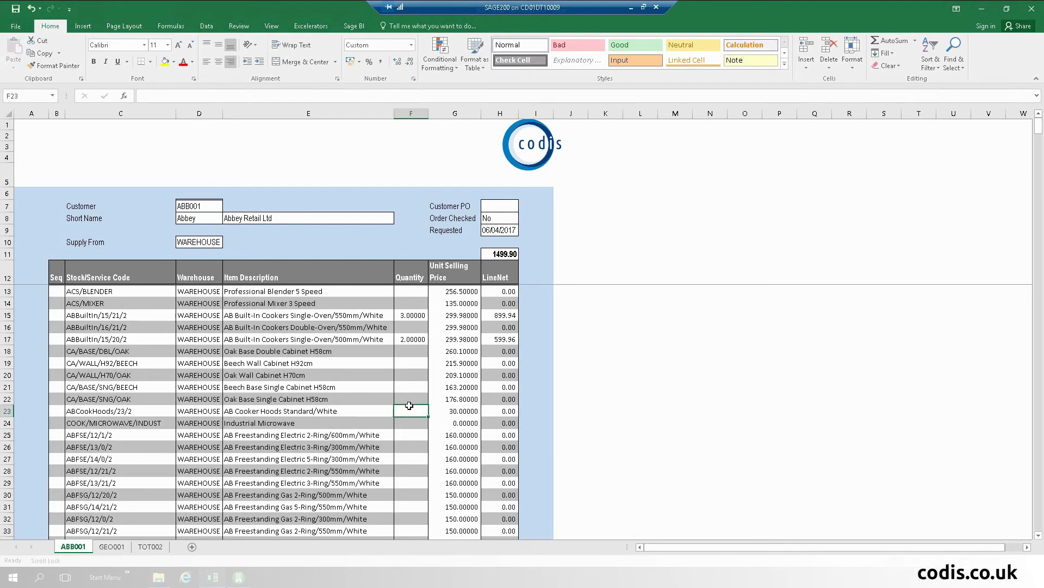
{"action": "type", "text": "1"}
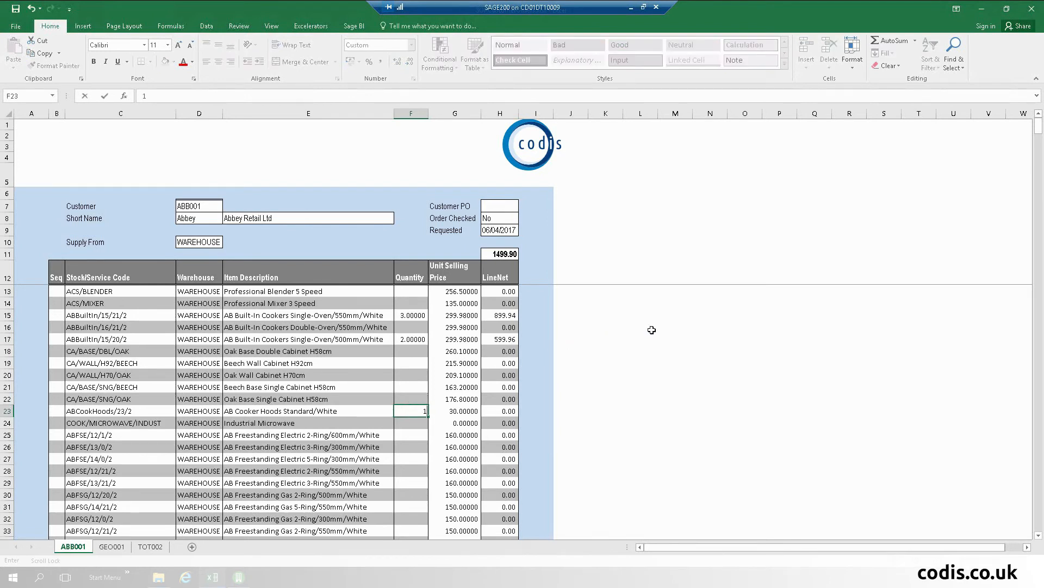
{"action": "key", "text": "Tab"}
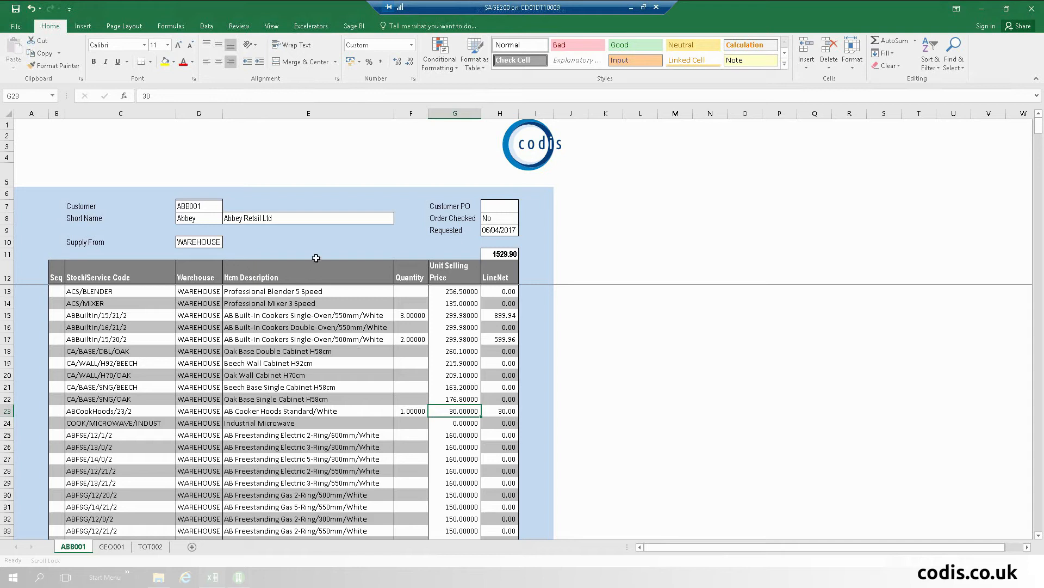
Step: Minimize Excel and open the A2.3 OrderForm2 workbook from the AA Demo 02 folder
{"action": "left_click", "coordinate": [992, 12]}
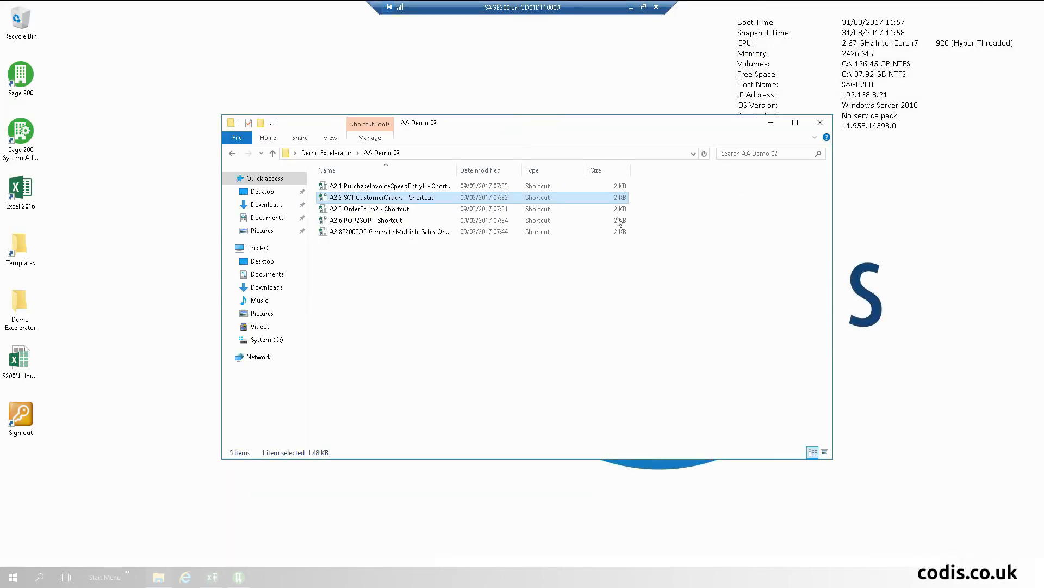
{"action": "double_click", "coordinate": [372, 210]}
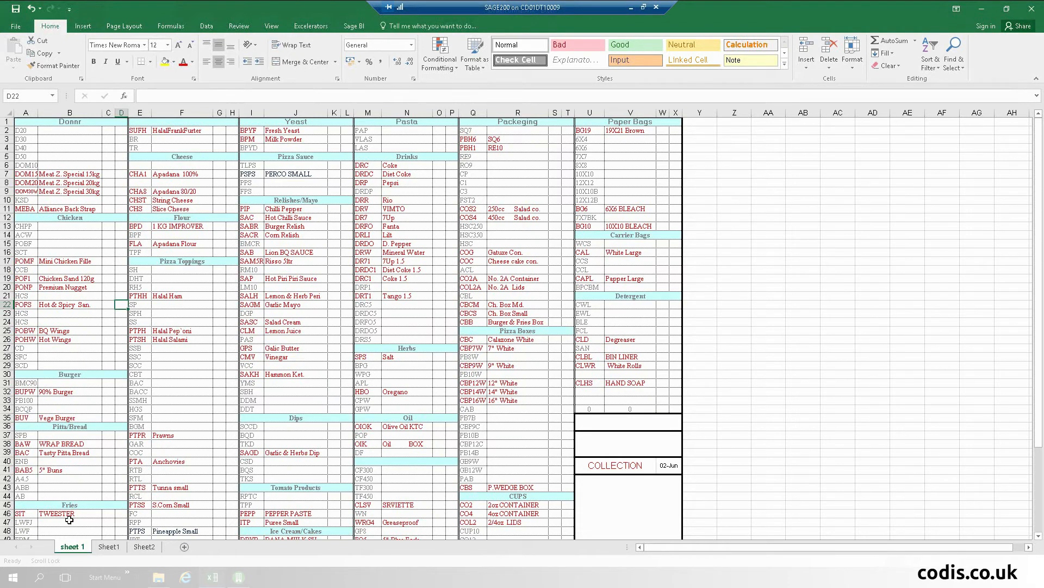
Step: Enter quantities 2, 1 and 2 for Meat Z. Special 20kg, chicken fillet and Hot Wings
{"action": "left_click", "coordinate": [107, 182]}
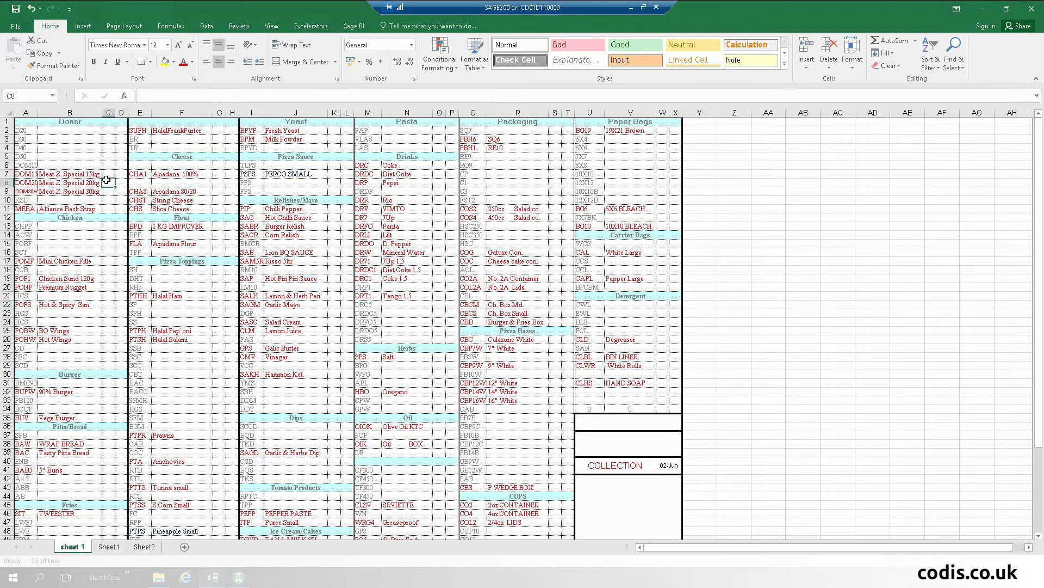
{"action": "double_click", "coordinate": [107, 180]}
{"action": "type", "text": "2"}
{"action": "scroll", "coordinate": [107, 180], "scroll_direction": "down", "scroll_amount": 1}
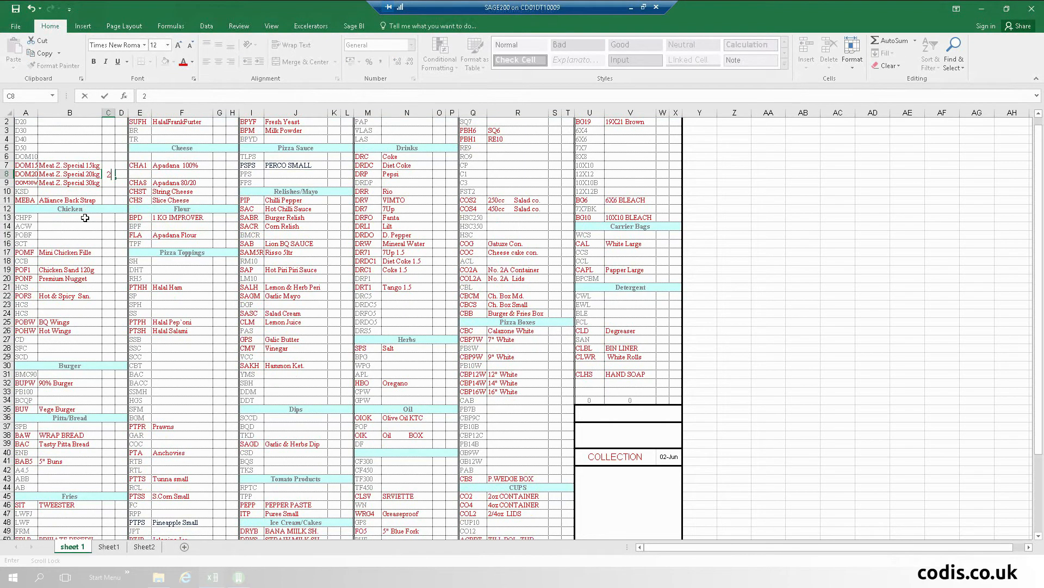
{"action": "left_click", "coordinate": [107, 253]}
{"action": "type", "text": "`"}
{"action": "key", "text": "BackSpace"}
{"action": "type", "text": "1"}
{"action": "left_click", "coordinate": [107, 329]}
{"action": "type", "text": "2"}
{"action": "key", "text": "Tab"}
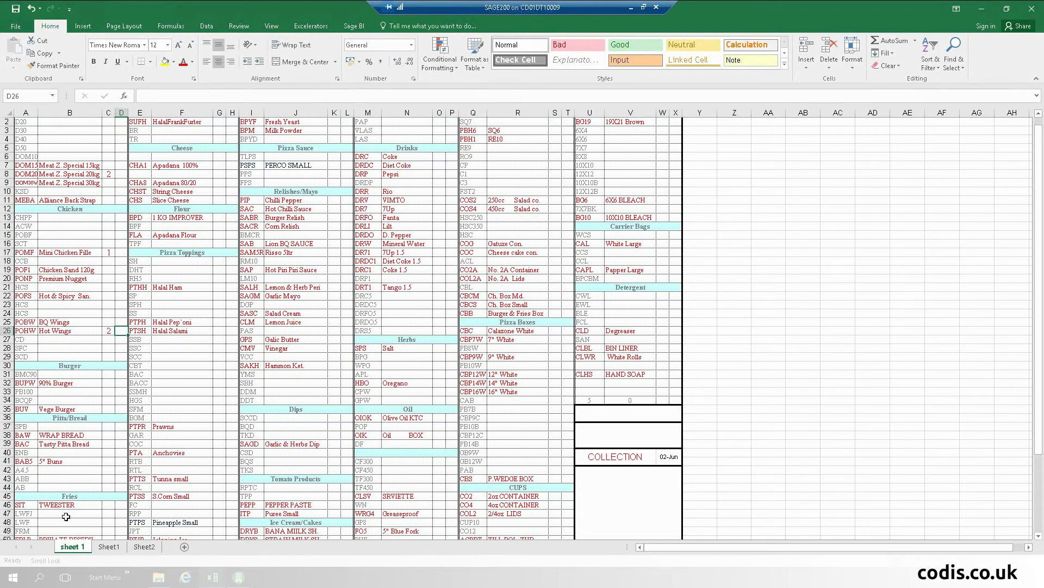
Step: Check the Sheet1 order form's quantities and the F13 quantity formula
{"action": "left_click", "coordinate": [109, 546]}
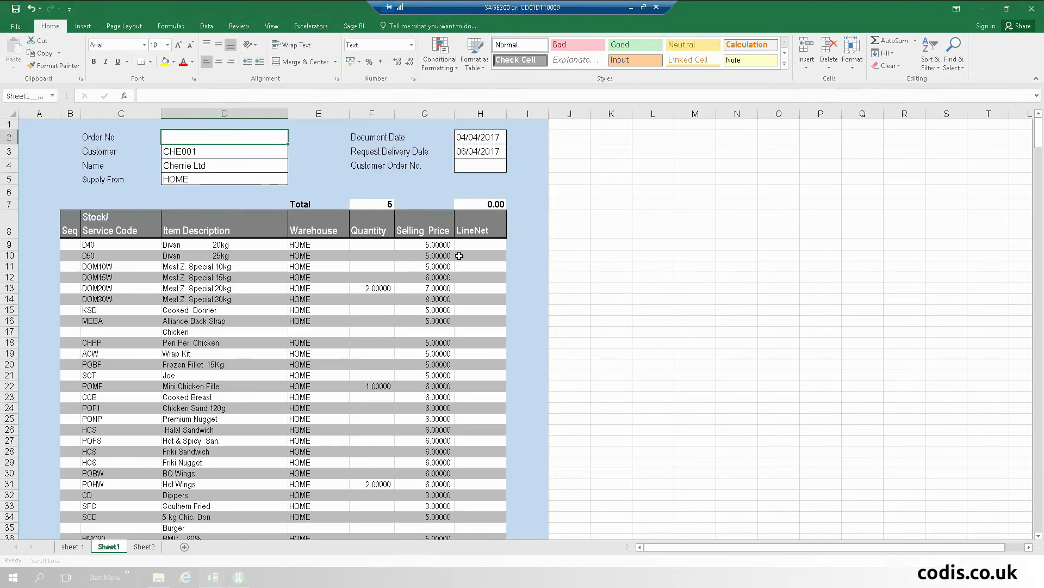
{"action": "left_click", "coordinate": [370, 292]}
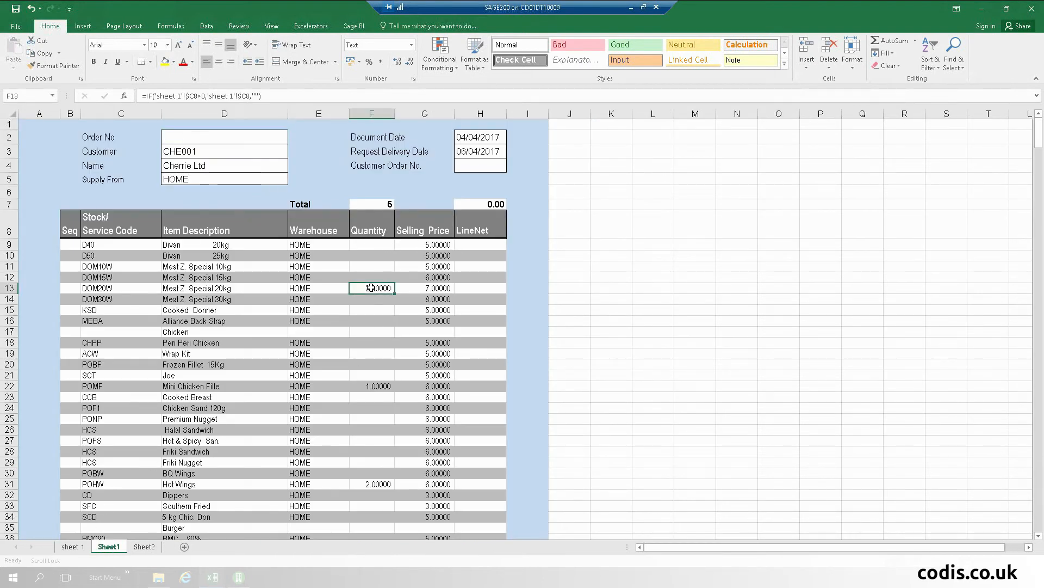
{"action": "left_click", "coordinate": [69, 545]}
Step: Add quantity 1 for Meat Z. Special 30kg and confirm the form totals 6
{"action": "left_click", "coordinate": [108, 183]}
{"action": "type", "text": "1"}
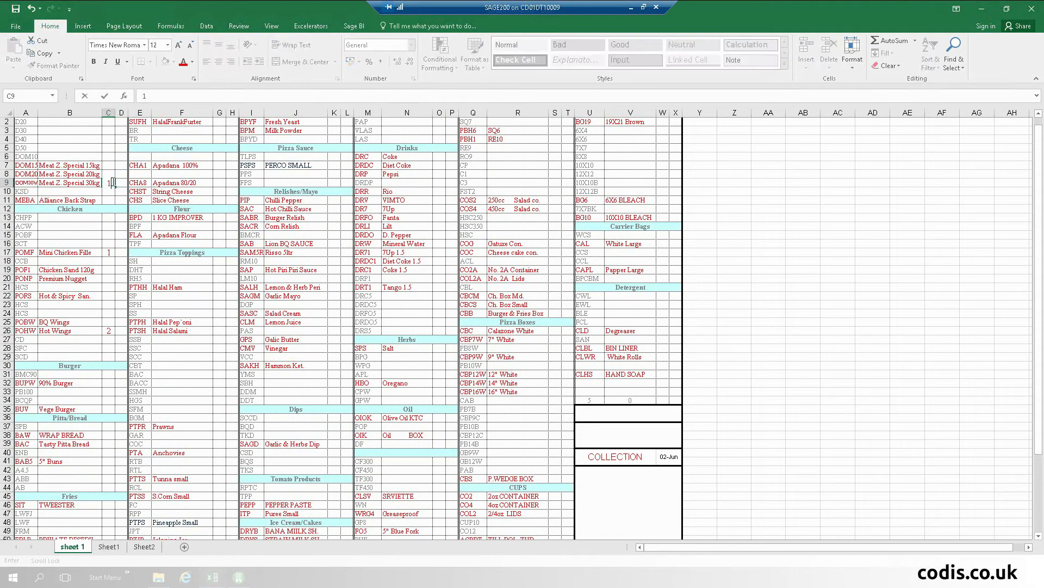
{"action": "key", "text": "Tab"}
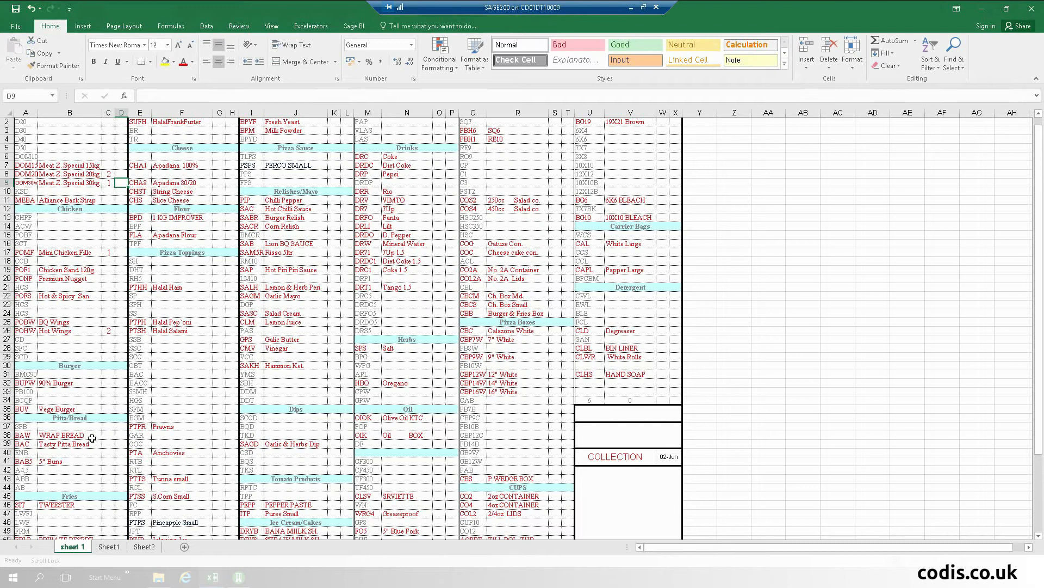
{"action": "left_click", "coordinate": [109, 547]}
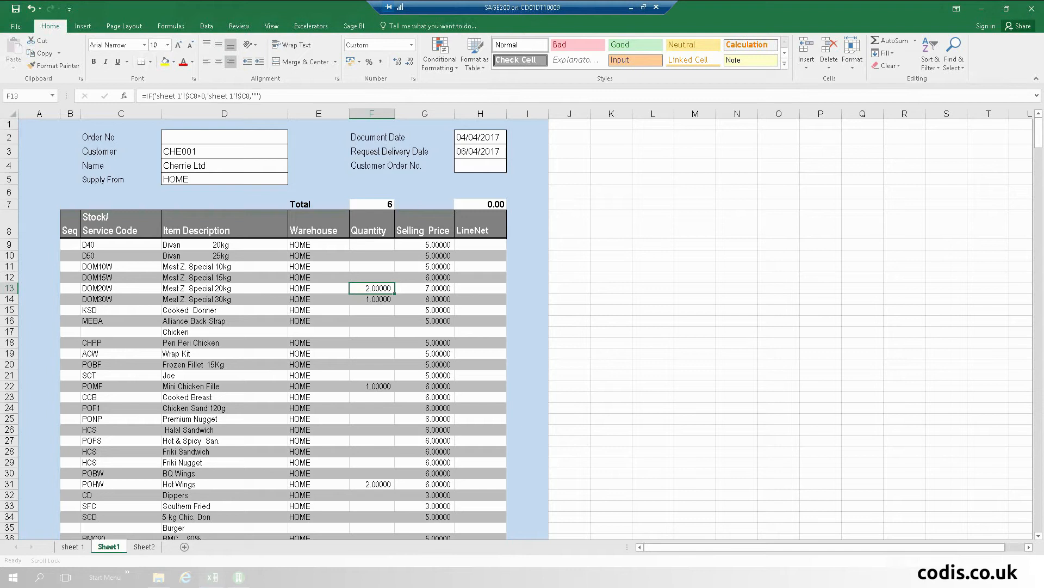
{"action": "left_click", "coordinate": [160, 578]}
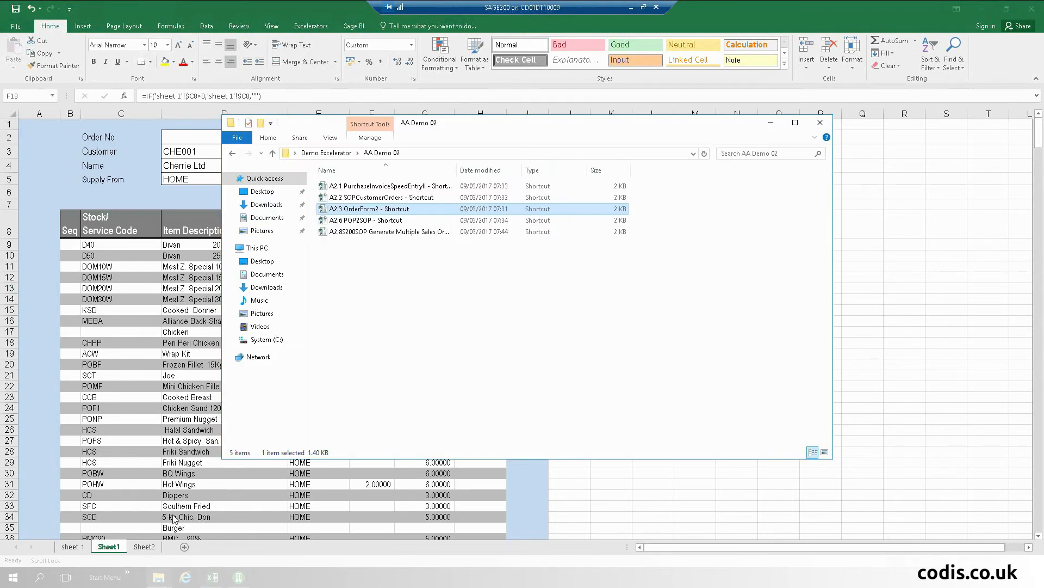
Step: Open the A2.6 POP2SOP workbook from the AA Demo 02 folder
{"action": "double_click", "coordinate": [394, 220]}
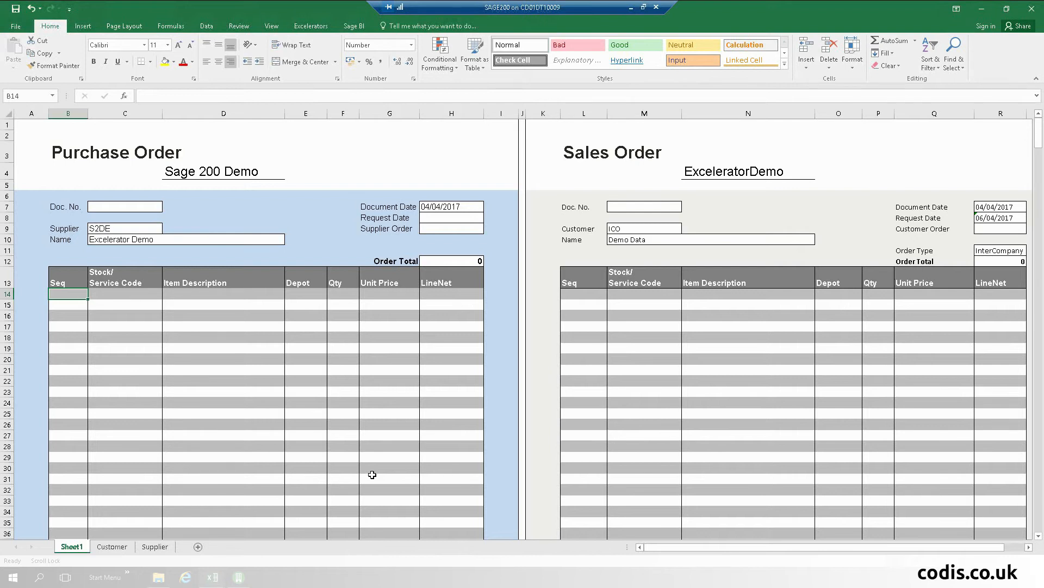
Step: Point out the Sage 200 Demo and ExceleratorDemo companies, then bring up options for C14
{"action": "left_click", "coordinate": [223, 171]}
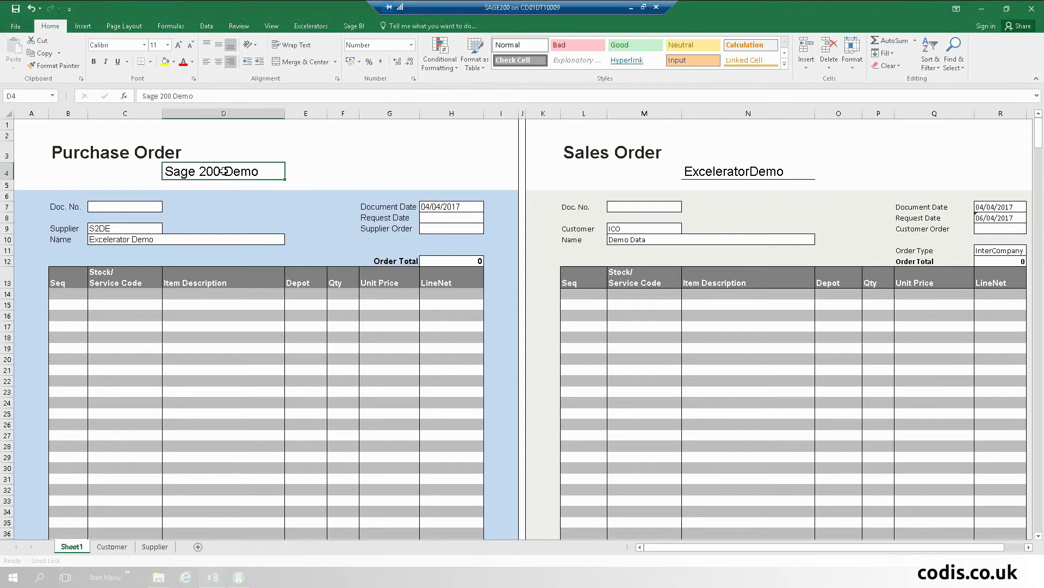
{"action": "left_click", "coordinate": [730, 172]}
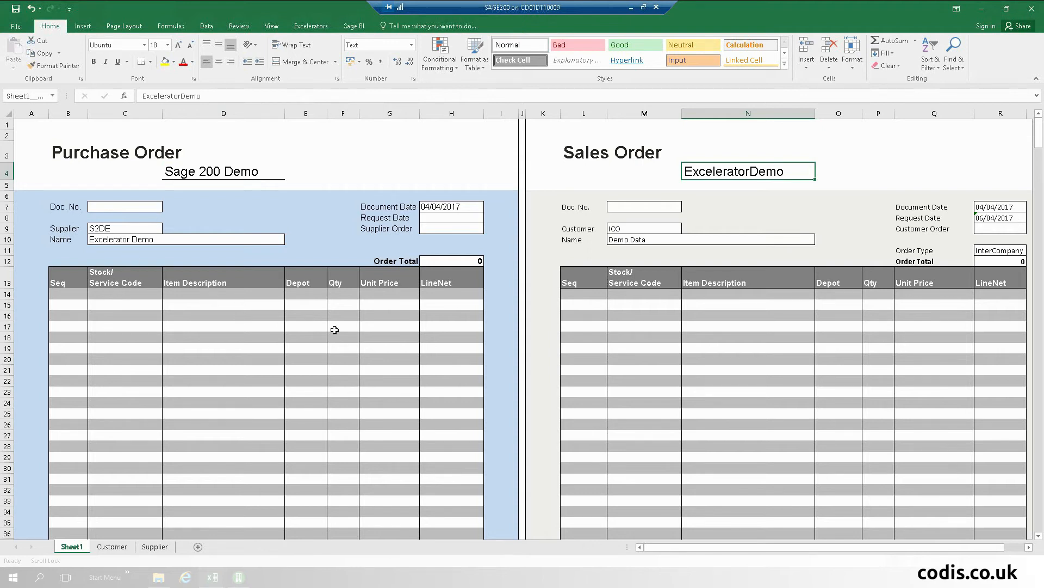
{"action": "left_click", "coordinate": [119, 293]}
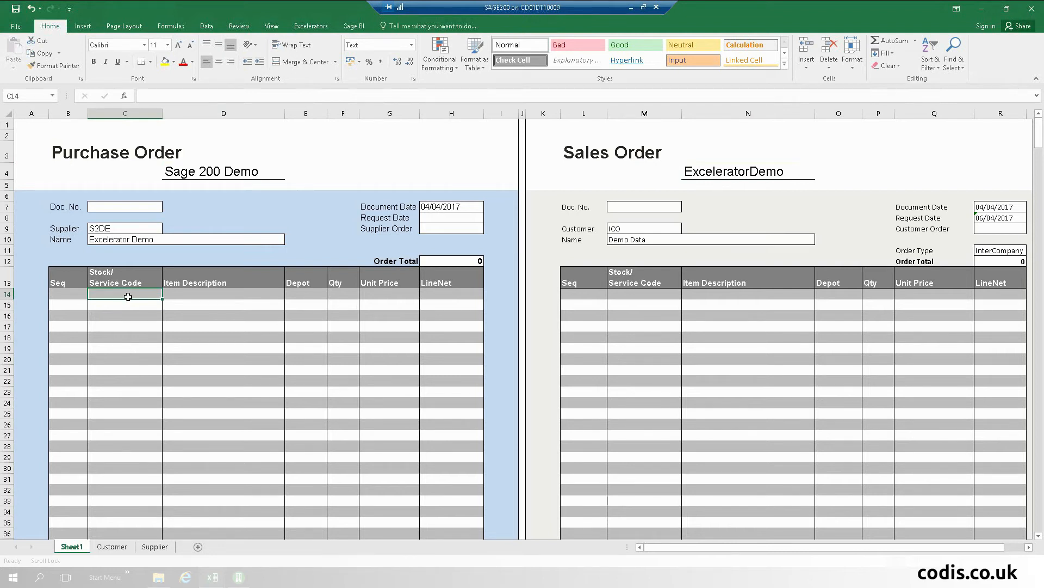
{"action": "right_click", "coordinate": [112, 297]}
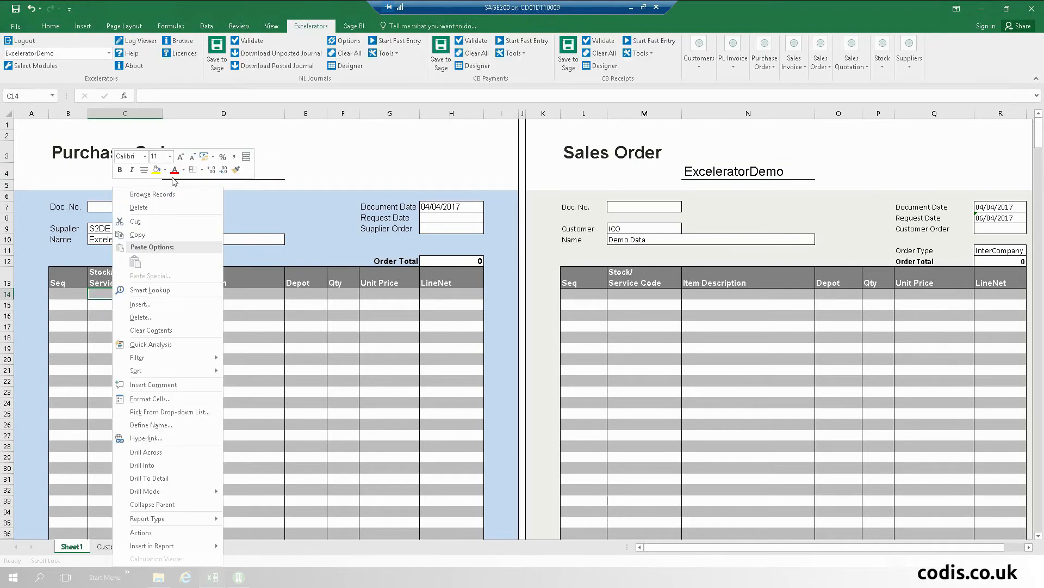
Step: Browse stock records and fill the order lines with the four BEECH cabinet items
{"action": "left_click", "coordinate": [172, 194]}
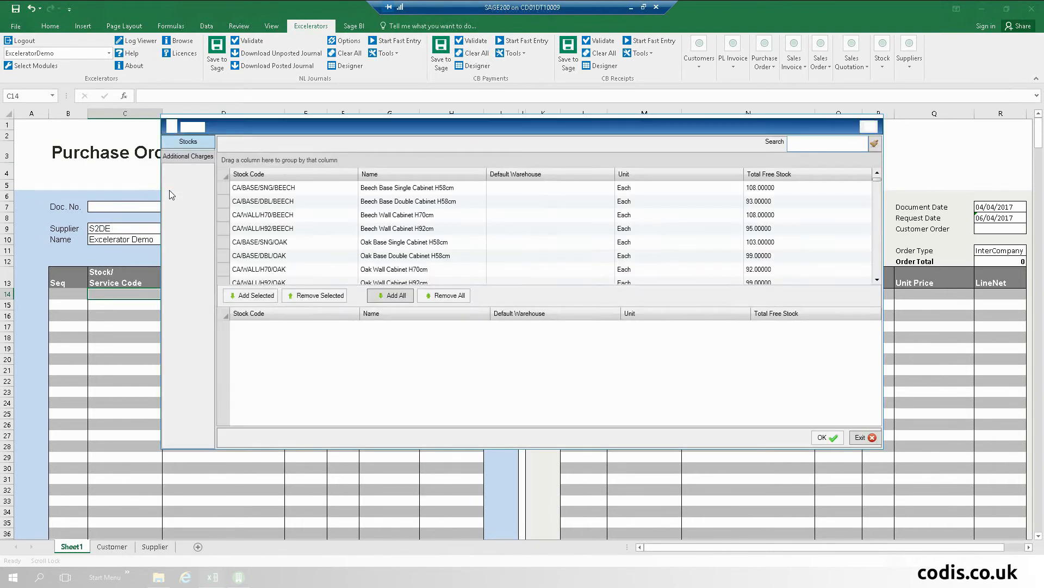
{"action": "left_click", "coordinate": [292, 228], "text": "shift"}
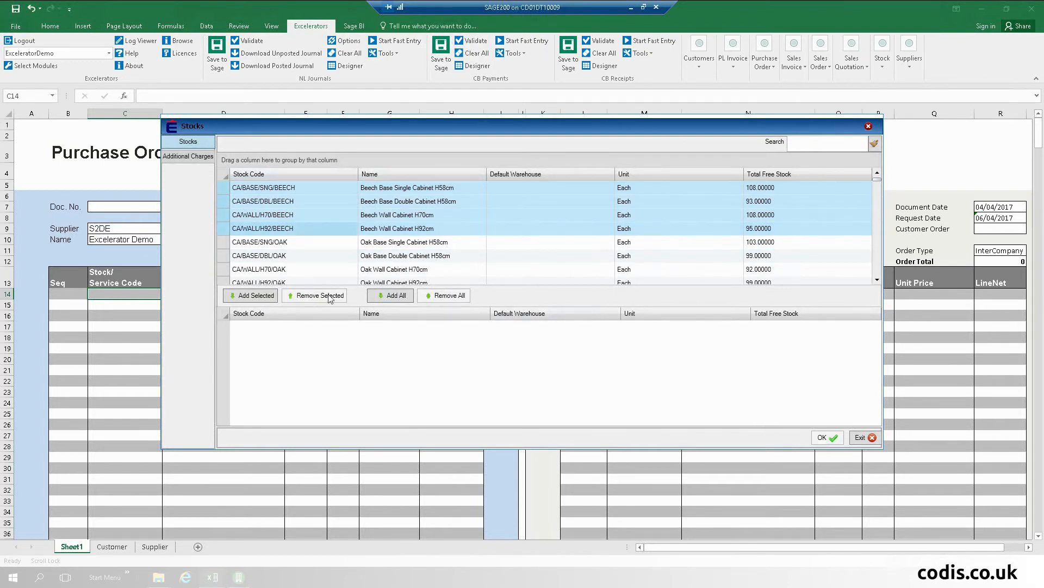
{"action": "left_click", "coordinate": [242, 295]}
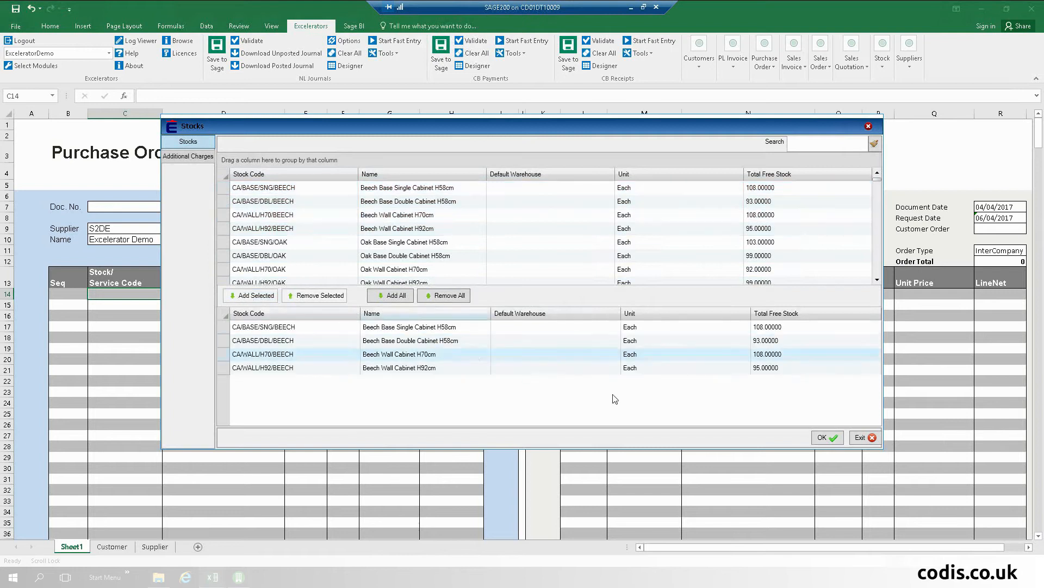
{"action": "left_click", "coordinate": [834, 441]}
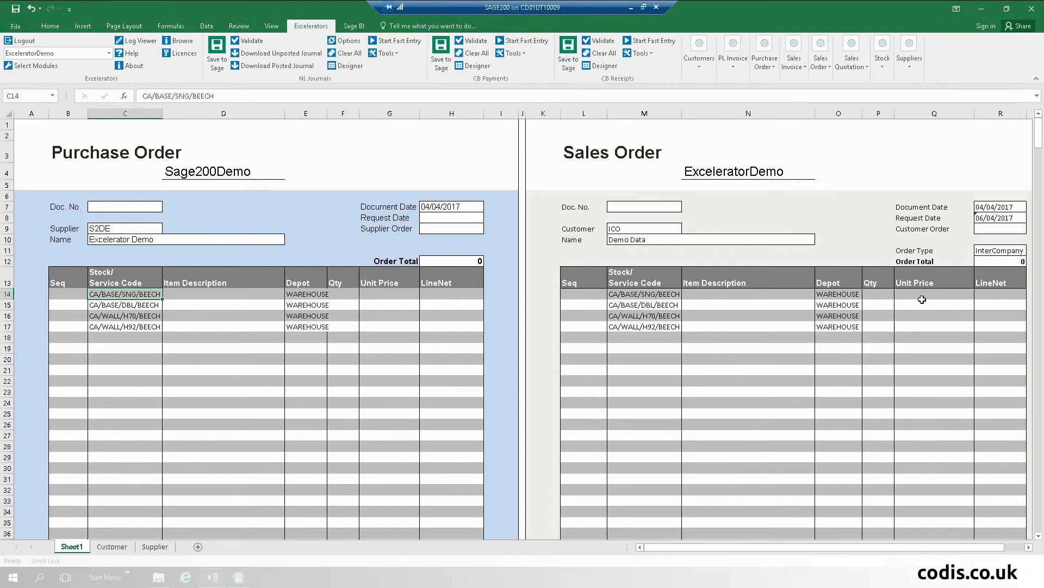
Step: Set the first line's quantity in F14 to 2
{"action": "left_click", "coordinate": [344, 294]}
{"action": "type", "text": "2"}
{"action": "scroll", "coordinate": [344, 293], "scroll_direction": "down", "scroll_amount": 1}
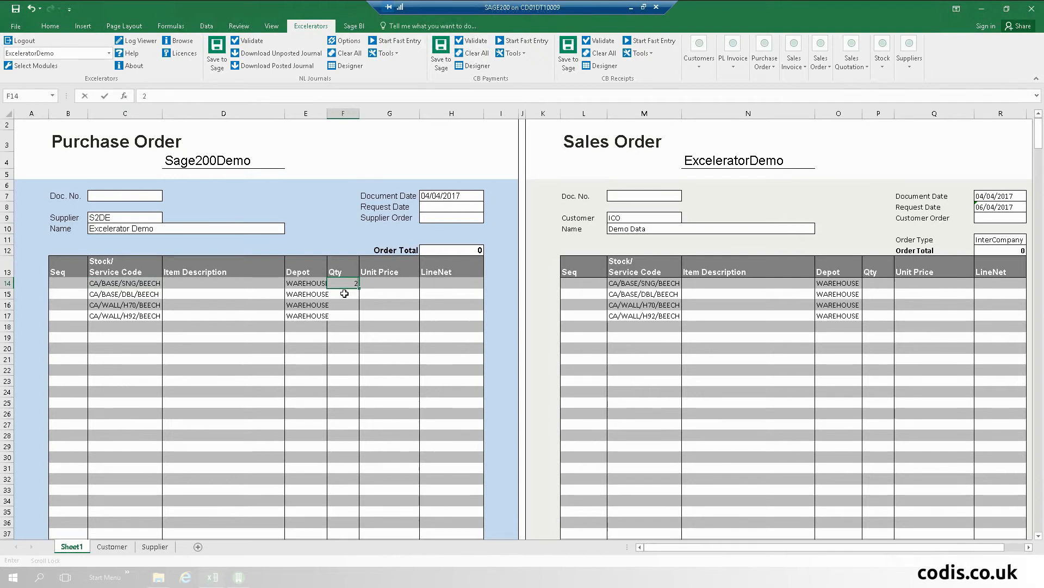
{"action": "scroll", "coordinate": [344, 294], "scroll_direction": "up", "scroll_amount": 1}
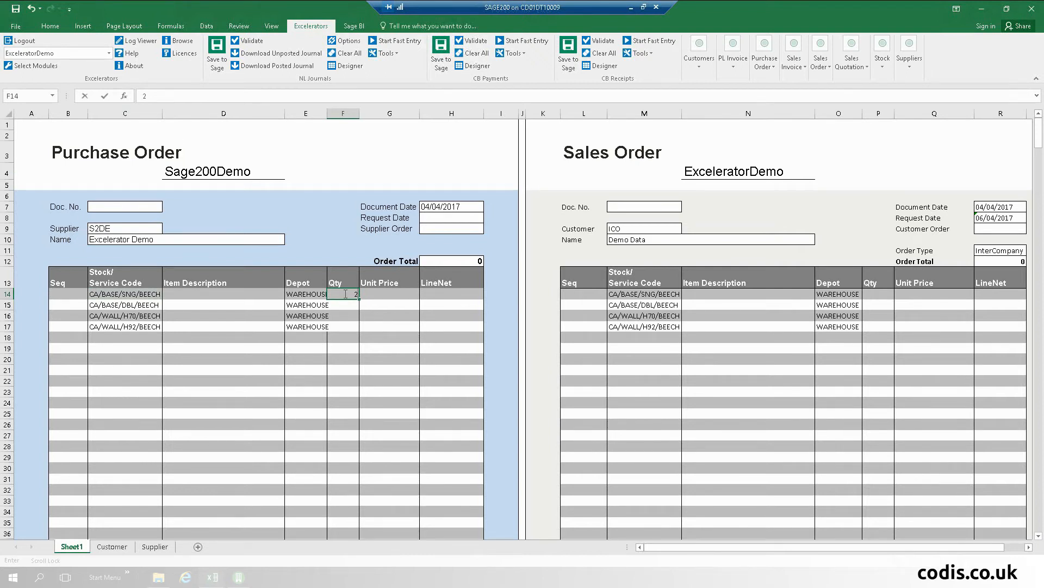
{"action": "key", "text": "Tab"}
{"action": "scroll", "coordinate": [344, 294], "scroll_direction": "down", "scroll_amount": 1}
{"action": "scroll", "coordinate": [345, 294], "scroll_direction": "up", "scroll_amount": 1}
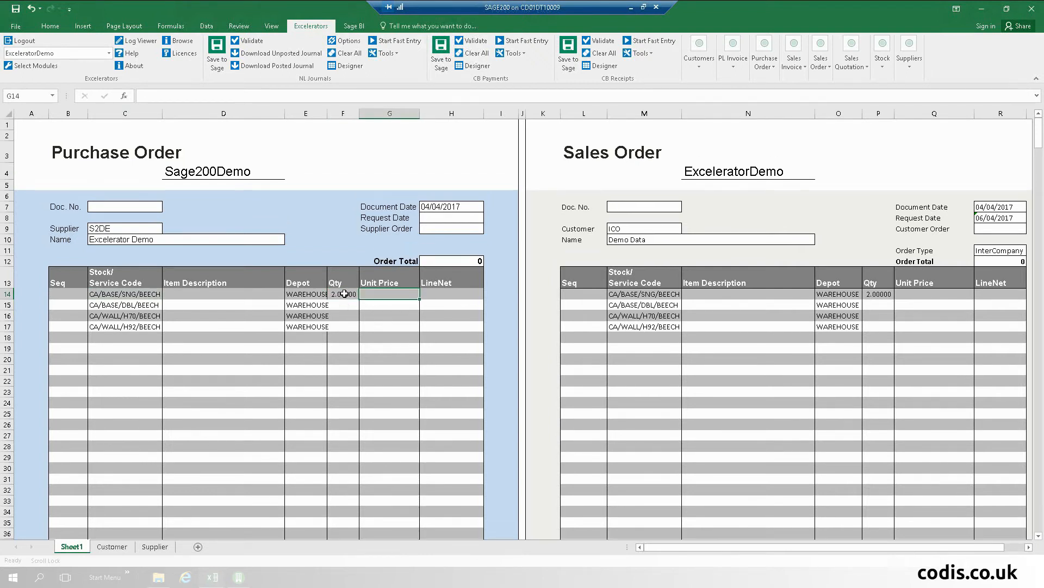
{"action": "left_click", "coordinate": [343, 318]}
{"action": "left_click_drag", "start_coordinate": [343, 296], "coordinate": [342, 306]}
Step: Enter quantities 1, 1 and 5 in F15:F17 and inspect the sales order's linking formulas
{"action": "left_click", "coordinate": [343, 304]}
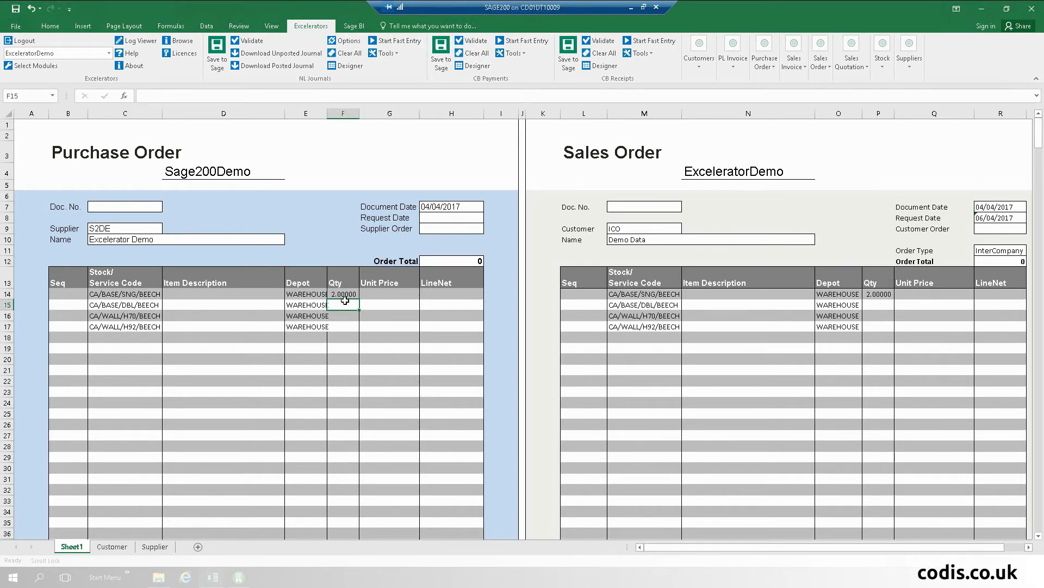
{"action": "type", "text": "1"}
{"action": "left_click", "coordinate": [345, 317]}
{"action": "type", "text": "1"}
{"action": "left_click", "coordinate": [347, 325]}
{"action": "type", "text": "5"}
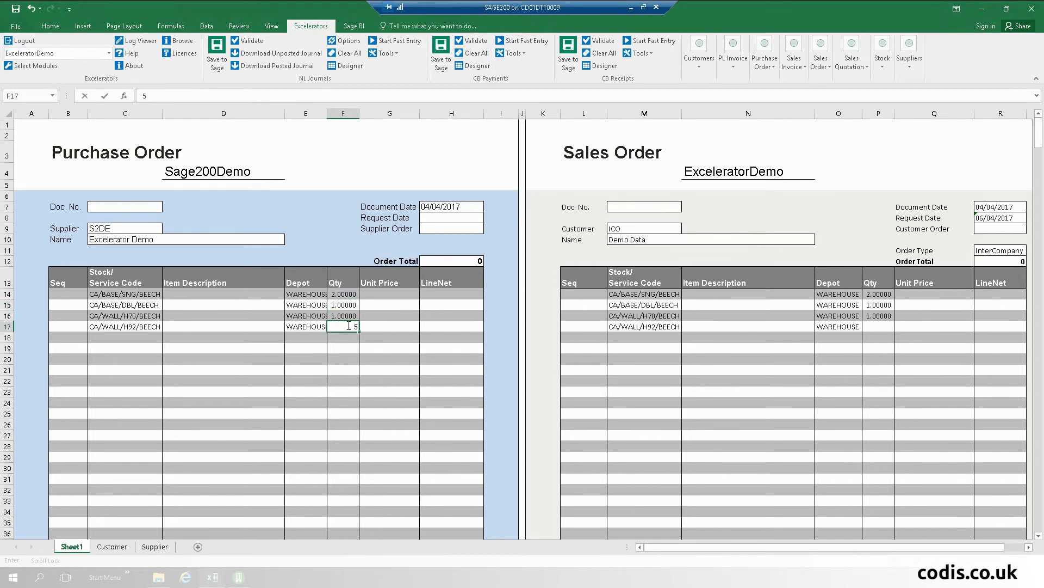
{"action": "key", "text": "Tab"}
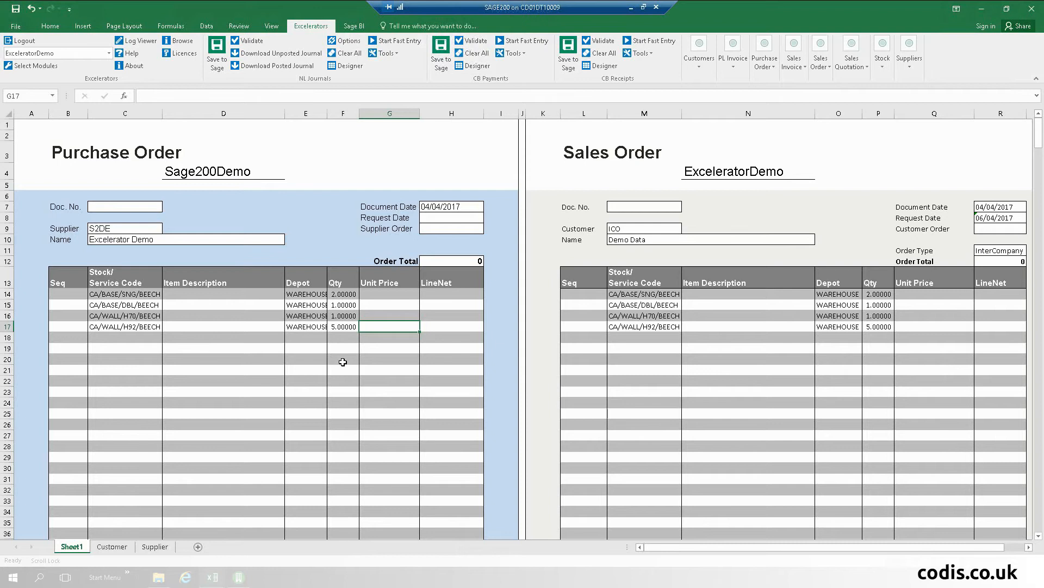
{"action": "left_click", "coordinate": [653, 292]}
{"action": "left_click", "coordinate": [645, 314]}
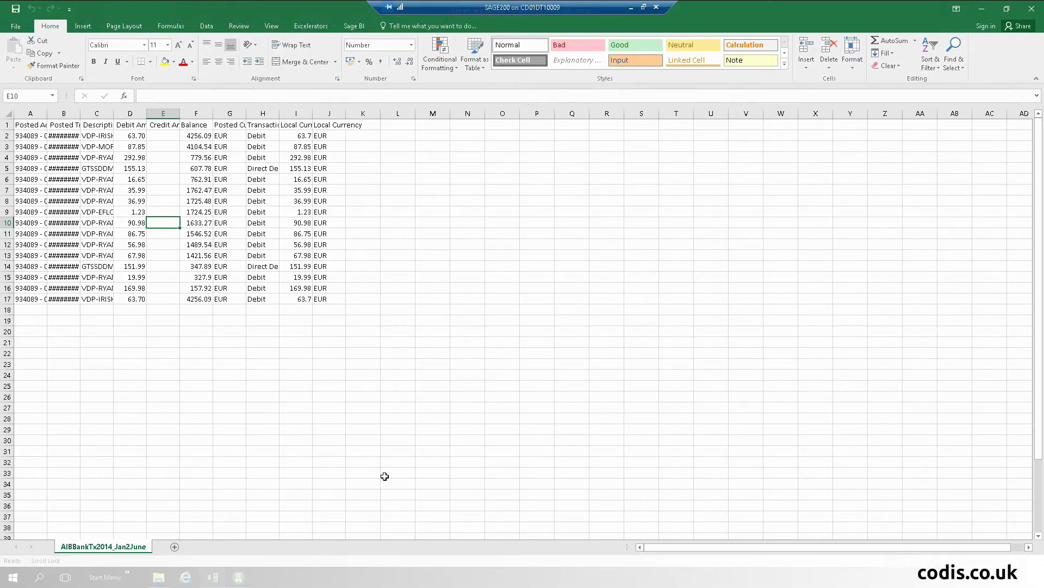
Step: Open the CBPaymentsCreditCardVer2 workbook, then switch back to the AIBBankTx2014 workbook
{"action": "left_click", "coordinate": [986, 9]}
{"action": "left_click", "coordinate": [412, 186]}
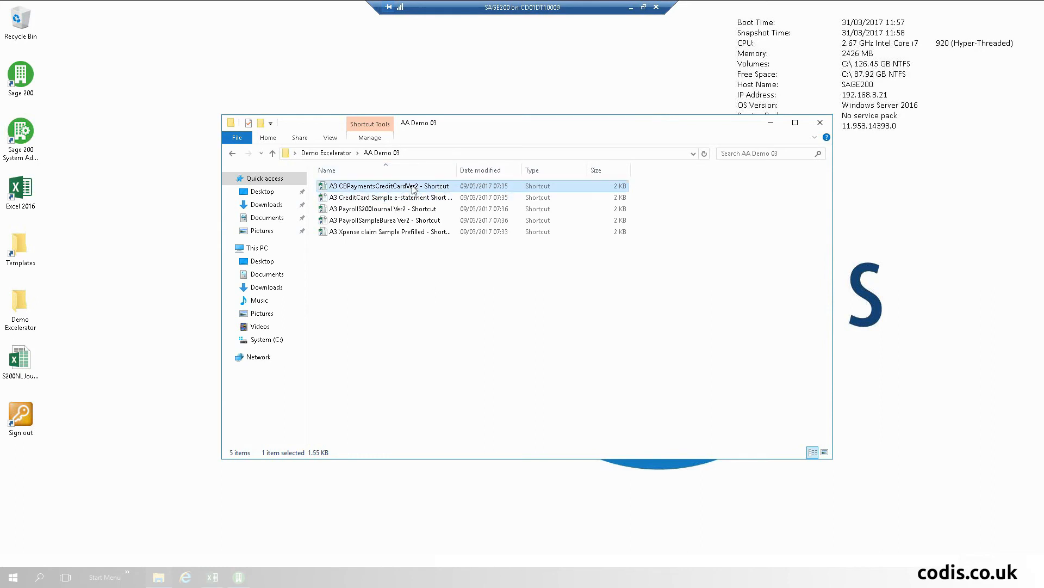
{"action": "double_click", "coordinate": [413, 187]}
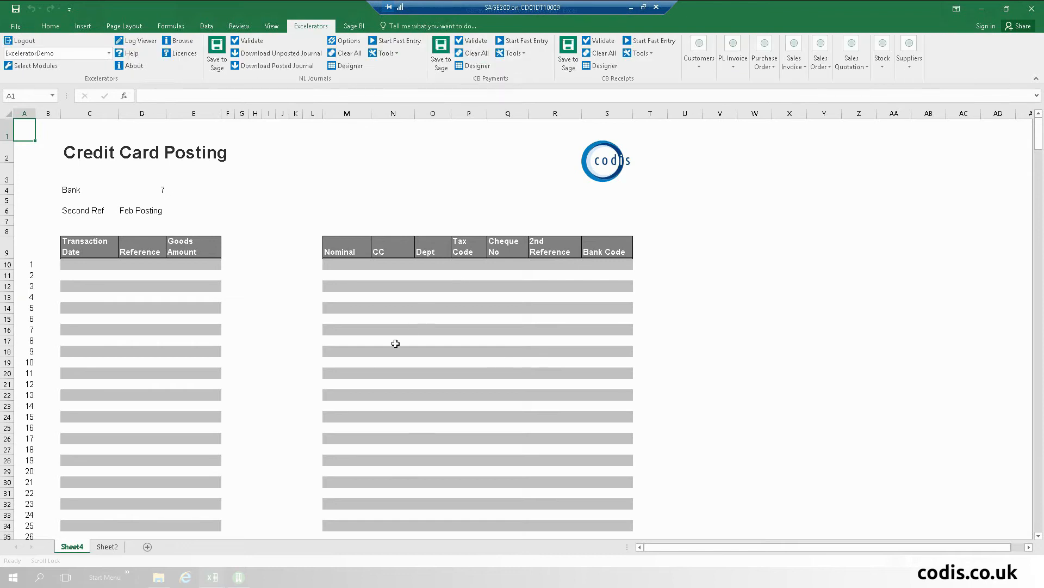
{"action": "mouse_move", "coordinate": [214, 583]}
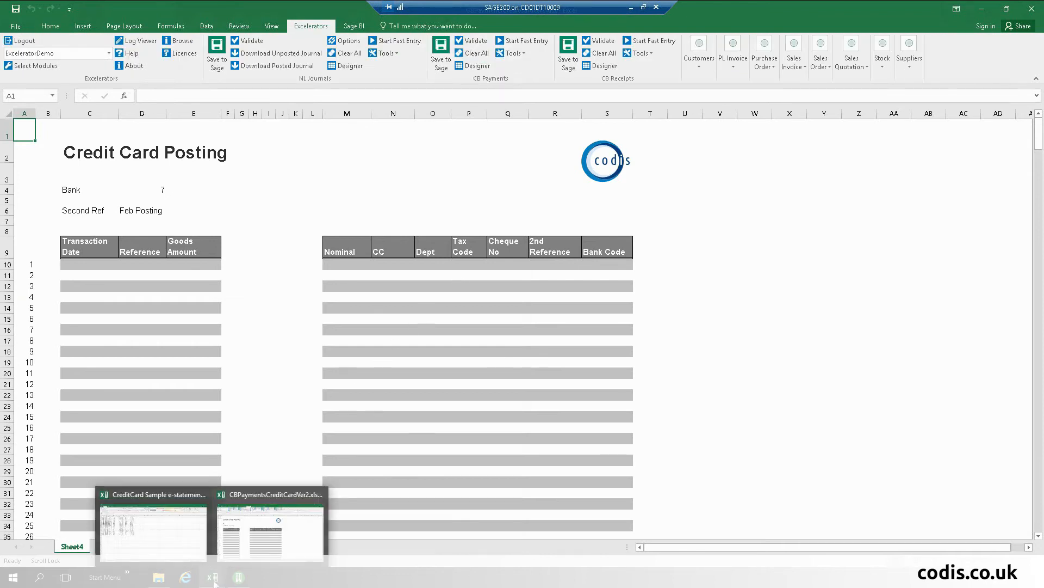
{"action": "left_click", "coordinate": [168, 538]}
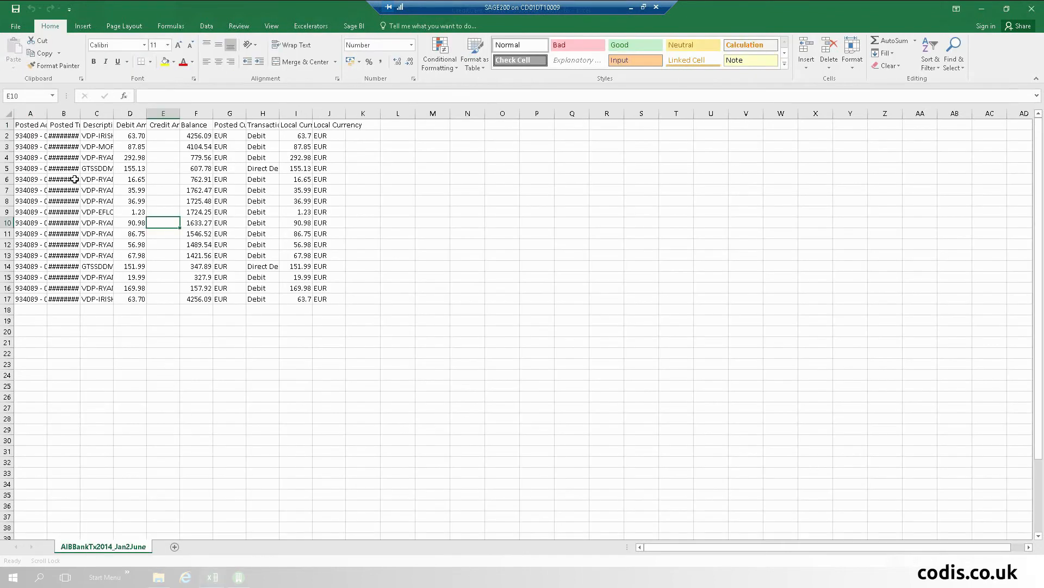
Step: Copy the 16 AIB bank transactions (A2:J17) and paste them at B10 of Credit Card Posting
{"action": "left_click", "coordinate": [16, 134]}
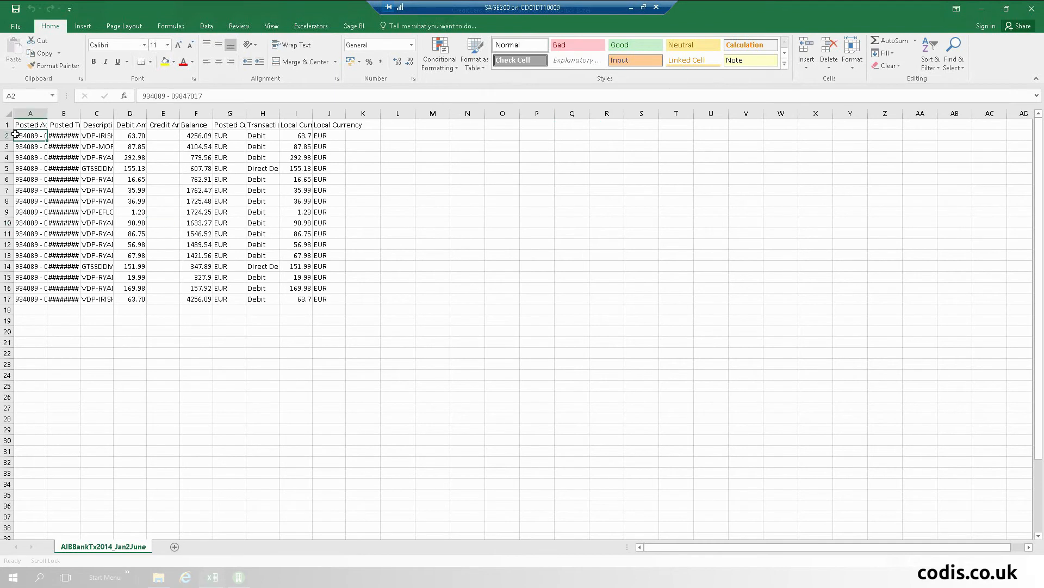
{"action": "key", "text": "ctrl+shift+Down"}
{"action": "key", "text": "shift+Right"}
{"action": "key", "text": "shift+Right"}
{"action": "key", "text": "shift+Right"}
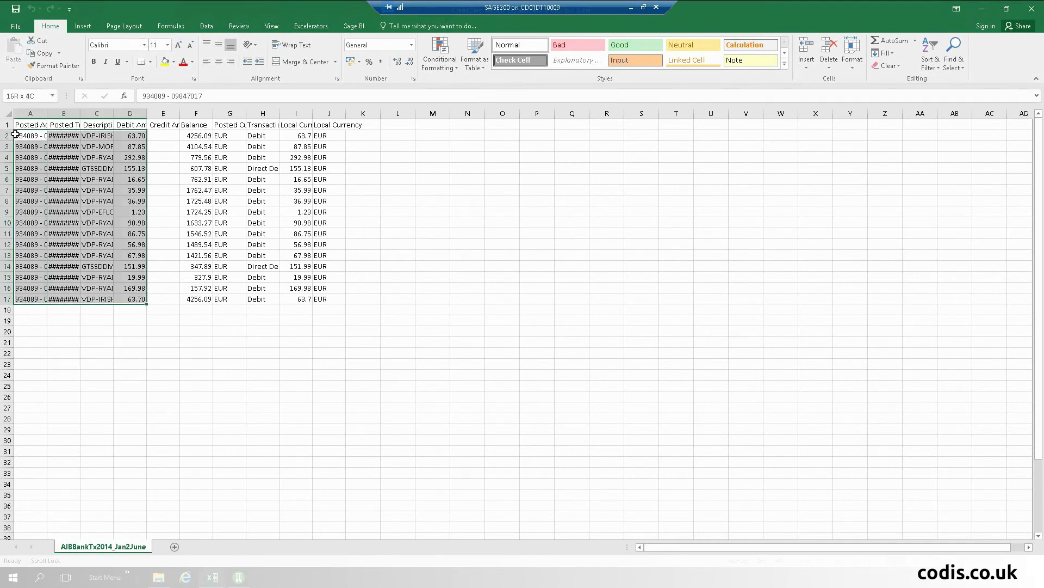
{"action": "key", "text": "shift+Right"}
{"action": "key", "text": "shift+Right"}
{"action": "key", "text": "shift+Right"}
{"action": "key", "text": "shift+Right"}
{"action": "key", "text": "shift+Right"}
{"action": "key", "text": "shift+Right"}
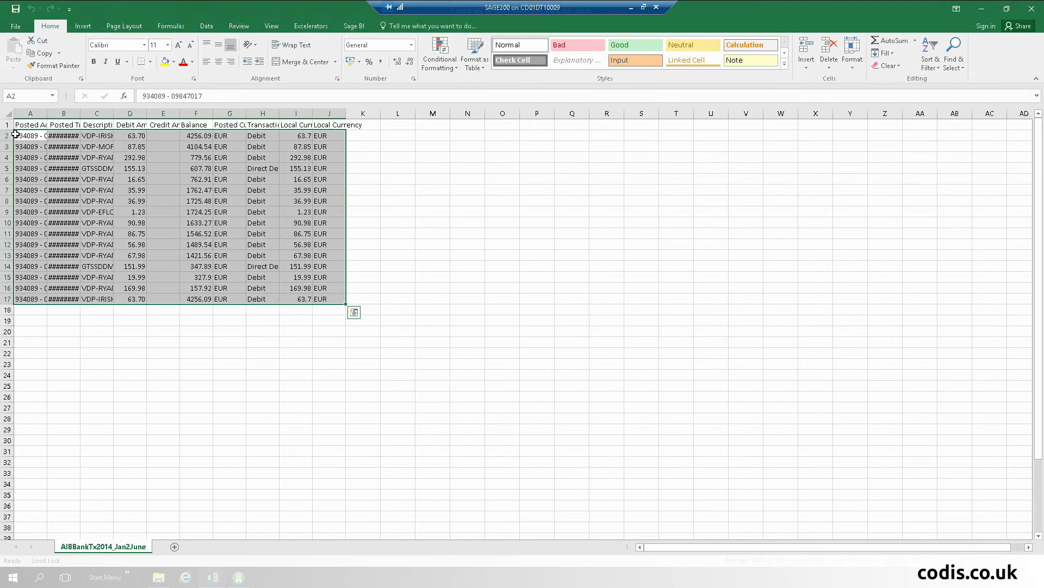
{"action": "right_click", "coordinate": [234, 220]}
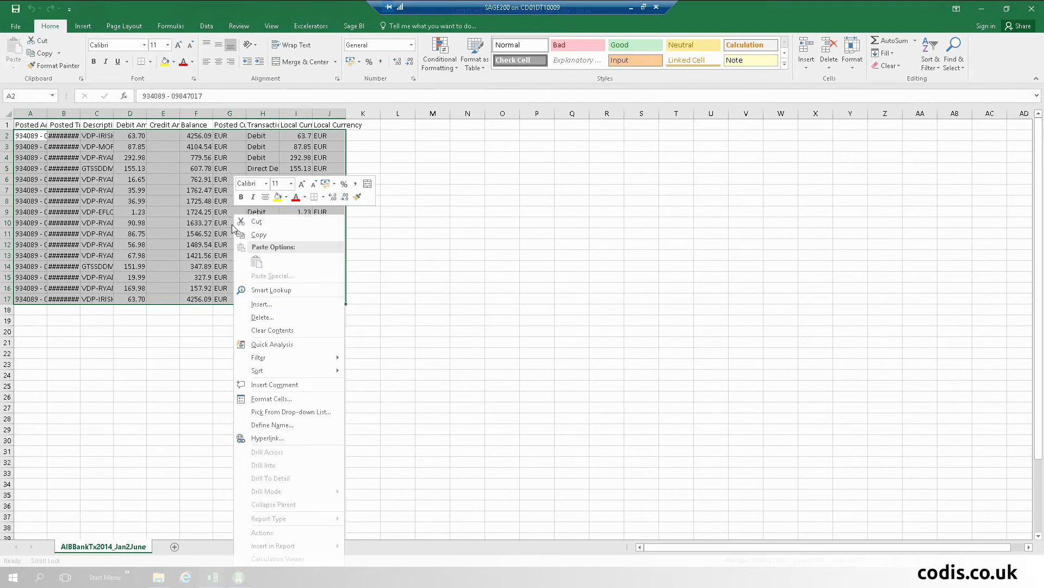
{"action": "left_click", "coordinate": [270, 234]}
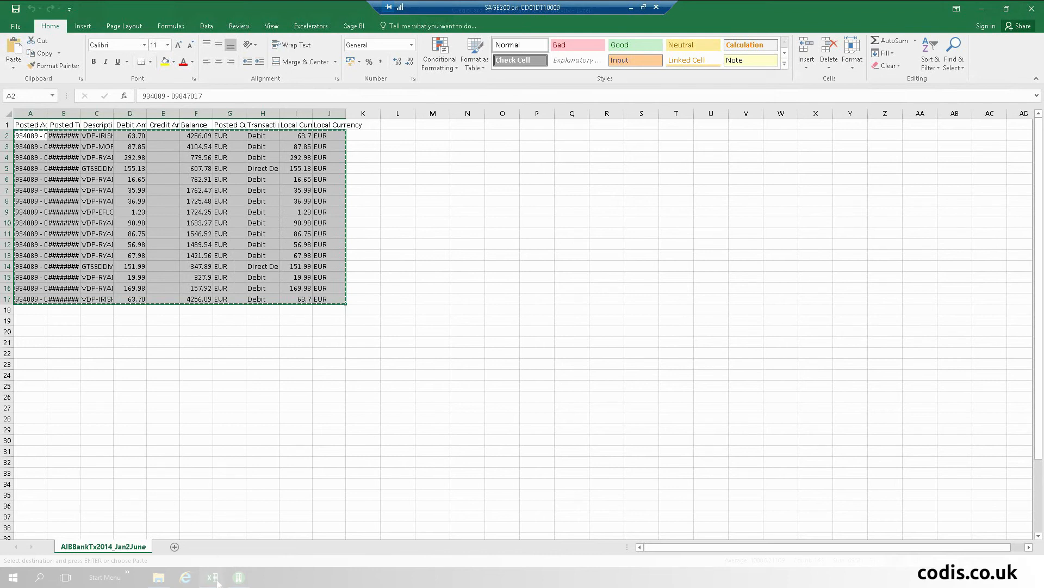
{"action": "mouse_move", "coordinate": [214, 578]}
{"action": "left_click", "coordinate": [266, 521]}
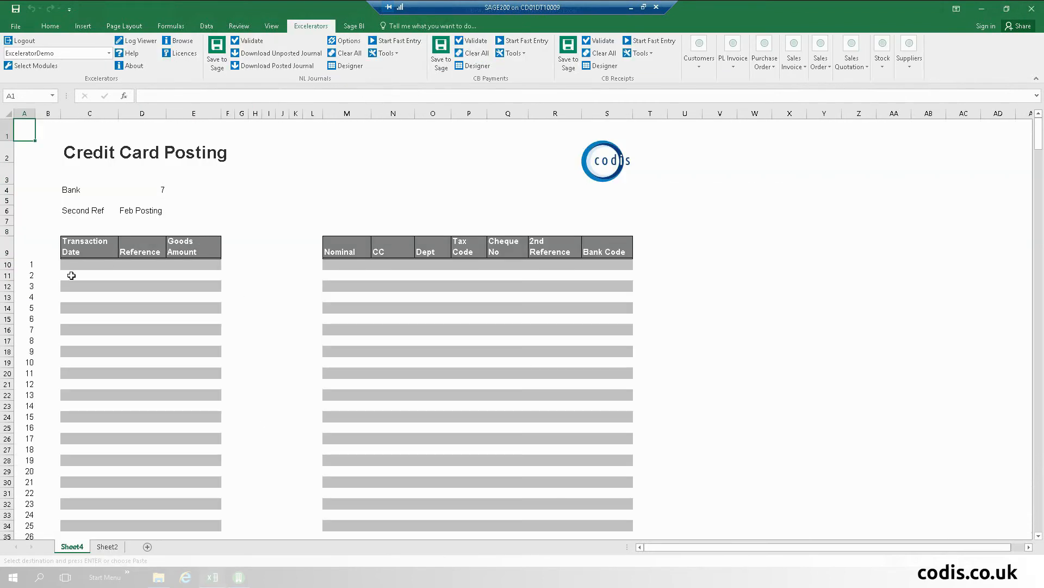
{"action": "left_click", "coordinate": [43, 265]}
{"action": "right_click", "coordinate": [43, 266]}
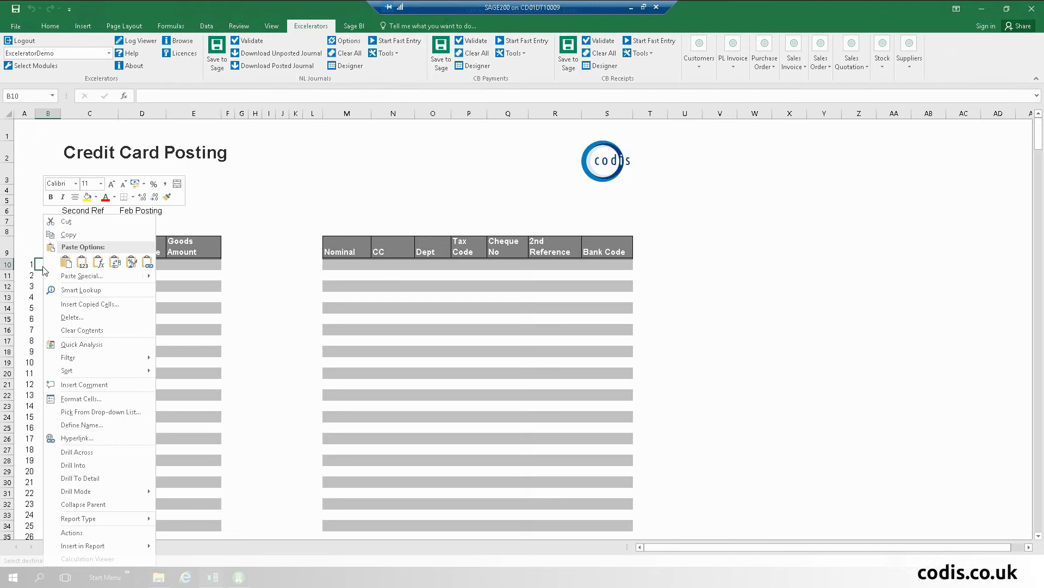
{"action": "left_click", "coordinate": [83, 263]}
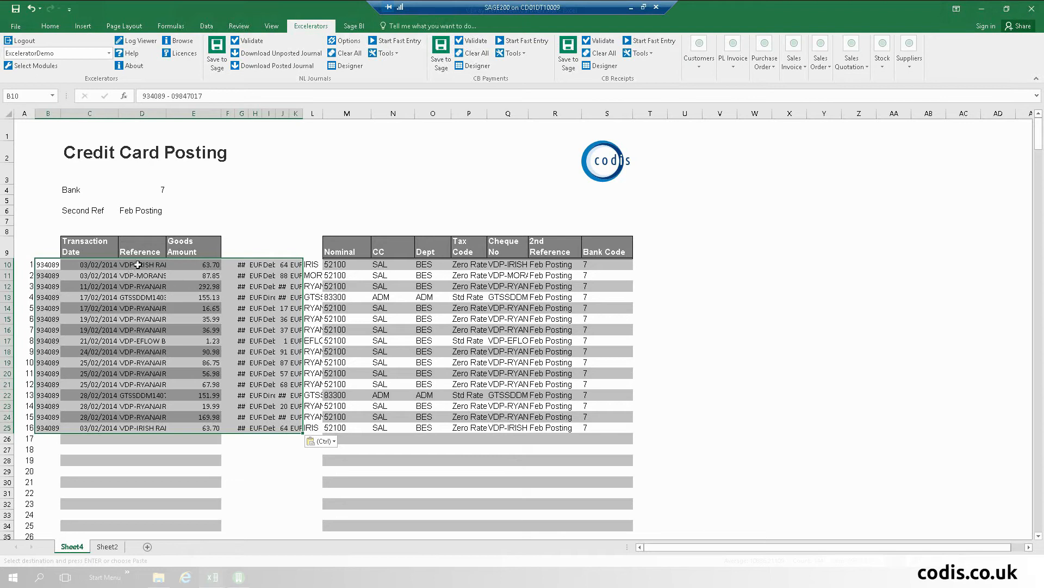
Step: Review M10's VLOOKUP formula and the Sheet2 nominal lookup table, then switch to Sage 200
{"action": "left_click", "coordinate": [344, 263]}
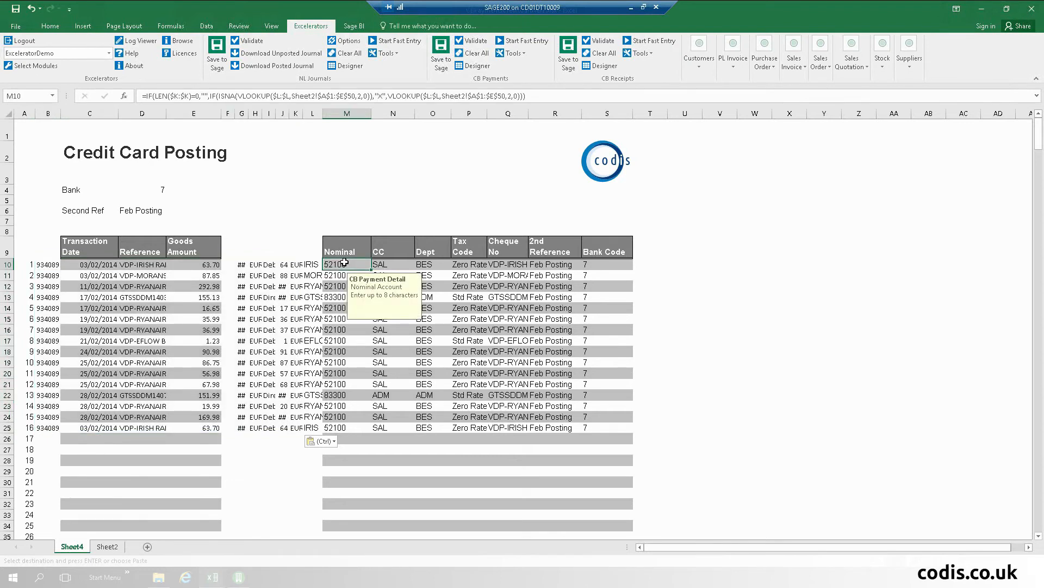
{"action": "left_click", "coordinate": [101, 546]}
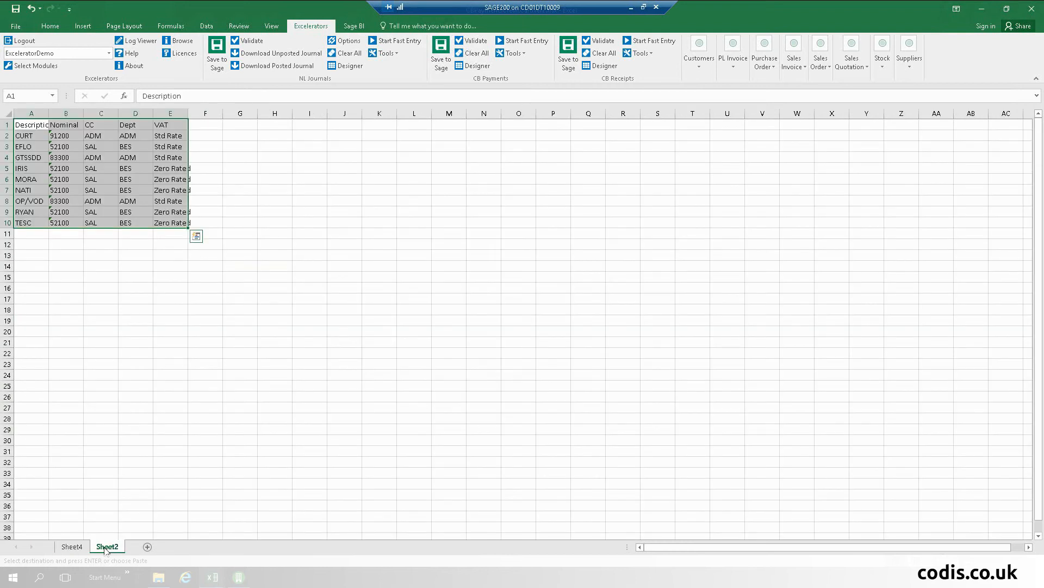
{"action": "left_click", "coordinate": [72, 546]}
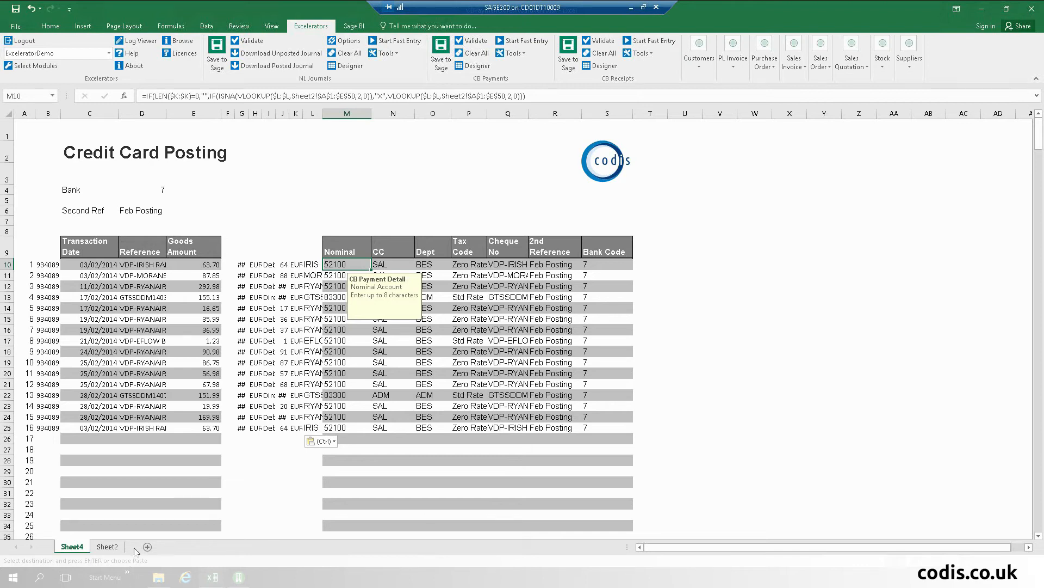
{"action": "left_click", "coordinate": [236, 580]}
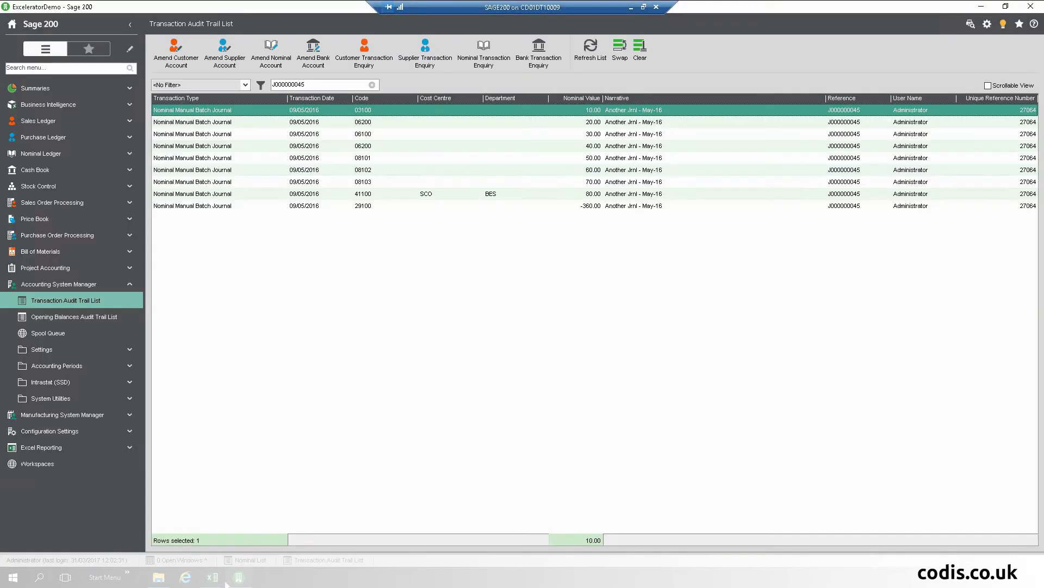
Step: Confirm Sage's Credit Card bank account 7 has no transactions, then return to the Credit Card Posting workbook
{"action": "left_click", "coordinate": [66, 169]}
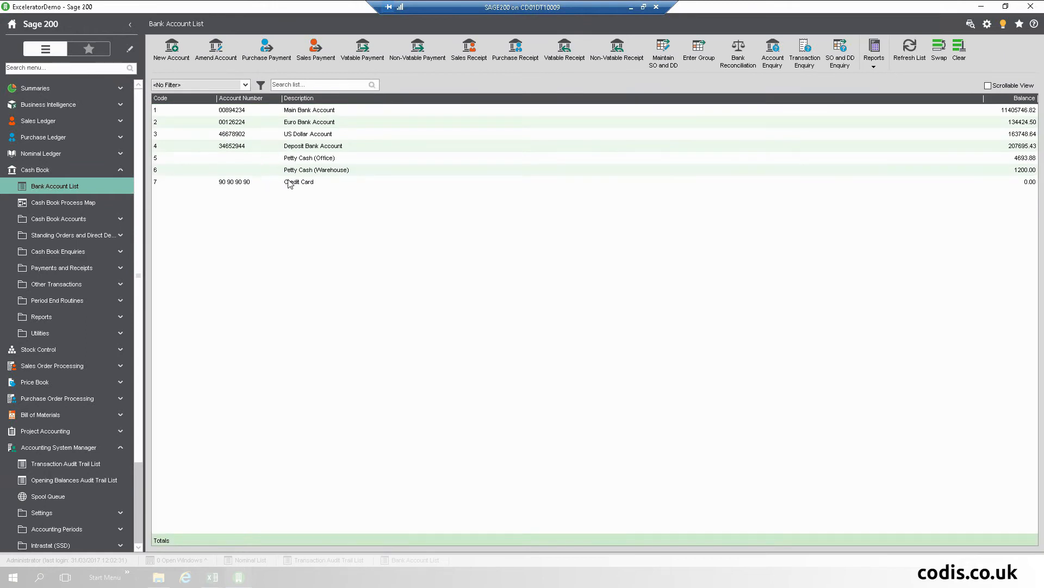
{"action": "double_click", "coordinate": [286, 183]}
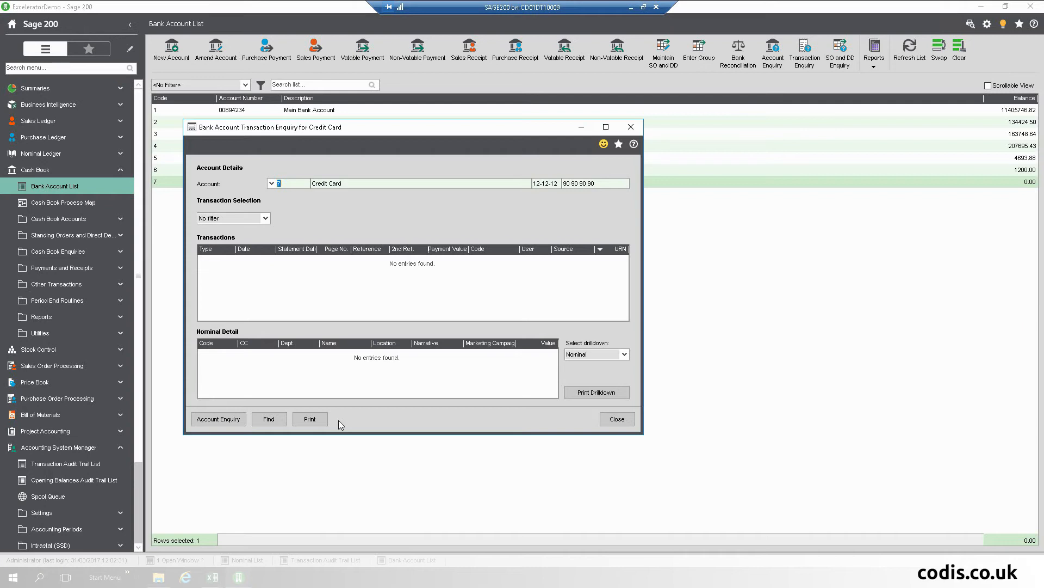
{"action": "left_click", "coordinate": [618, 419]}
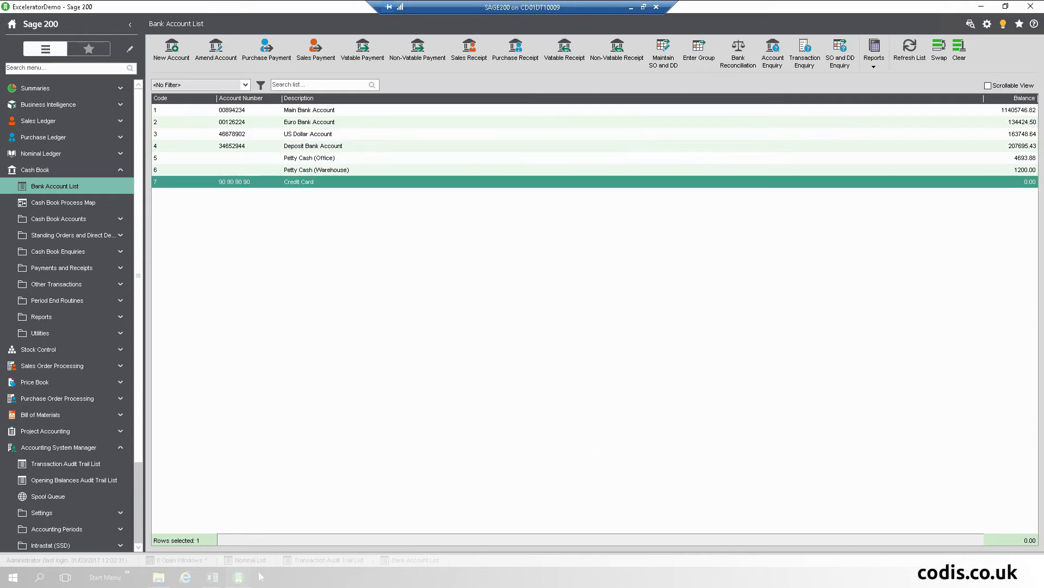
{"action": "left_click", "coordinate": [220, 581]}
{"action": "left_click", "coordinate": [286, 522]}
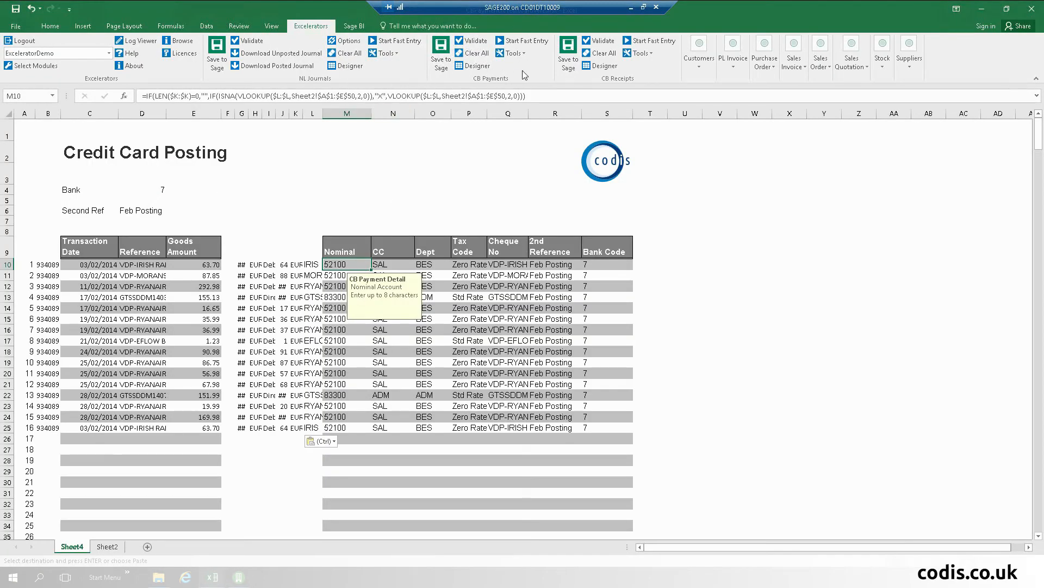
Step: Post the credit card transactions to Sage 200 as multiple cash book payments with CB Payments > Save to Sage
{"action": "left_click", "coordinate": [441, 51]}
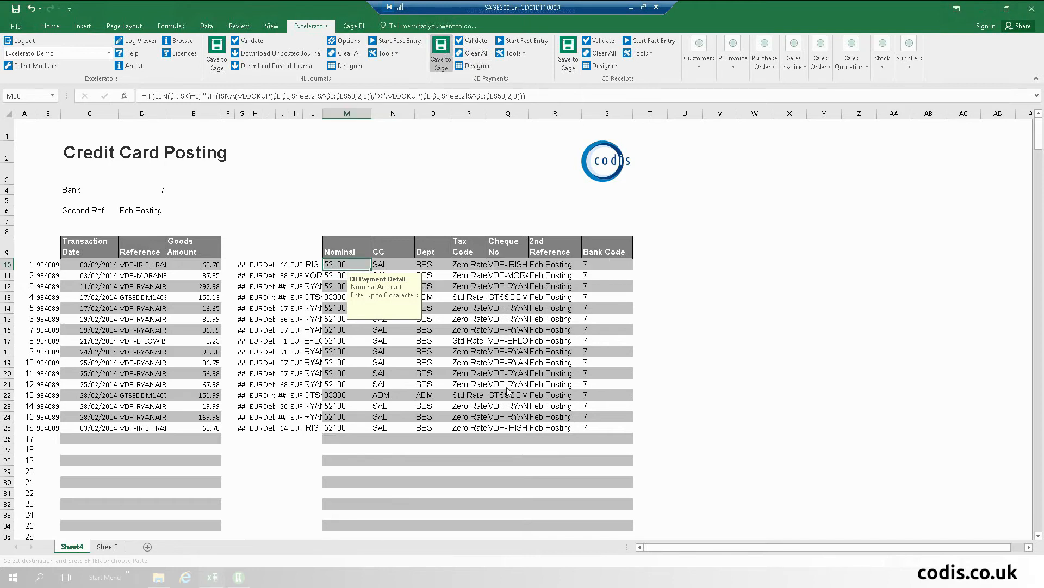
{"action": "left_click", "coordinate": [586, 289]}
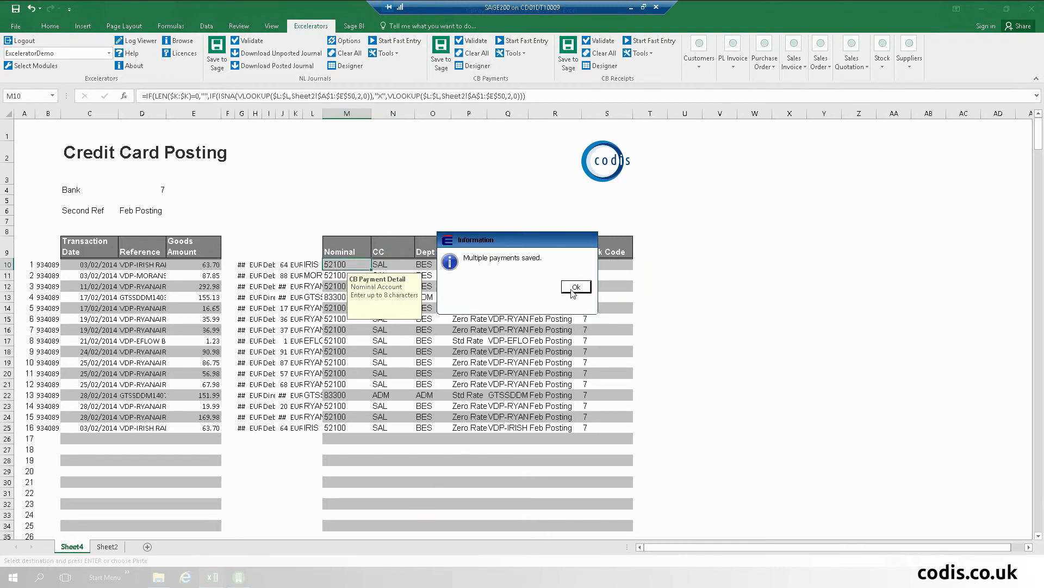
{"action": "left_click", "coordinate": [576, 289]}
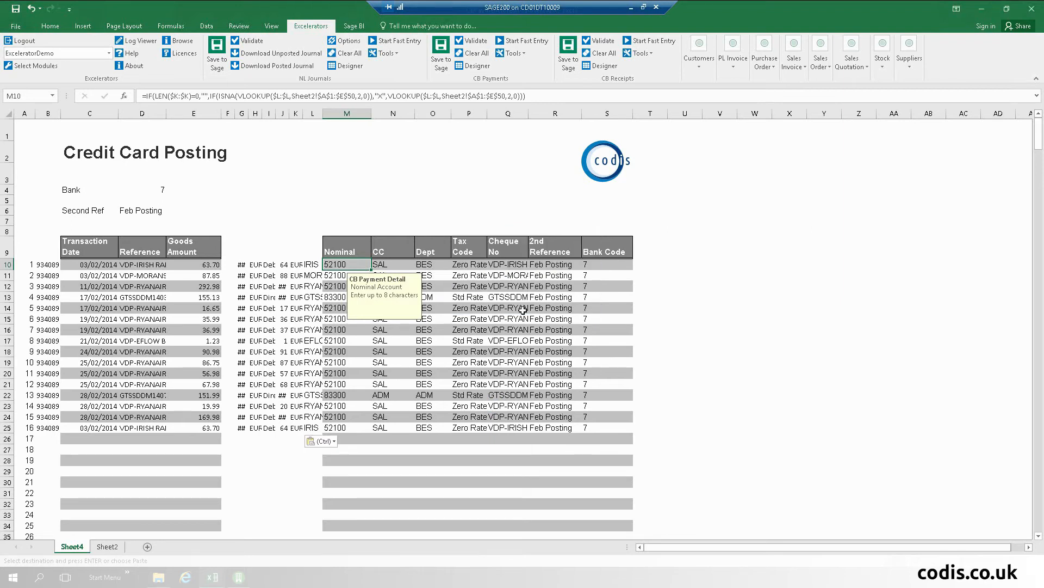
Step: Check the Feb Posting payments on Sage's Credit Card account, then close CBPaymentsCreditCardVer2.xlsx in Excel
{"action": "left_click", "coordinate": [239, 577]}
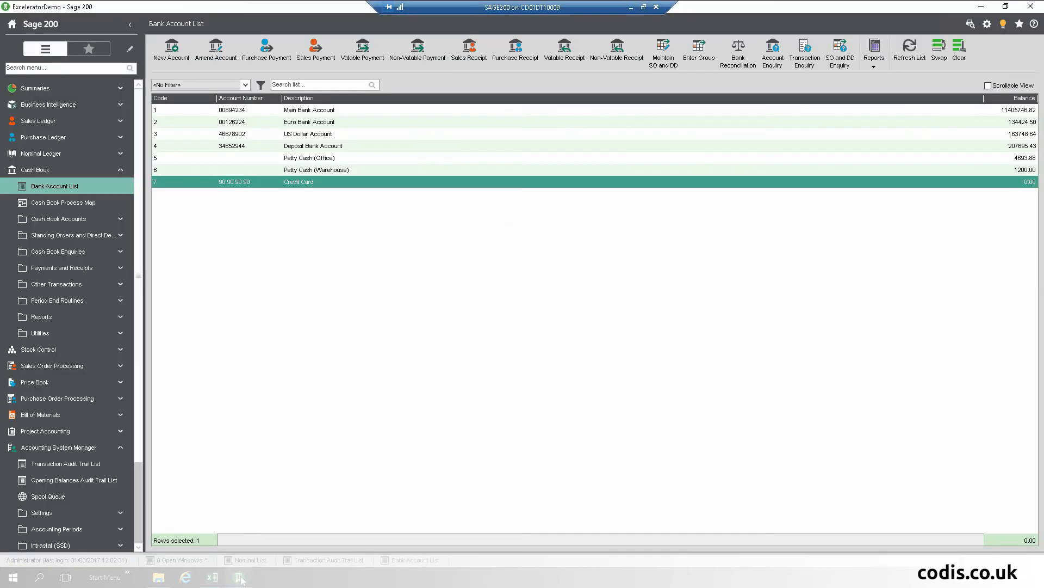
{"action": "double_click", "coordinate": [346, 187]}
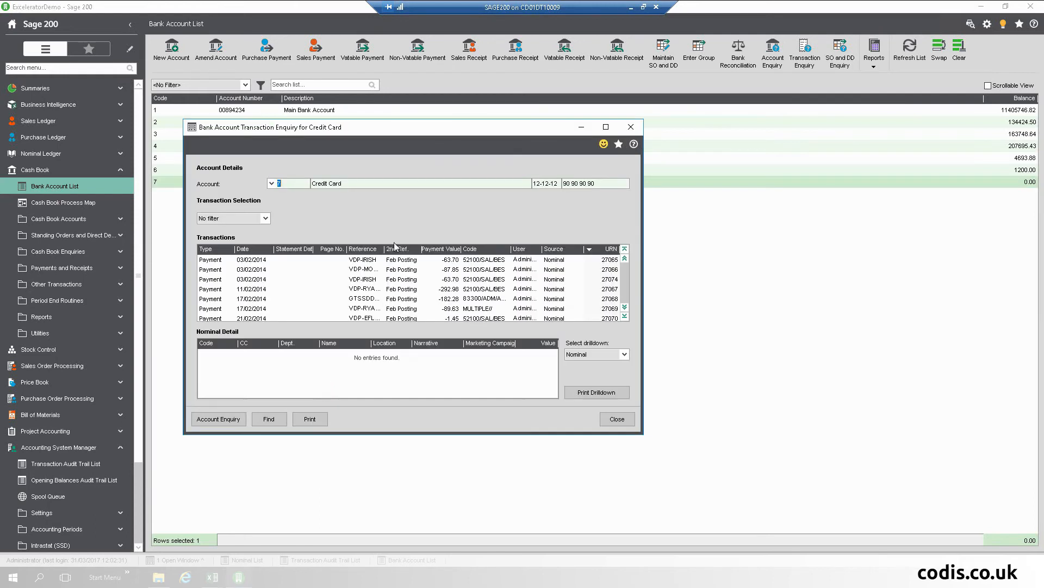
{"action": "left_click", "coordinate": [618, 419]}
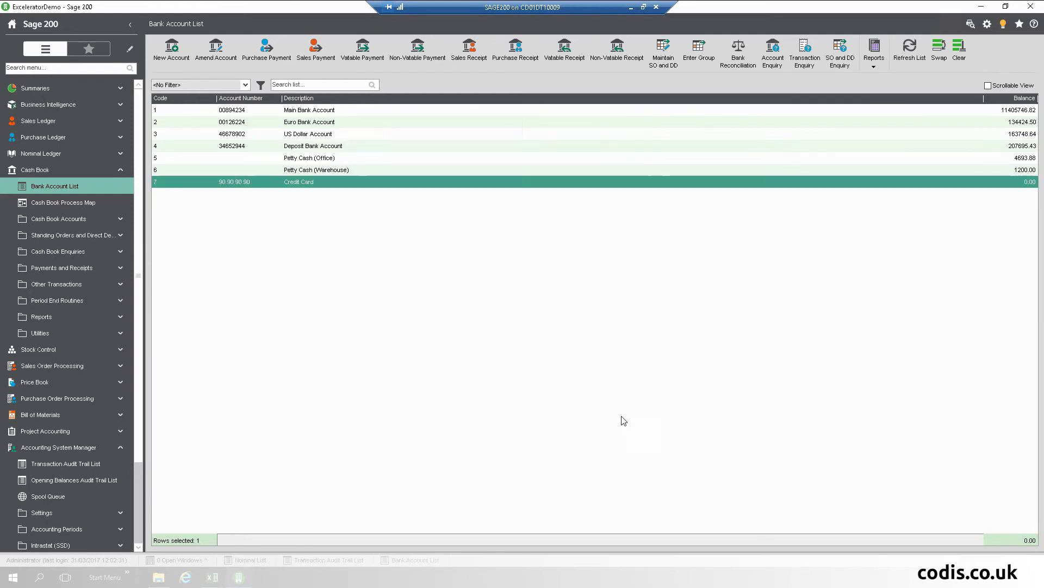
{"action": "left_click", "coordinate": [982, 7]}
{"action": "left_click", "coordinate": [1032, 9]}
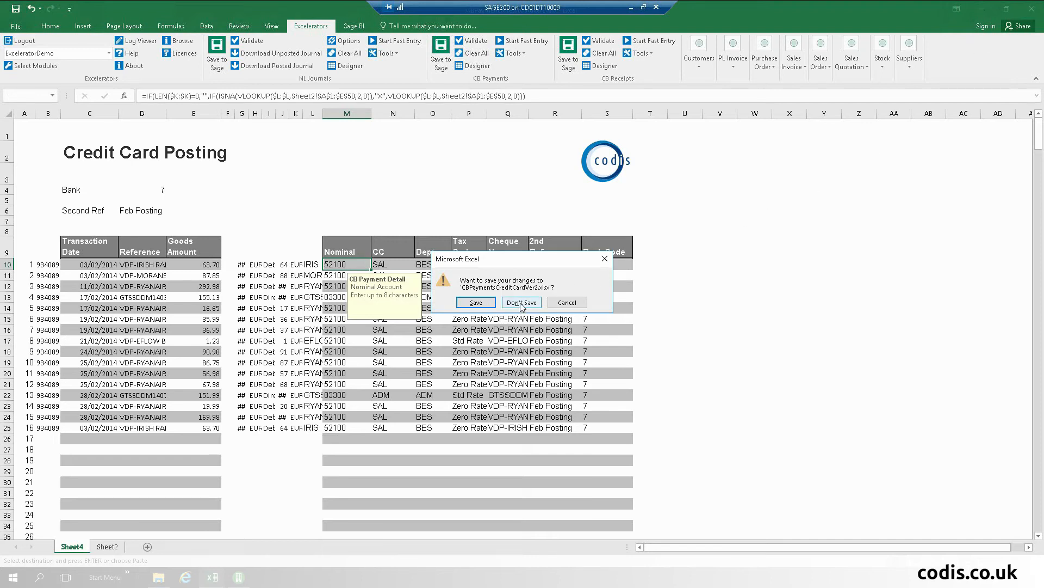
Step: Close both credit card workbooks without saving or keeping the clipboard, and open PayrollSampleBurea Ver2 from AA Demo 03
{"action": "left_click", "coordinate": [521, 303]}
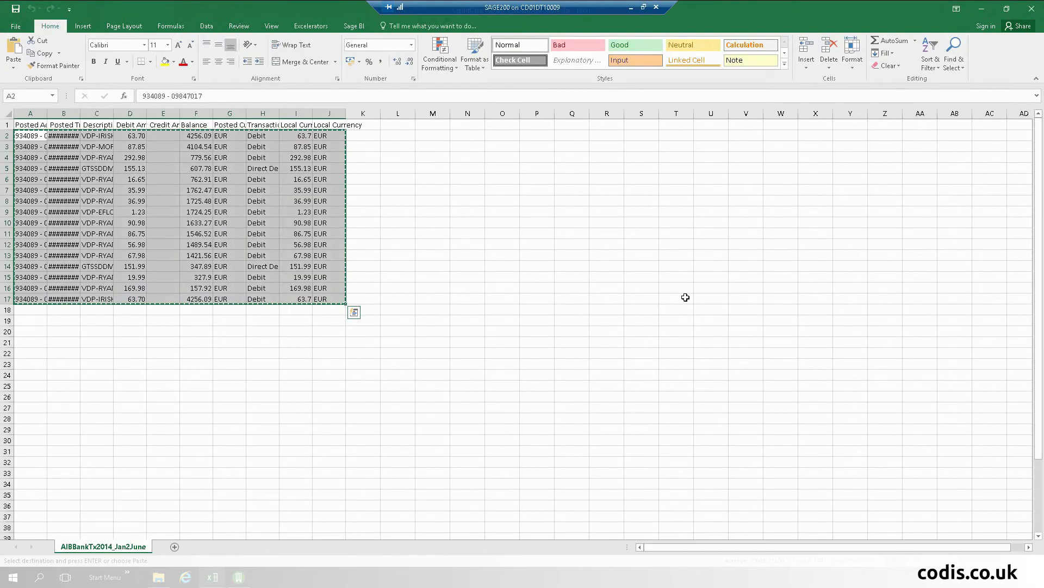
{"action": "left_click", "coordinate": [1032, 10]}
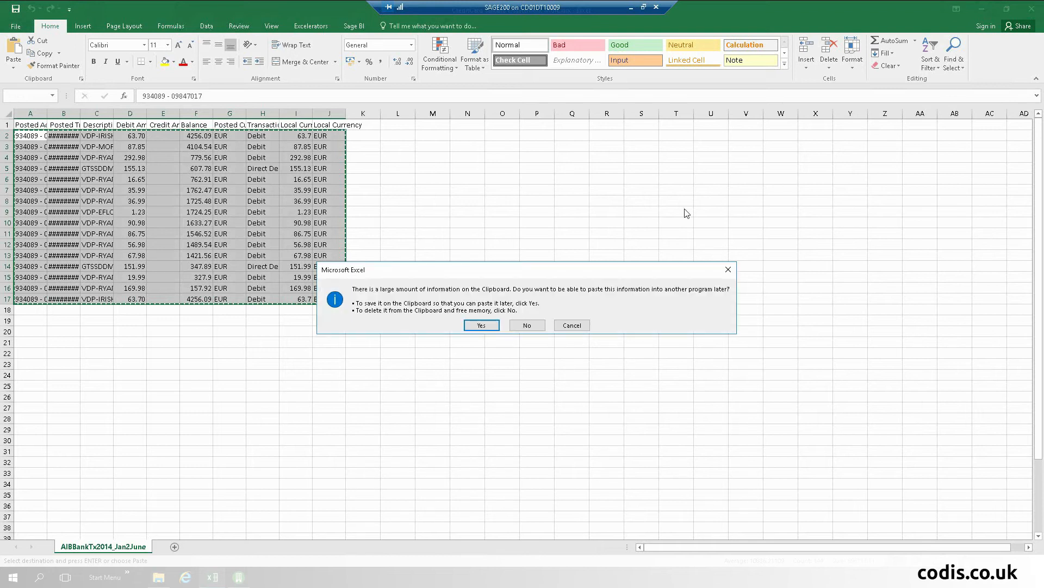
{"action": "left_click", "coordinate": [534, 328]}
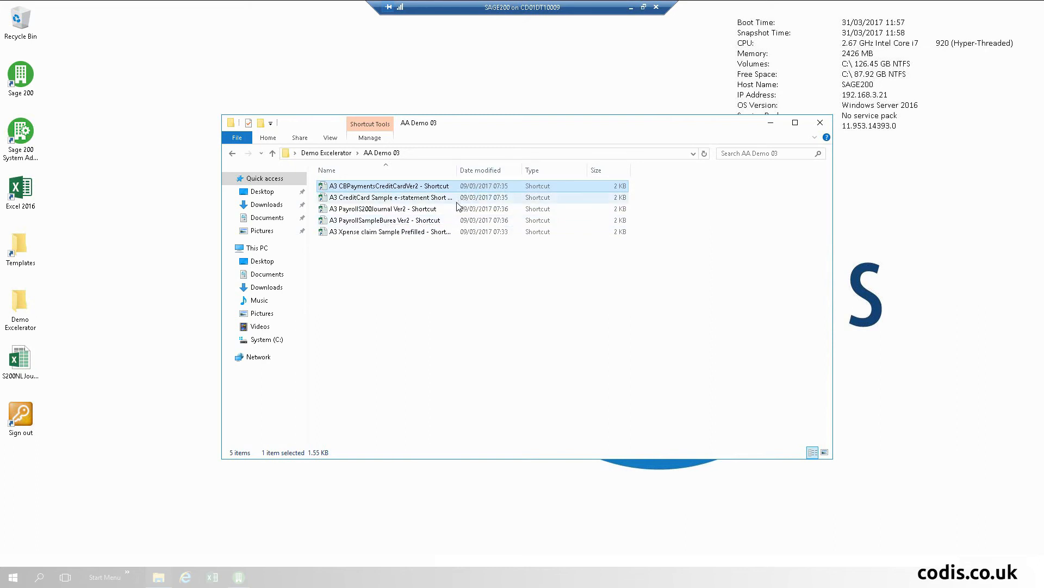
{"action": "double_click", "coordinate": [434, 222]}
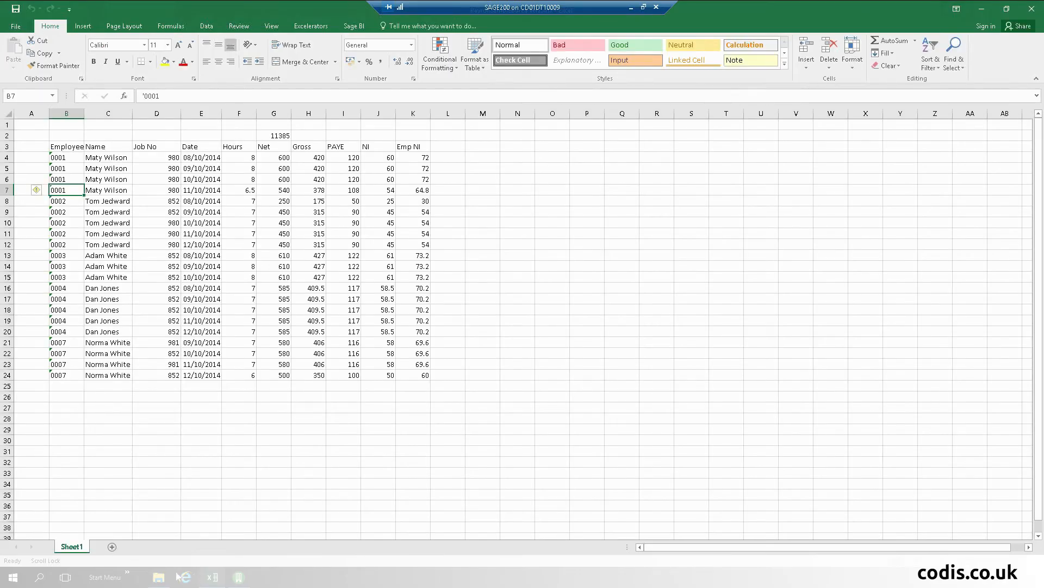
Step: Open the PayrollS200Journal Ver2 journal workbook from the demo folder, then bring the payroll sample data back
{"action": "left_click", "coordinate": [158, 580]}
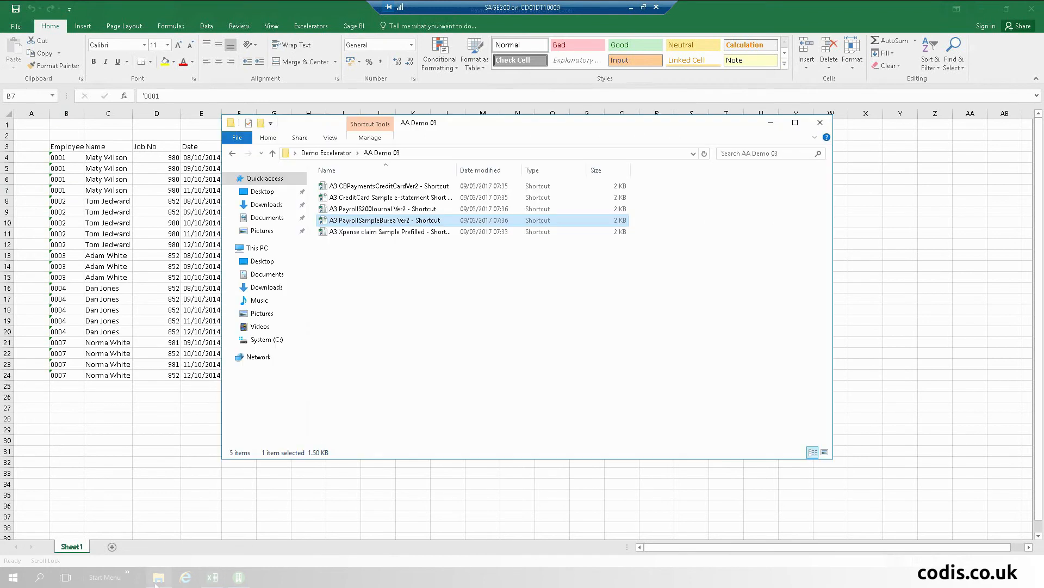
{"action": "double_click", "coordinate": [407, 210]}
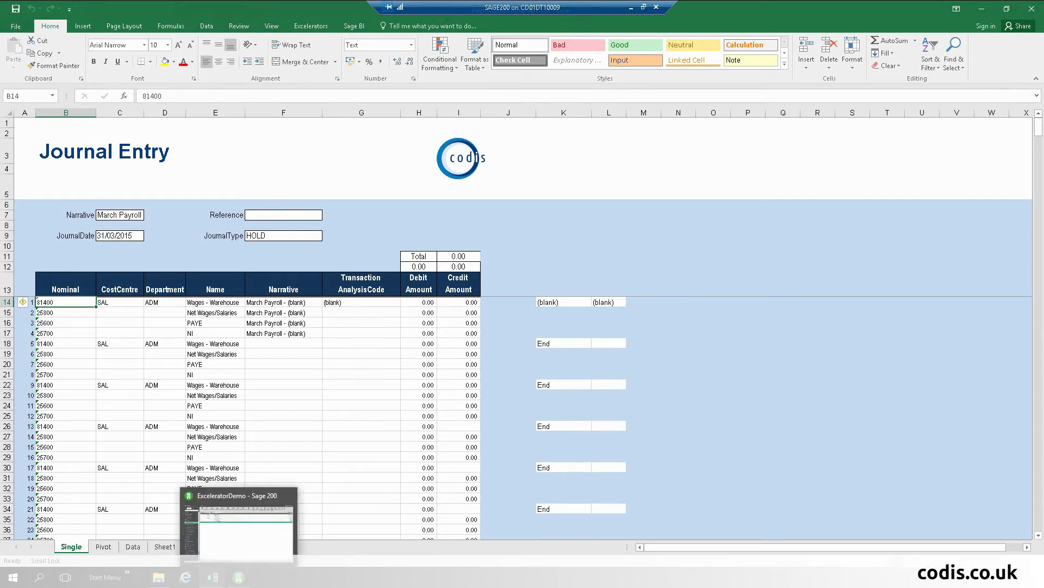
{"action": "mouse_move", "coordinate": [209, 579]}
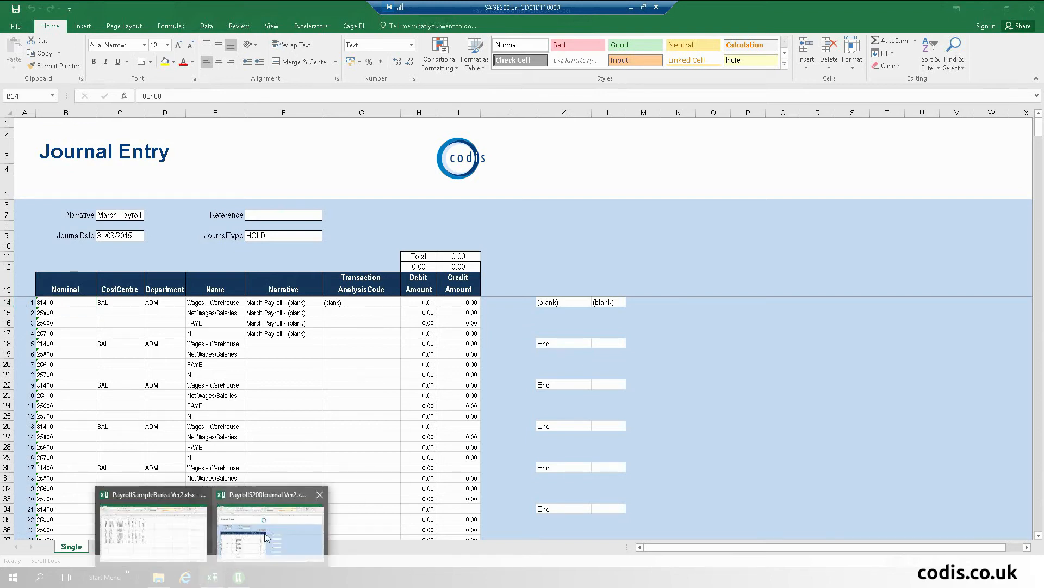
{"action": "left_click", "coordinate": [182, 539]}
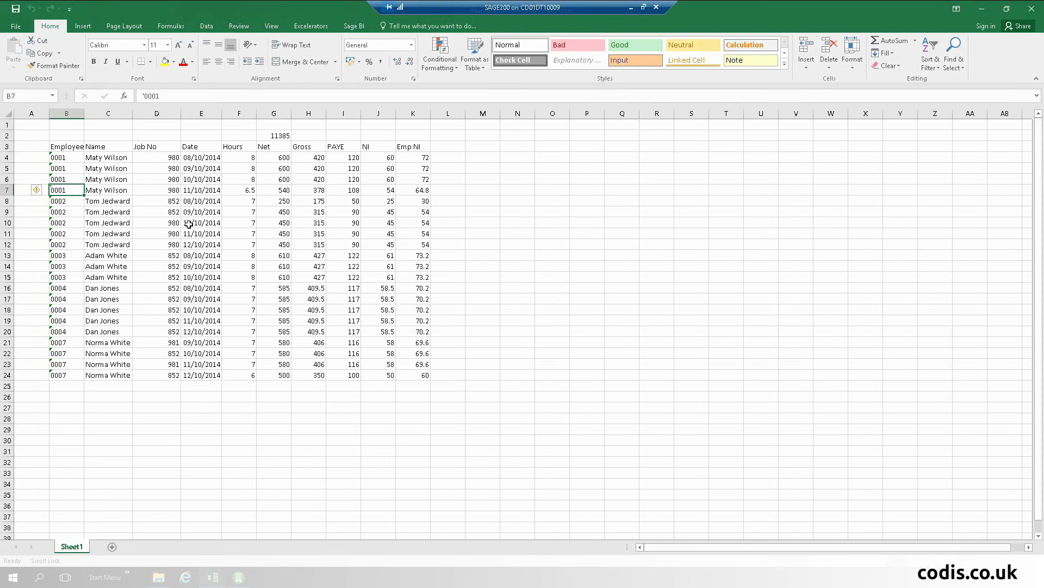
Step: Copy payroll rows B4:K24 and paste them into the journal workbook's Data sheet at B3
{"action": "left_click_drag", "start_coordinate": [68, 157], "coordinate": [427, 376]}
{"action": "right_click", "coordinate": [288, 285]}
{"action": "left_click", "coordinate": [318, 235]}
{"action": "mouse_move", "coordinate": [213, 577]}
{"action": "left_click", "coordinate": [256, 541]}
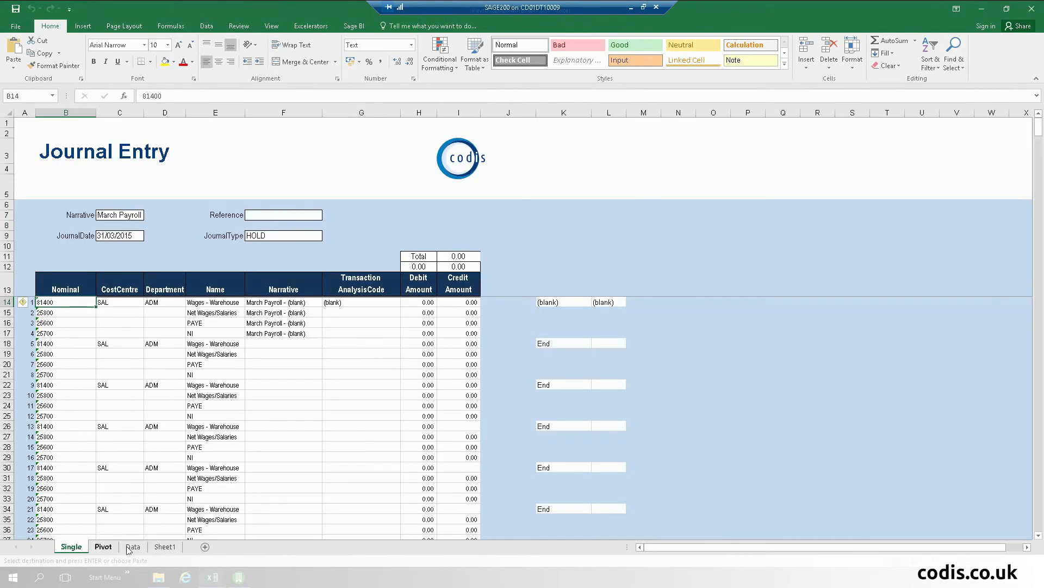
{"action": "left_click", "coordinate": [130, 547]}
{"action": "left_click", "coordinate": [65, 143]}
{"action": "right_click", "coordinate": [66, 139]}
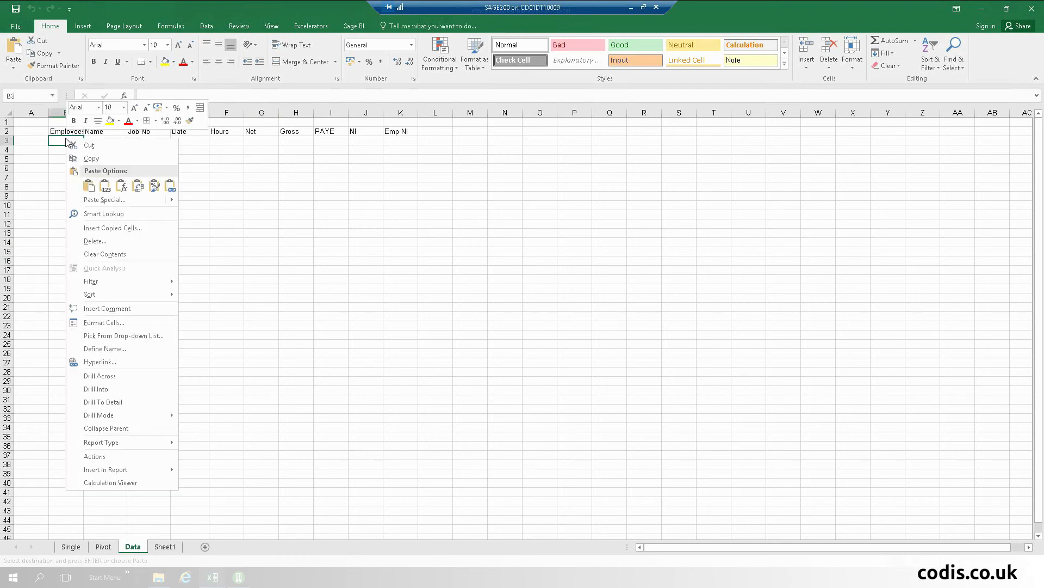
{"action": "left_click", "coordinate": [88, 186]}
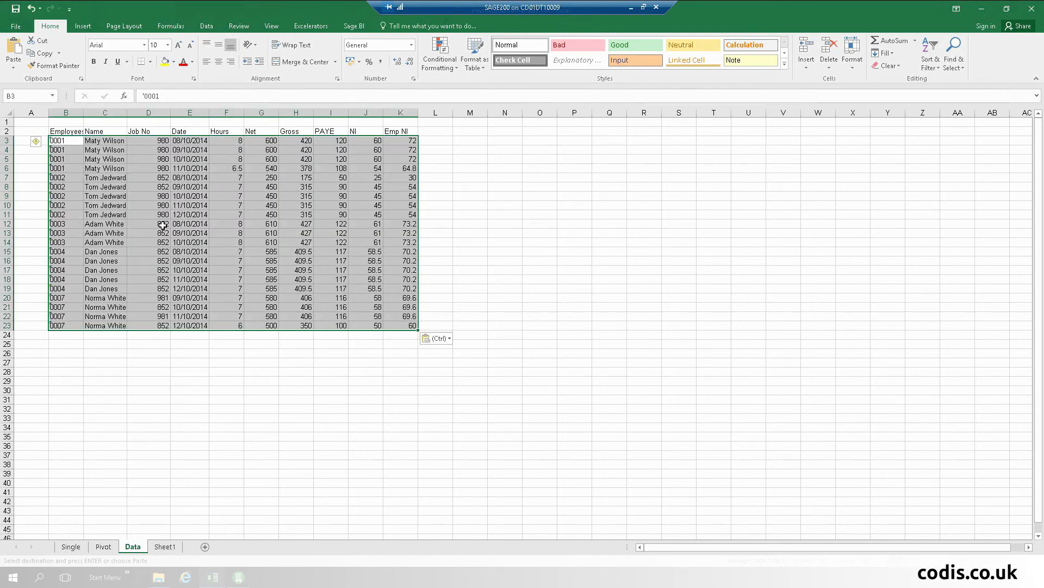
{"action": "left_click", "coordinate": [163, 242]}
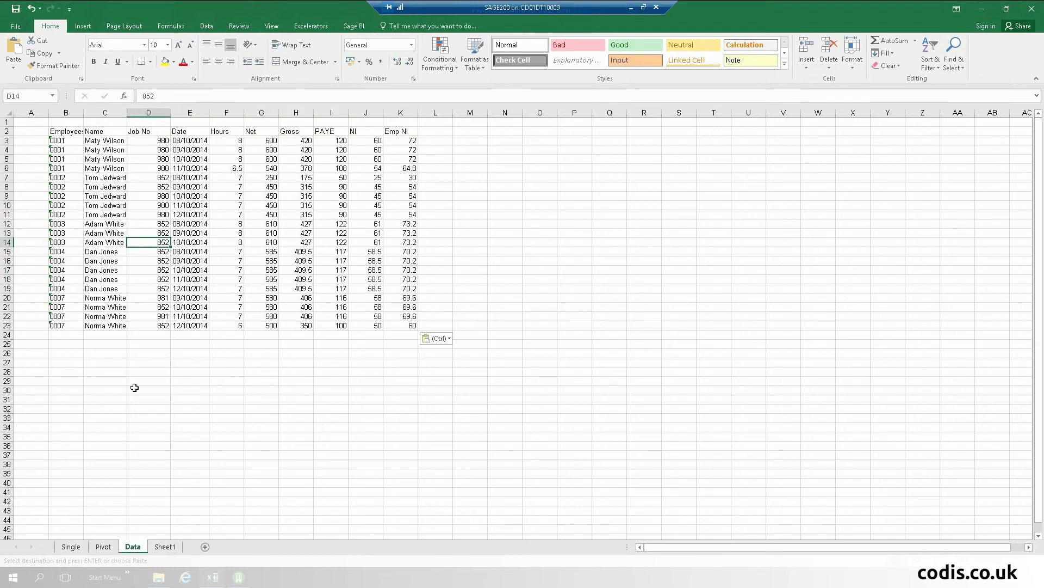
Step: Refresh the Pivot sheet's pivot table and view the Single journal entry balancing at 10,885.00
{"action": "left_click", "coordinate": [105, 549]}
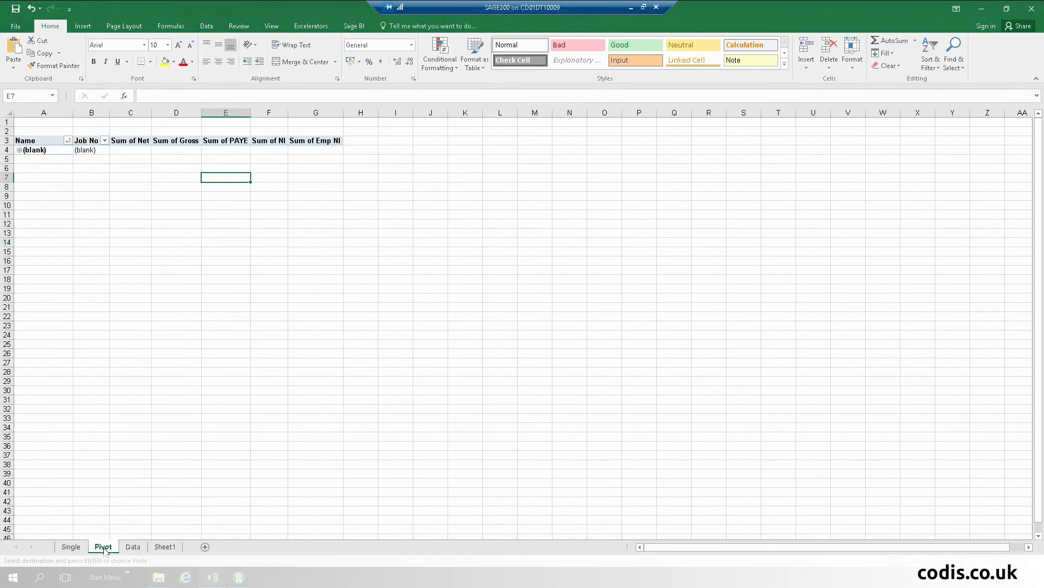
{"action": "left_click", "coordinate": [54, 151]}
{"action": "right_click", "coordinate": [54, 152]}
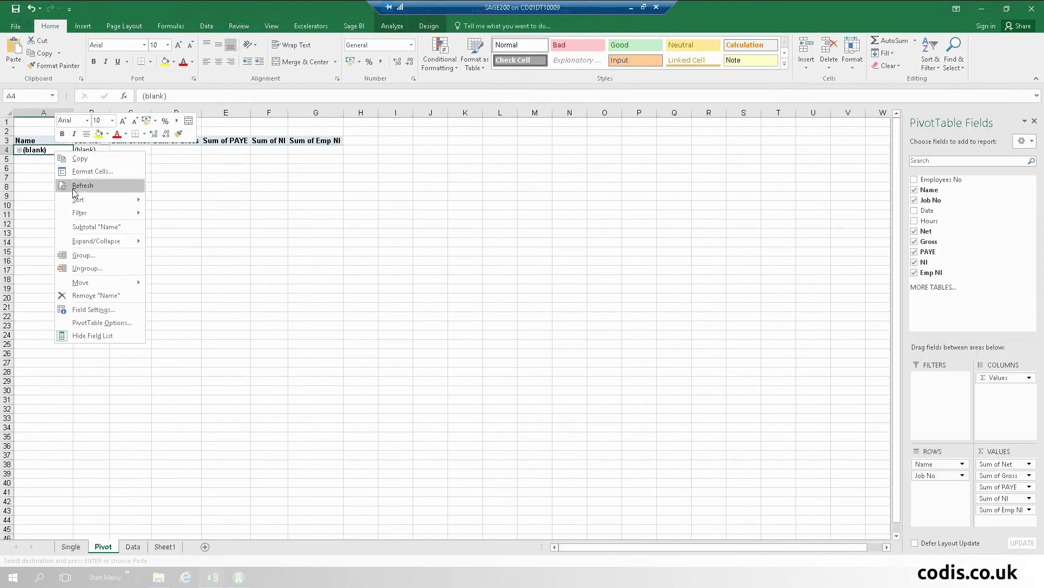
{"action": "left_click", "coordinate": [94, 186]}
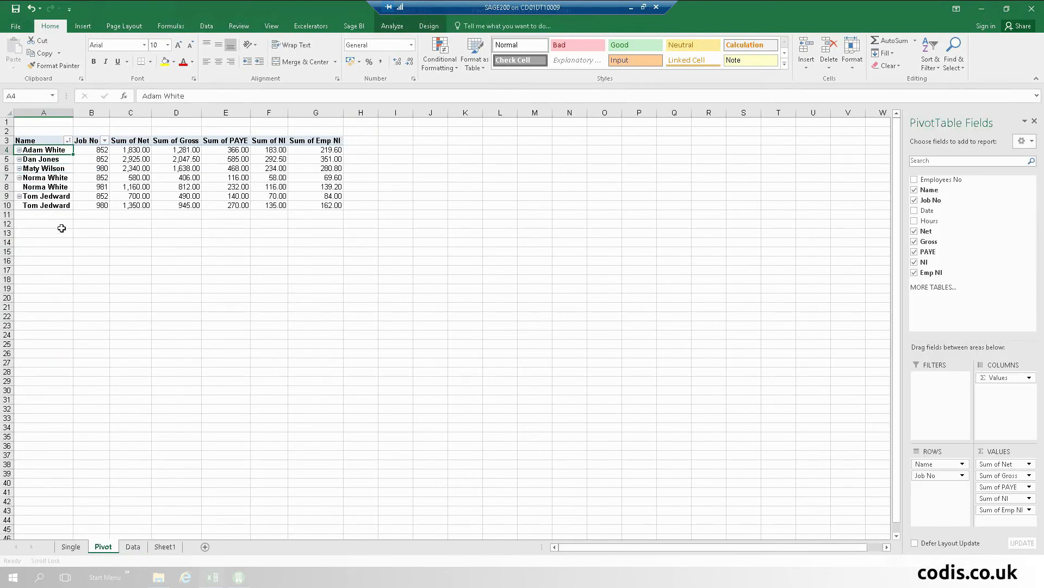
{"action": "mouse_move", "coordinate": [103, 179]}
{"action": "left_click", "coordinate": [76, 548]}
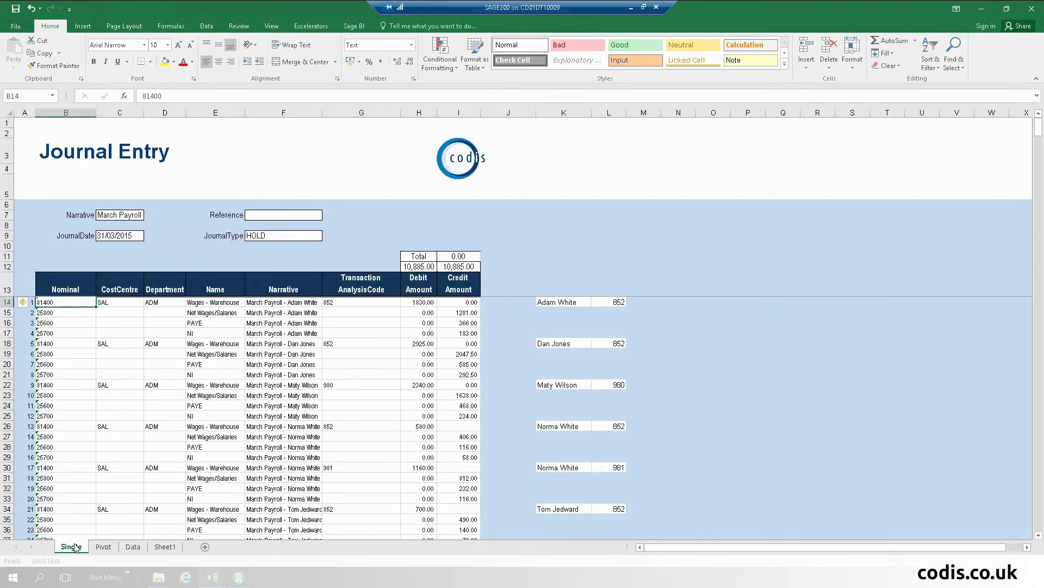
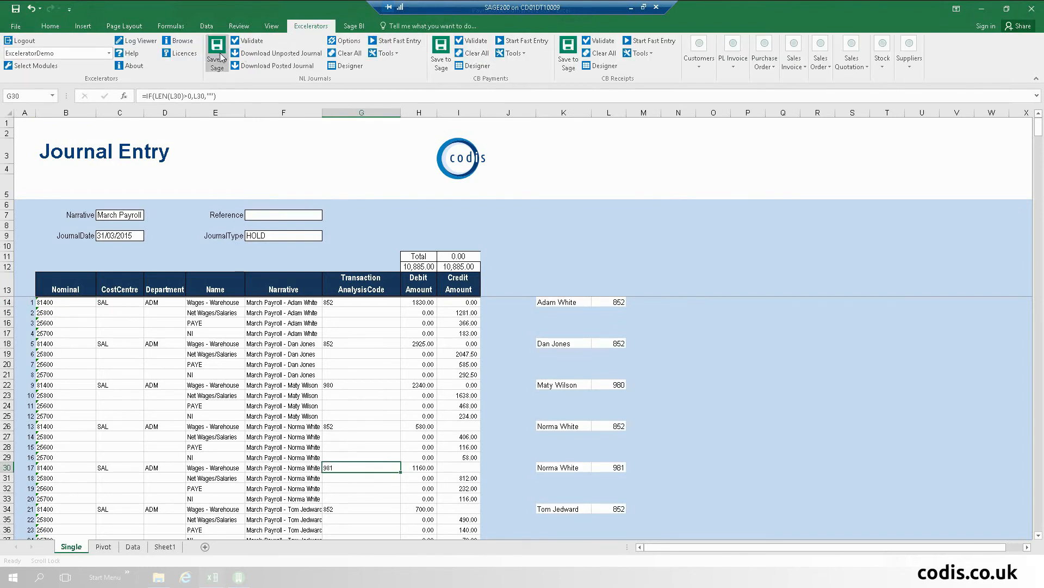
Step: Save the March Payroll journal to Sage via Excelerator, where it posts as Hold
{"action": "left_click", "coordinate": [216, 60]}
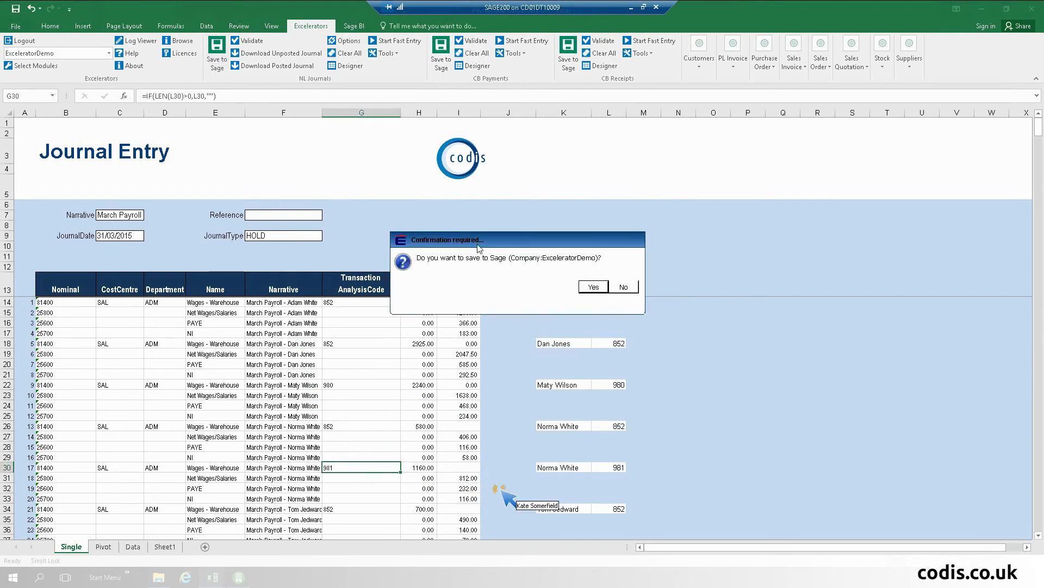
{"action": "left_click", "coordinate": [593, 286]}
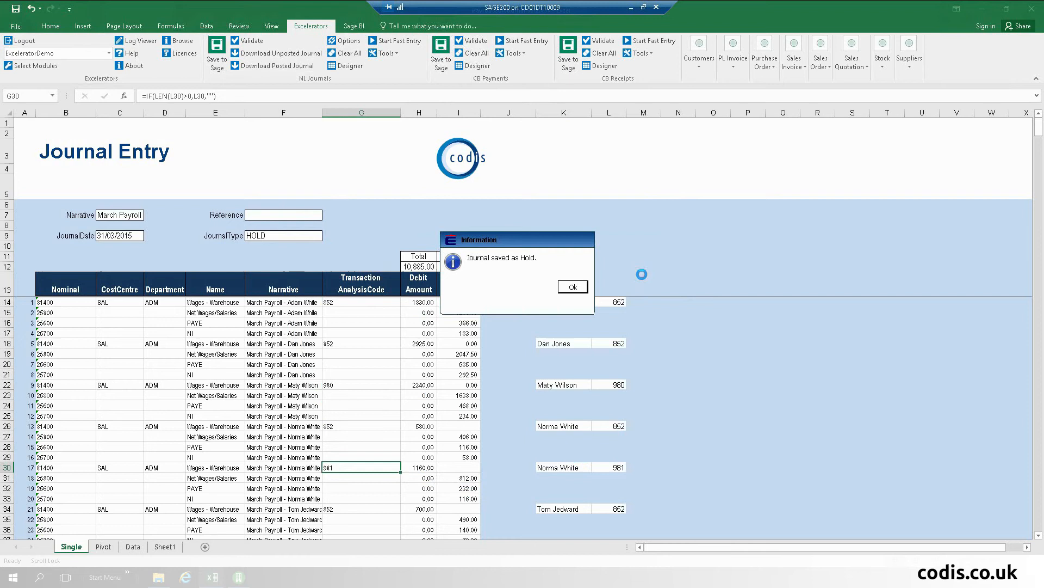
{"action": "left_click", "coordinate": [573, 287]}
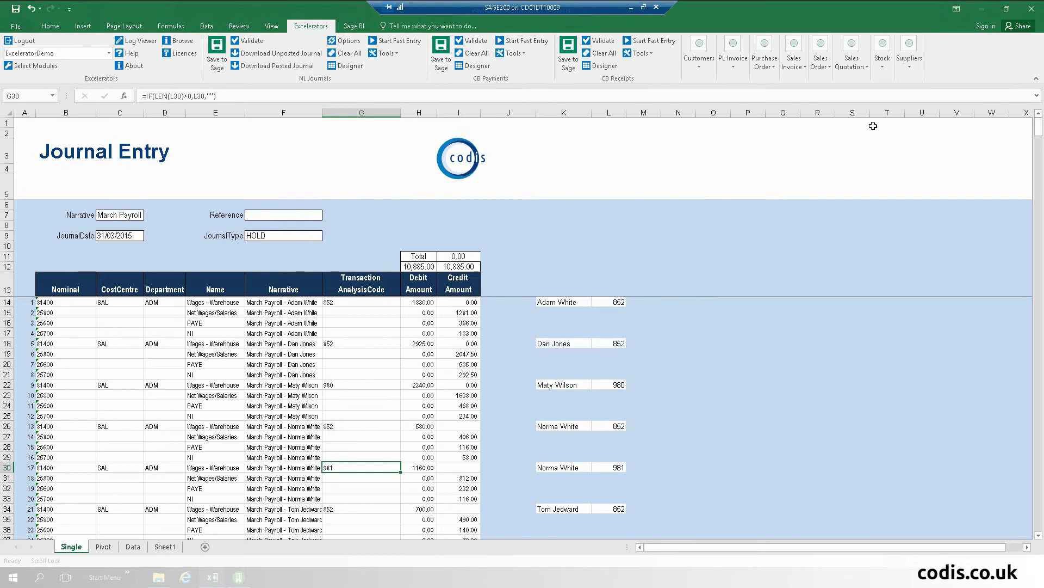
Step: Close the journal and payroll data workbooks without saving either
{"action": "left_click", "coordinate": [1032, 8]}
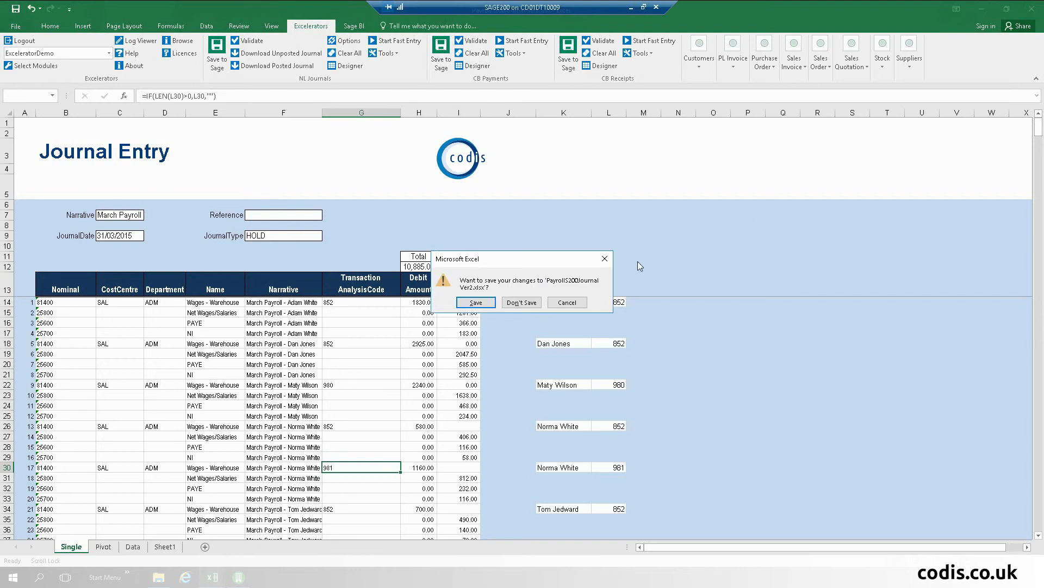
{"action": "left_click", "coordinate": [506, 303]}
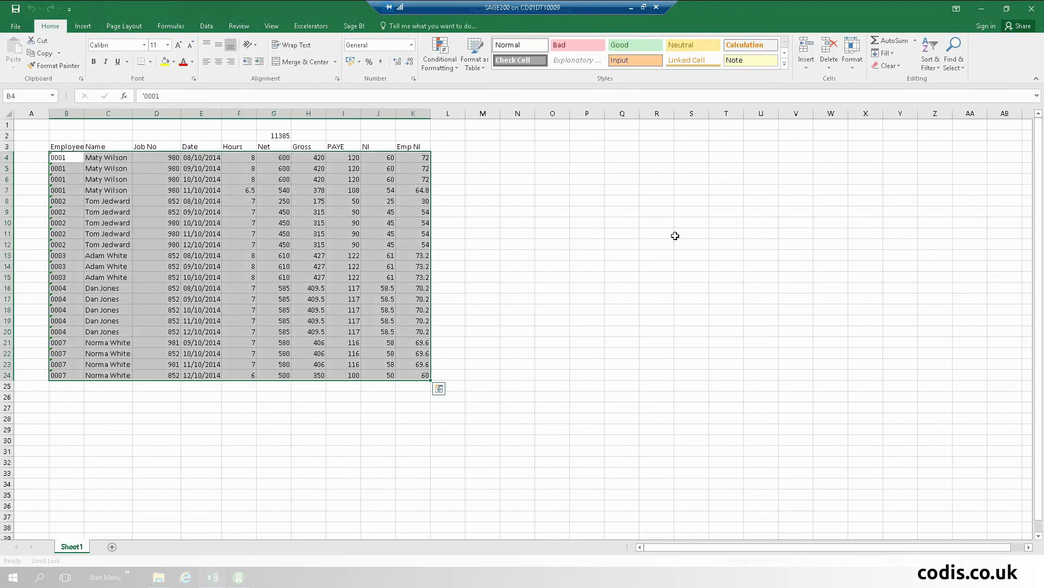
{"action": "left_click", "coordinate": [1031, 9]}
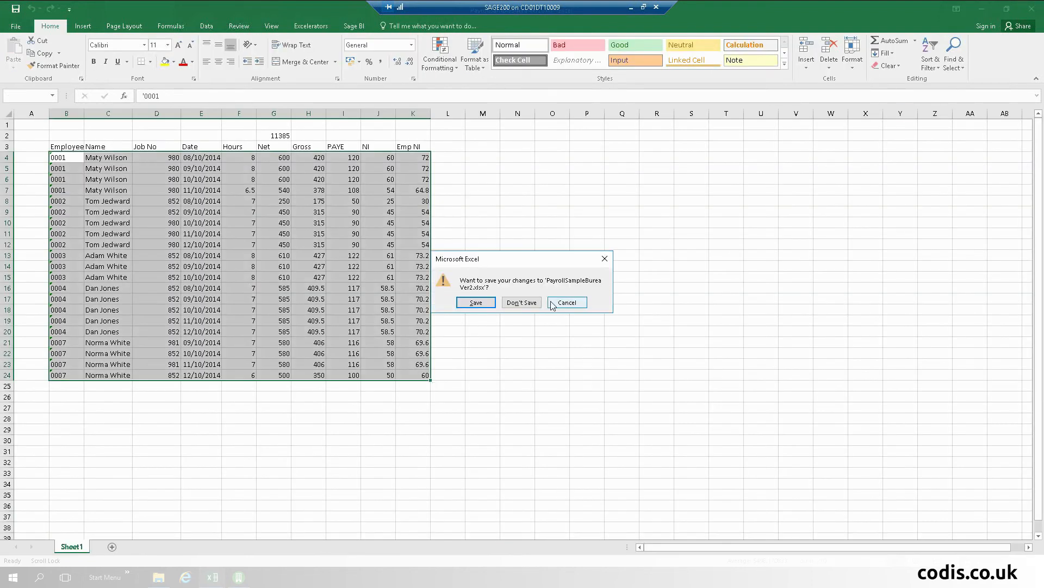
{"action": "left_click", "coordinate": [524, 303]}
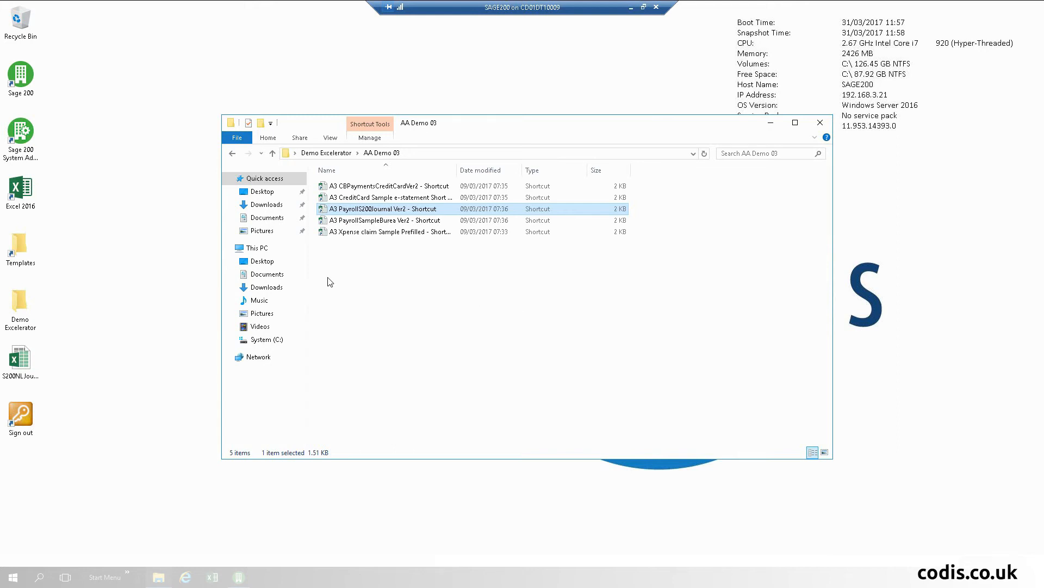
Step: Open the Xpense claim Sample Prefilled workbook from the AA Demo 03 folder
{"action": "left_click", "coordinate": [373, 235]}
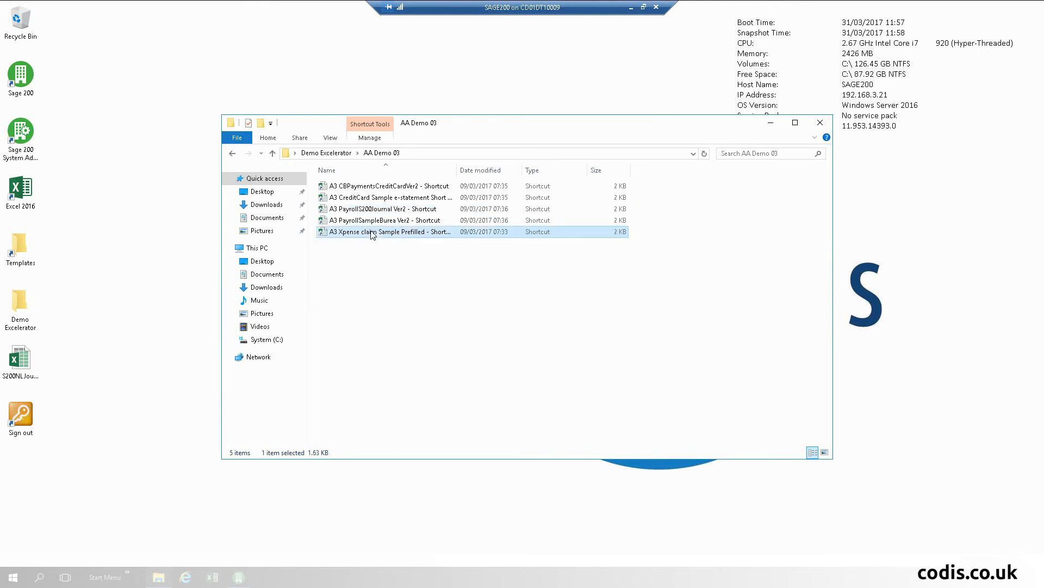
{"action": "double_click", "coordinate": [372, 234]}
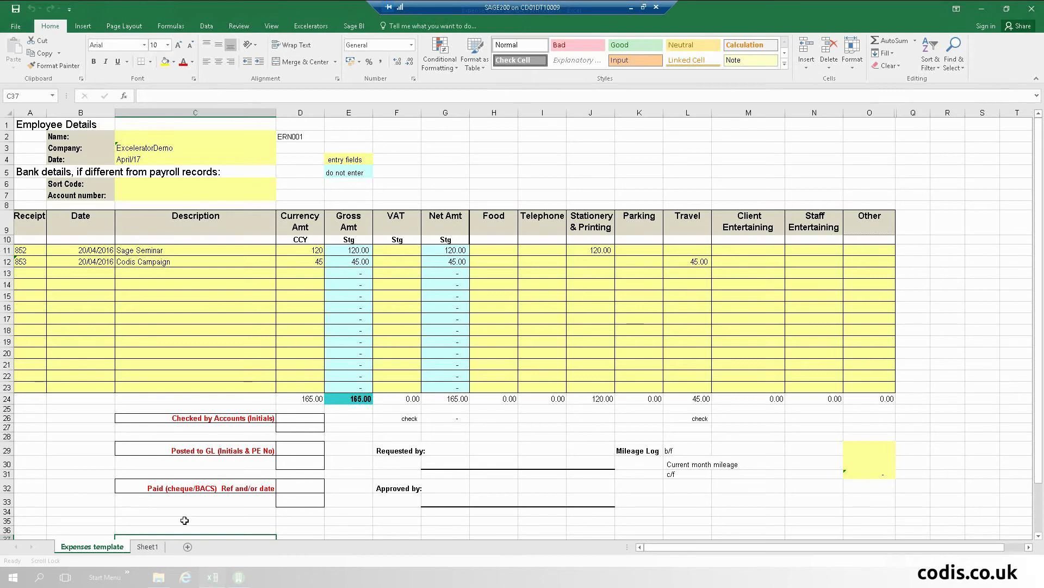
{"action": "left_click", "coordinate": [142, 547]}
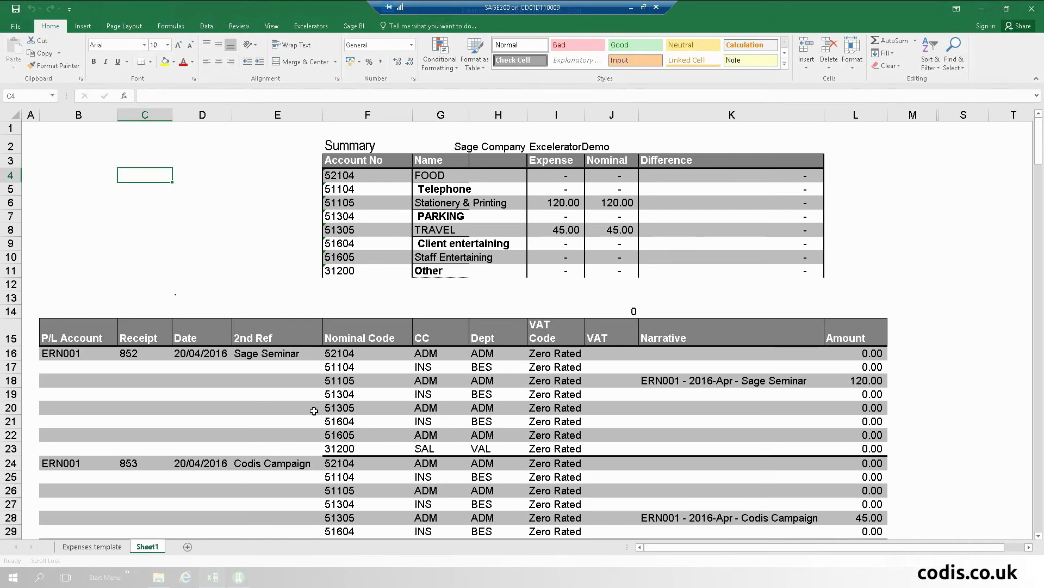
{"action": "scroll", "coordinate": [313, 412], "scroll_direction": "down", "scroll_amount": 2}
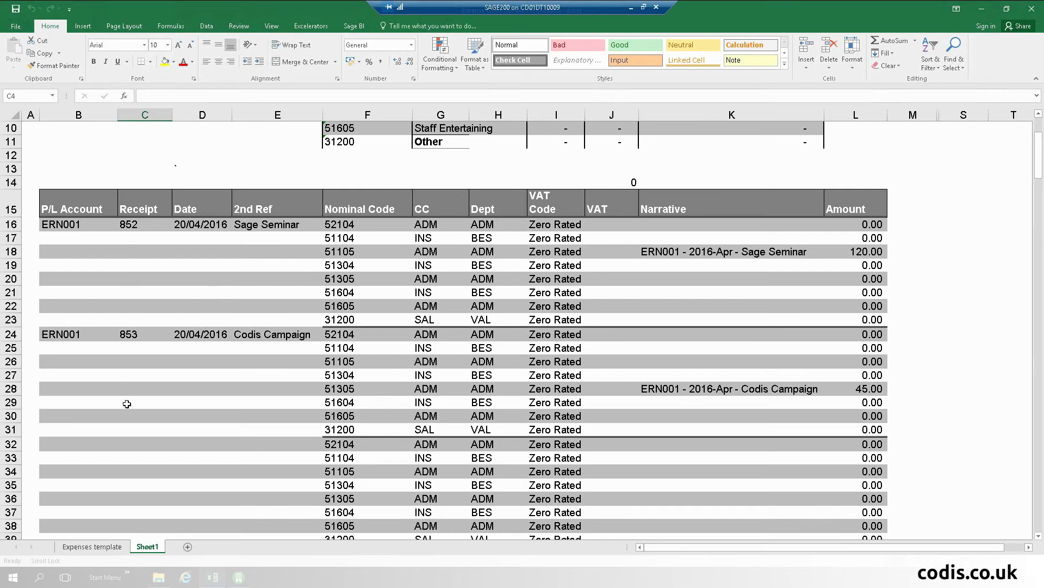
{"action": "left_click", "coordinate": [98, 547]}
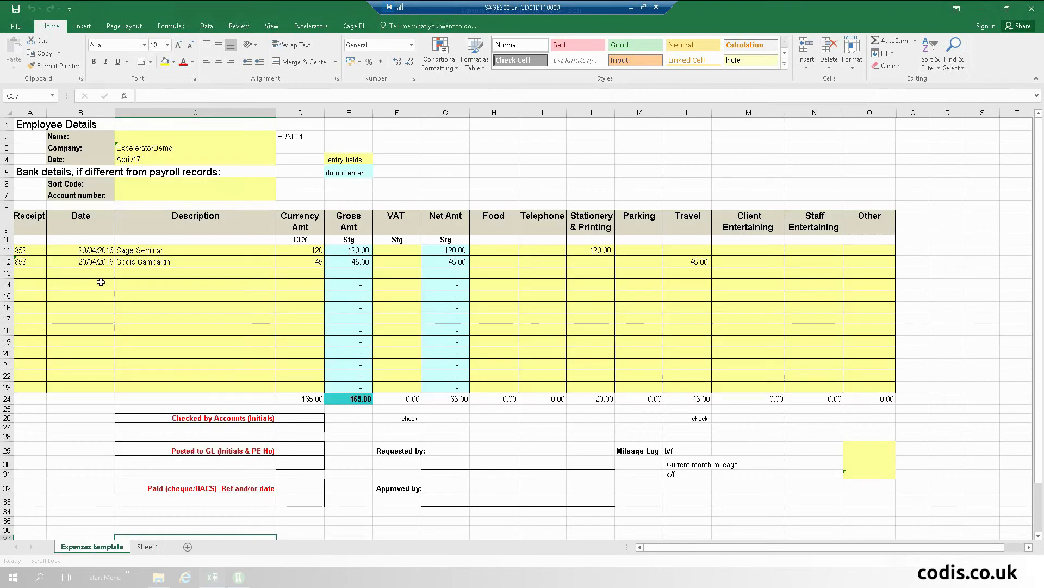
Step: Add claim row 13: receipt 854, 20/04/2016, Other Business, 88 under Telephone, then view Sheet1
{"action": "left_click", "coordinate": [19, 270]}
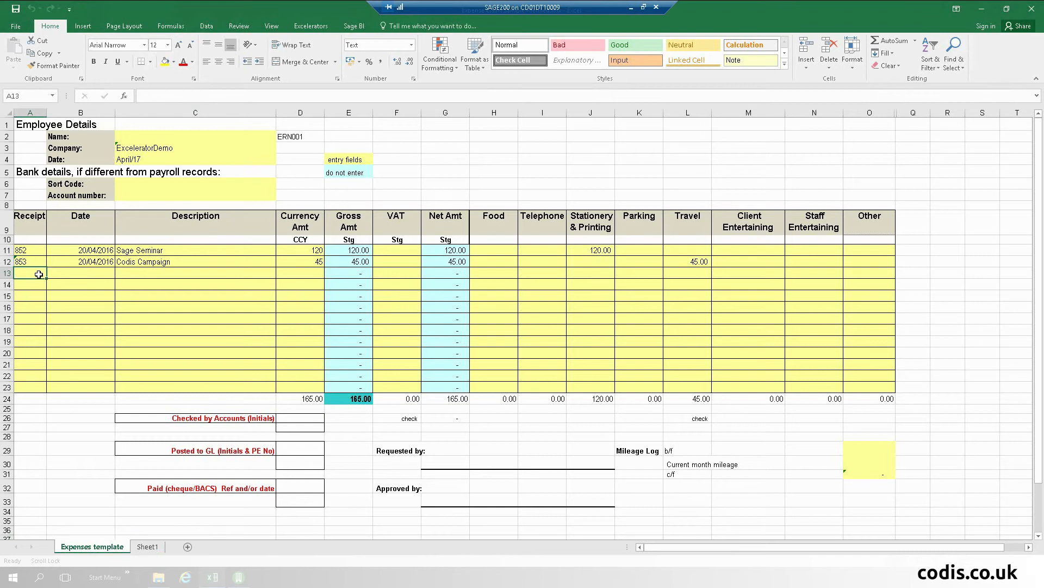
{"action": "type", "text": "854"}
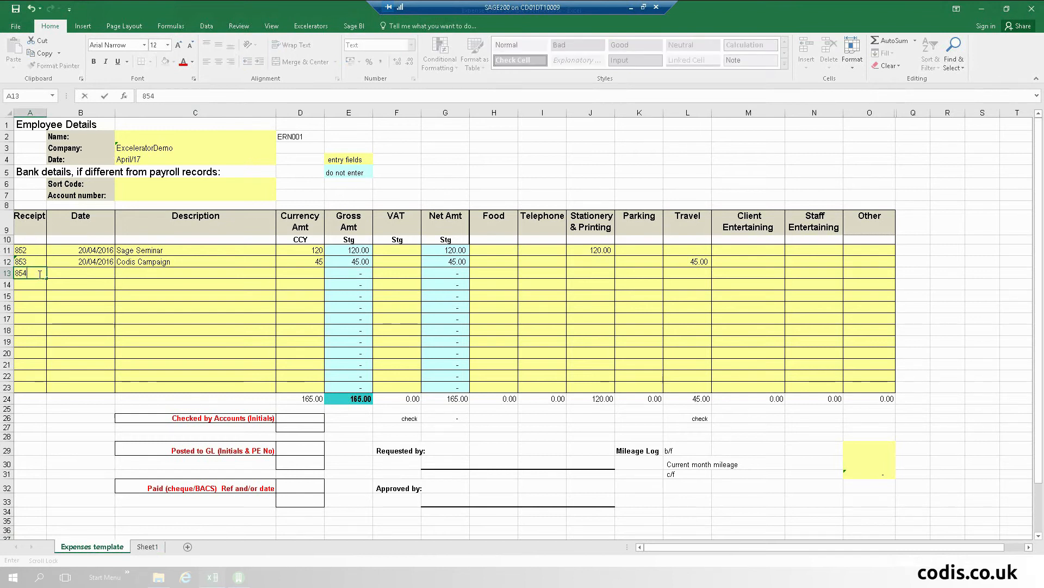
{"action": "key", "text": "Tab"}
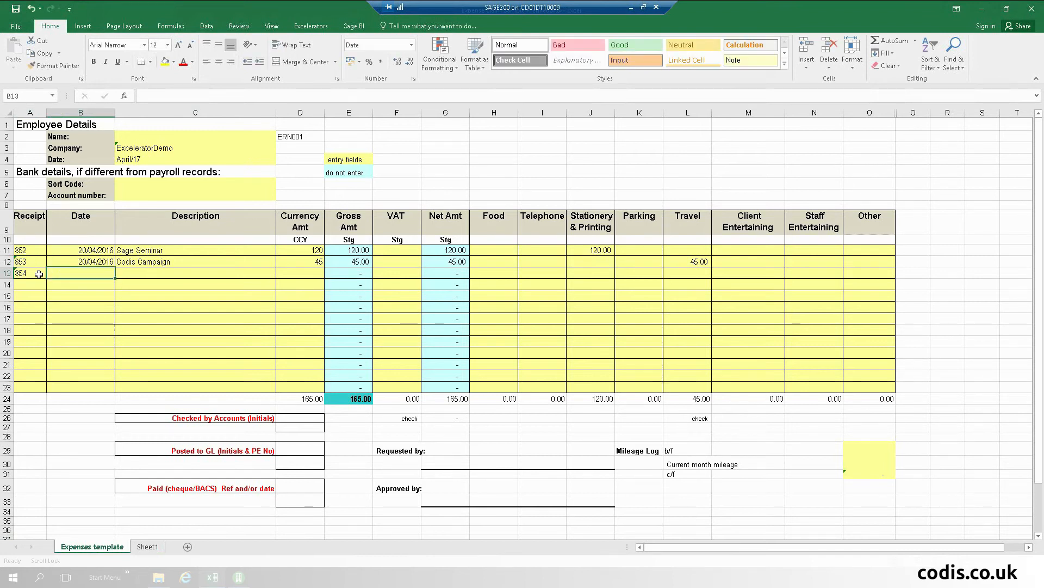
{"action": "type", "text": "20/04/2016"}
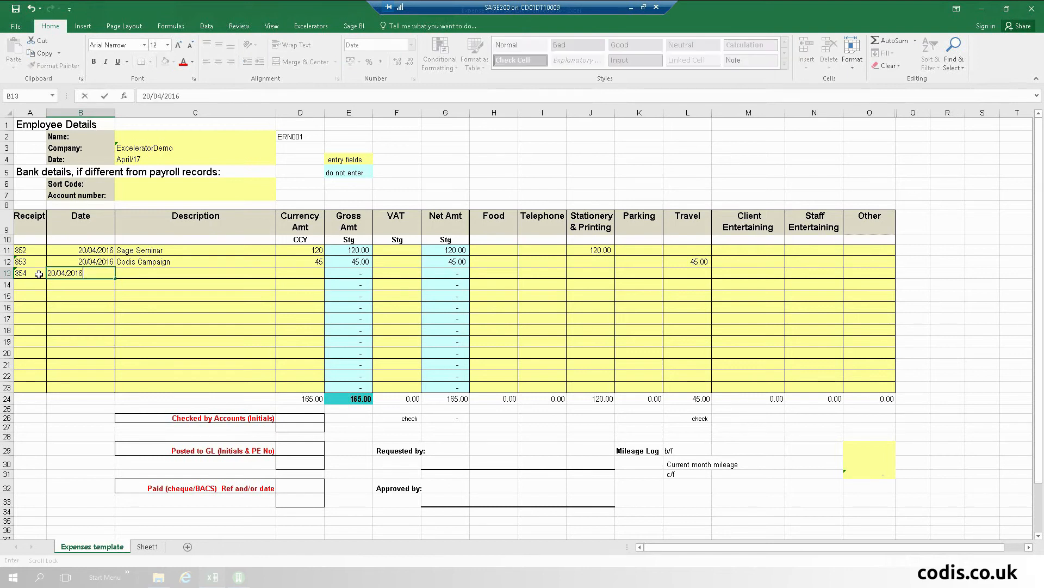
{"action": "key", "text": "Tab"}
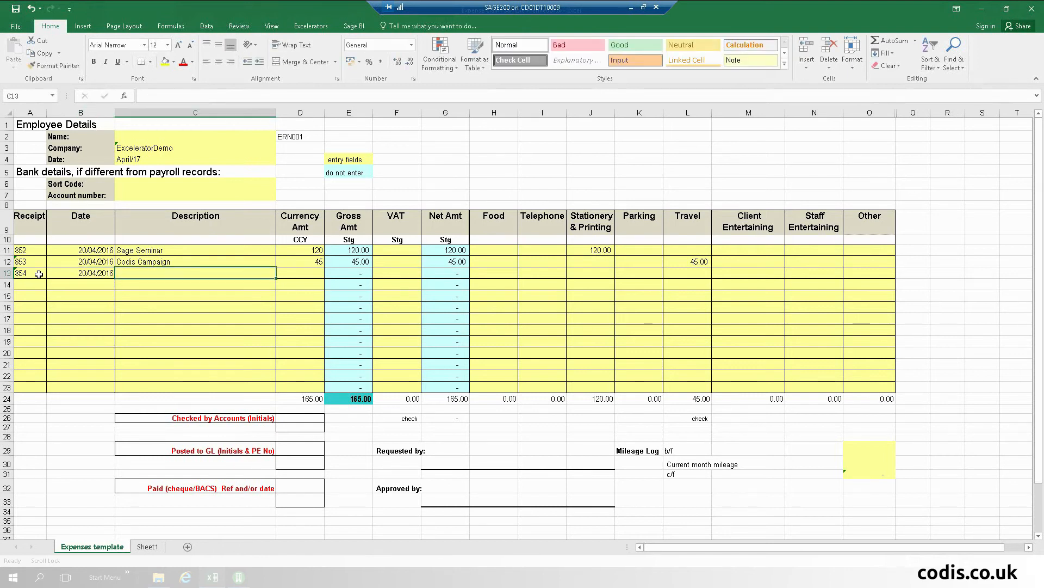
{"action": "type", "text": "Other"}
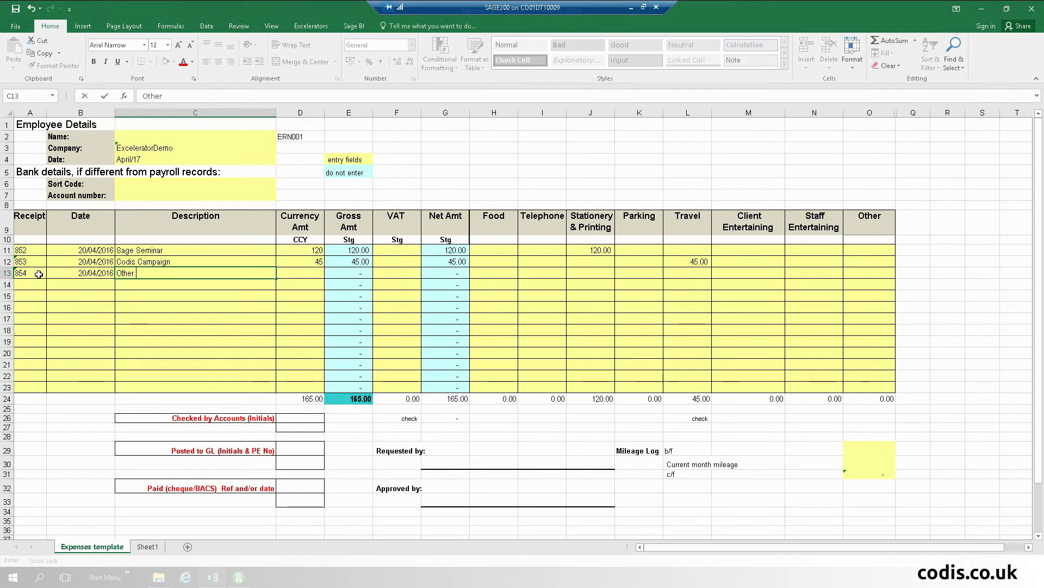
{"action": "type", "text": " Business"}
{"action": "key", "text": "Tab"}
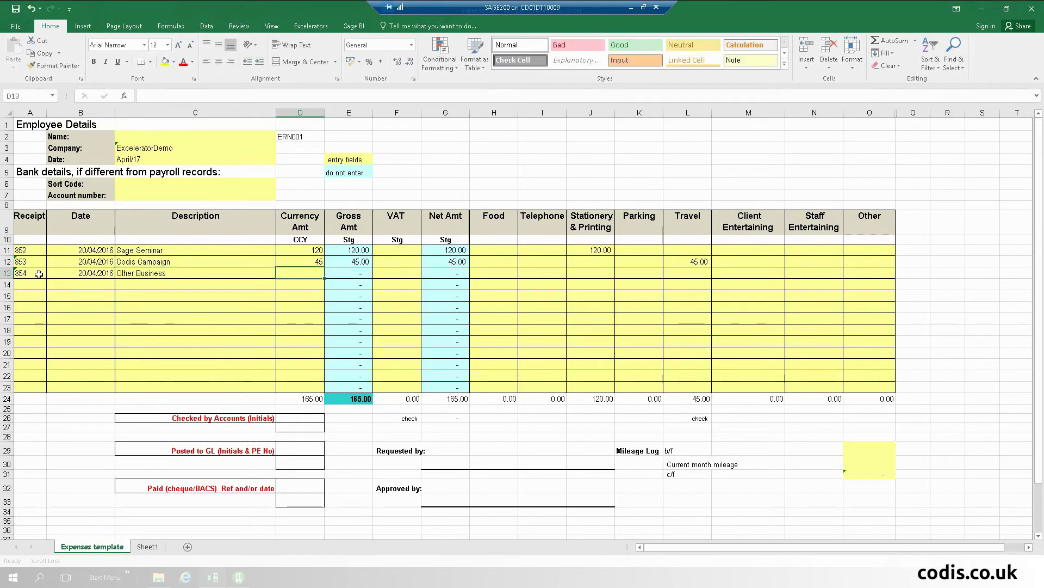
{"action": "type", "text": "88"}
{"action": "key", "text": "Tab"}
{"action": "key", "text": "Tab"}
{"action": "key", "text": "Tab"}
{"action": "key", "text": "Tab"}
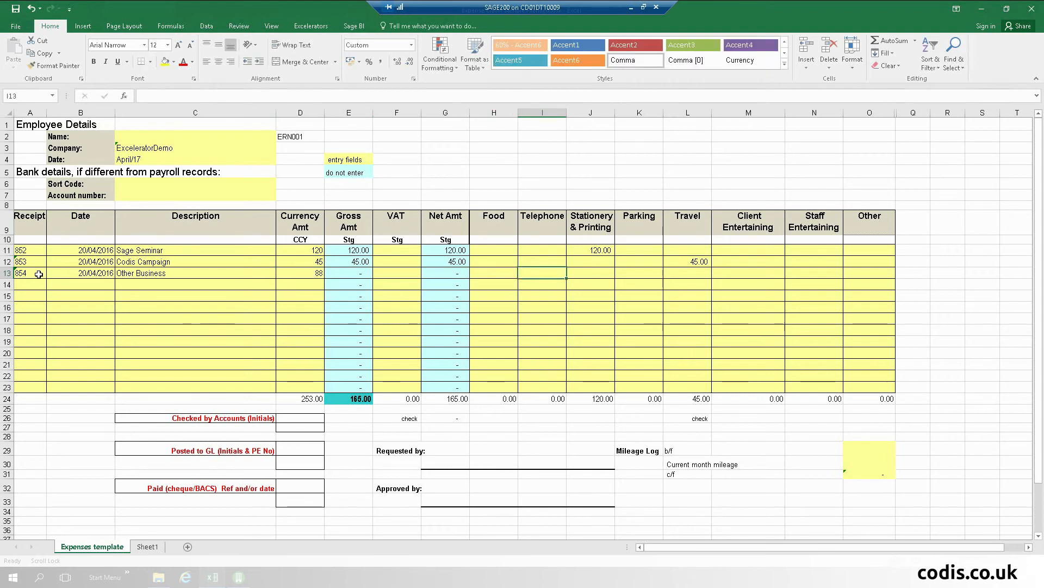
{"action": "type", "text": "88"}
{"action": "key", "text": "Tab"}
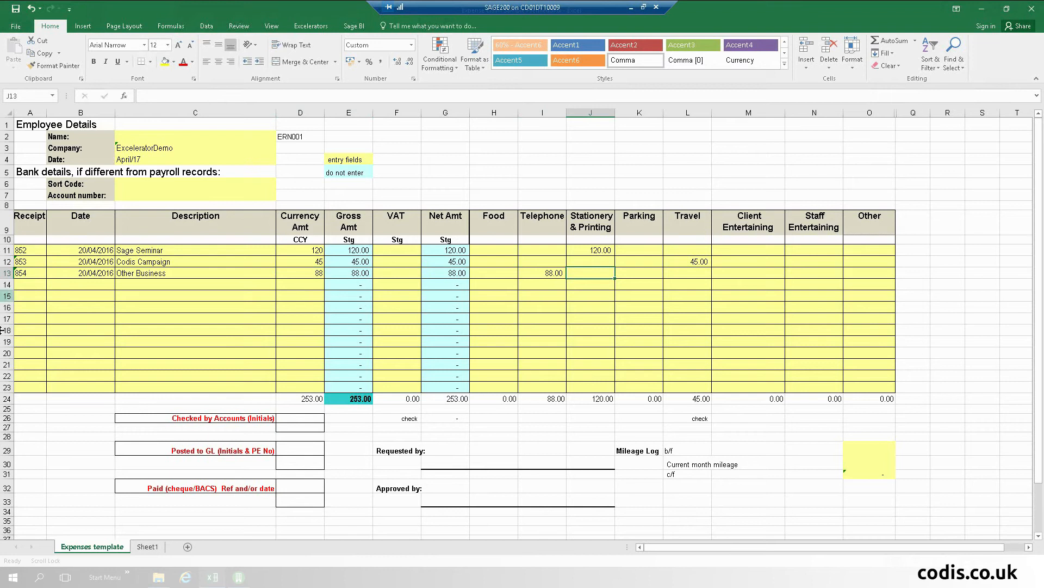
{"action": "left_click", "coordinate": [145, 546]}
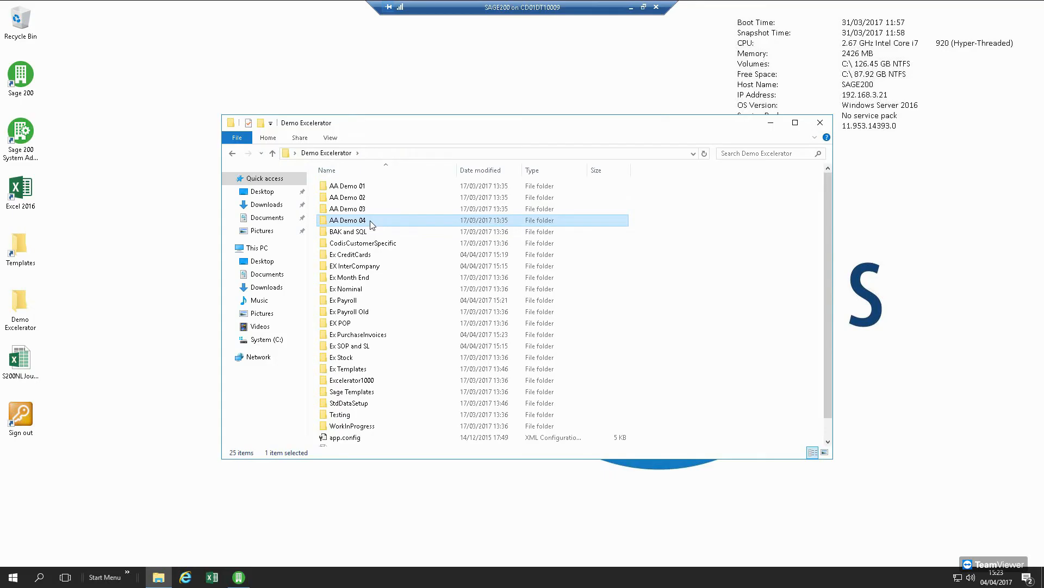
Step: Open the AA Demo 04 folder containing the ReOrderTemplate shortcut
{"action": "double_click", "coordinate": [370, 221]}
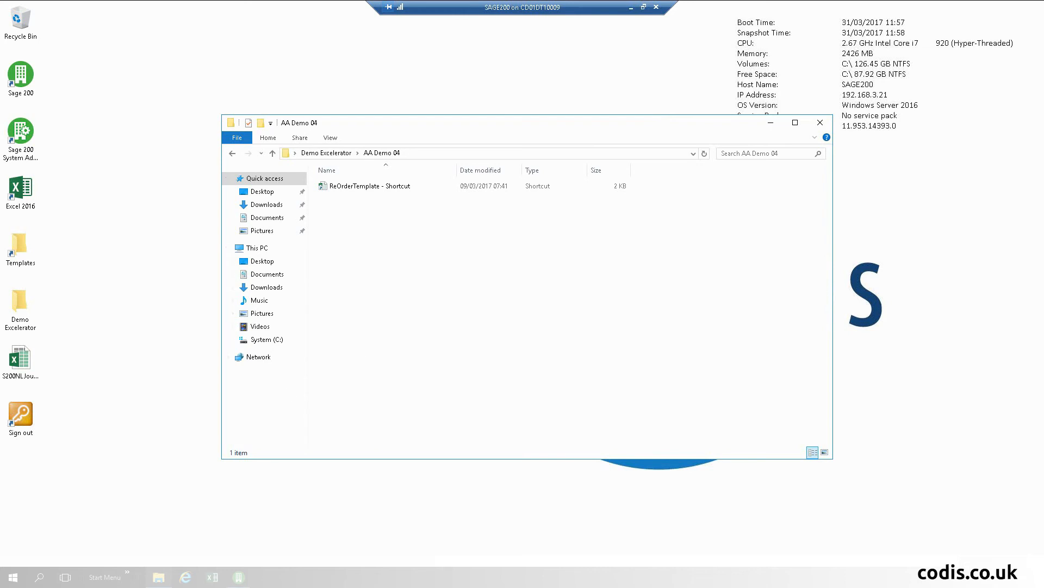
Step: In Sage 200, open Purchase Order Processing > Reports > Status > Stock ReOrder Report
{"action": "left_click", "coordinate": [237, 577]}
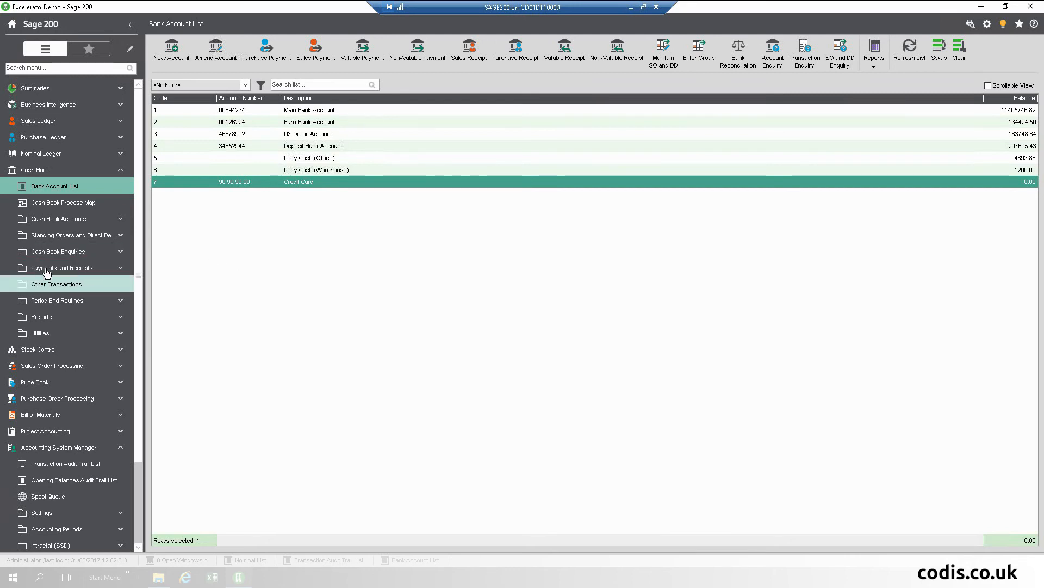
{"action": "left_click", "coordinate": [43, 170]}
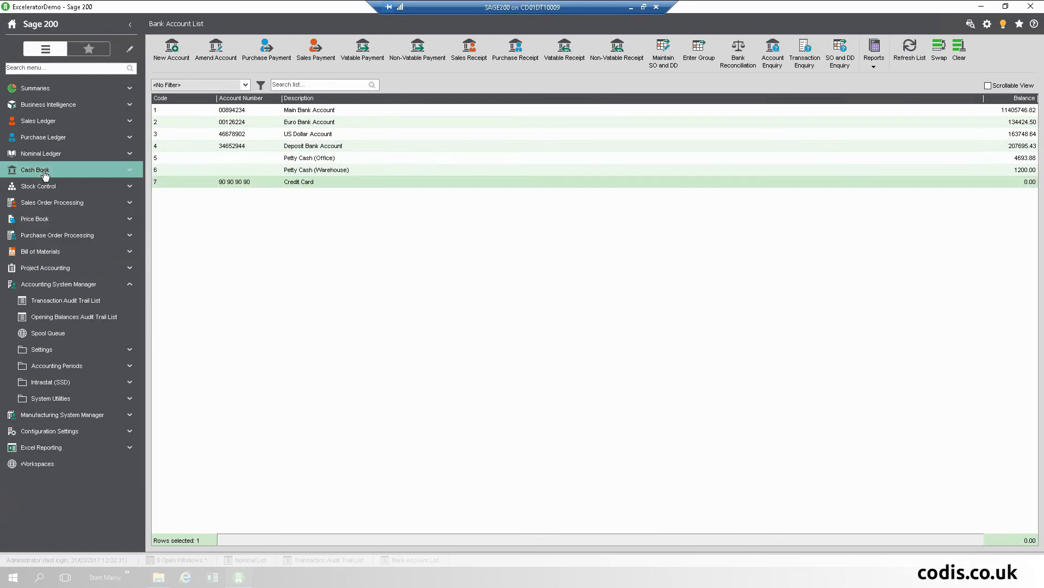
{"action": "left_click", "coordinate": [75, 288]}
{"action": "left_click", "coordinate": [65, 235]}
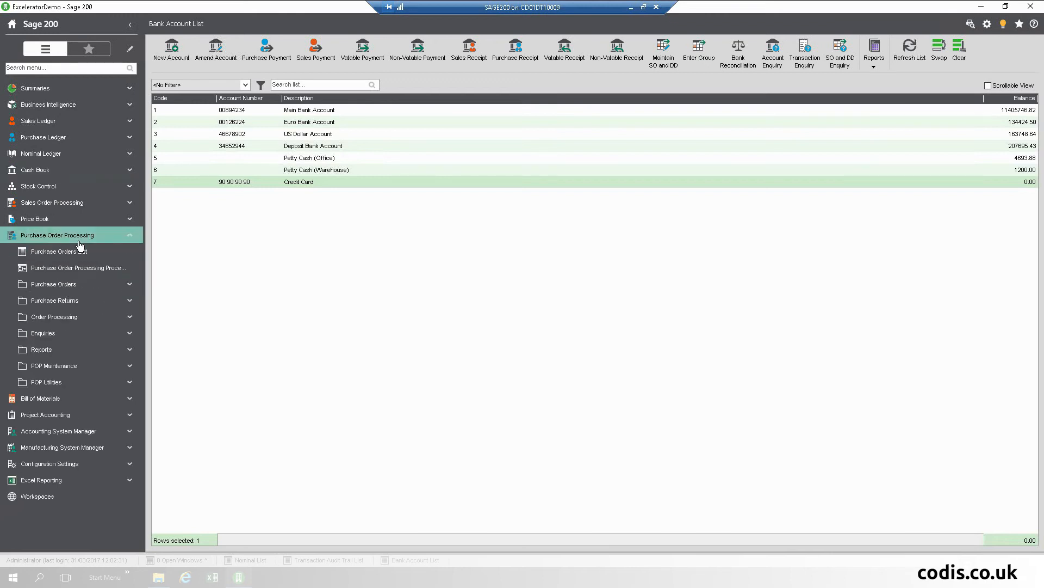
{"action": "left_click", "coordinate": [52, 349]}
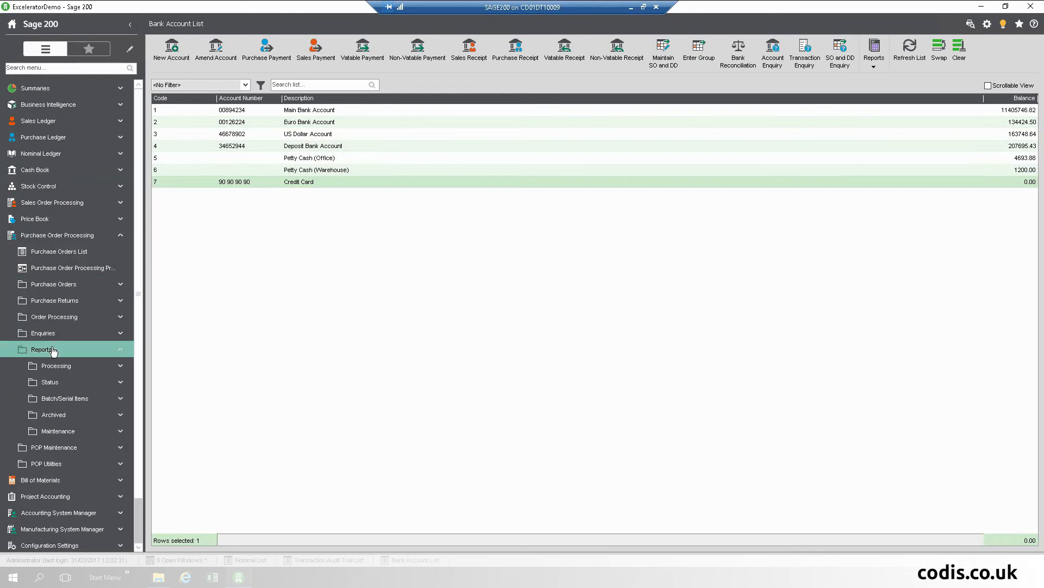
{"action": "left_click", "coordinate": [50, 383]}
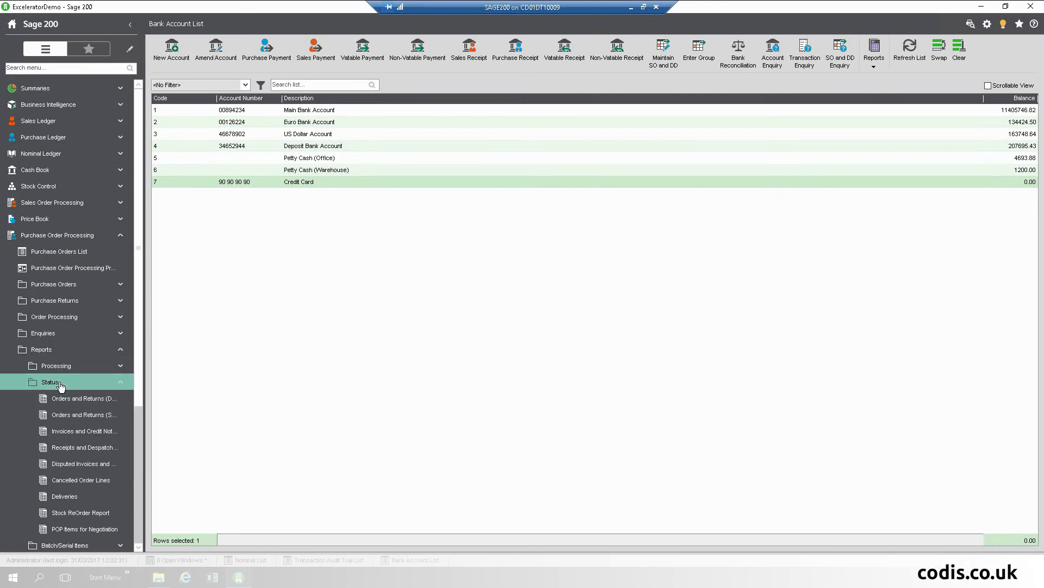
{"action": "left_click", "coordinate": [67, 513]}
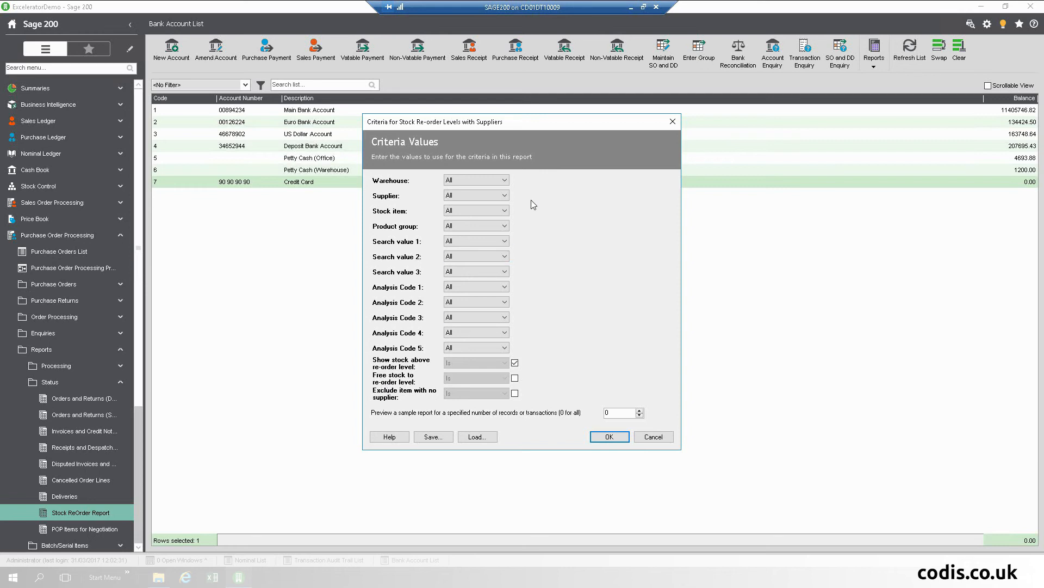
Step: Run the re-order report with the Warehouse criterion set to Is WAREHOUSE
{"action": "left_click", "coordinate": [505, 180]}
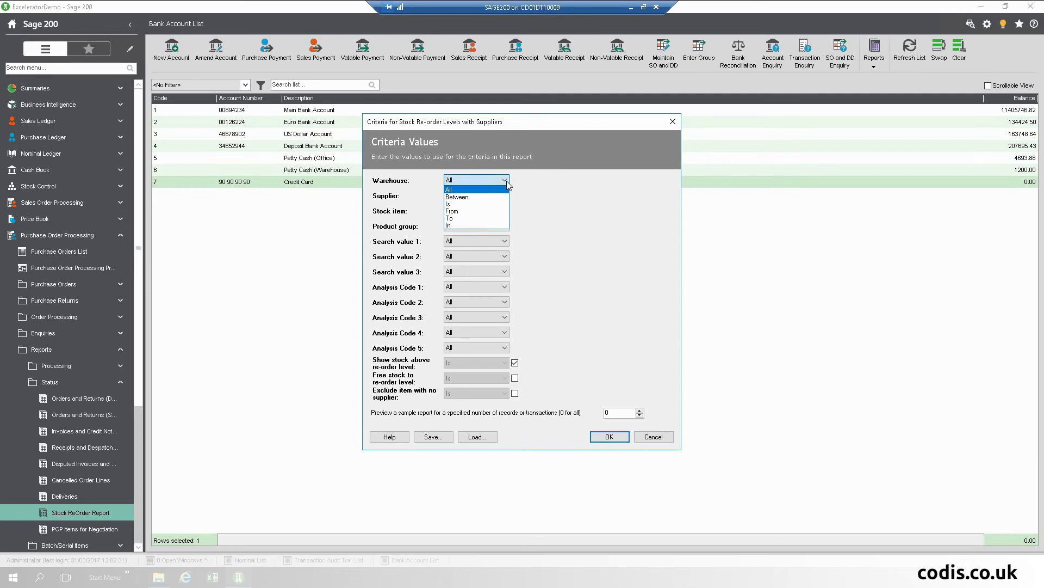
{"action": "left_click", "coordinate": [479, 204]}
{"action": "left_click", "coordinate": [575, 179]}
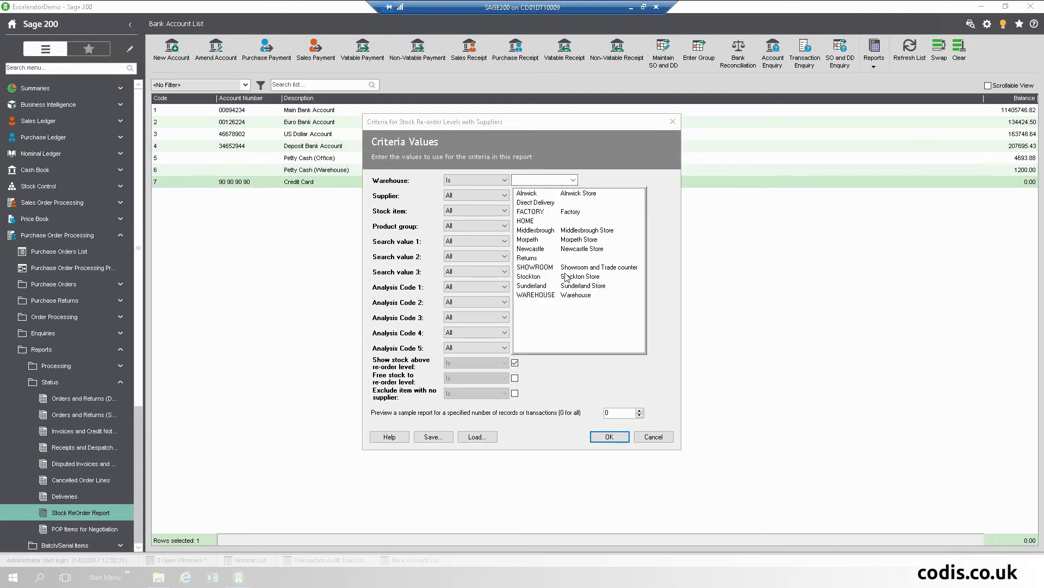
{"action": "left_click", "coordinate": [562, 295]}
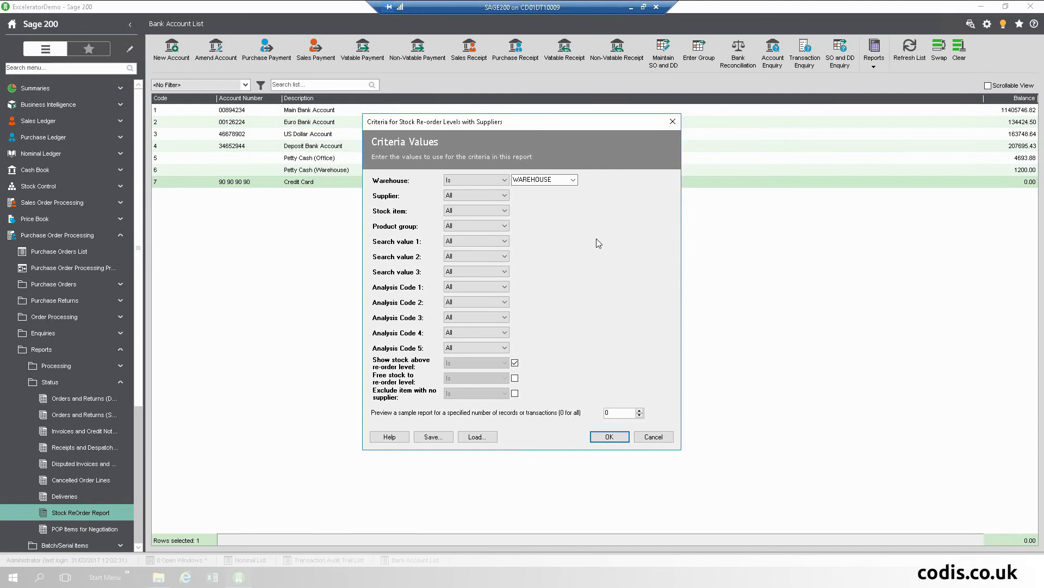
{"action": "left_click", "coordinate": [605, 437]}
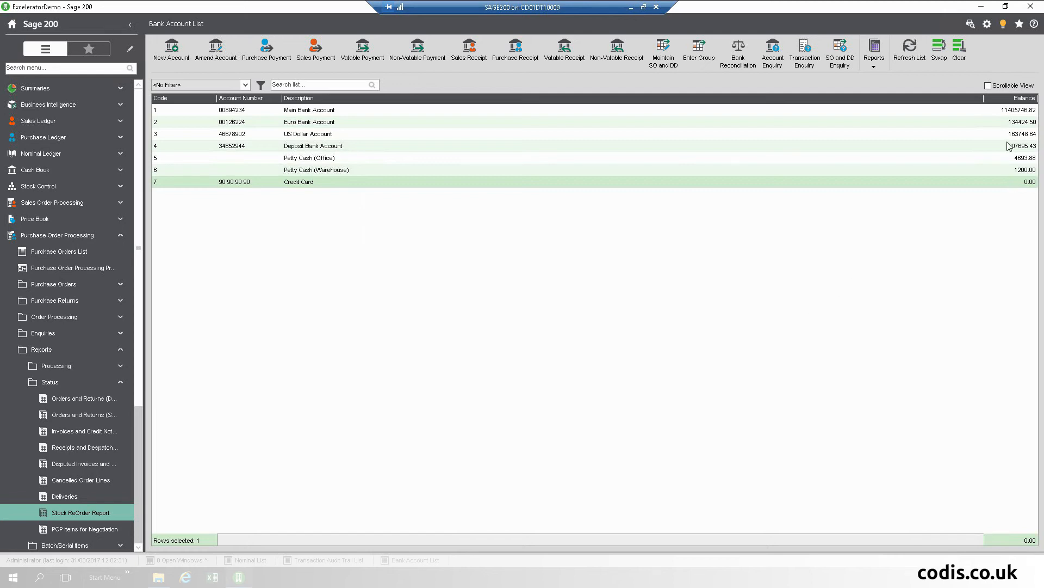
Step: Preview the newest Stock Re-order Levels with Suppliers report for WAREHOUSE
{"action": "left_click", "coordinate": [971, 27]}
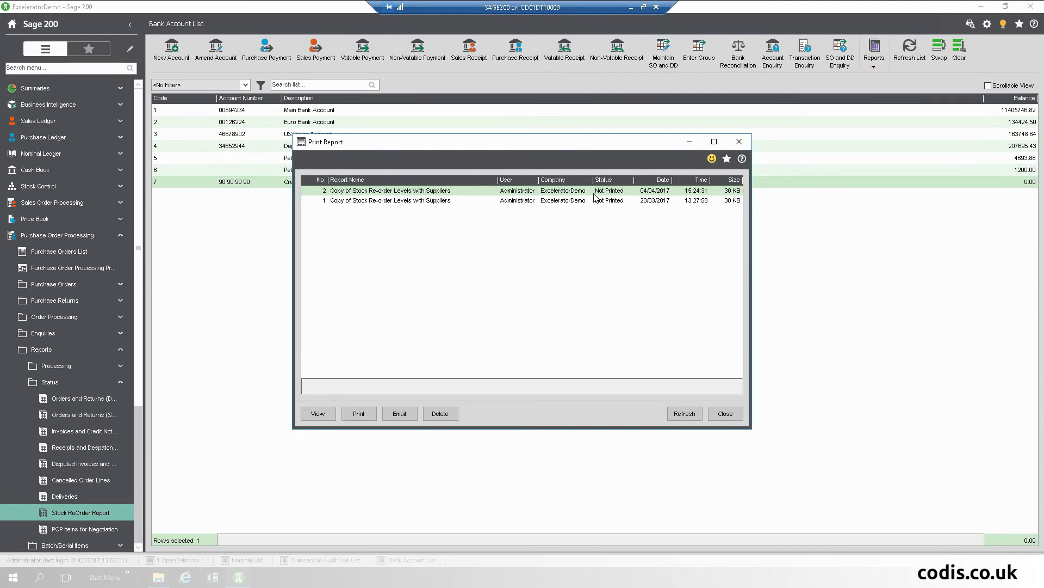
{"action": "left_click", "coordinate": [319, 413]}
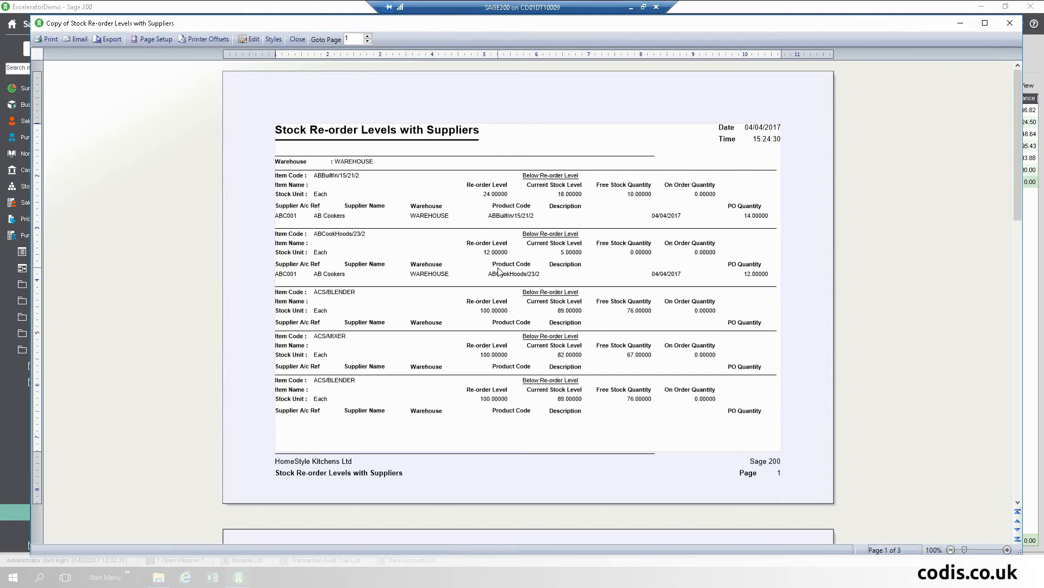
Step: Export the report preview as Excel 2007 file ReoRderReport2.xlsx in Documents
{"action": "left_click", "coordinate": [104, 41]}
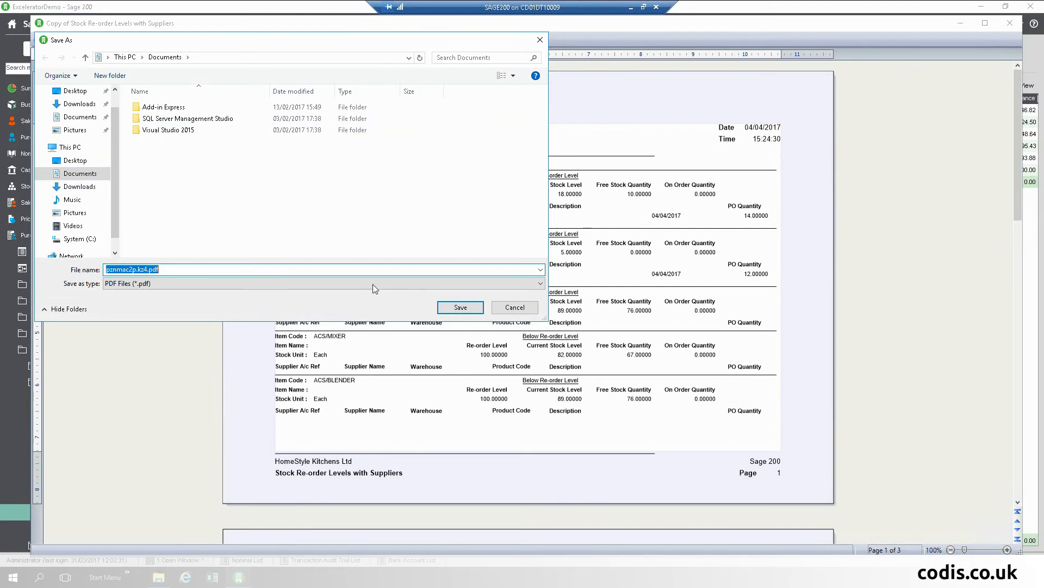
{"action": "left_click", "coordinate": [340, 284]}
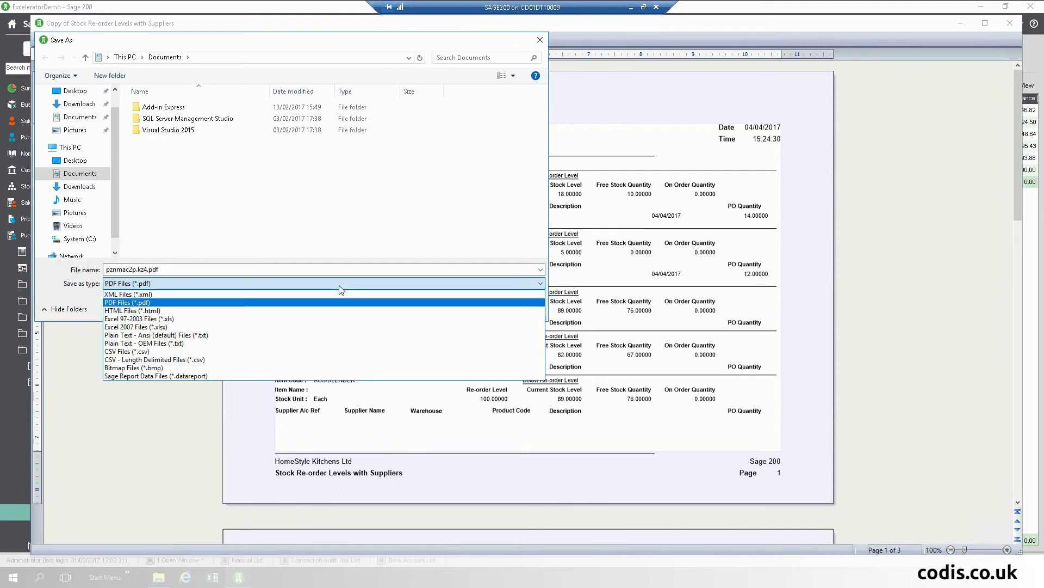
{"action": "left_click", "coordinate": [179, 327]}
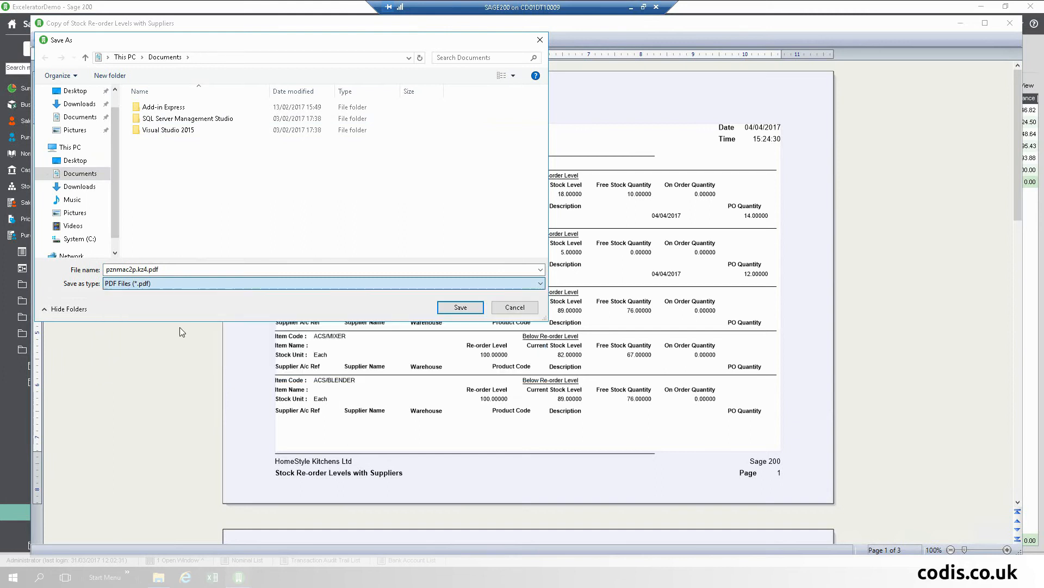
{"action": "double_click", "coordinate": [172, 267]}
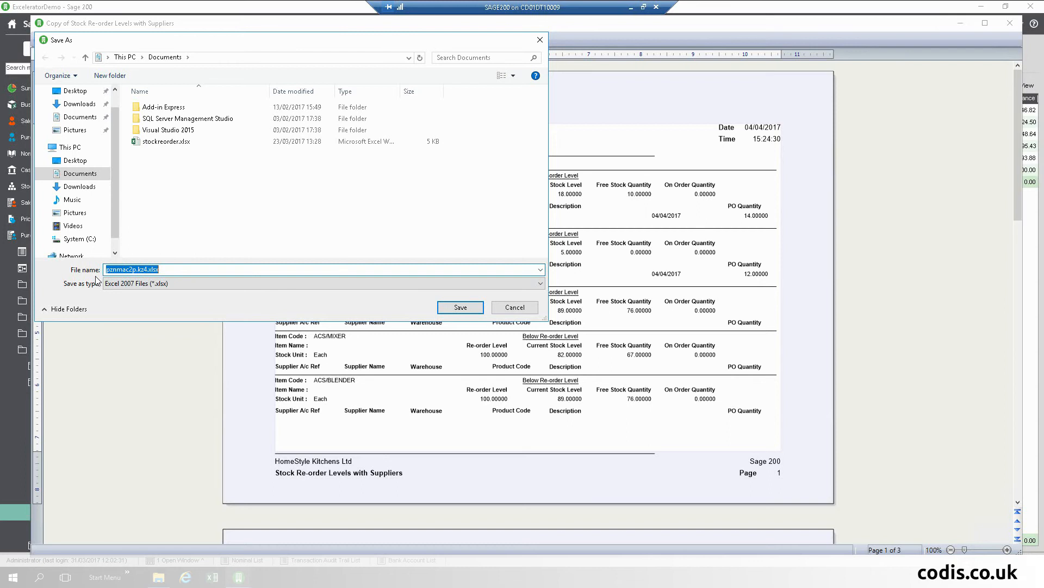
{"action": "type", "text": "ReoRderReport2"}
{"action": "left_click", "coordinate": [451, 308]}
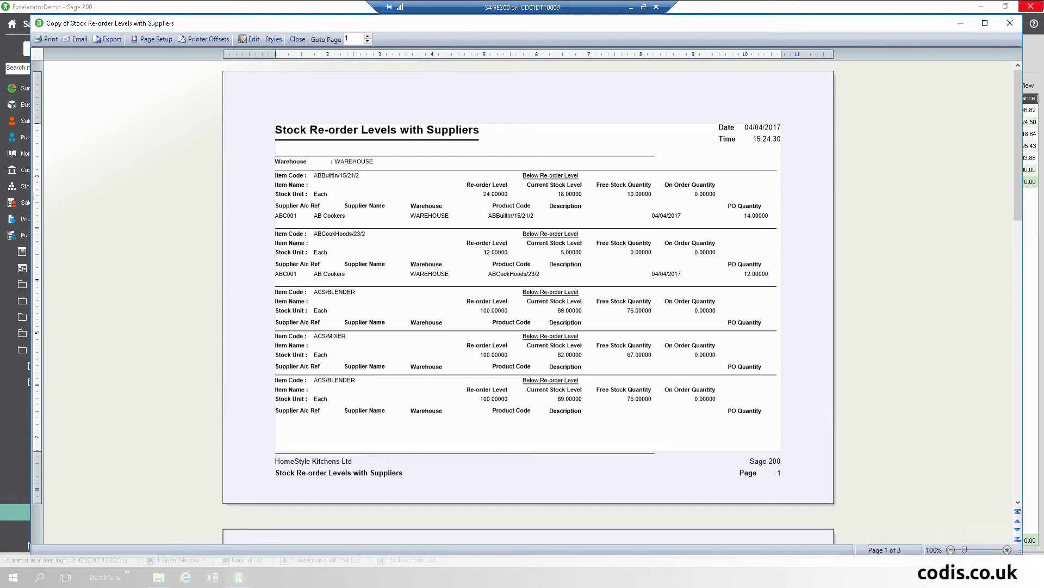
Step: Close the report preview and open ReoRderReport2.xlsx from Documents in Excel
{"action": "left_click", "coordinate": [1011, 23]}
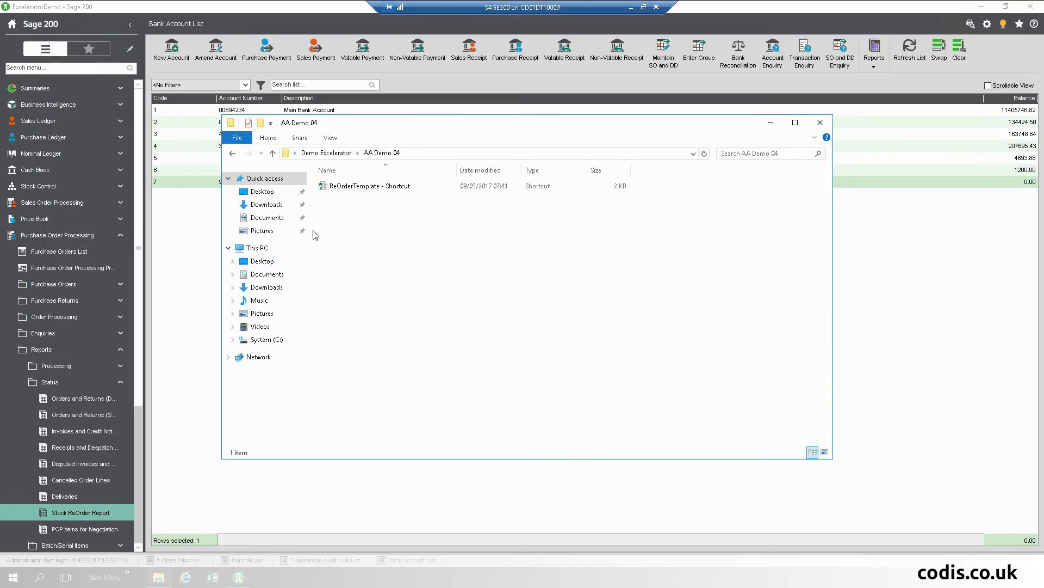
{"action": "left_click", "coordinate": [282, 219]}
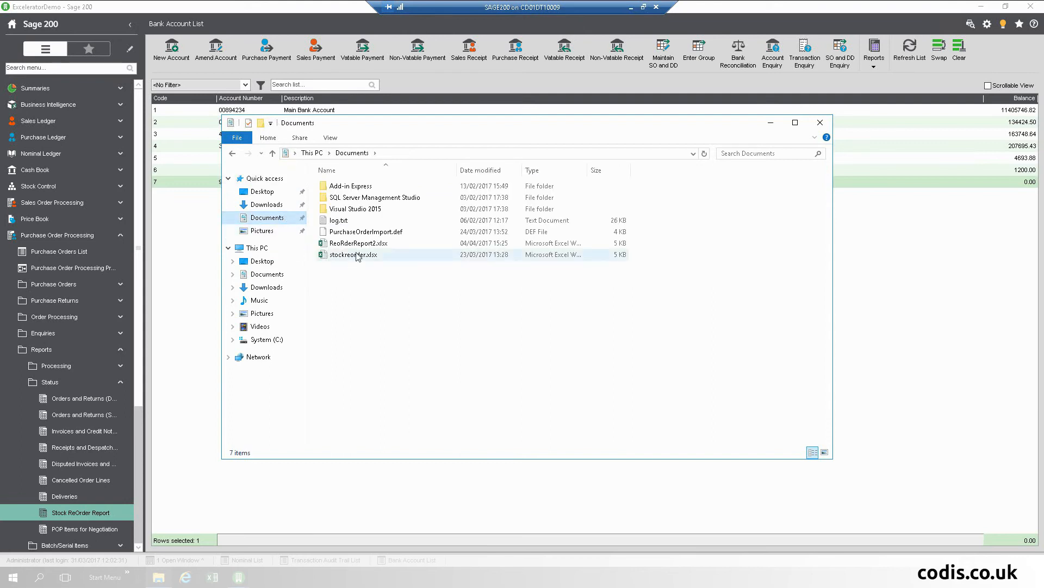
{"action": "left_click", "coordinate": [359, 245]}
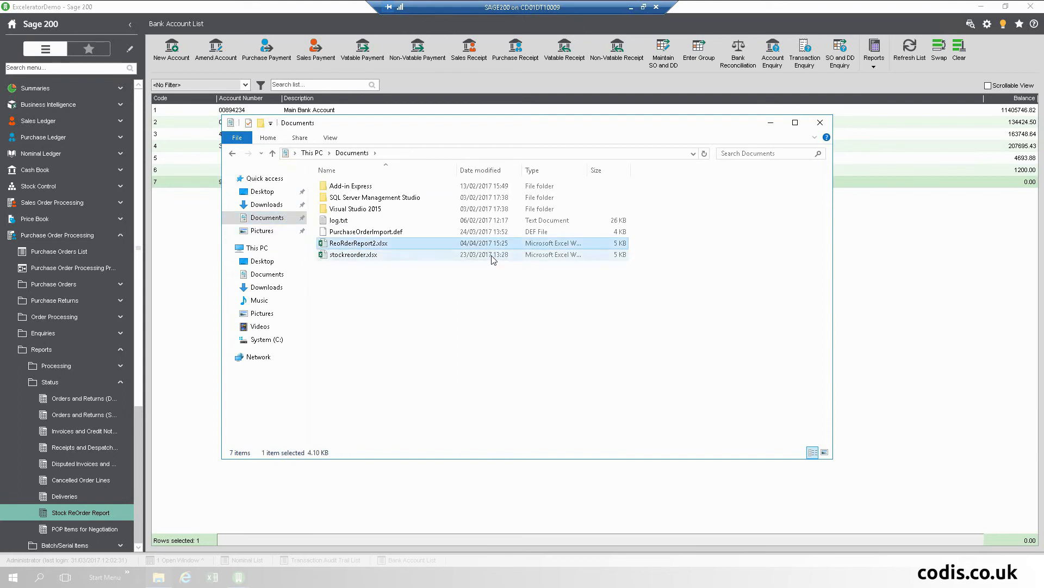
{"action": "double_click", "coordinate": [395, 246]}
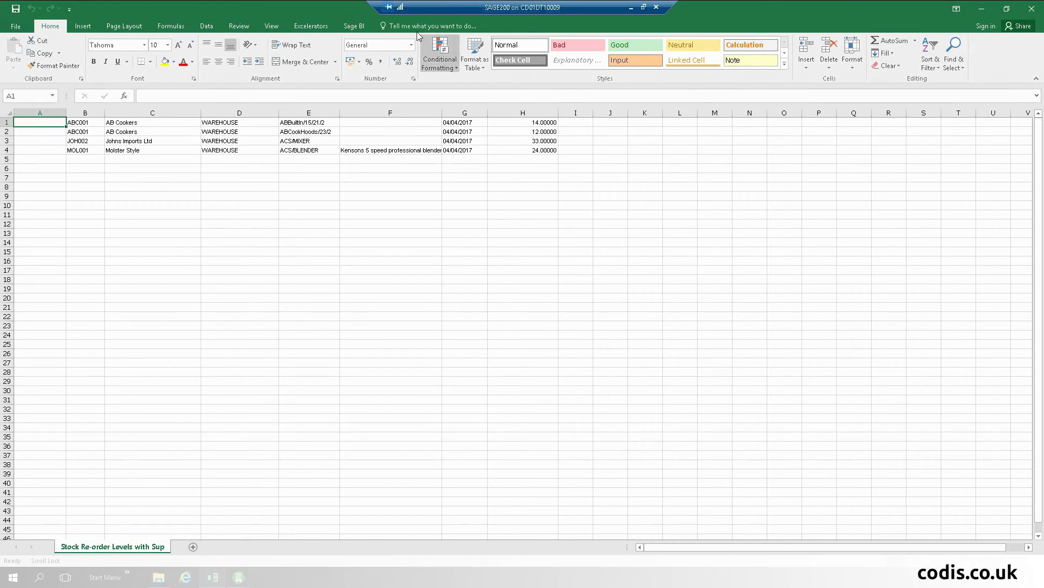
Step: Log Excelerator in to ExceleratorDemo and open the Purchase Order Designer for the re-order sheet
{"action": "left_click", "coordinate": [304, 27]}
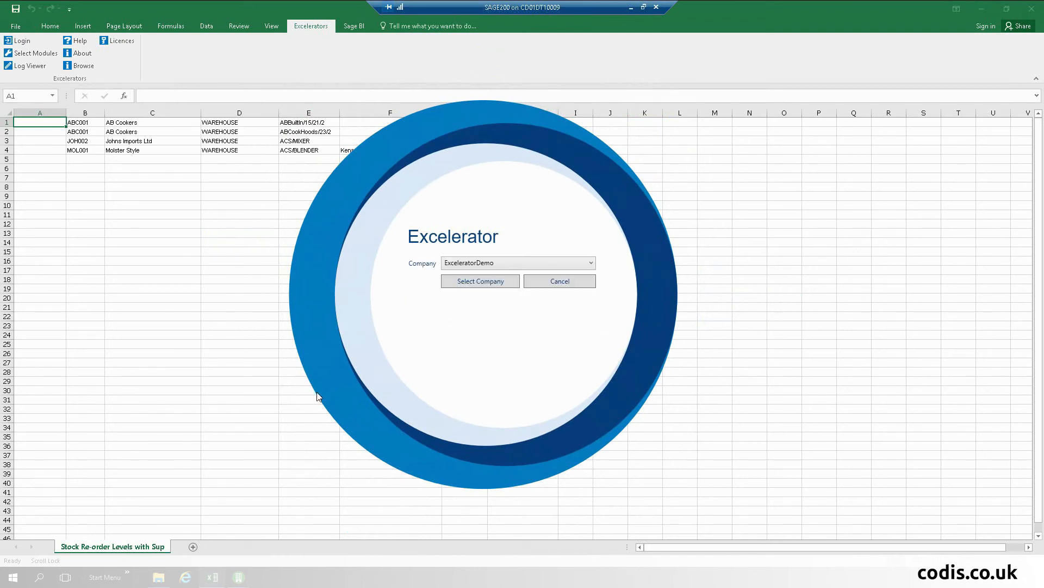
{"action": "left_click", "coordinate": [474, 288]}
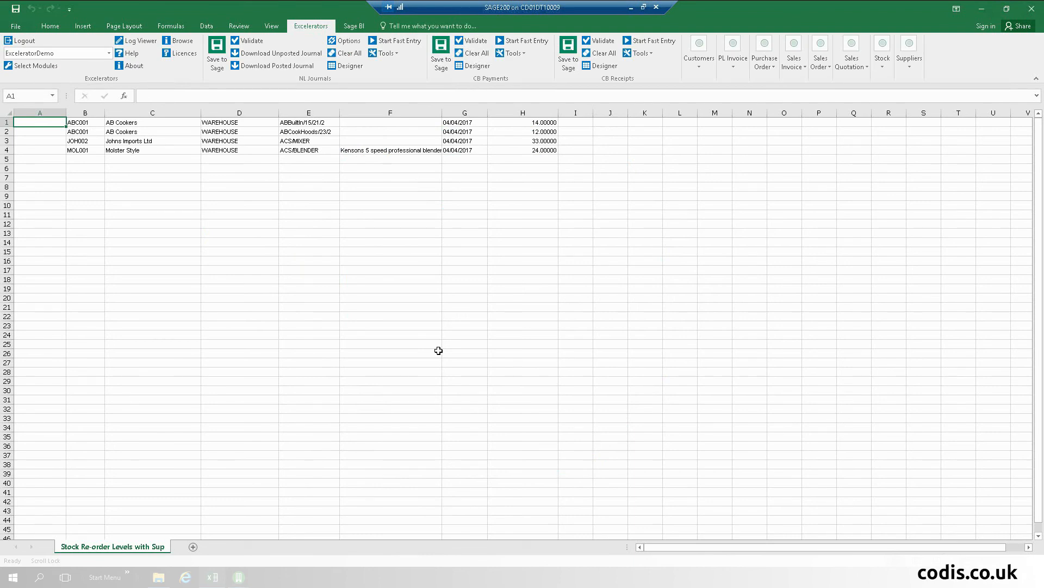
{"action": "left_click", "coordinate": [773, 62]}
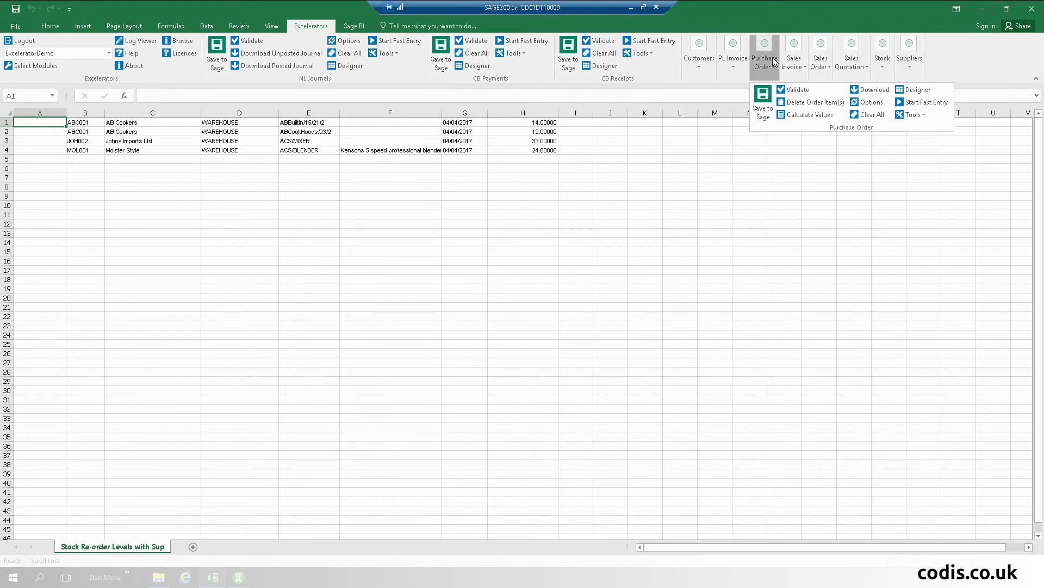
{"action": "left_click", "coordinate": [912, 102]}
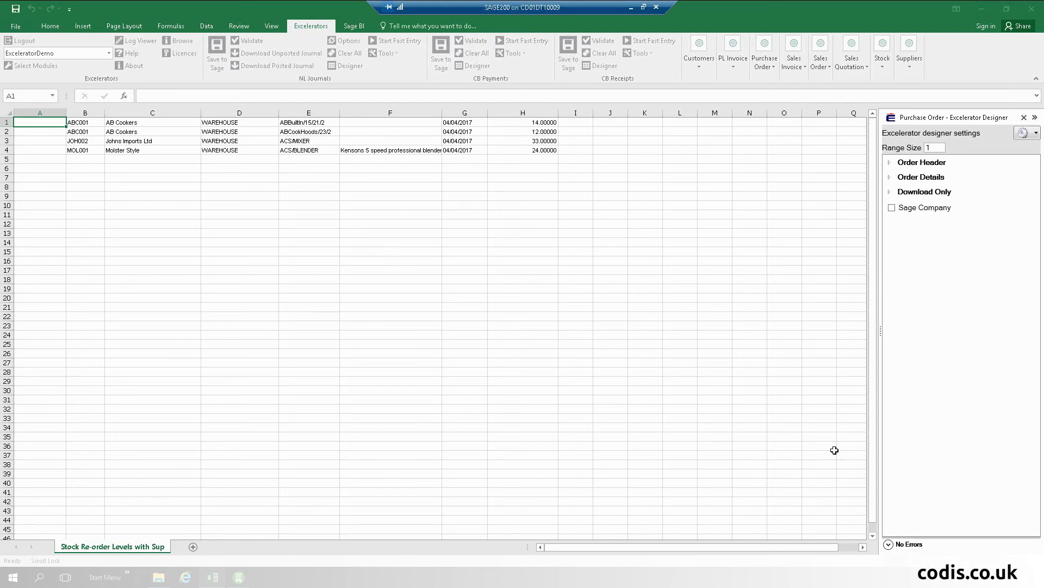
Step: Load the PurchaseOrderImport.def range definition onto the sheet and close the designer pane
{"action": "left_click", "coordinate": [1034, 134]}
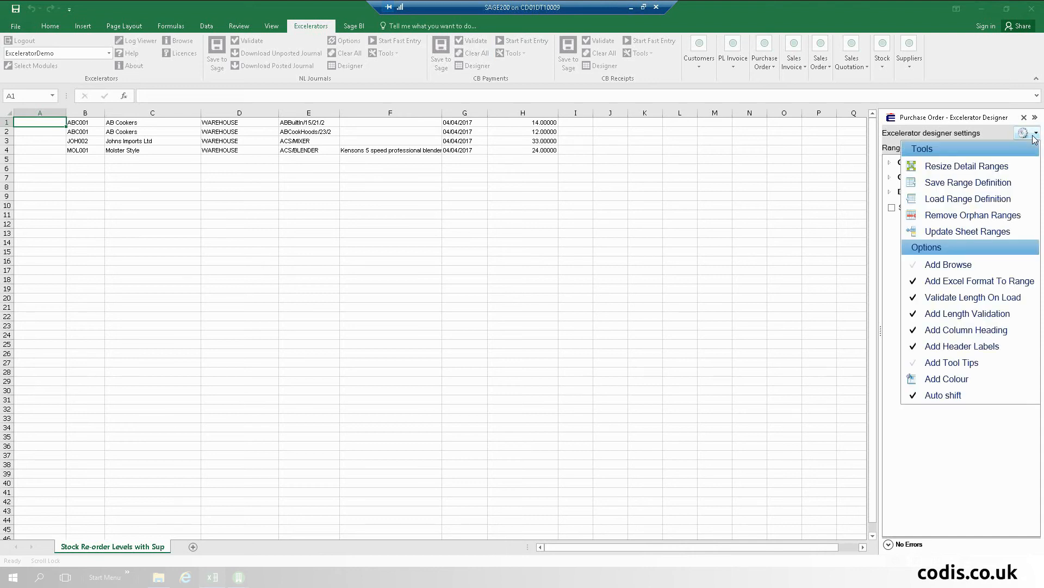
{"action": "left_click", "coordinate": [985, 199]}
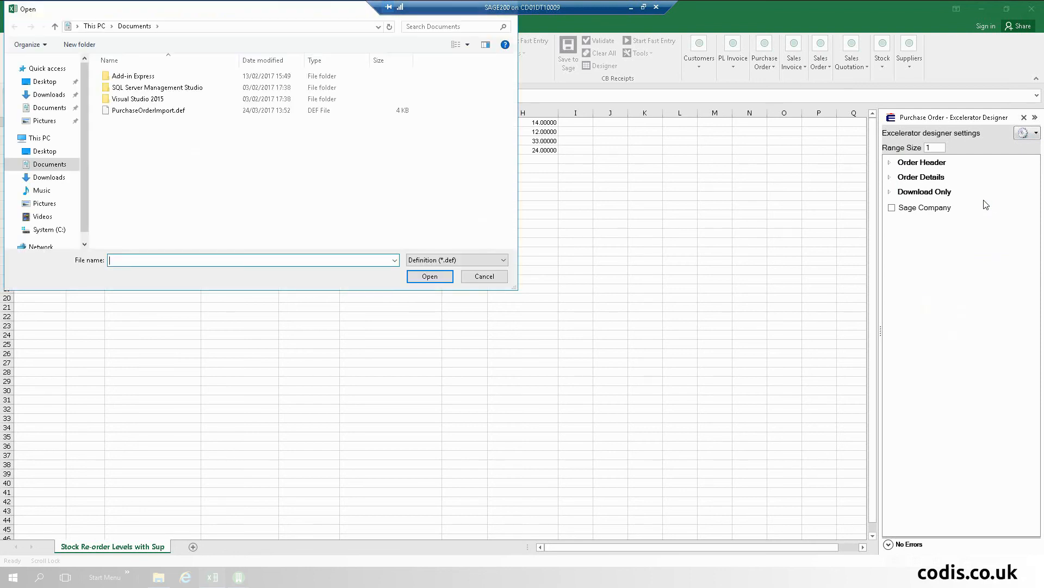
{"action": "left_click", "coordinate": [163, 111]}
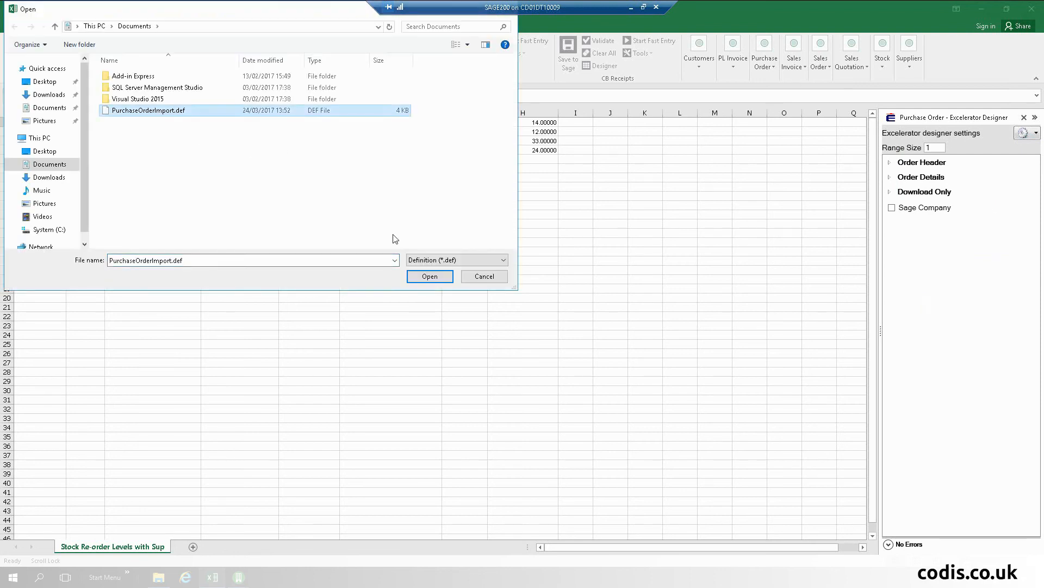
{"action": "left_click", "coordinate": [430, 276]}
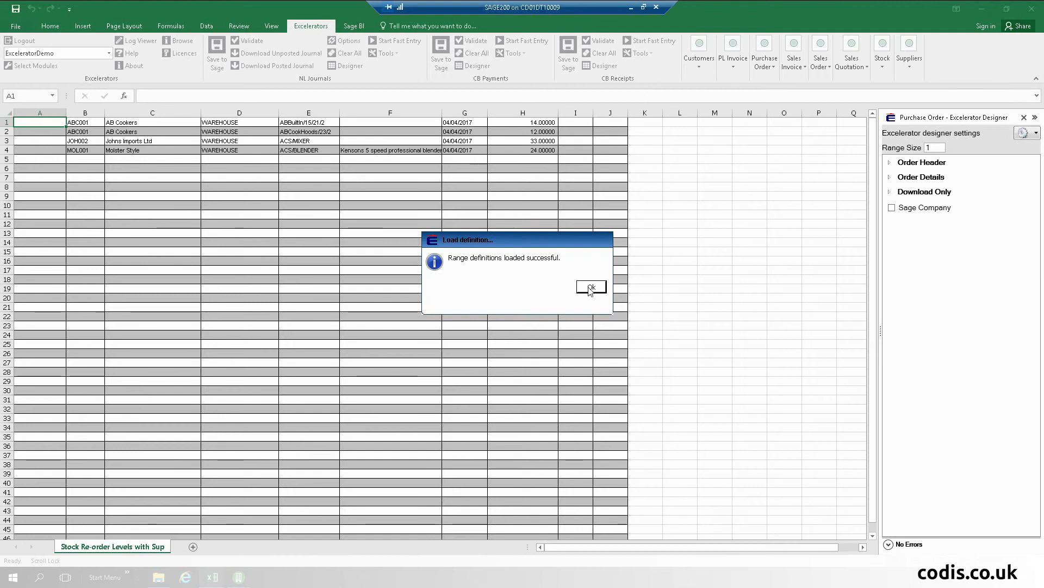
{"action": "left_click", "coordinate": [591, 289]}
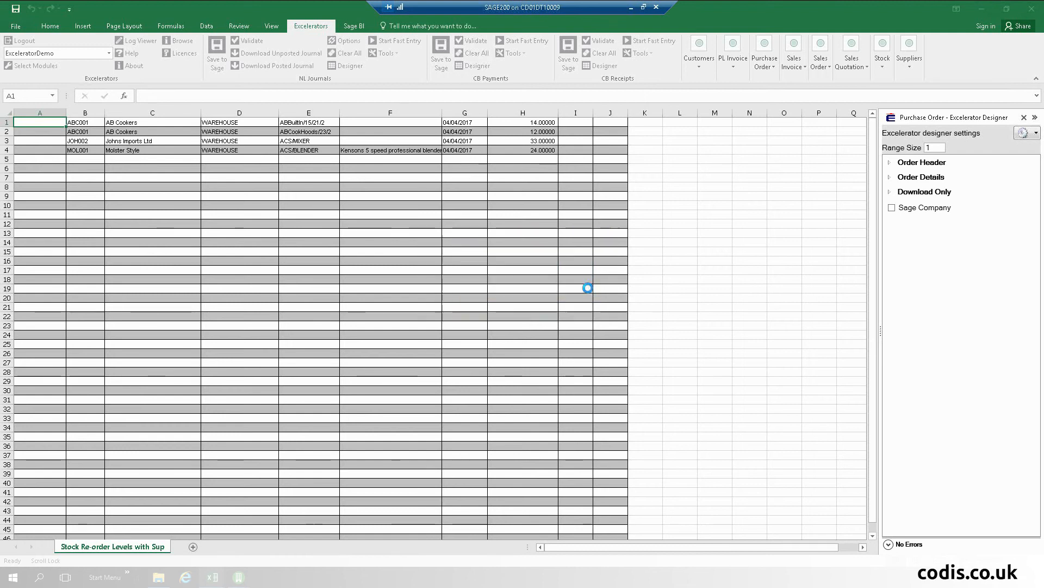
{"action": "left_click", "coordinate": [1024, 117]}
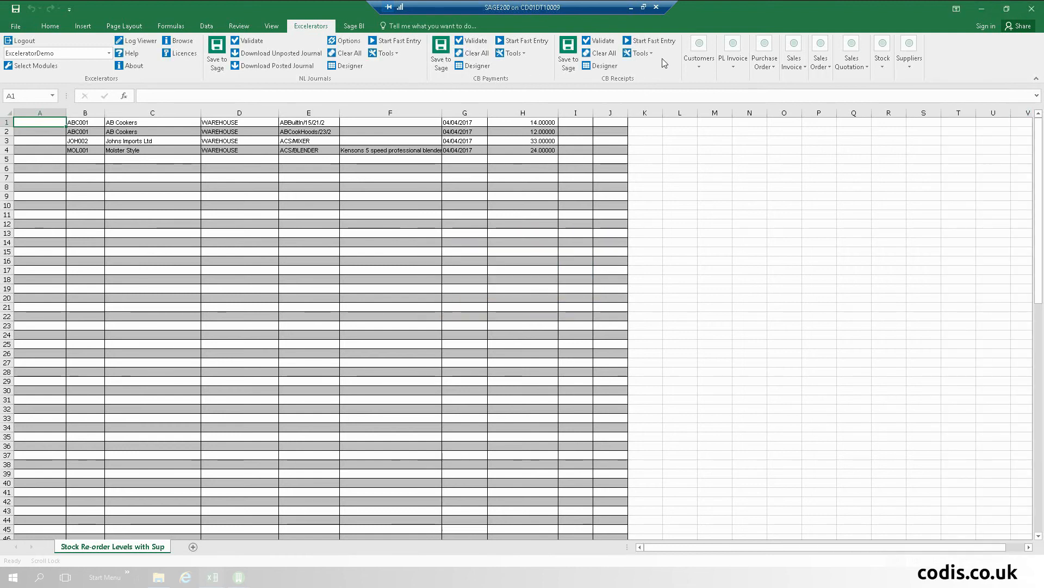
{"action": "left_click", "coordinate": [763, 54]}
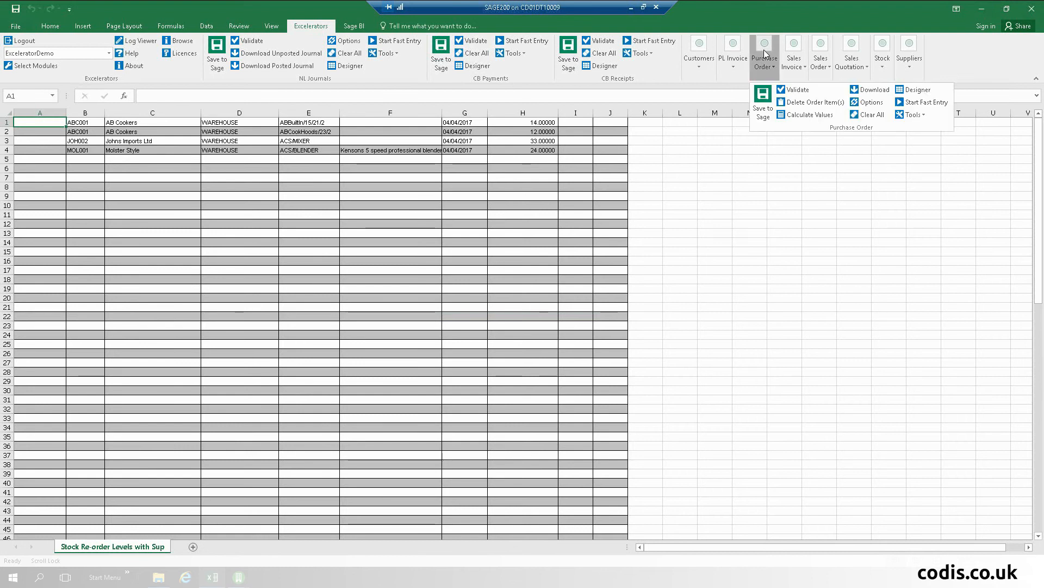
{"action": "left_click", "coordinate": [763, 108]}
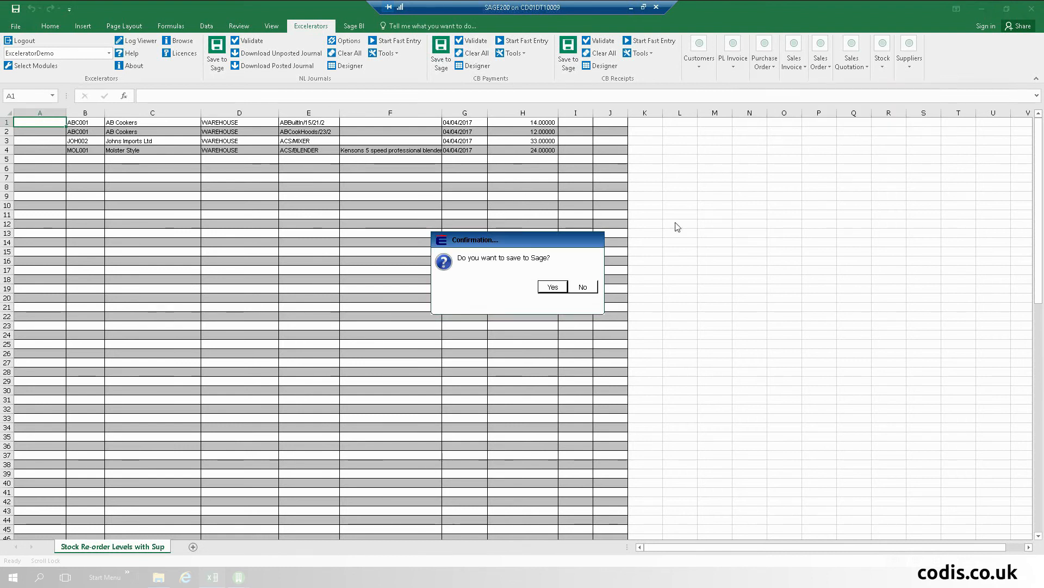
{"action": "left_click", "coordinate": [544, 288]}
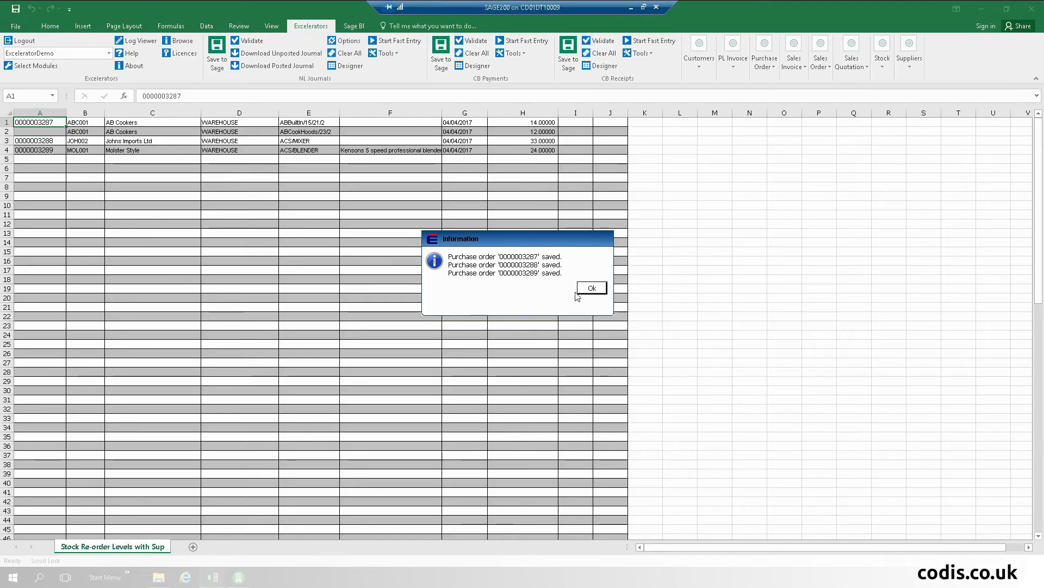
{"action": "left_click", "coordinate": [592, 288]}
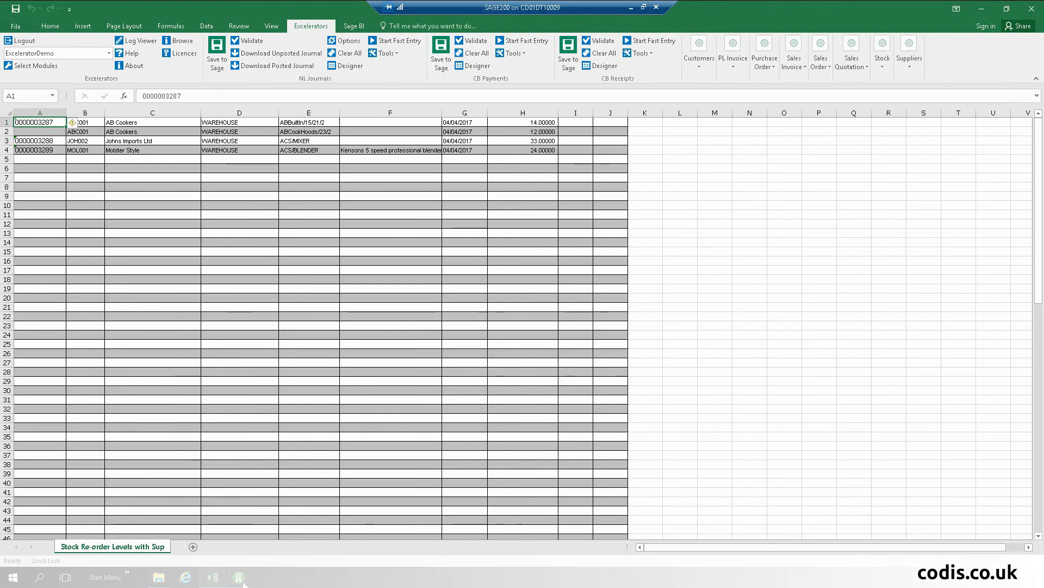
{"action": "left_click", "coordinate": [238, 579]}
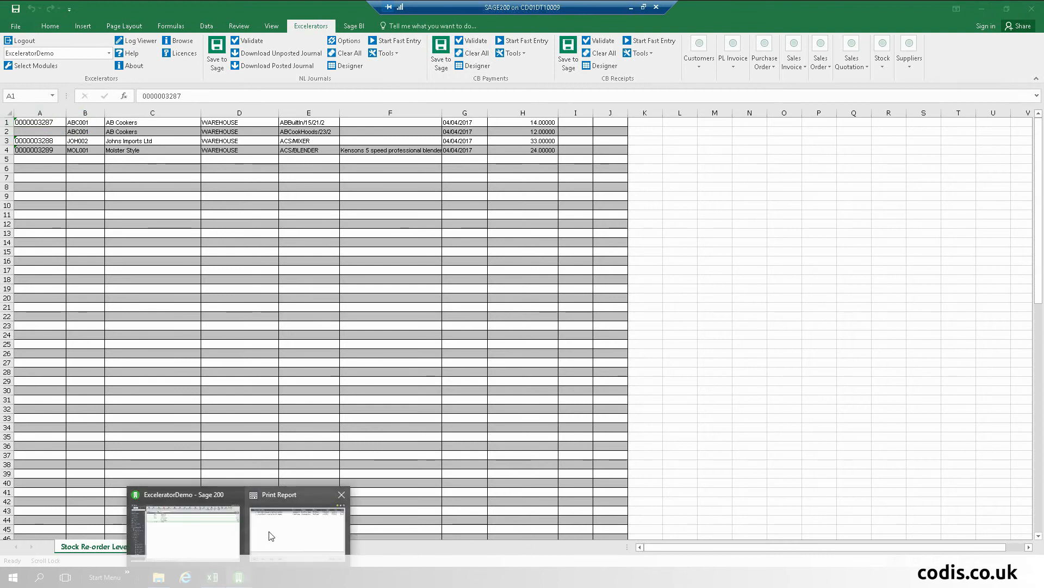
{"action": "left_click", "coordinate": [298, 517]}
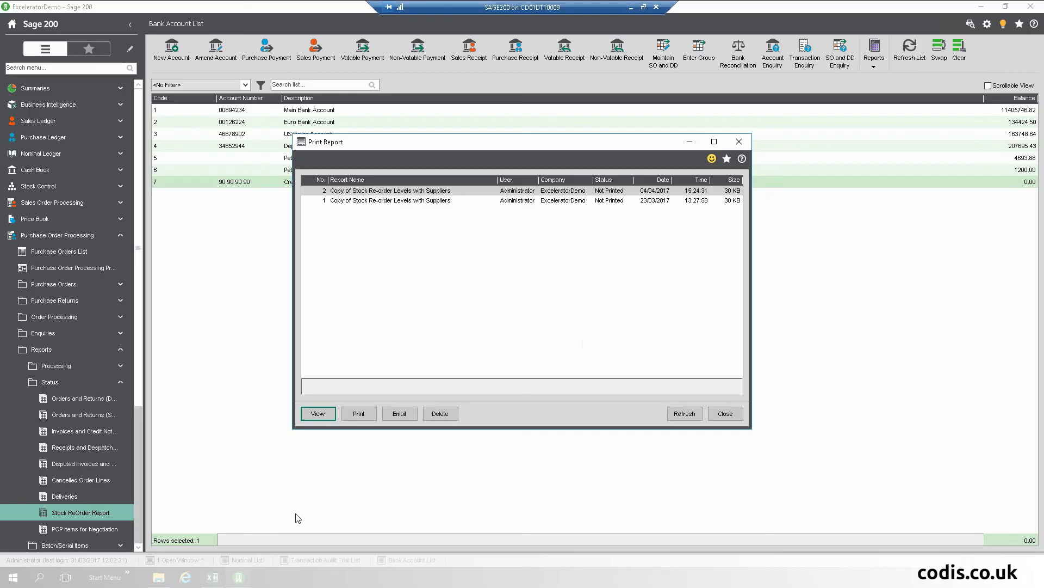
Step: Close the print report and sort the Purchase Orders List by number, highest first
{"action": "left_click", "coordinate": [739, 142]}
{"action": "left_click", "coordinate": [66, 253]}
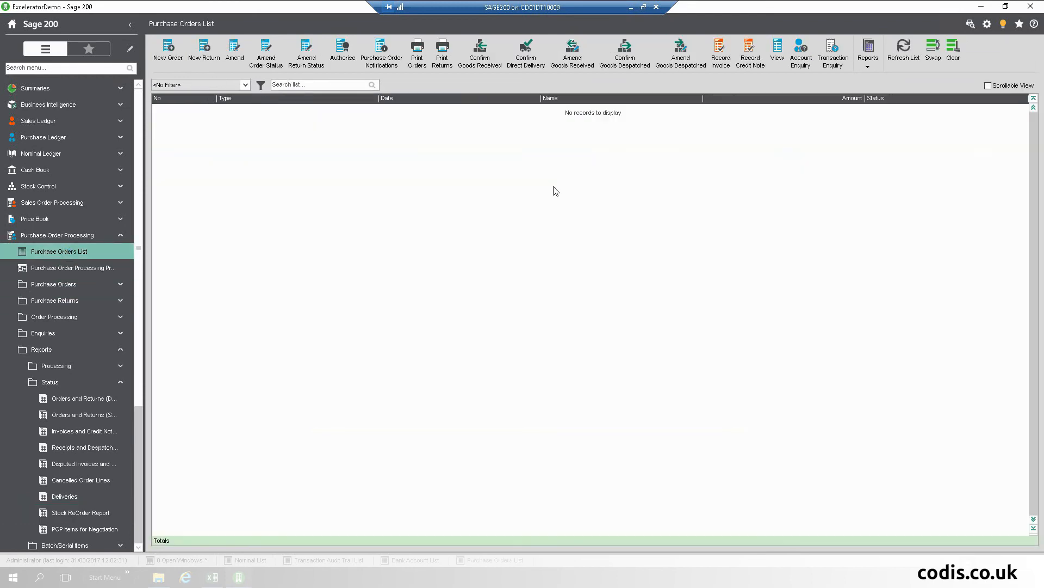
{"action": "left_click", "coordinate": [191, 100]}
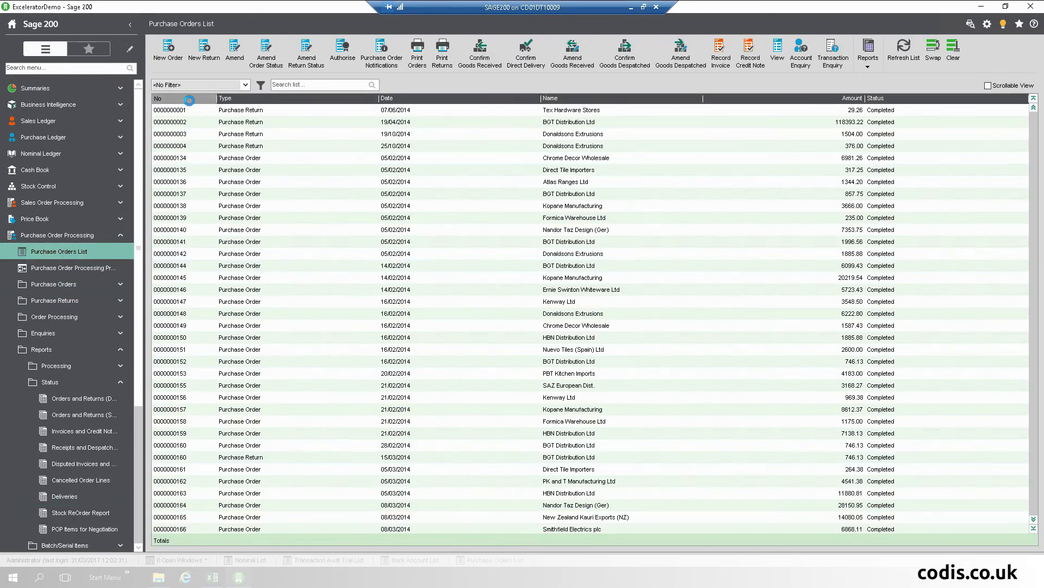
{"action": "left_click", "coordinate": [191, 100]}
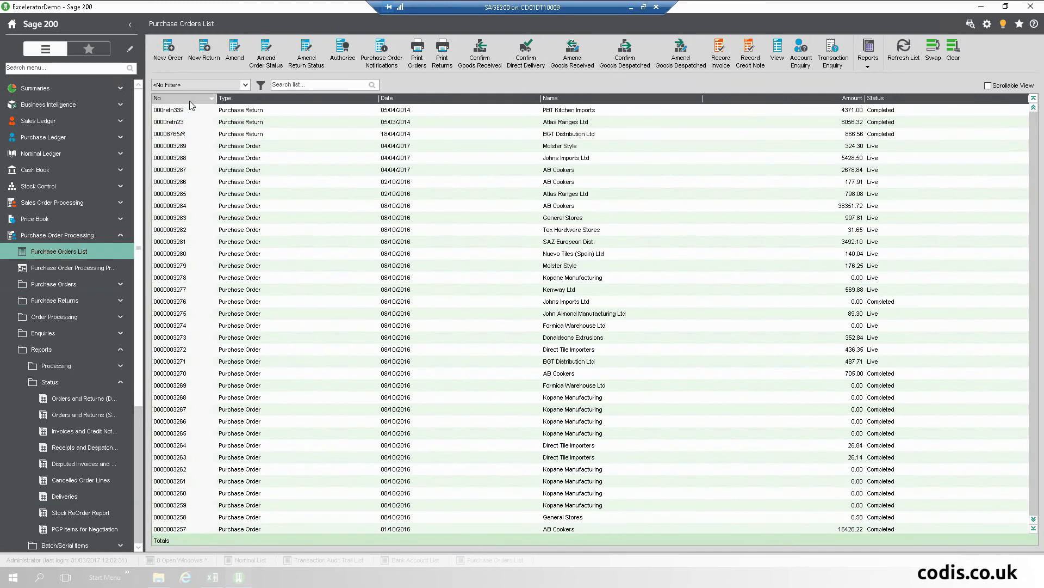
{"action": "left_click", "coordinate": [186, 170]}
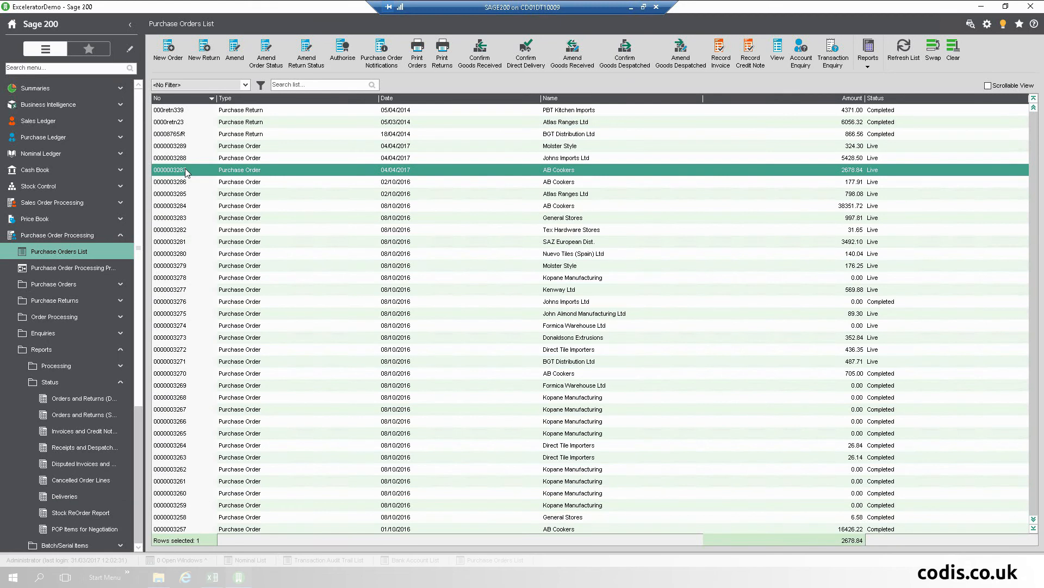
{"action": "double_click", "coordinate": [185, 169]}
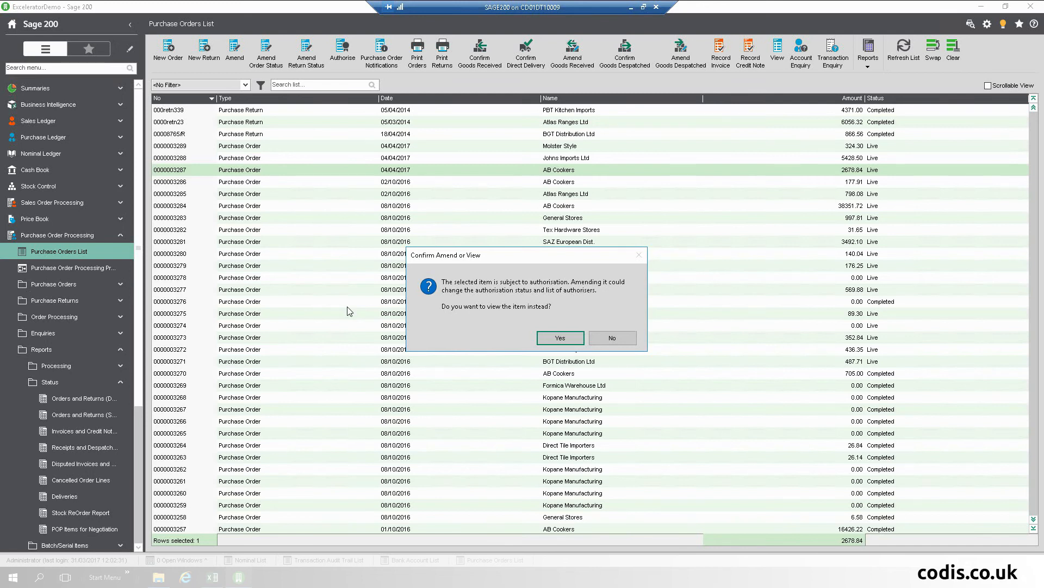
{"action": "left_click", "coordinate": [561, 337]}
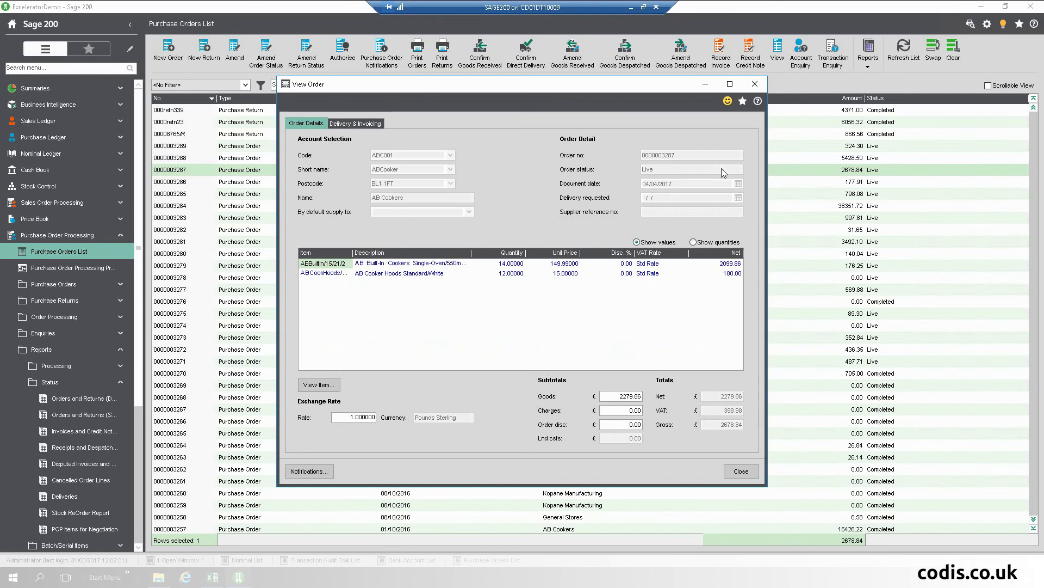
{"action": "left_click", "coordinate": [476, 254]}
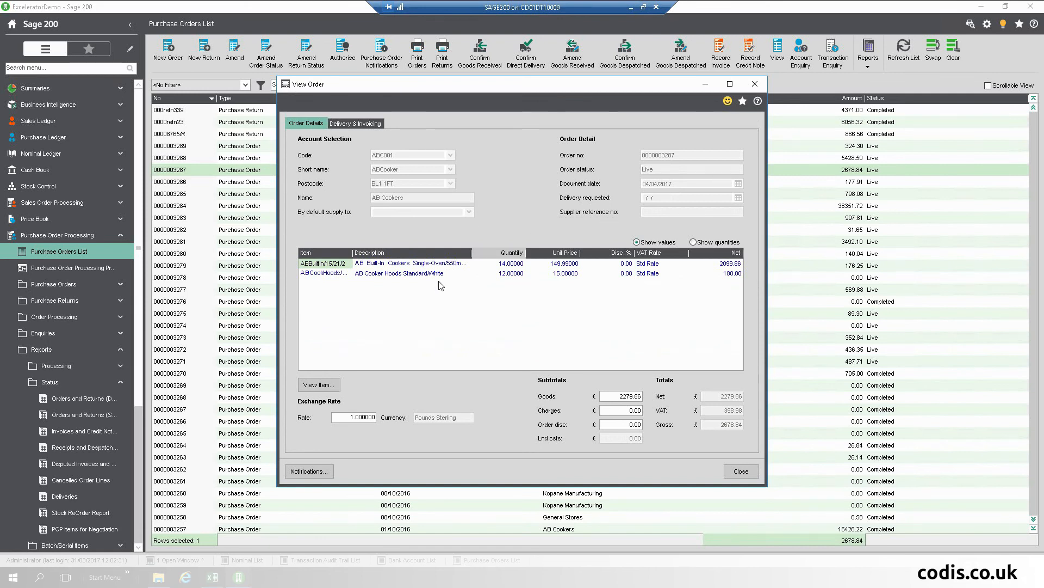
{"action": "left_click", "coordinate": [742, 472]}
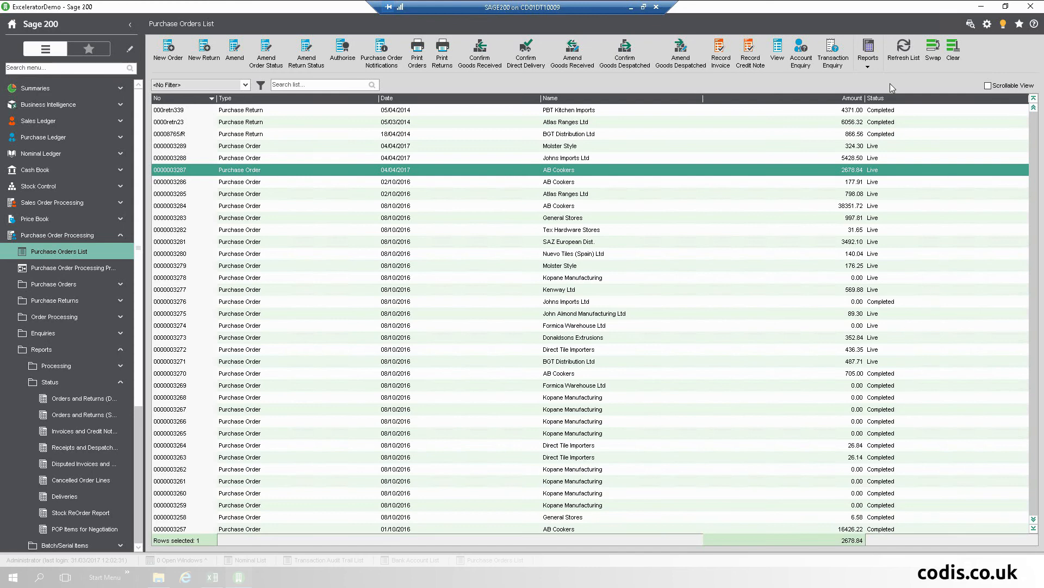
Step: Close ReoRderReport2.xlsx without saving and open the Demo Excelerator > AA Demo 04 folder
{"action": "left_click", "coordinate": [989, 10]}
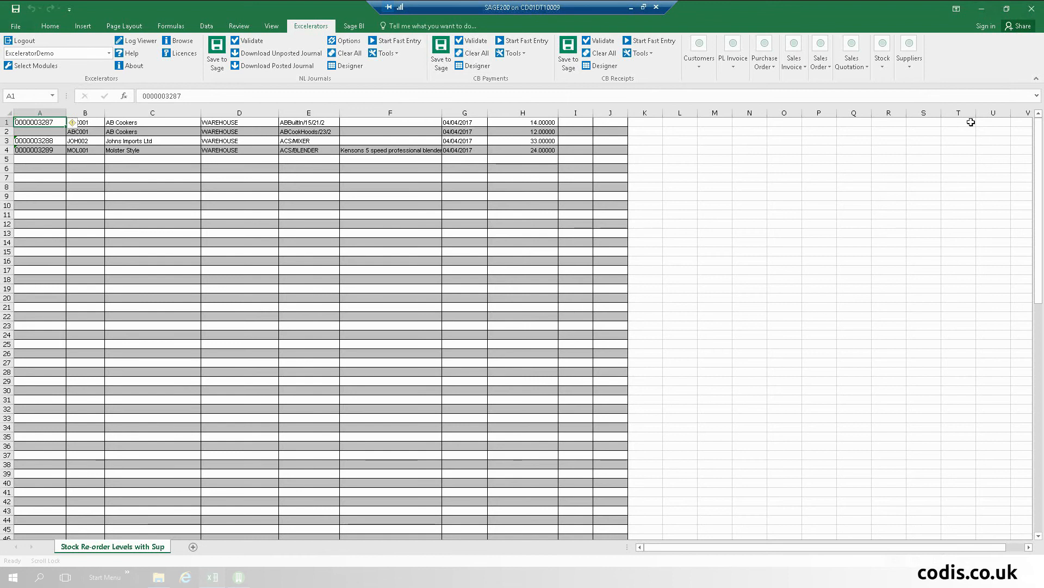
{"action": "left_click", "coordinate": [1032, 9]}
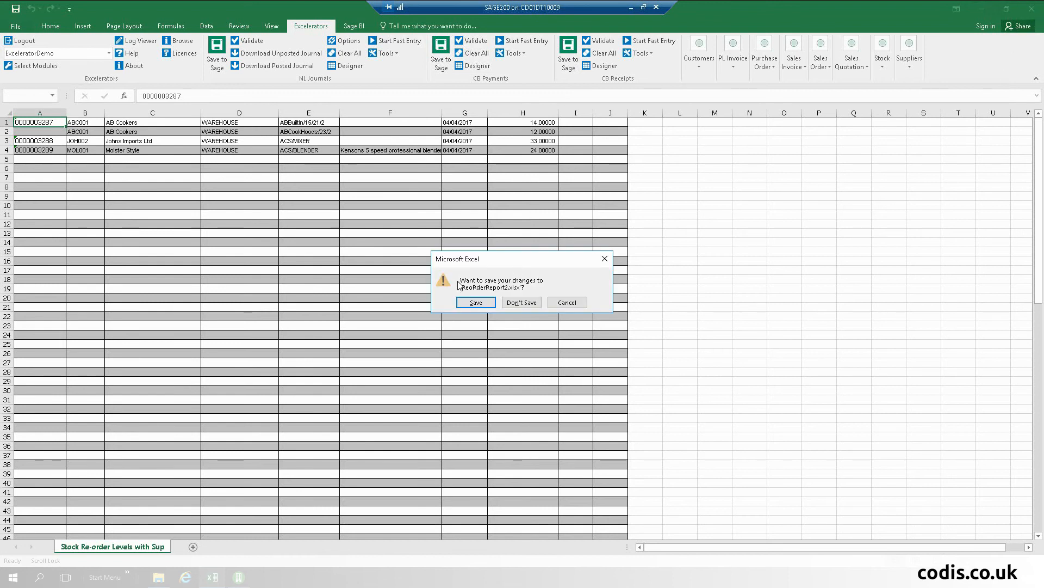
{"action": "left_click", "coordinate": [520, 302]}
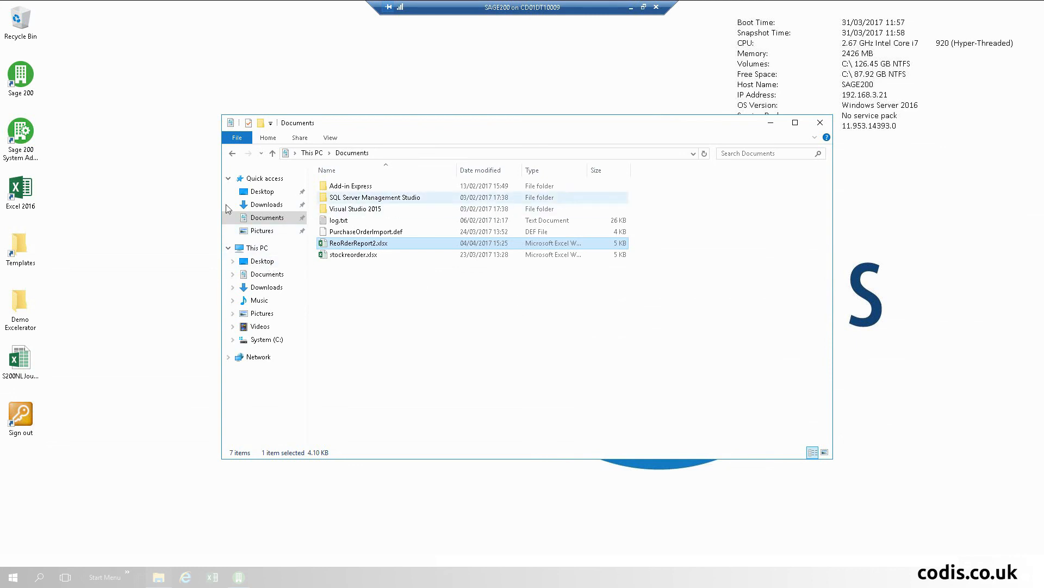
{"action": "double_click", "coordinate": [10, 320]}
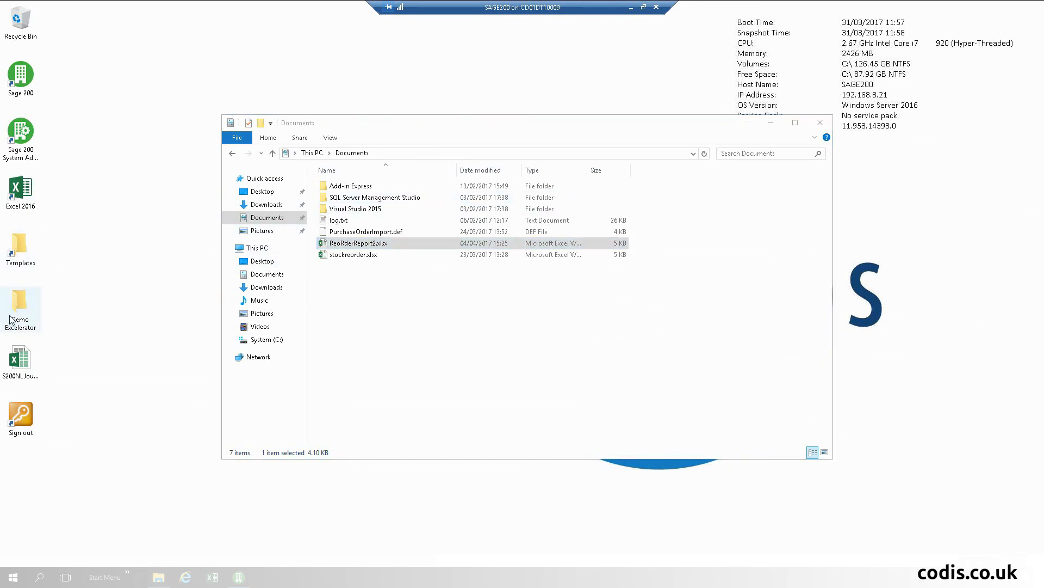
{"action": "double_click", "coordinate": [378, 235]}
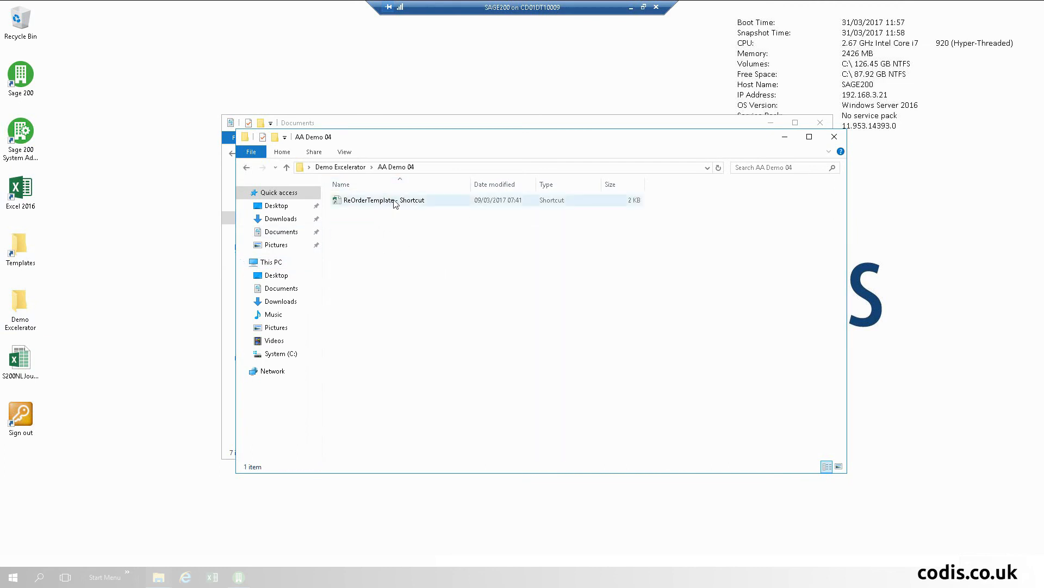
Step: Launch the ReOrderTemplate shortcut from AA Demo 04 in Excel
{"action": "double_click", "coordinate": [389, 202]}
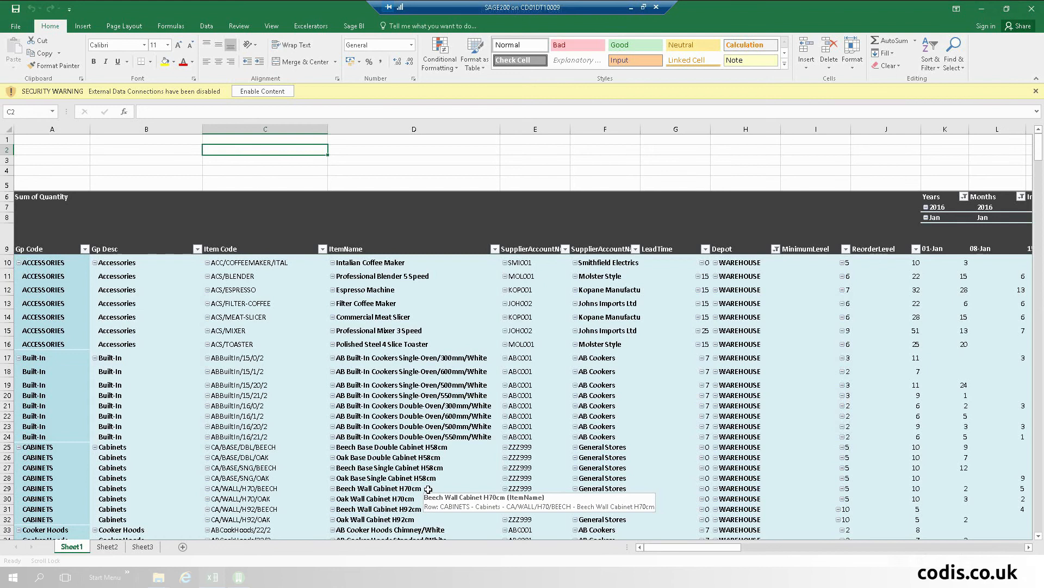
{"action": "left_click", "coordinate": [956, 286]}
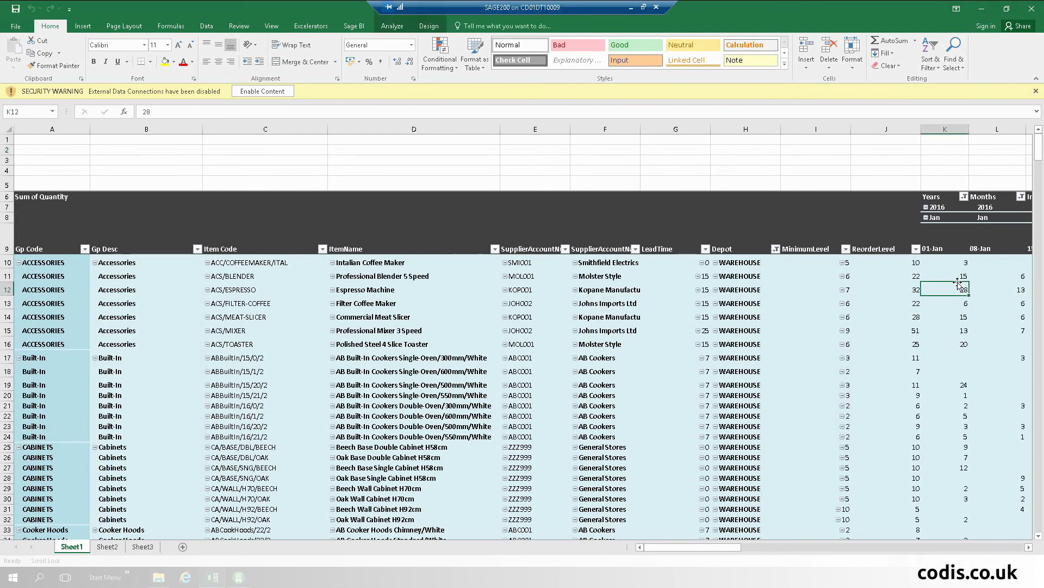
{"action": "left_click", "coordinate": [942, 249]}
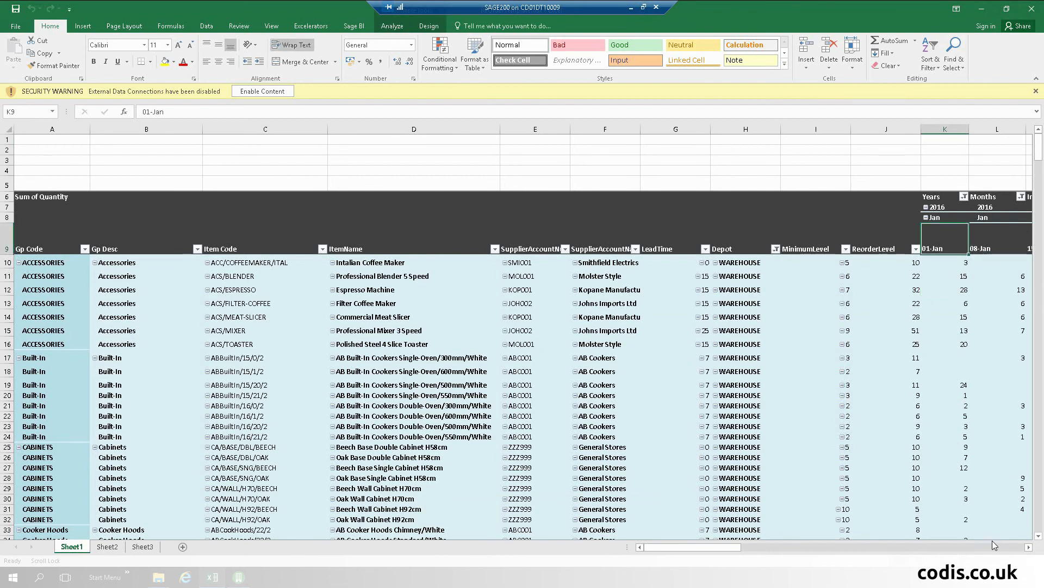
{"action": "left_click", "coordinate": [1026, 548]}
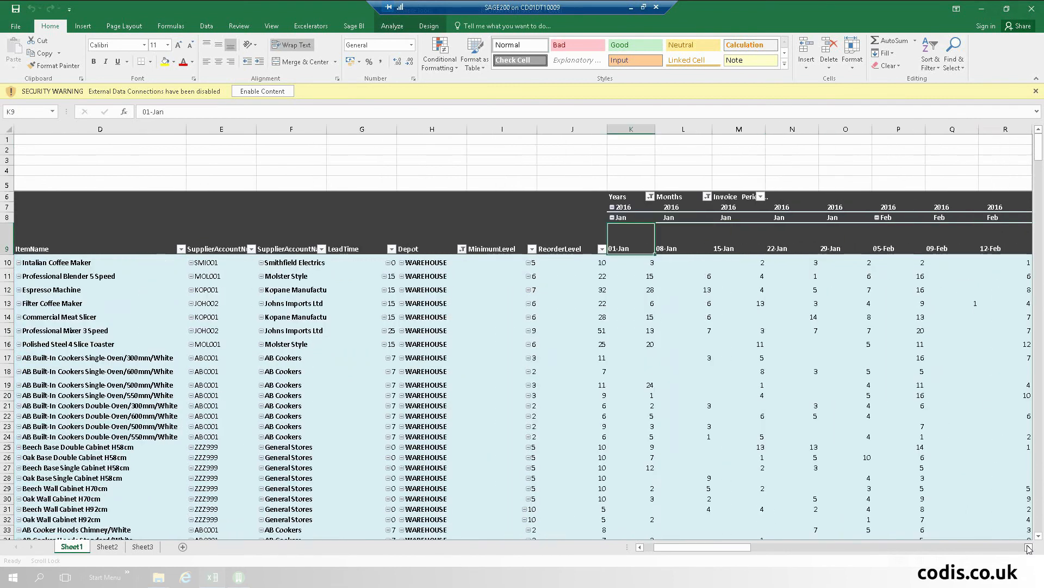
{"action": "left_click", "coordinate": [1028, 548]}
{"action": "left_click", "coordinate": [1028, 549]}
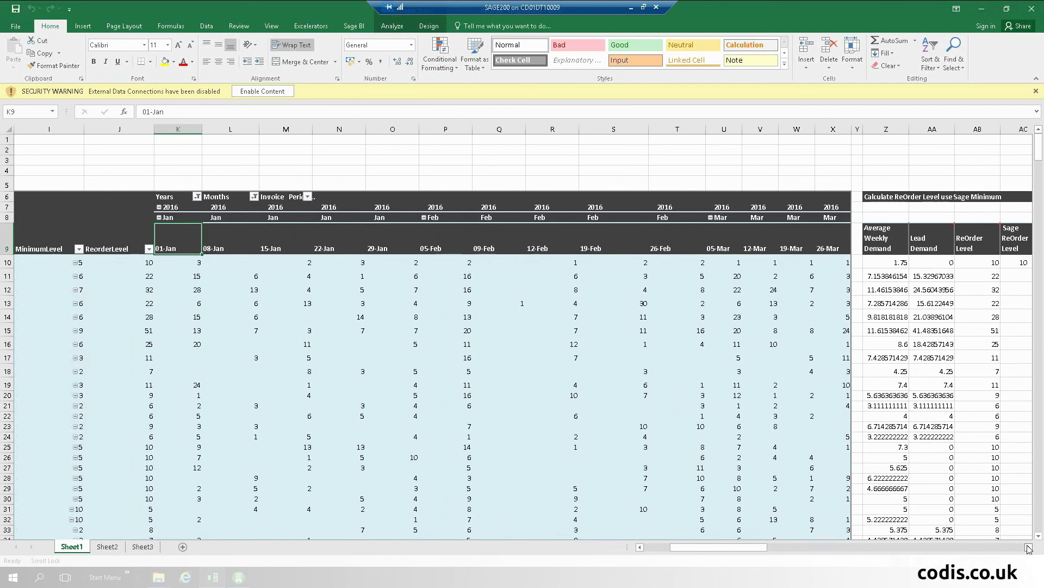
{"action": "left_click_drag", "start_coordinate": [734, 547], "coordinate": [707, 547]}
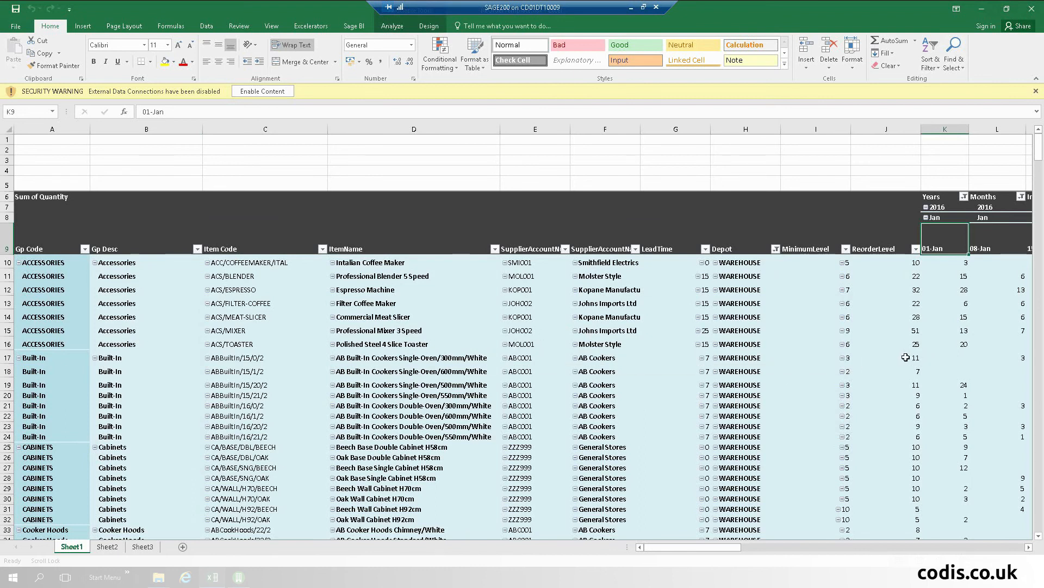
Step: Refresh the pivot table, check the toaster row's supplier, and scroll to the re-order calculation columns
{"action": "mouse_move", "coordinate": [906, 356]}
{"action": "right_click", "coordinate": [420, 313]}
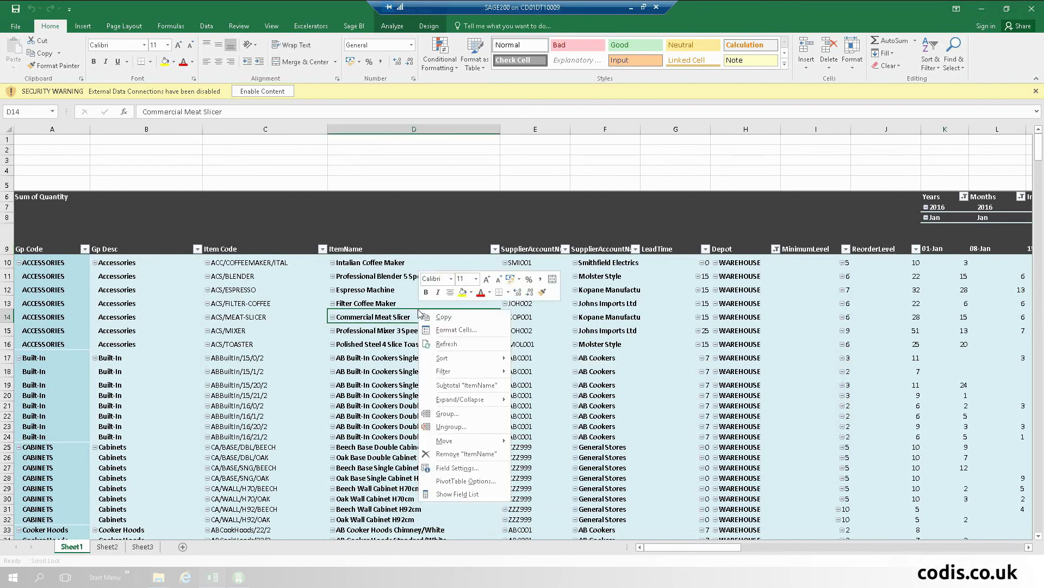
{"action": "left_click", "coordinate": [457, 344]}
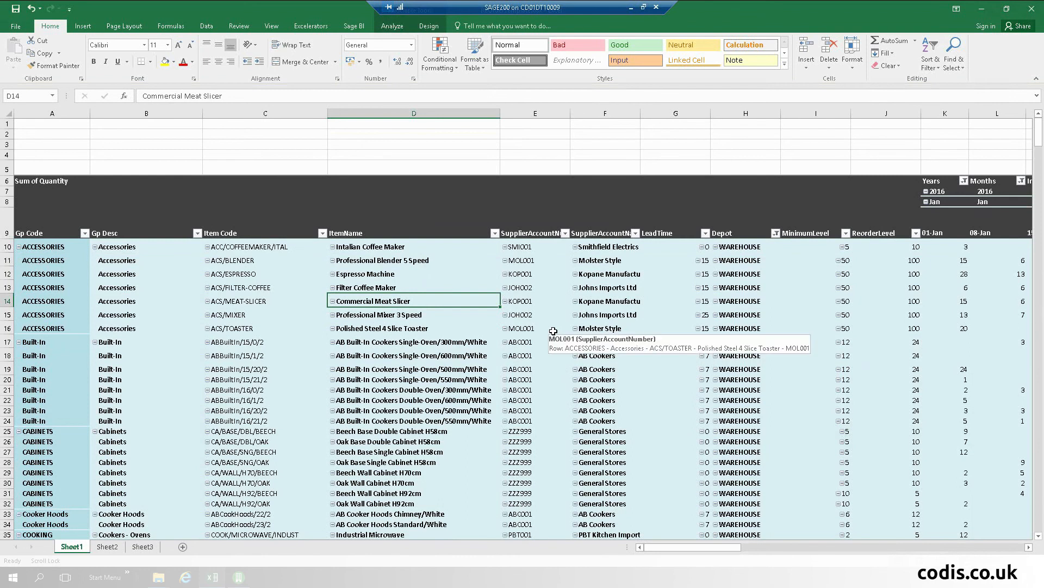
{"action": "left_click", "coordinate": [454, 363]}
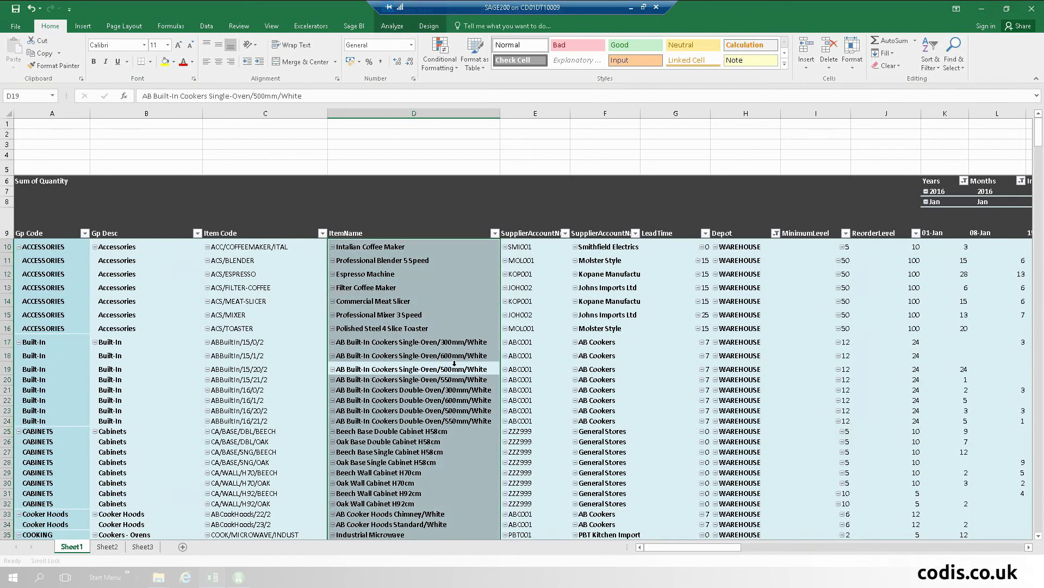
{"action": "left_click", "coordinate": [542, 329]}
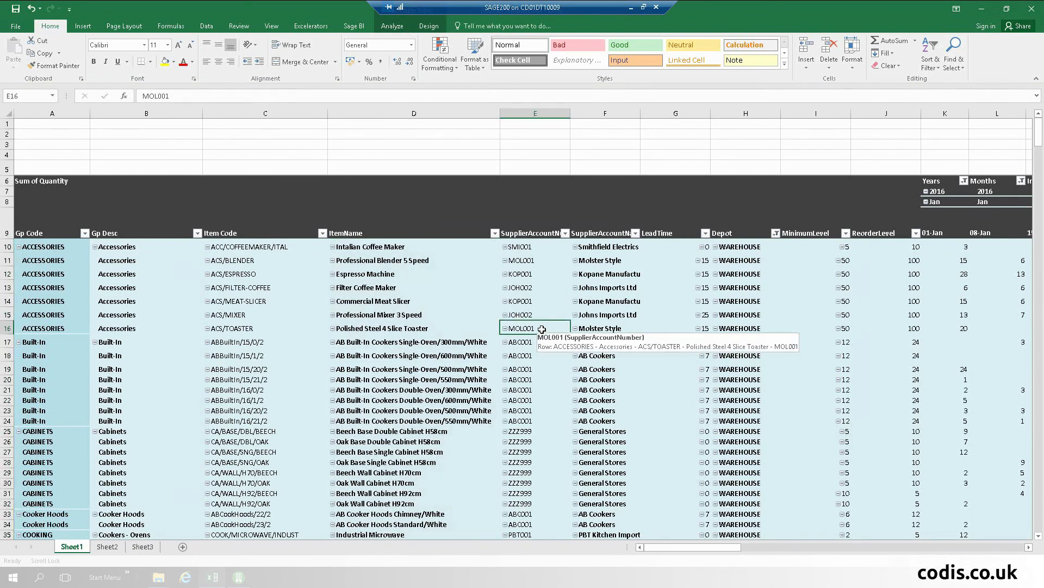
{"action": "scroll", "coordinate": [542, 329], "scroll_direction": "right", "scroll_amount": 1}
{"action": "scroll", "coordinate": [542, 329], "scroll_direction": "right", "scroll_amount": 6}
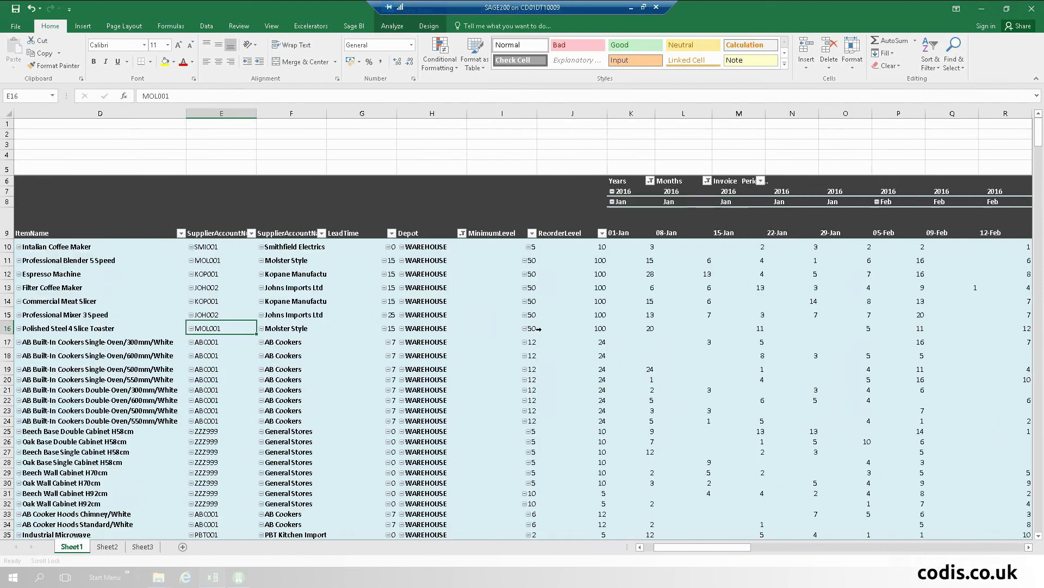
{"action": "scroll", "coordinate": [542, 329], "scroll_direction": "right", "scroll_amount": 10}
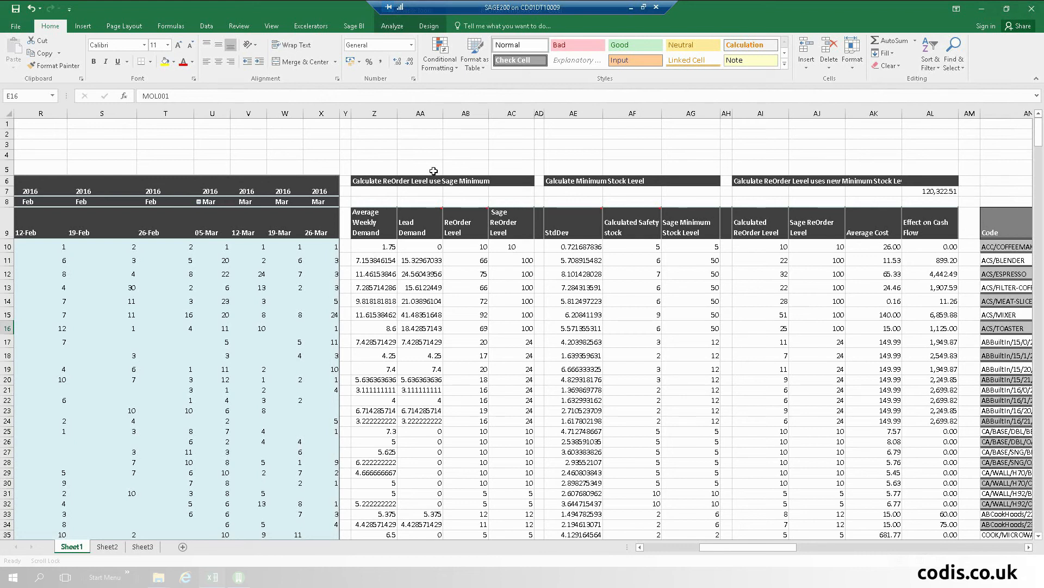
{"action": "left_click", "coordinate": [429, 266]}
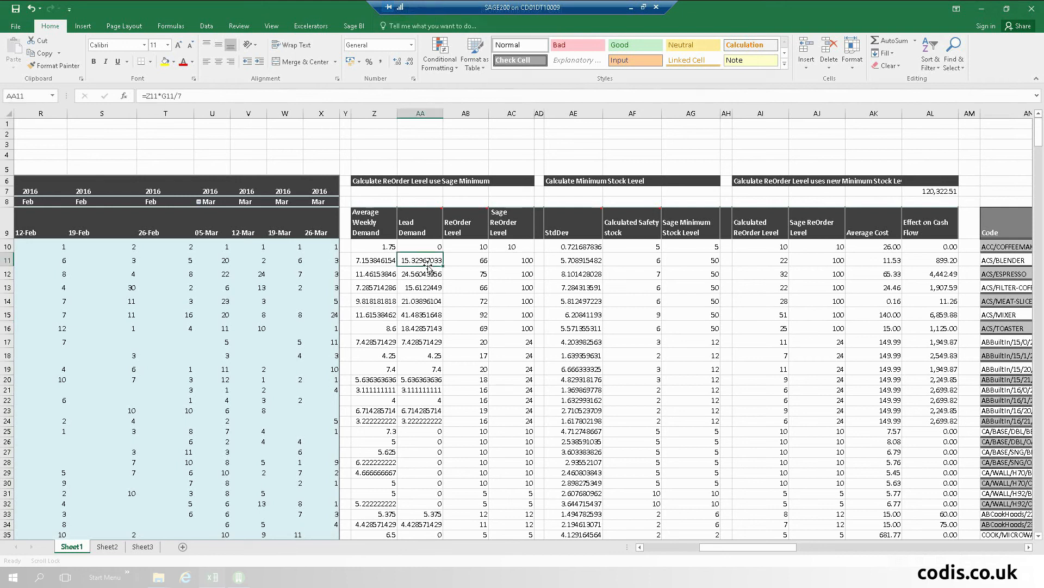
{"action": "left_click", "coordinate": [478, 263]}
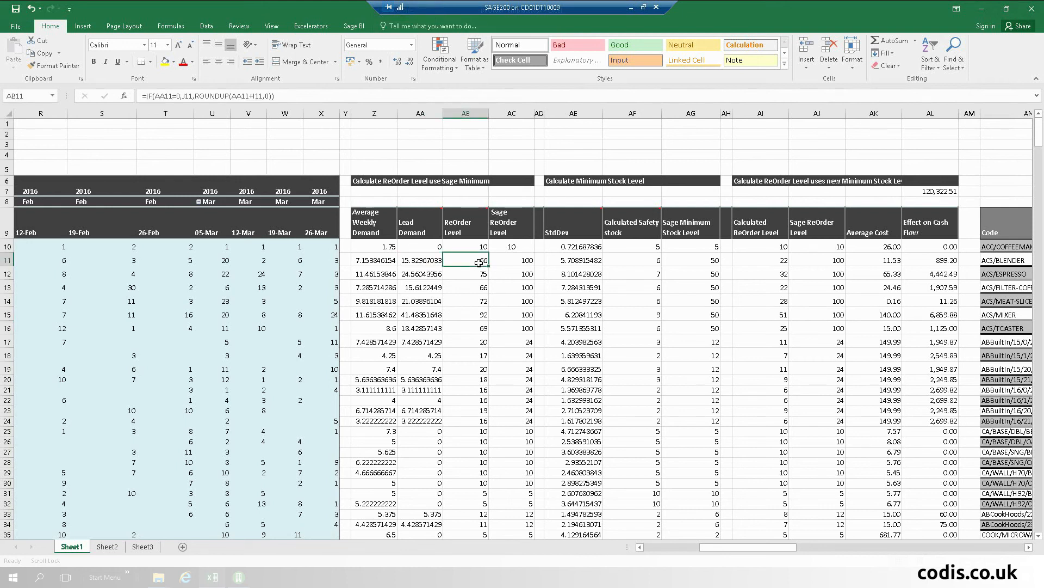
{"action": "mouse_move", "coordinate": [481, 220]}
{"action": "left_click", "coordinate": [575, 258]}
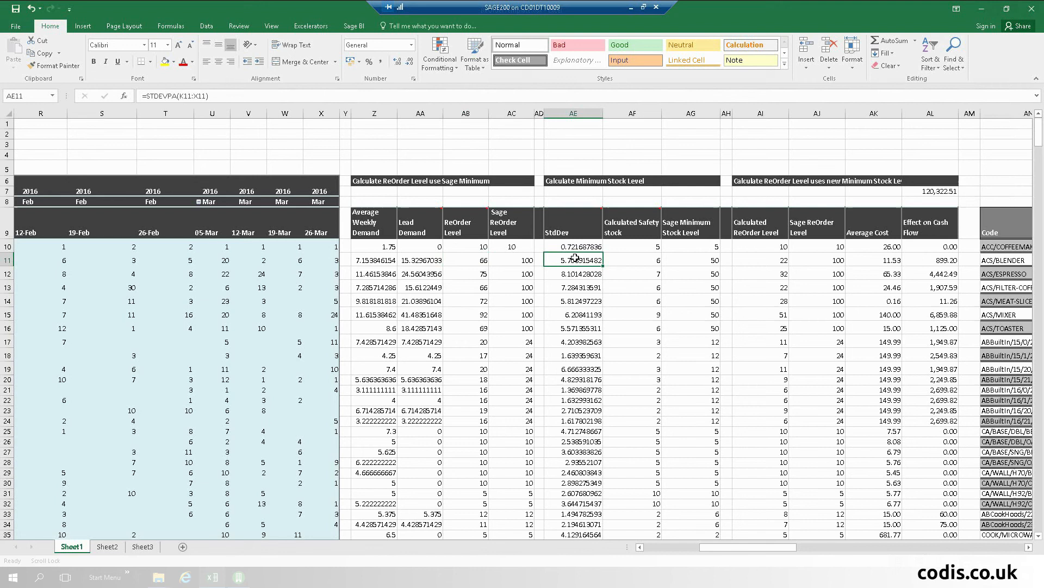
{"action": "left_click", "coordinate": [653, 263]}
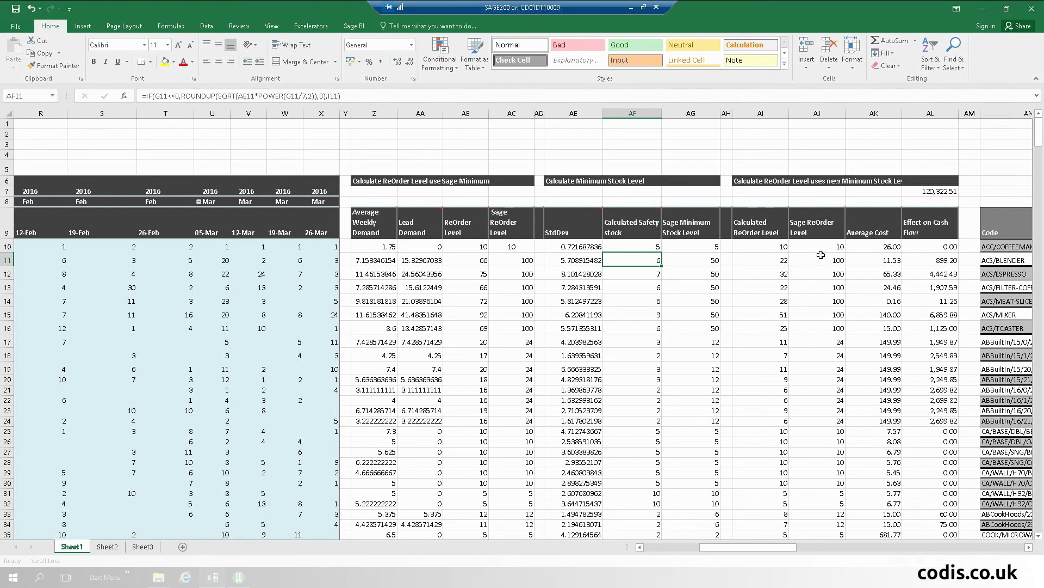
{"action": "left_click", "coordinate": [934, 189]}
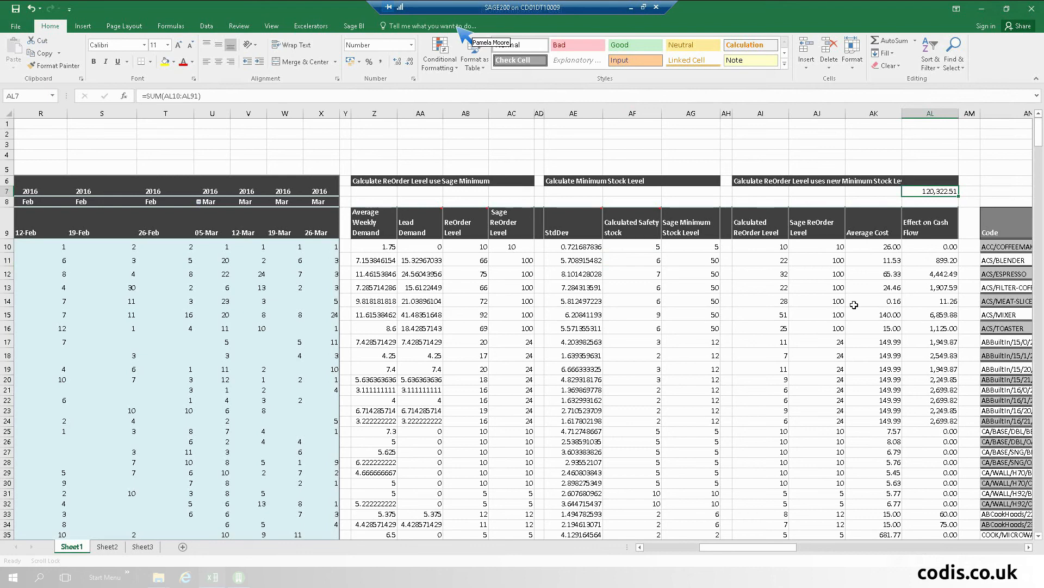
{"action": "scroll", "coordinate": [854, 305], "scroll_direction": "down", "scroll_amount": 3}
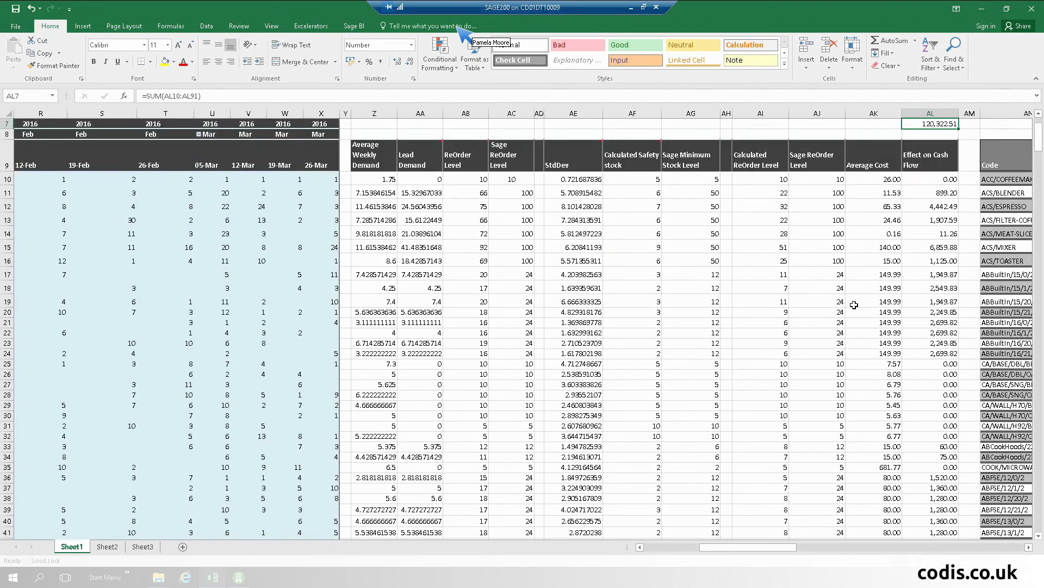
{"action": "scroll", "coordinate": [854, 304], "scroll_direction": "down", "scroll_amount": 8}
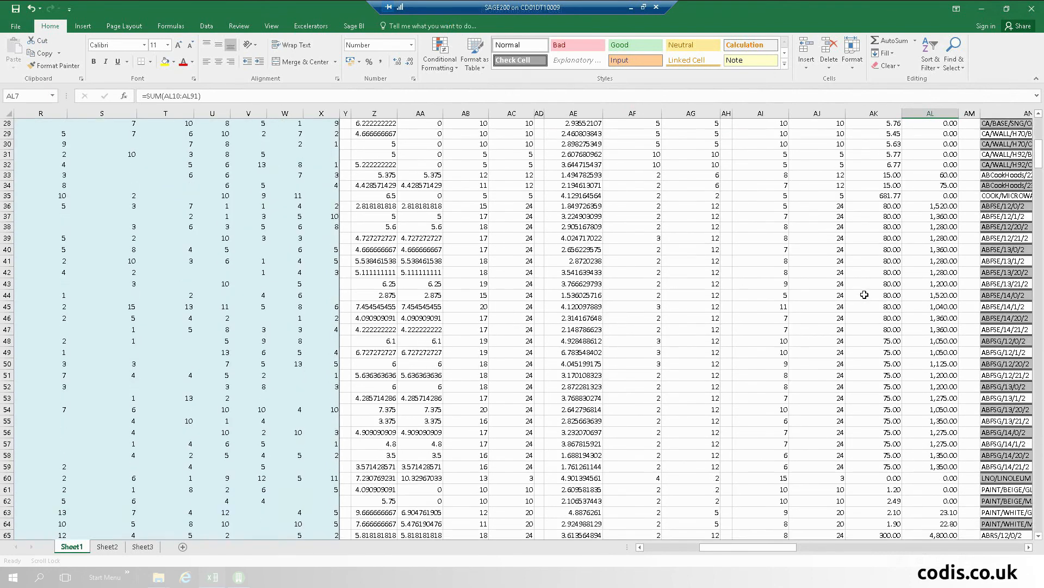
{"action": "scroll", "coordinate": [865, 294], "scroll_direction": "down", "scroll_amount": 10}
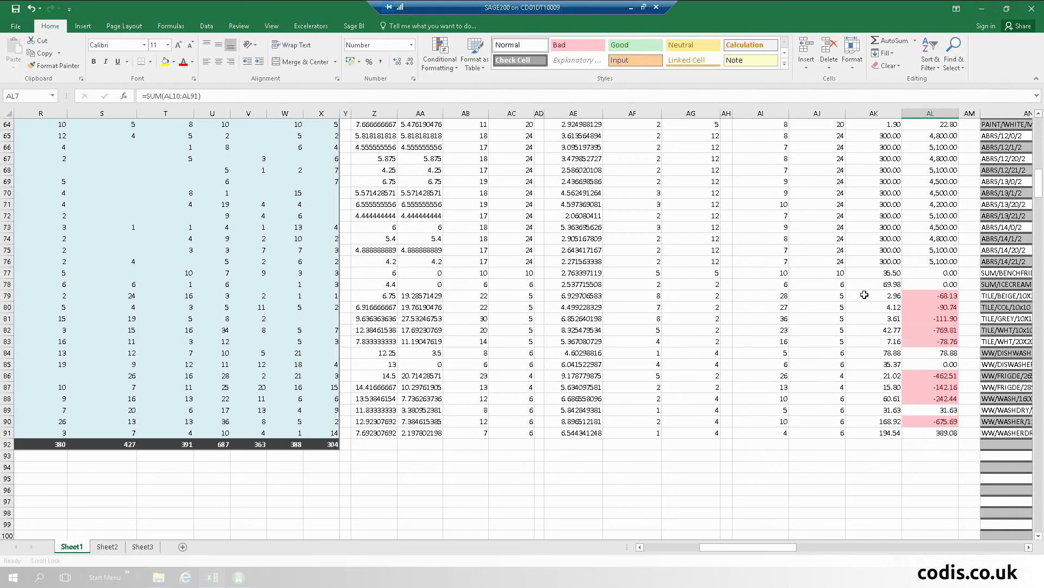
{"action": "scroll", "coordinate": [864, 294], "scroll_direction": "up", "scroll_amount": 16}
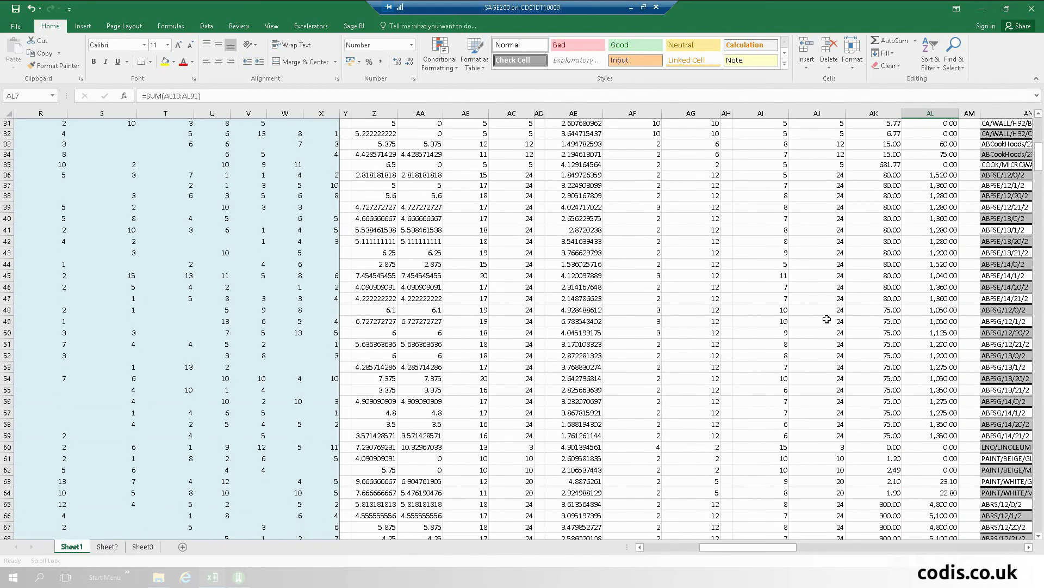
{"action": "scroll", "coordinate": [827, 319], "scroll_direction": "up", "scroll_amount": 5}
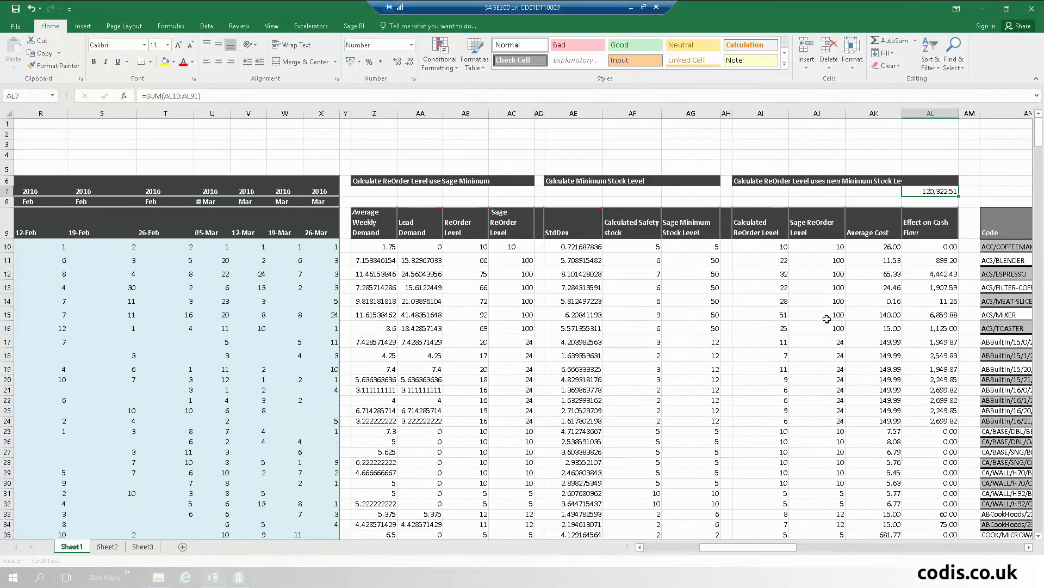
{"action": "left_click", "coordinate": [997, 272]}
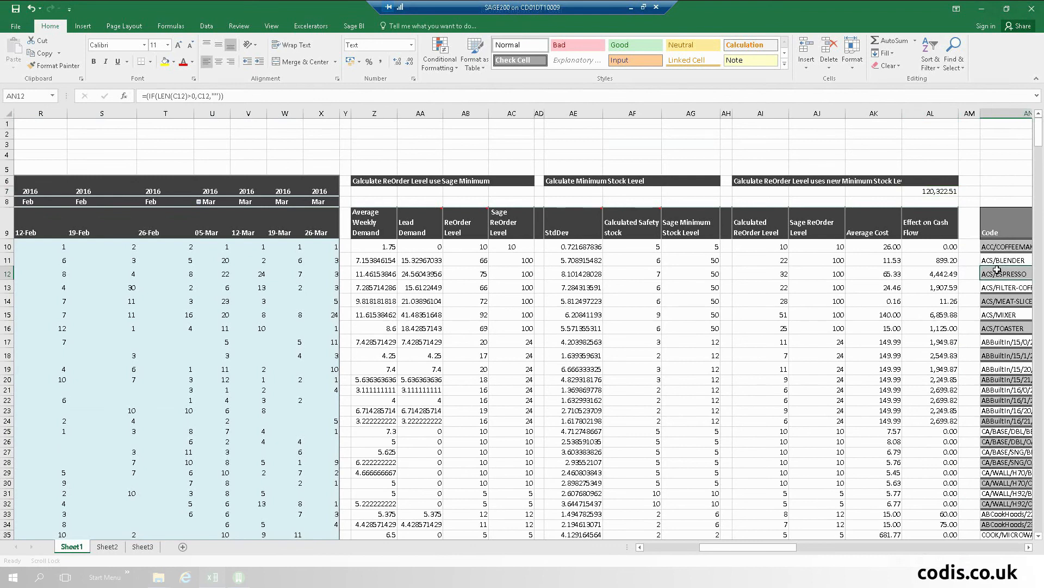
Step: Inspect the ProductGroupCode and Name formulas in AO12 and AP12, then start the Excelerator login
{"action": "scroll", "coordinate": [997, 271], "scroll_direction": "right", "scroll_amount": 5}
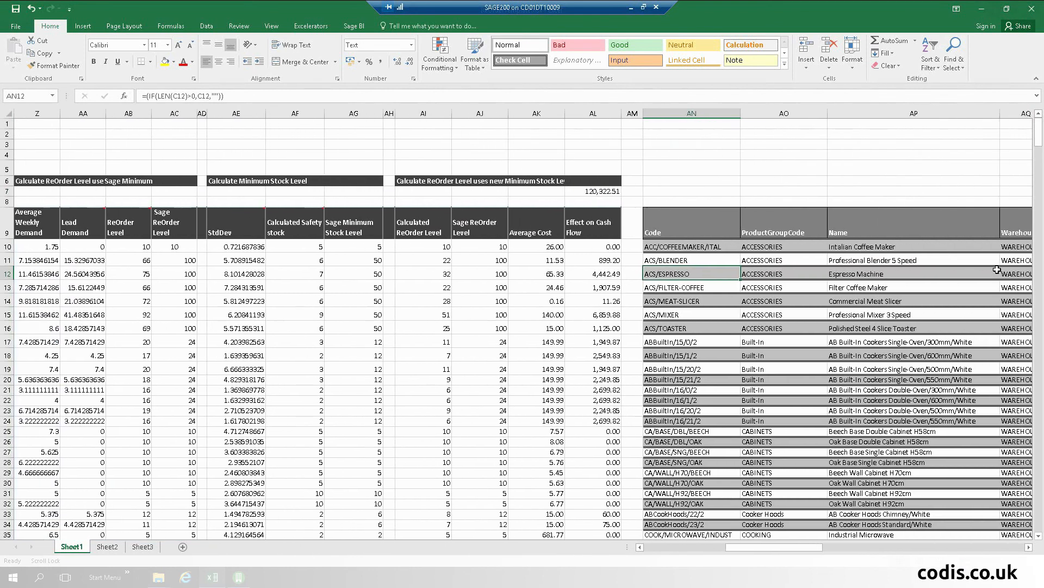
{"action": "scroll", "coordinate": [997, 271], "scroll_direction": "right", "scroll_amount": 3}
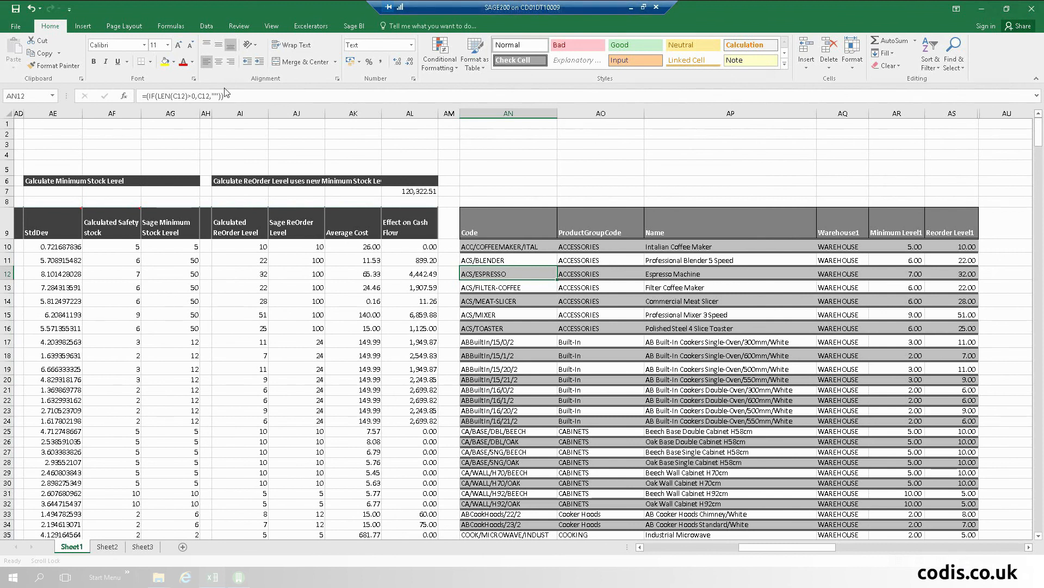
{"action": "left_click", "coordinate": [595, 274]}
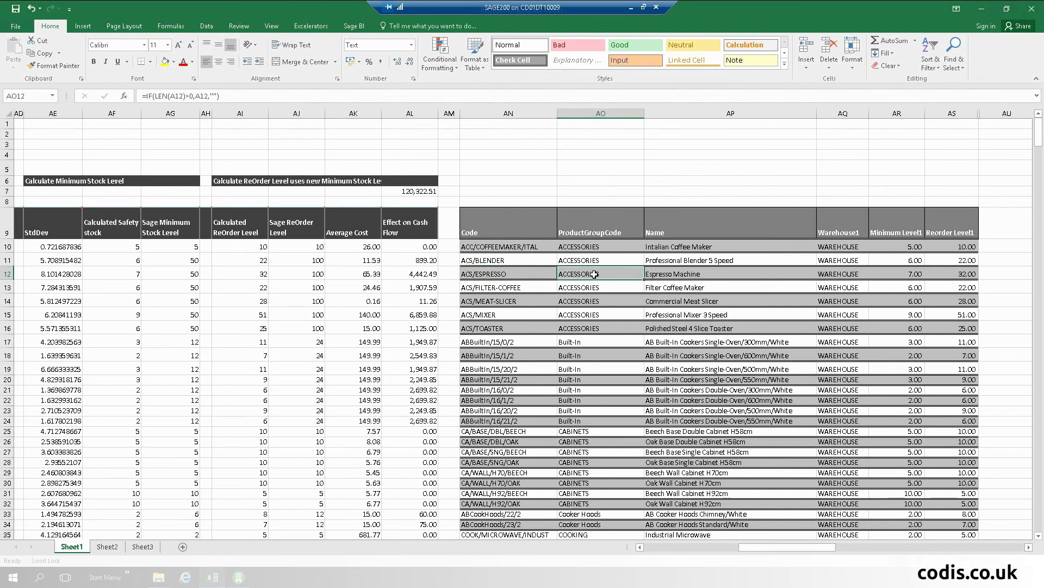
{"action": "left_click", "coordinate": [681, 279]}
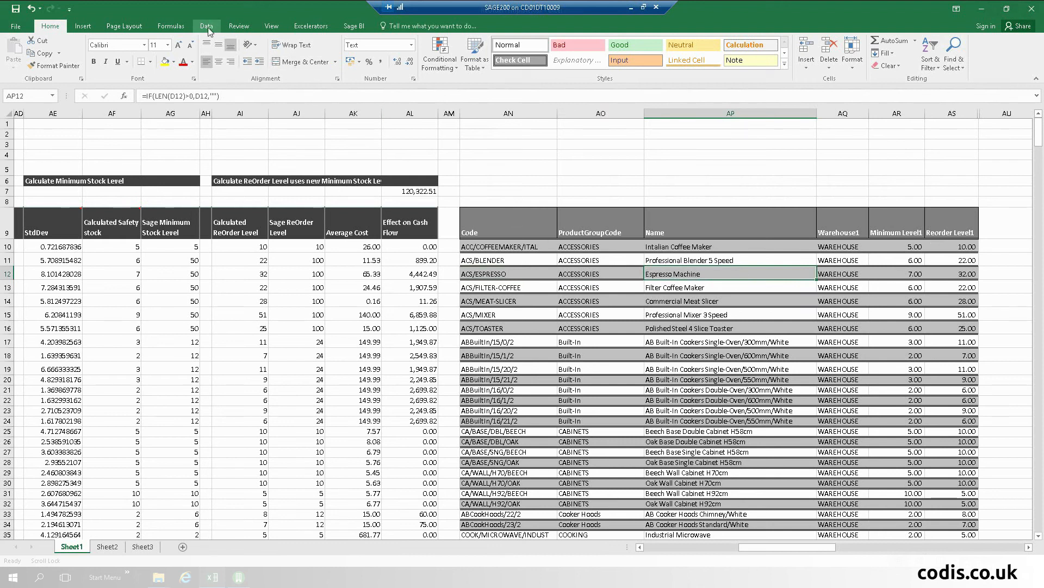
{"action": "left_click", "coordinate": [320, 28]}
{"action": "left_click", "coordinate": [20, 41]}
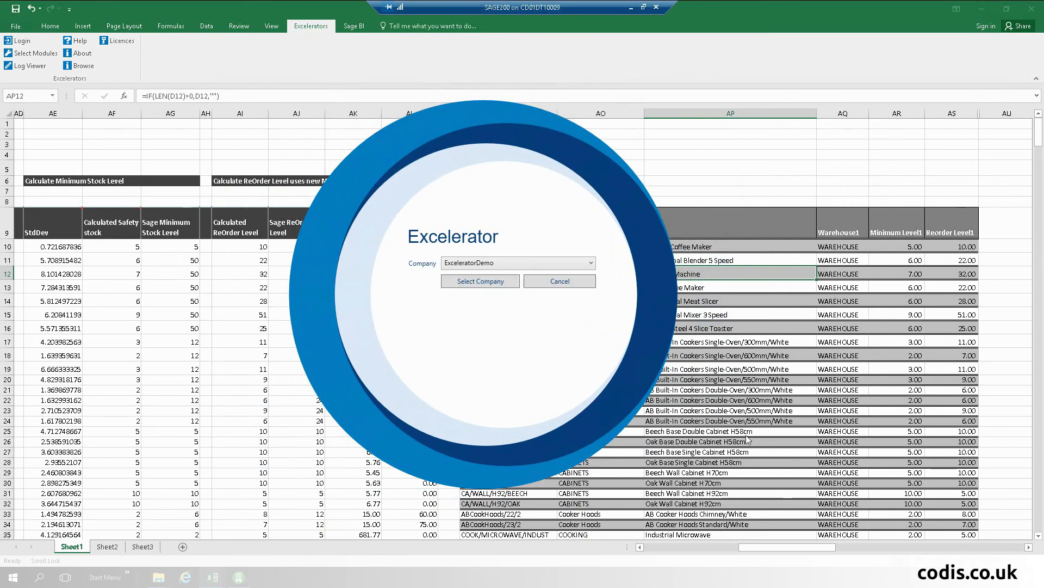
Step: Connect to the ExceleratorDemo company and bring up the Stock upload options
{"action": "left_click", "coordinate": [486, 283]}
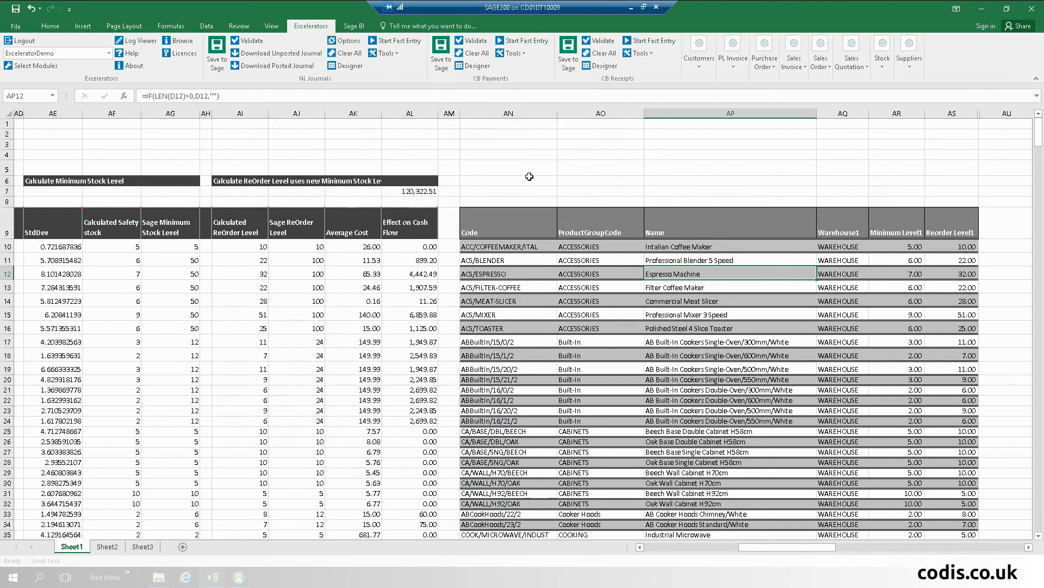
{"action": "left_click", "coordinate": [888, 51]}
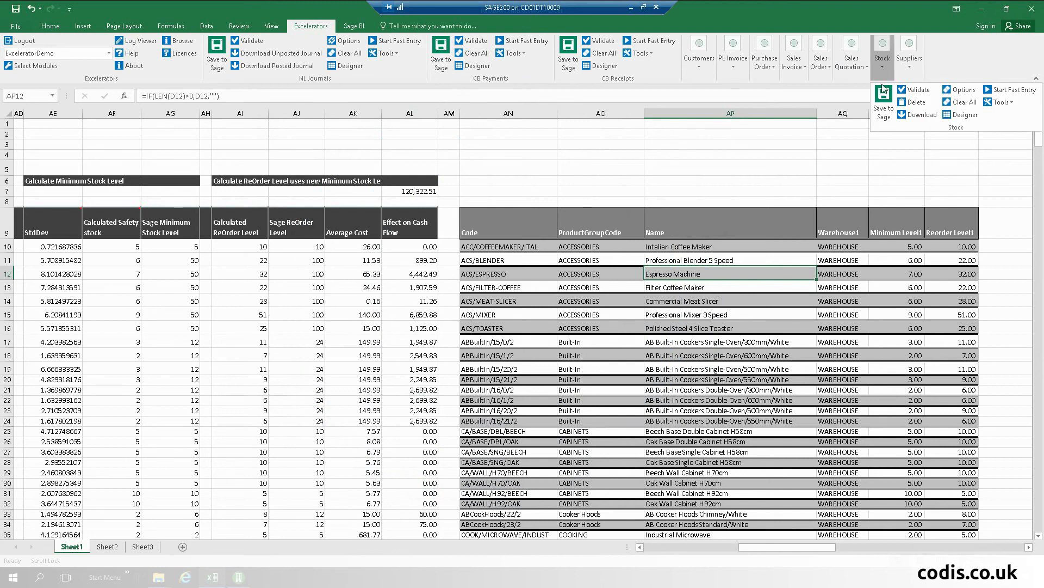
Step: Save the stock minimum and reorder levels to ExceleratorDemo: 67 updated, 0 new
{"action": "left_click", "coordinate": [883, 103]}
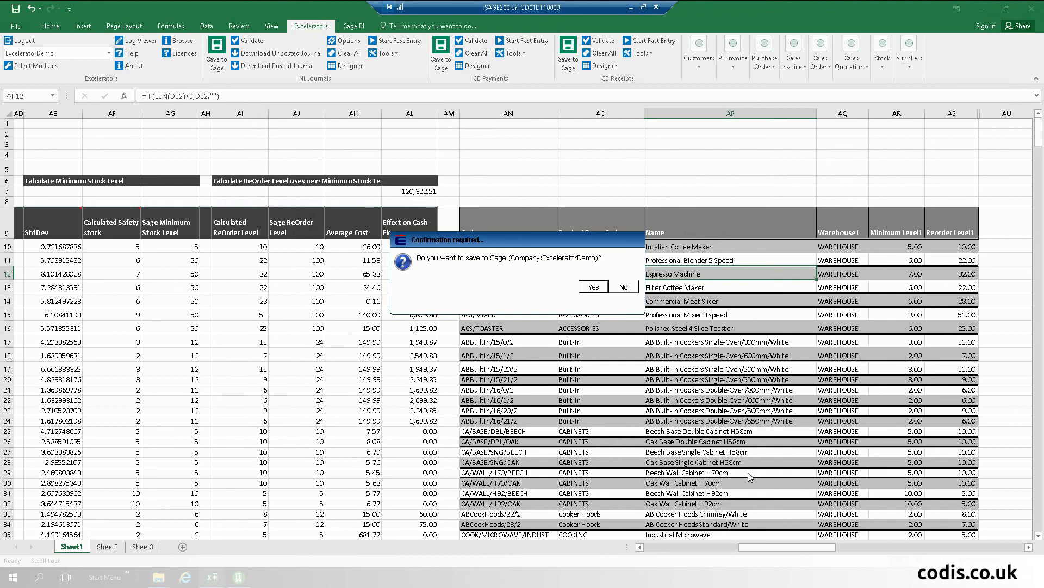
{"action": "left_click", "coordinate": [593, 287]}
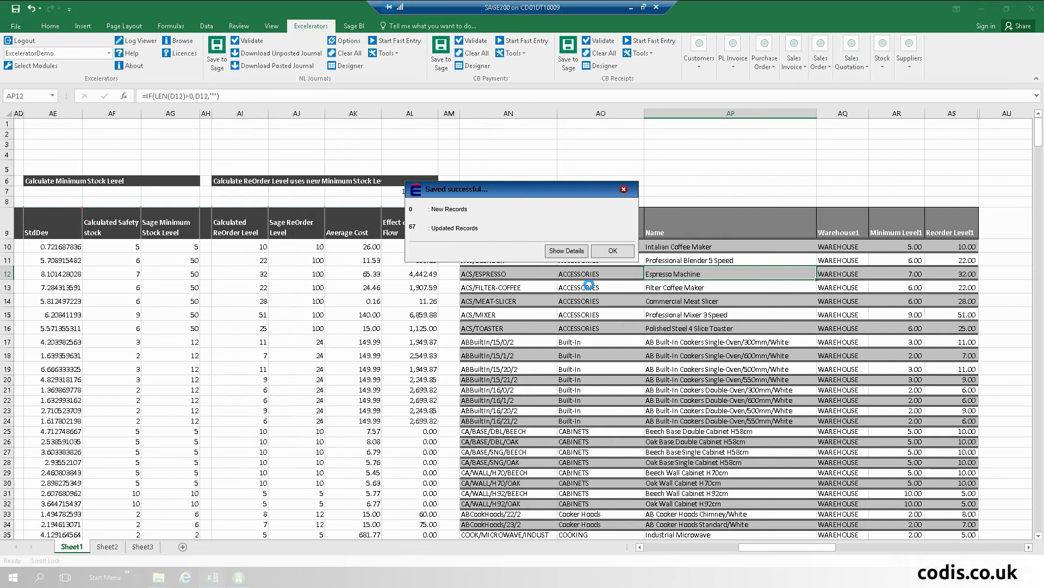
{"action": "left_click", "coordinate": [607, 252]}
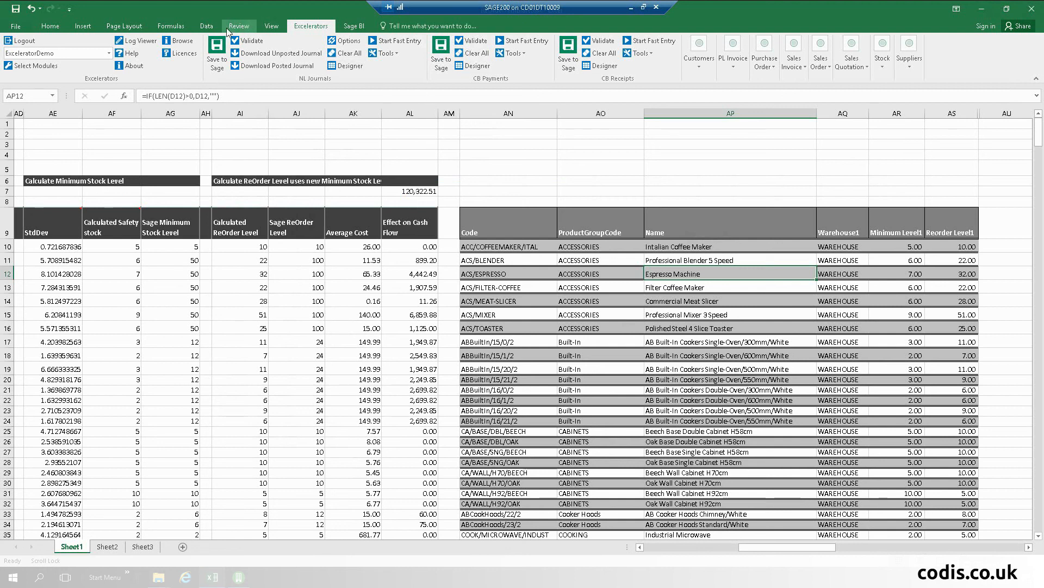
Step: Refresh all workbook data from Sage so the Effect on Cash Flow shows 0.00
{"action": "left_click", "coordinate": [199, 28]}
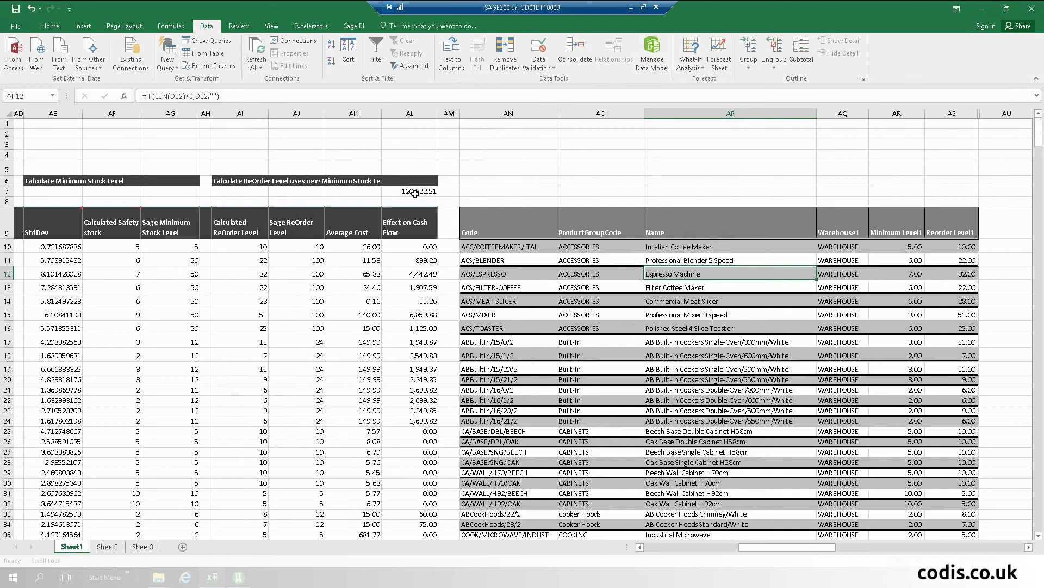
{"action": "left_click", "coordinate": [257, 55]}
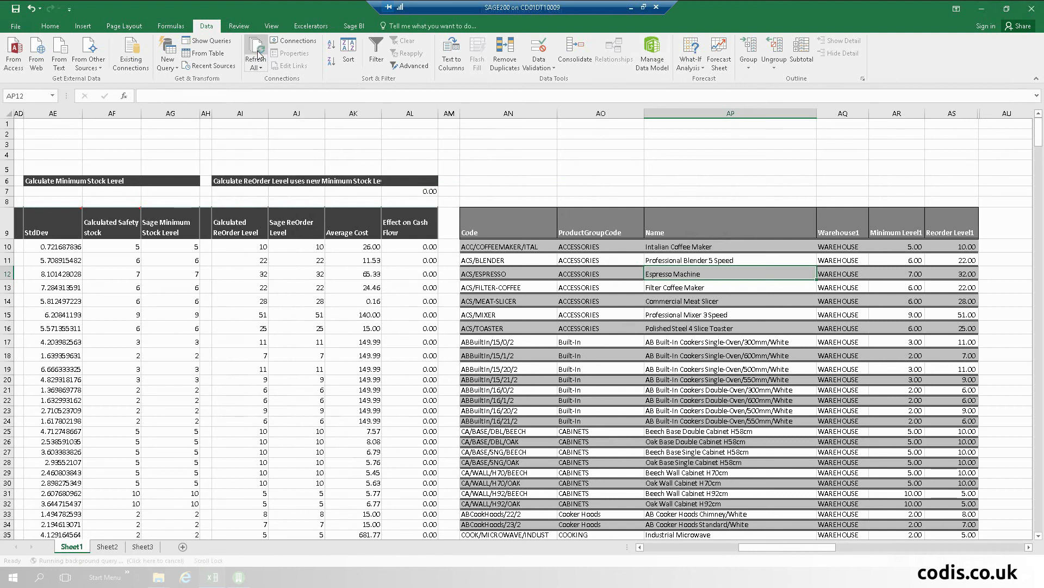